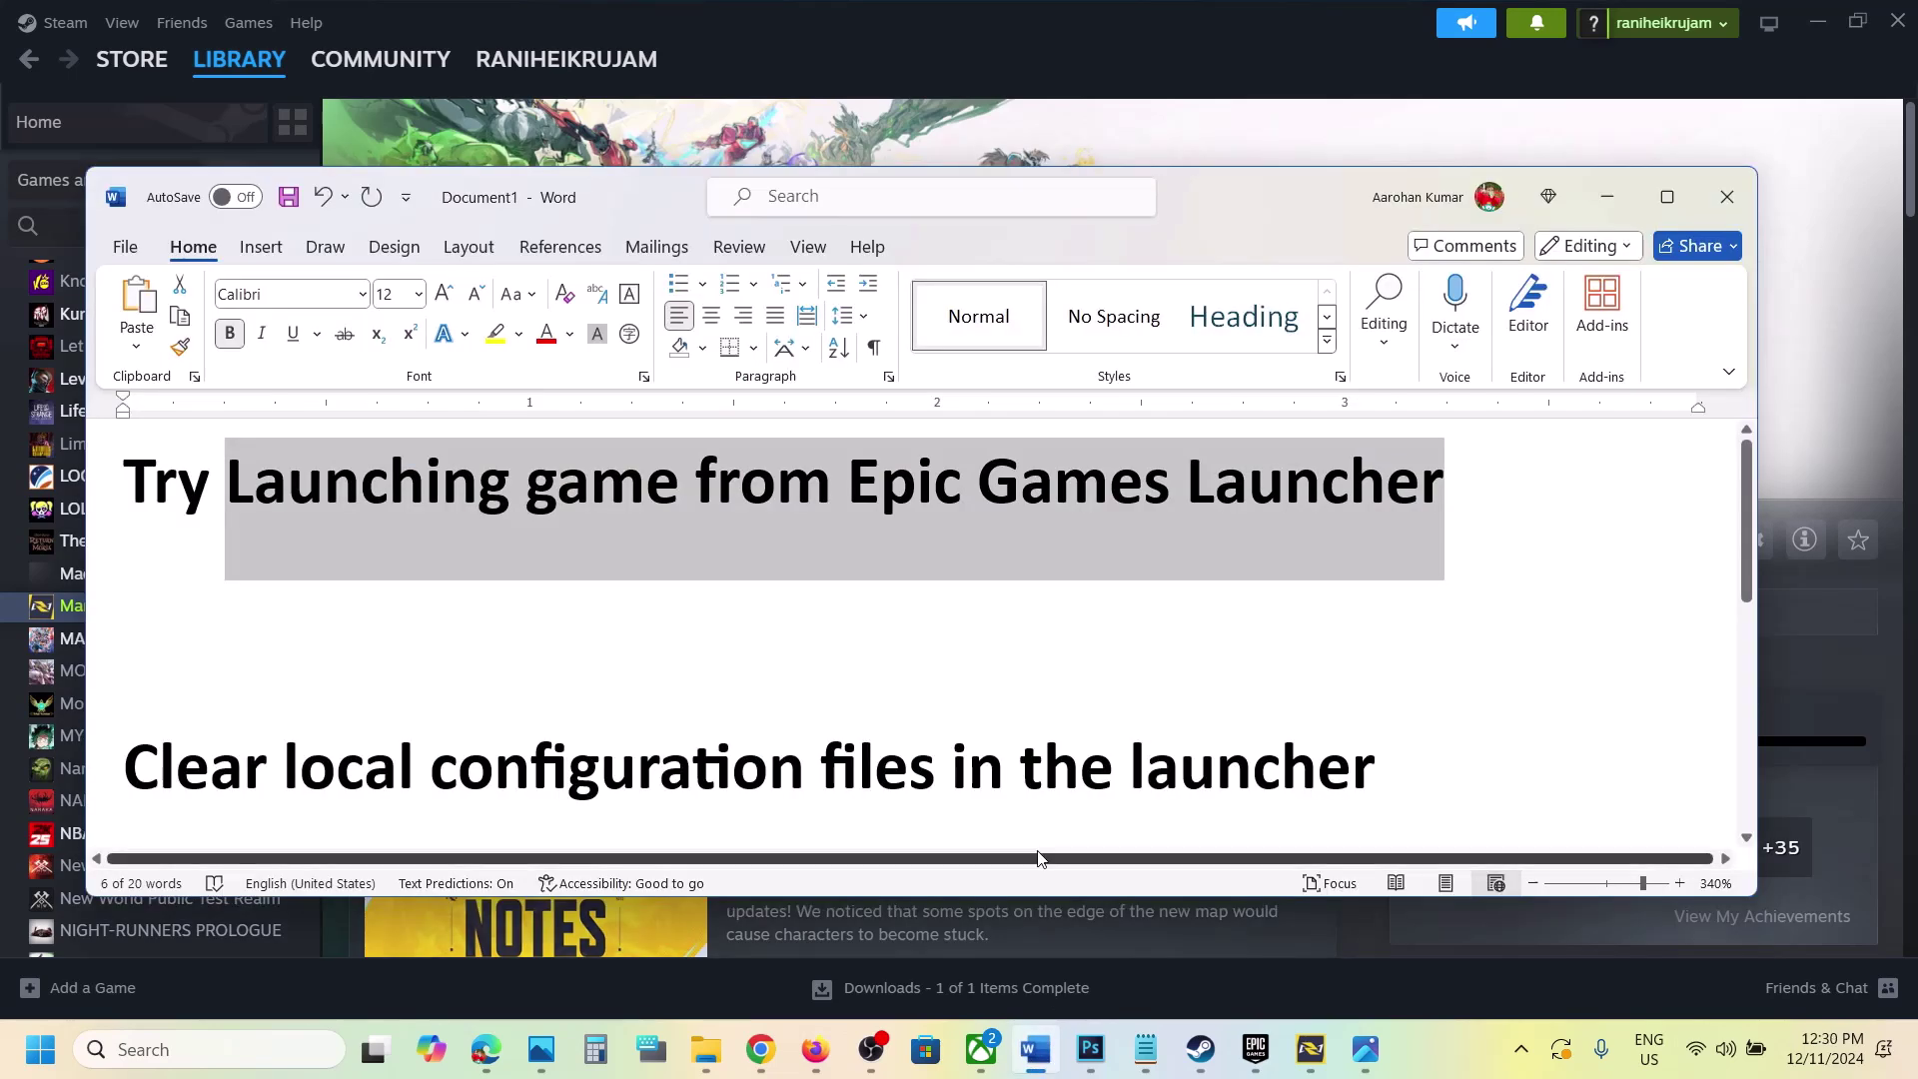
# Highlight "Launching game from Epic Games Launcher" in the Word notes and minimize the document.
pyautogui.click(248, 511)
pyautogui.moveTo(220, 495); pyautogui.dragTo(1394, 521)
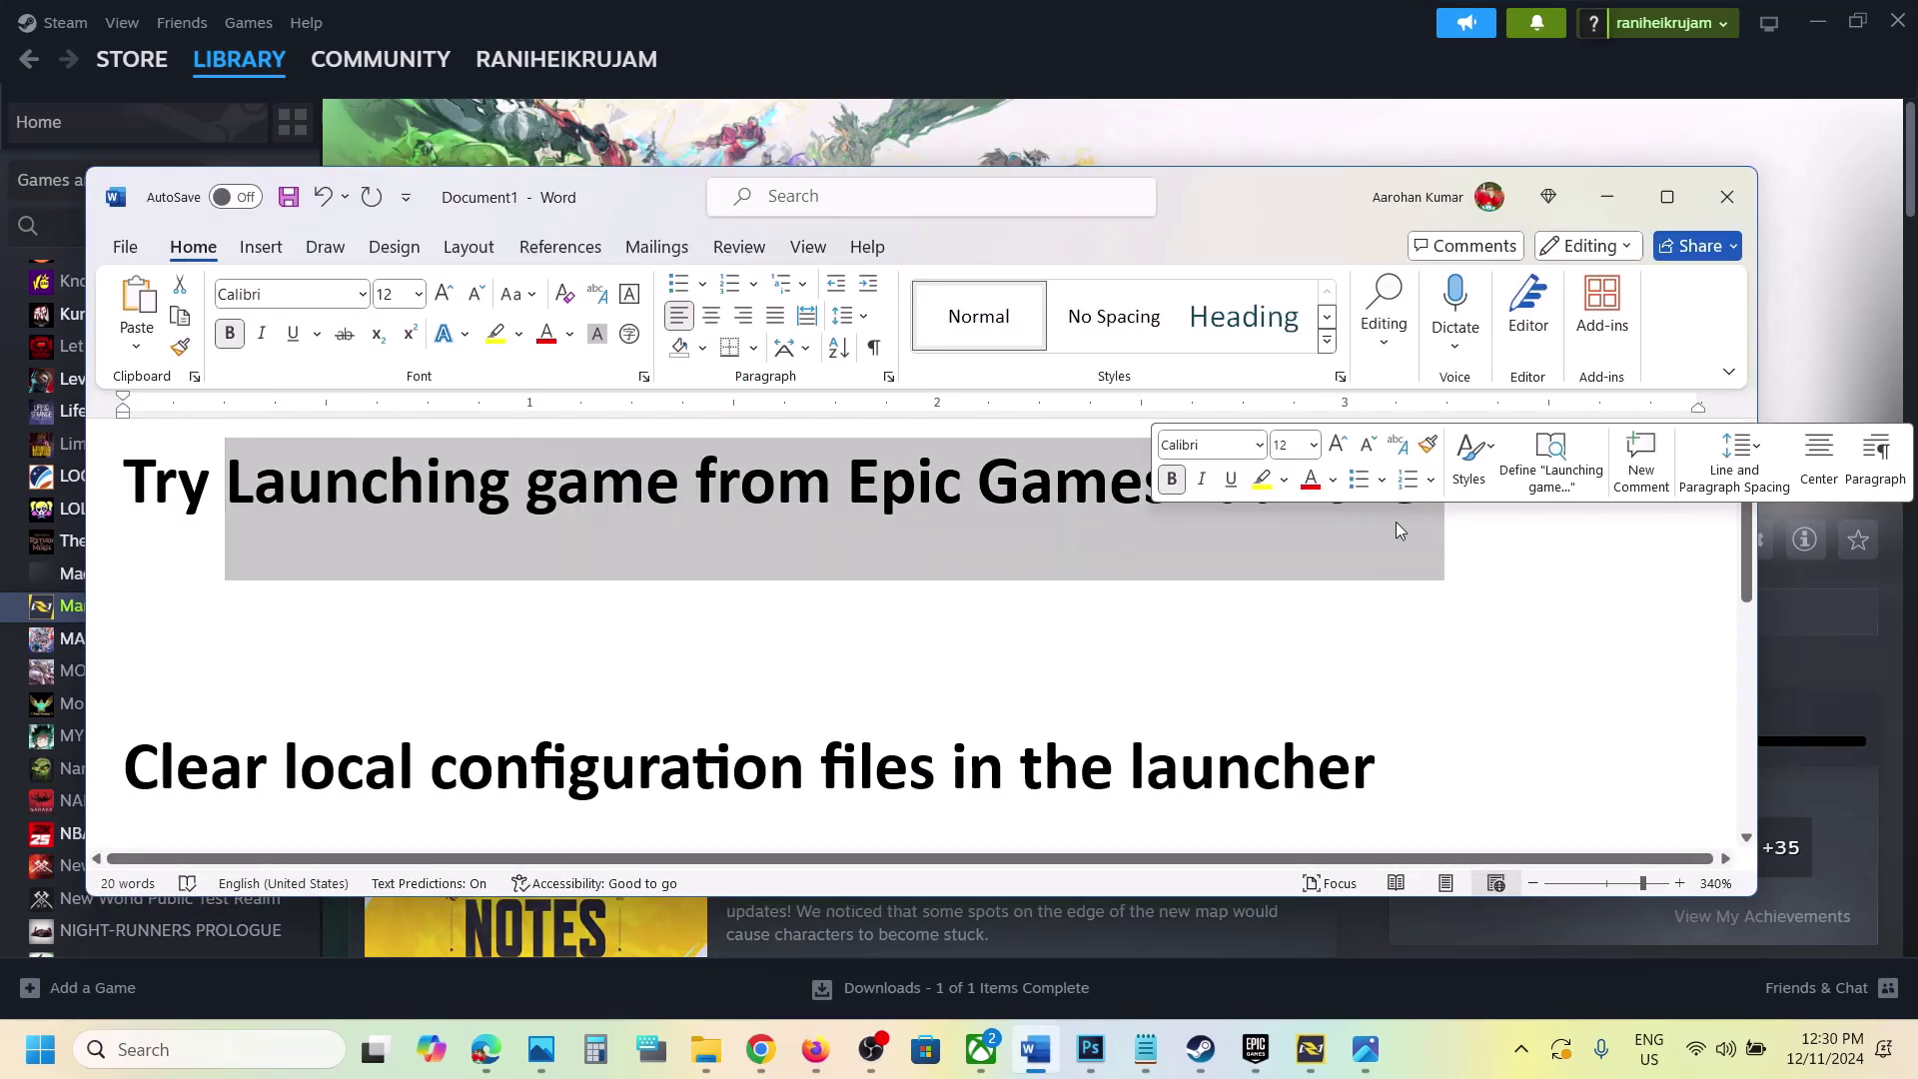
pyautogui.click(1608, 197)
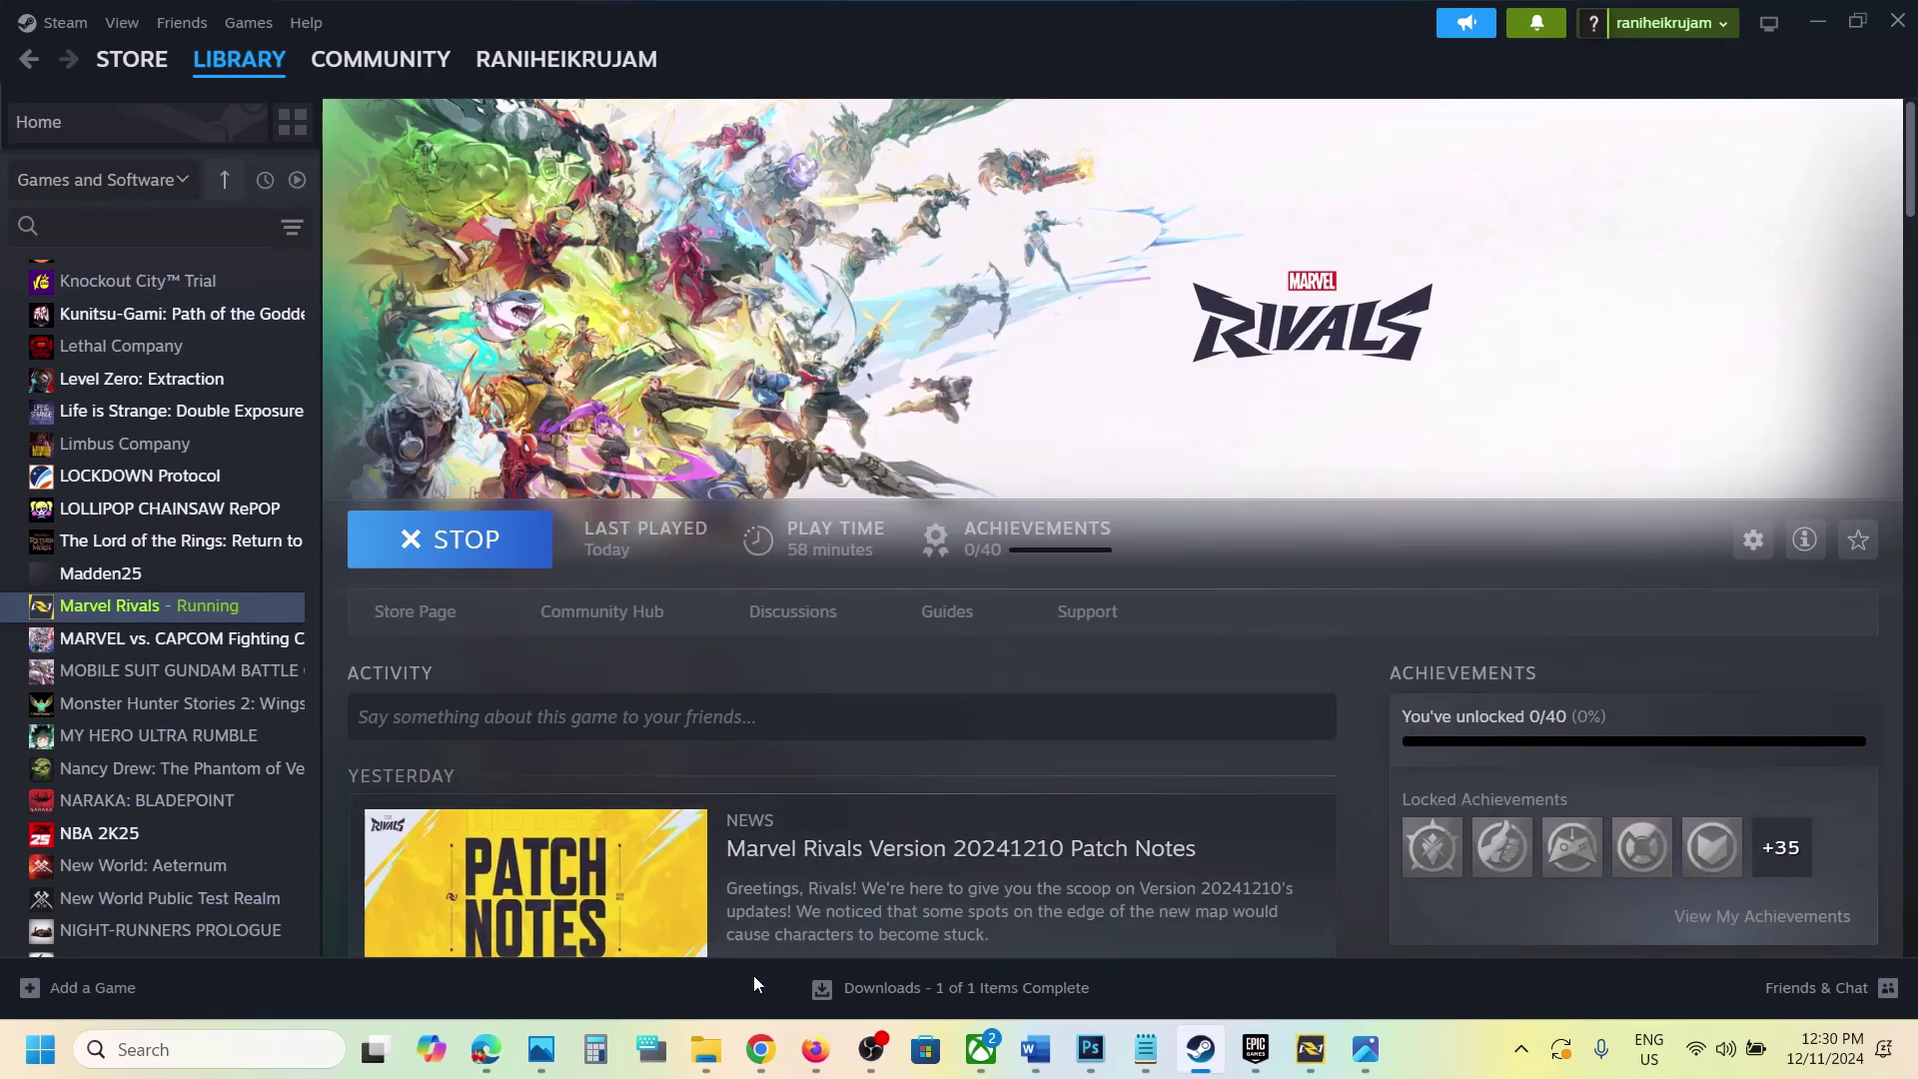
# Switch to Chrome and open the Epic Games Launcher download page from the search results.
pyautogui.click(765, 1059)
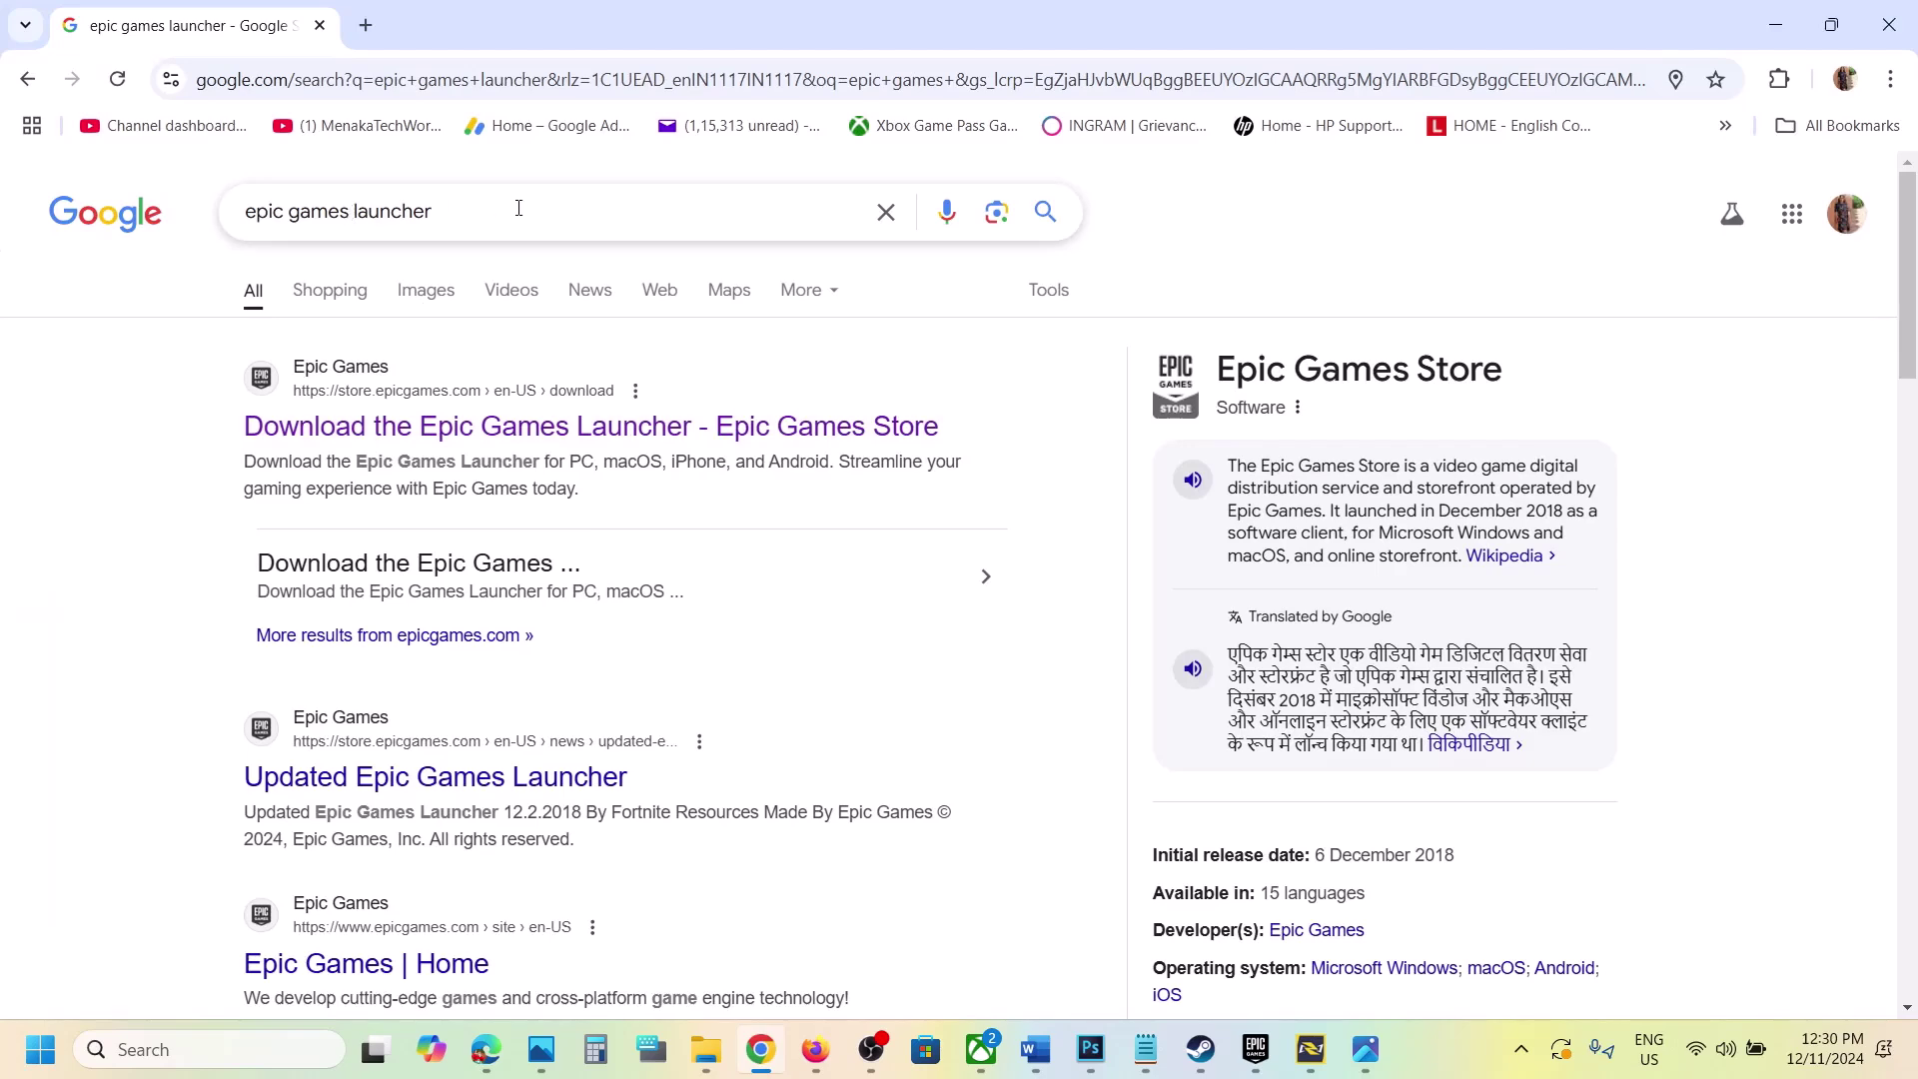
pyautogui.click(501, 430)
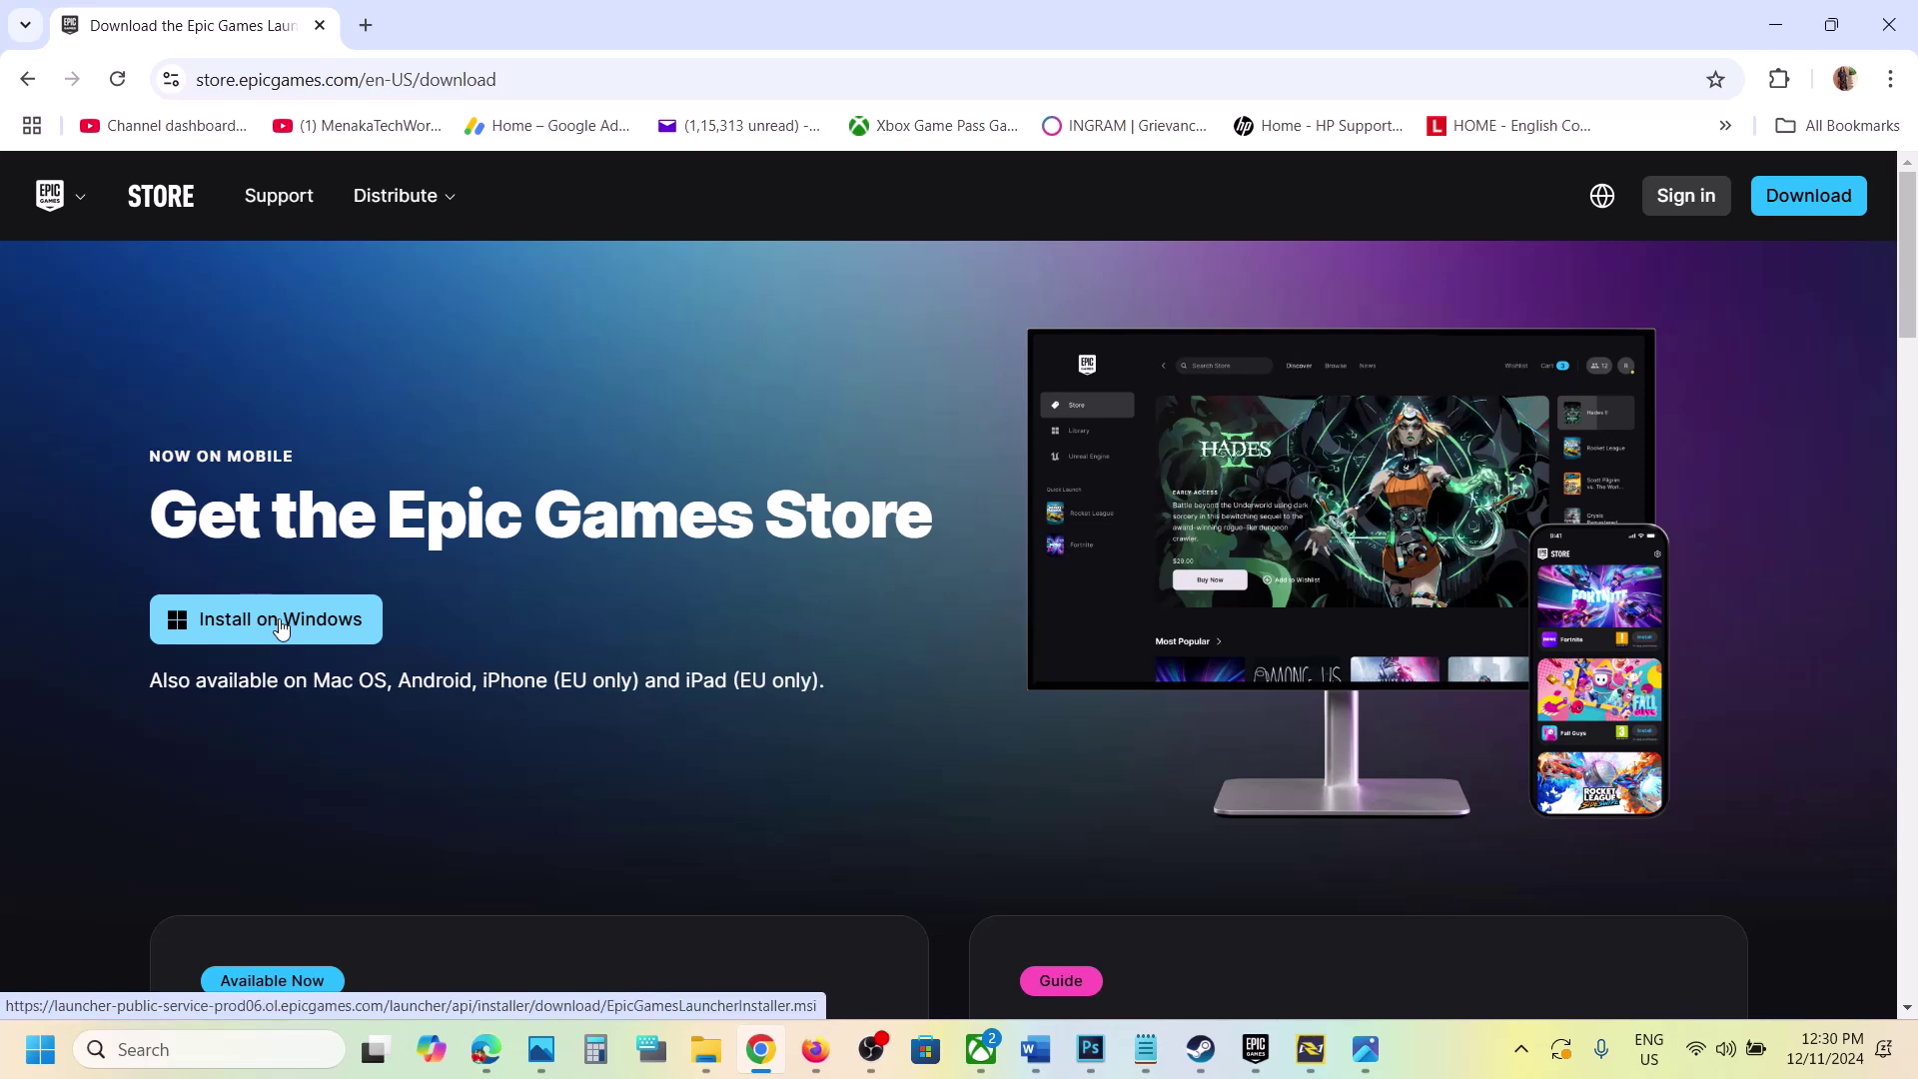
# Switch to the Epic Games Launcher, find Marvel Rivals by searching the store for "marvel", and show the game in the library.
pyautogui.click(1261, 1047)
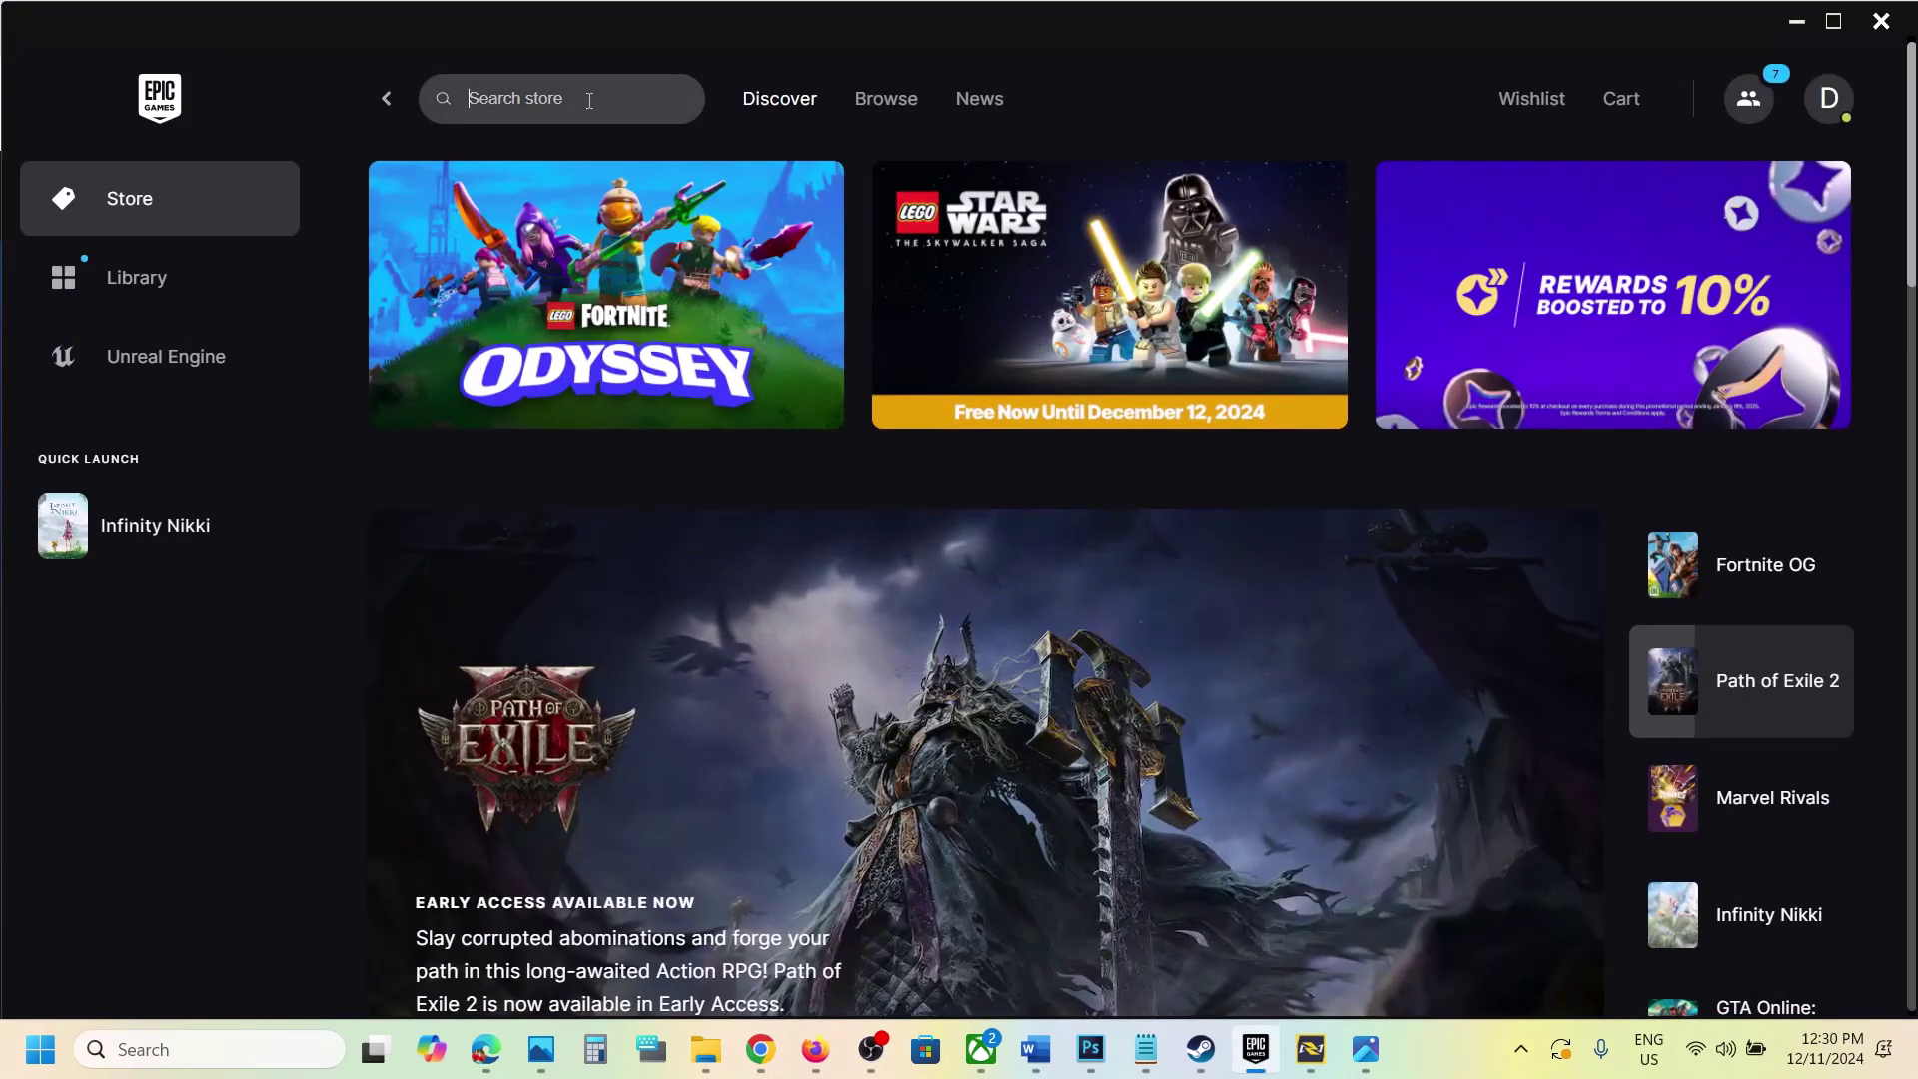
pyautogui.write('marvels')
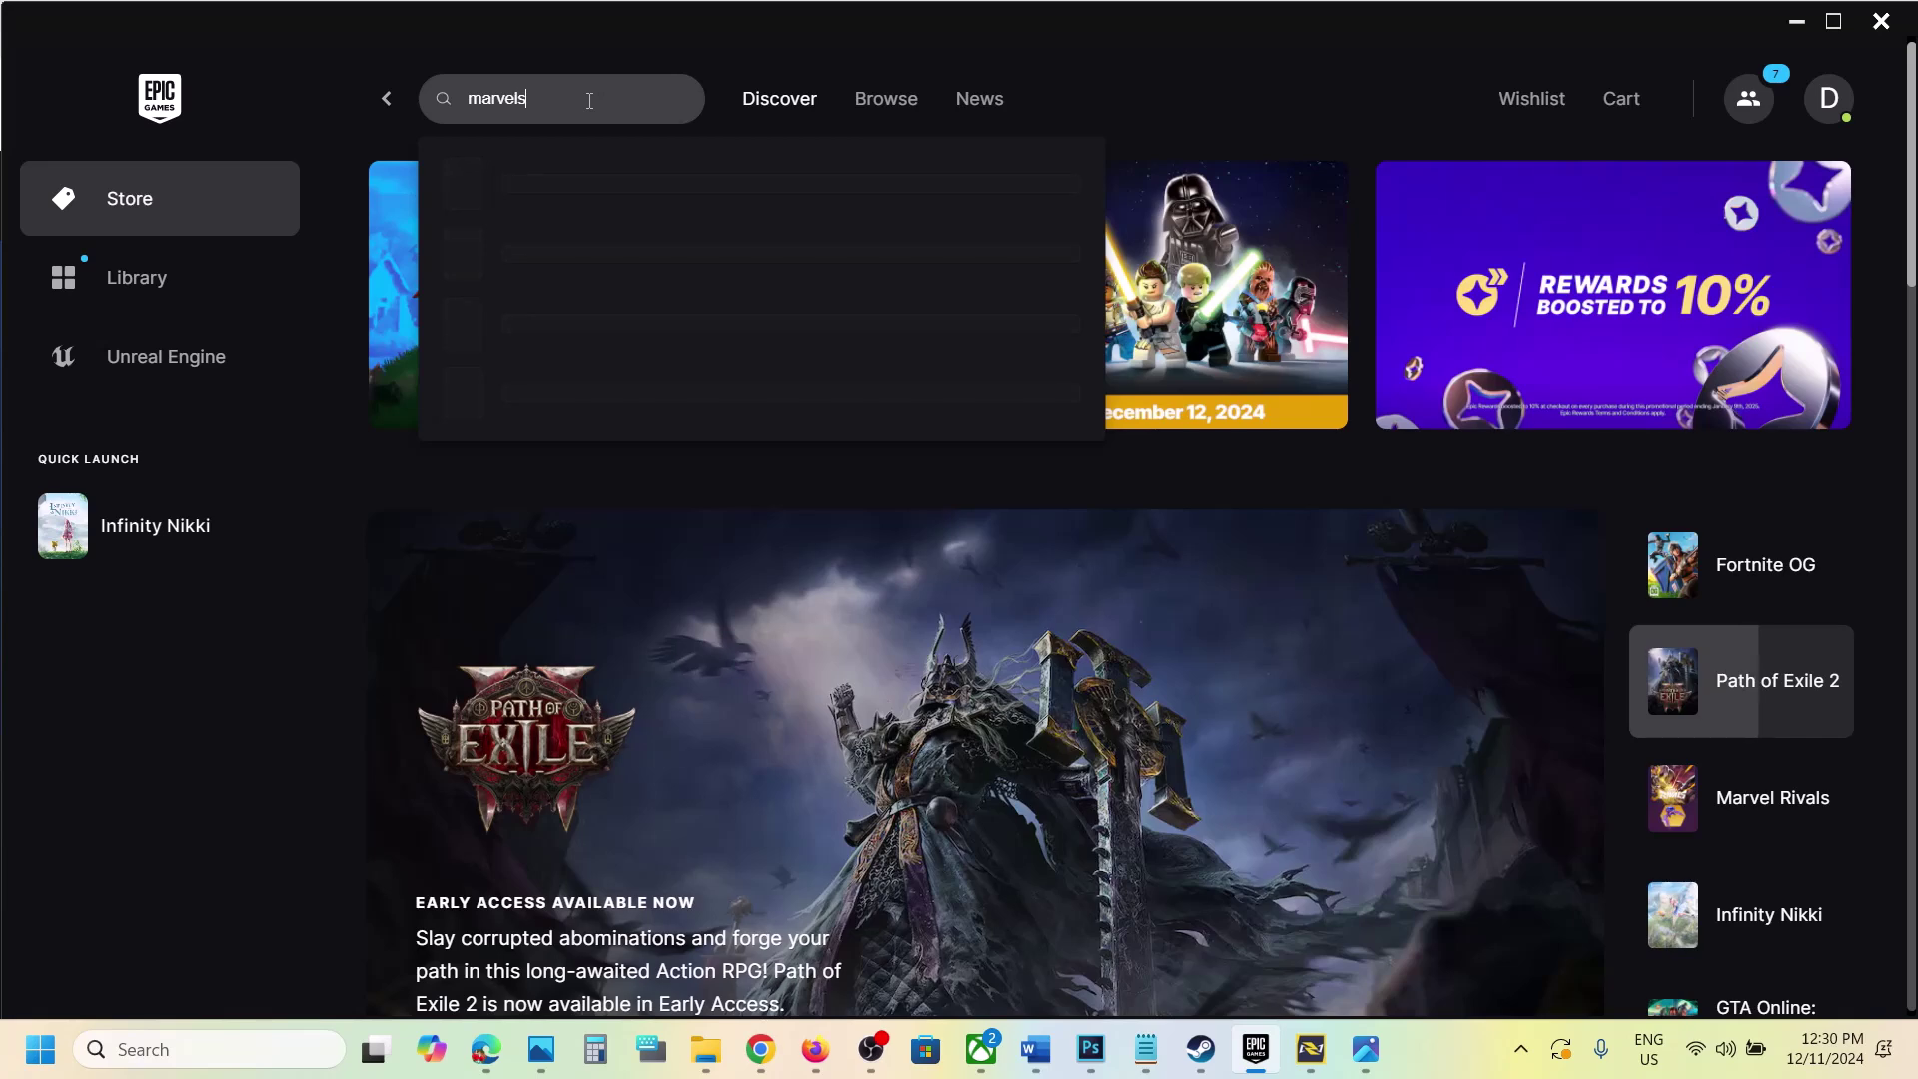
pyautogui.press('BackSpace')
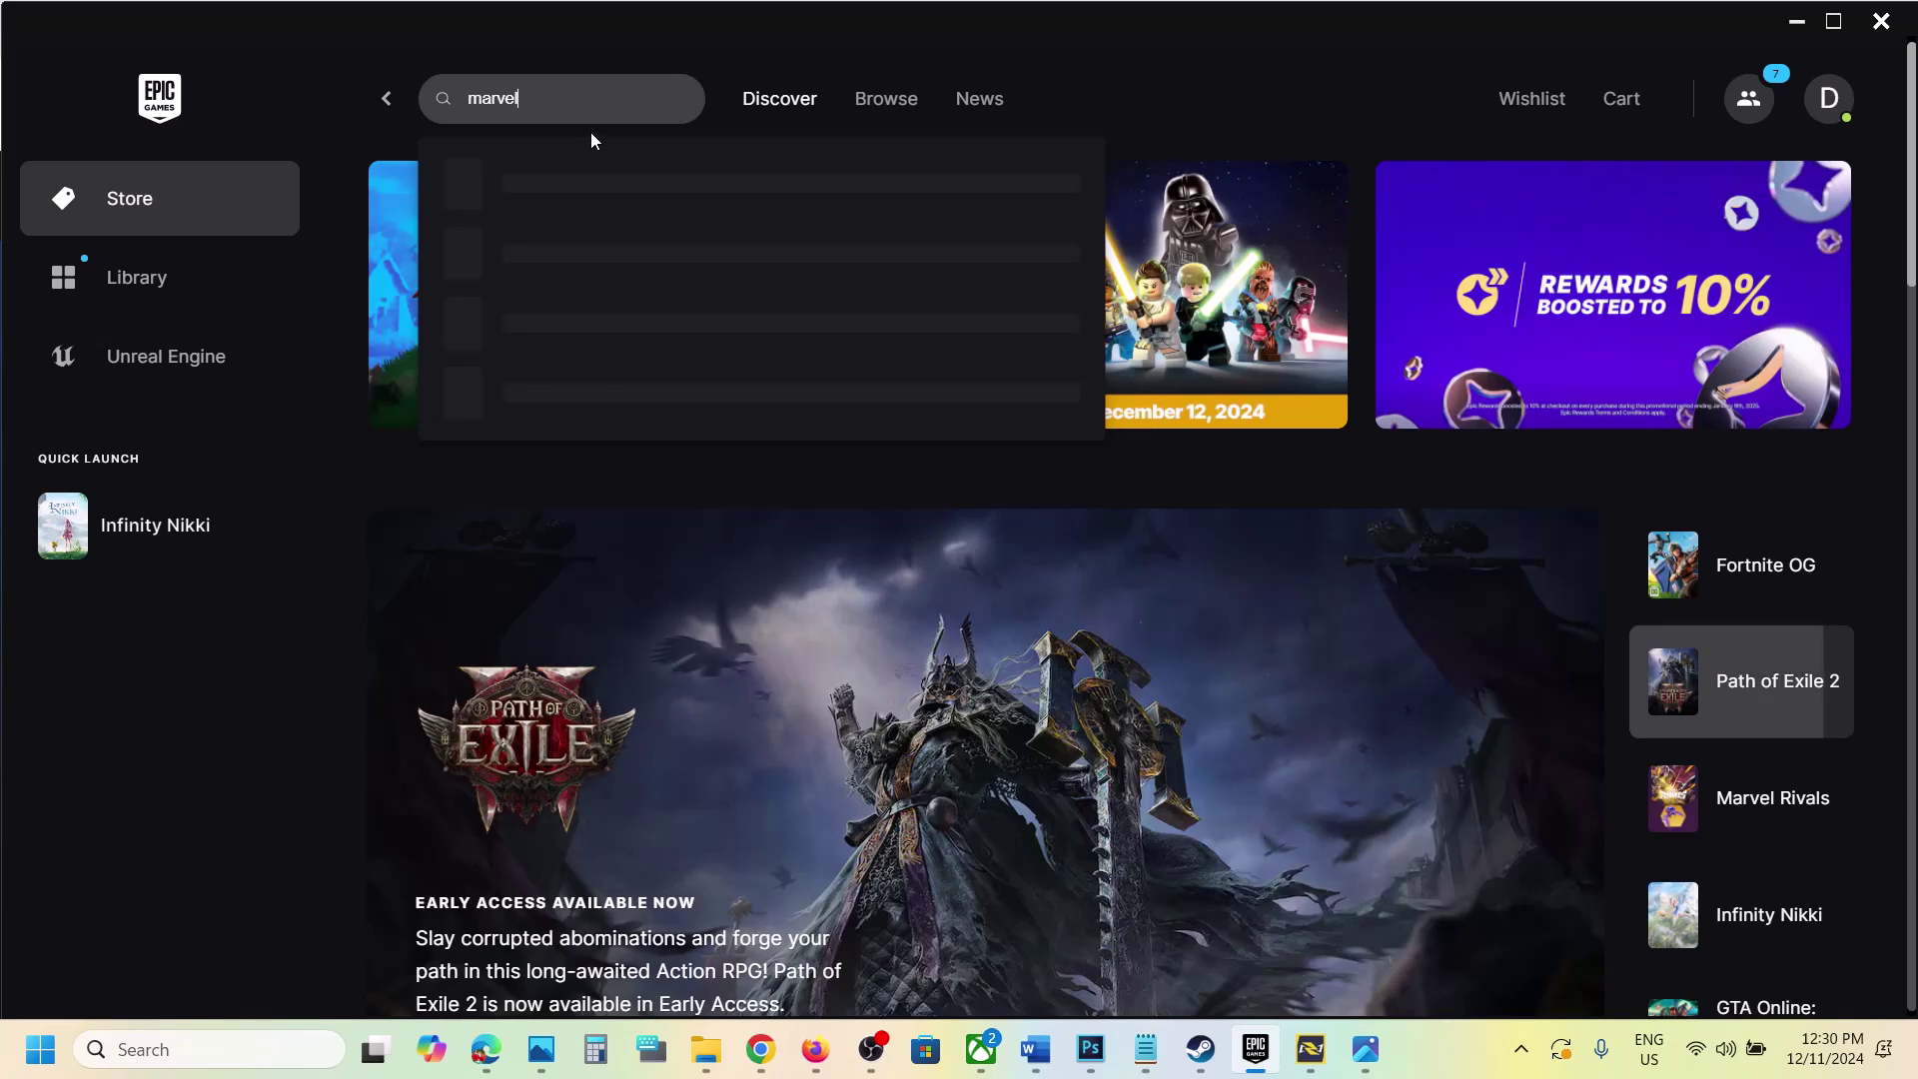
pyautogui.click(590, 178)
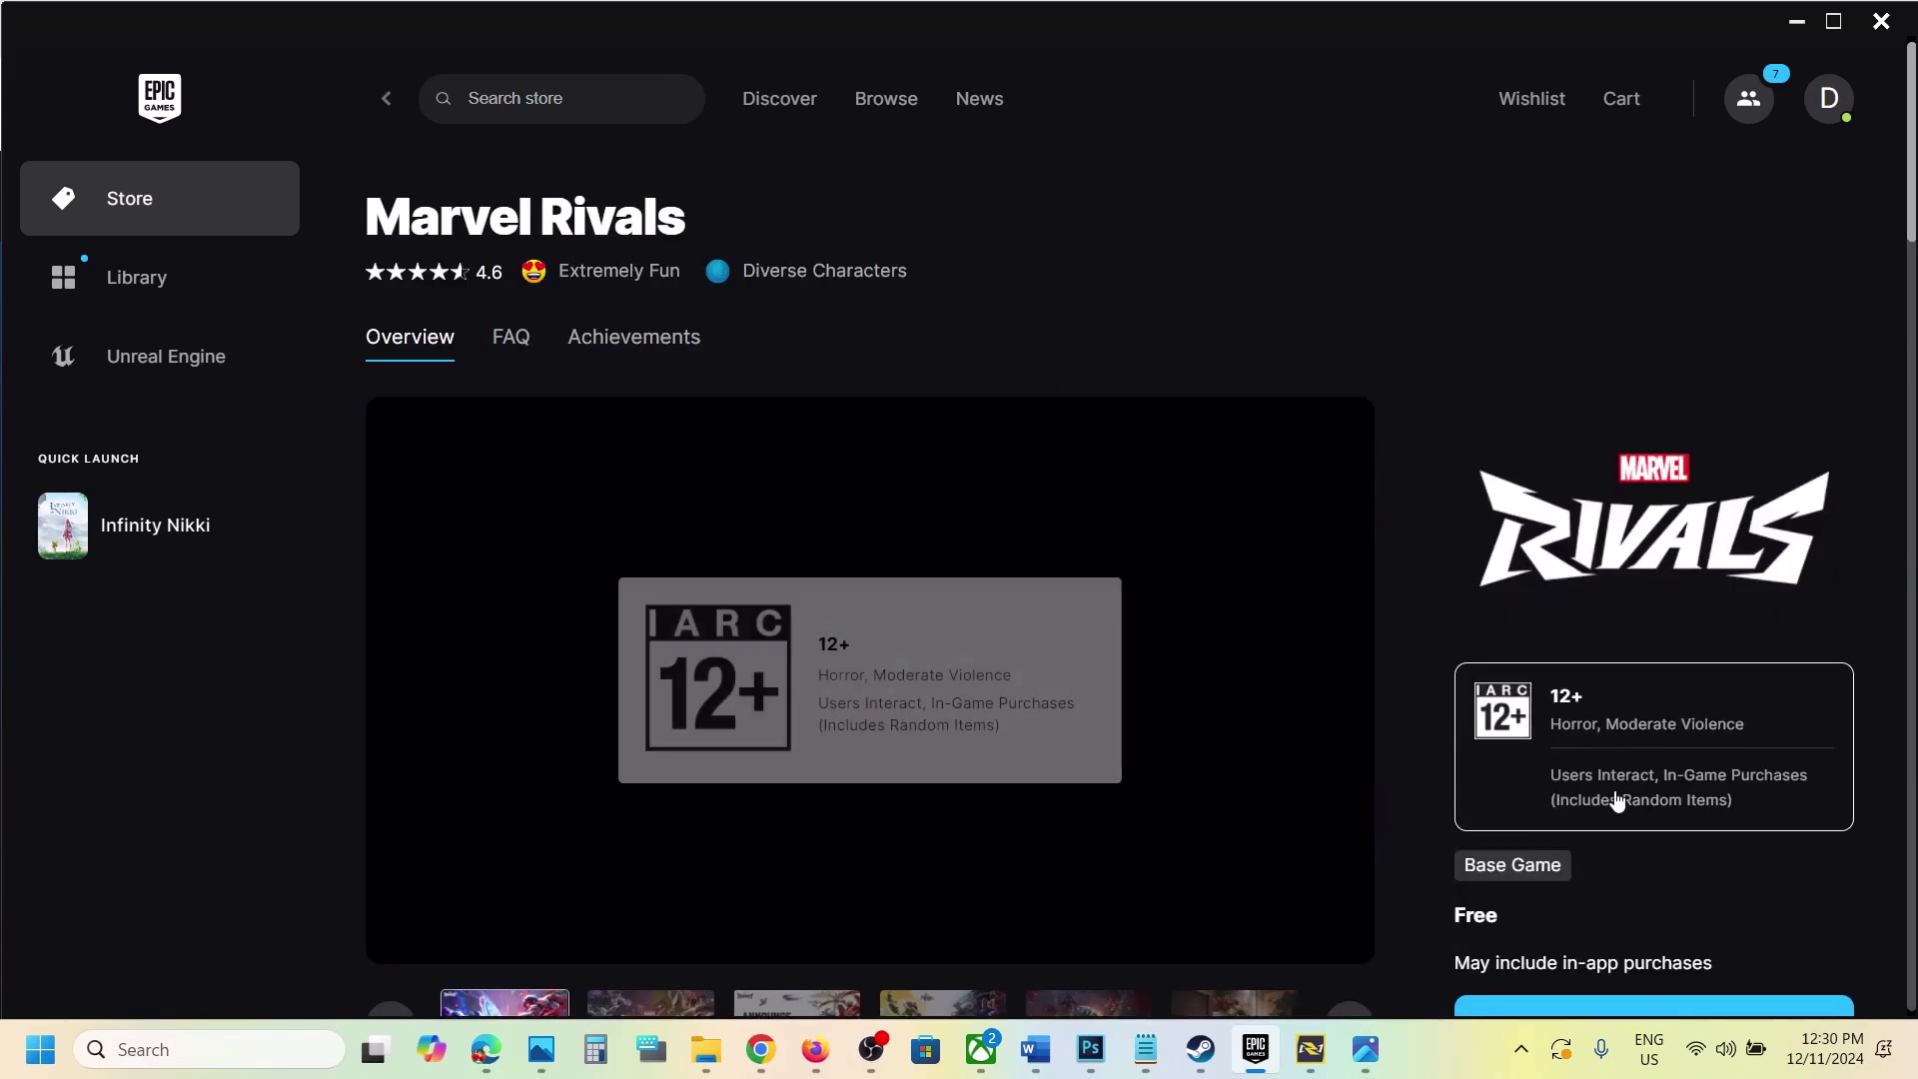
pyautogui.scroll(-2, 1699, 809)
pyautogui.click(1683, 869)
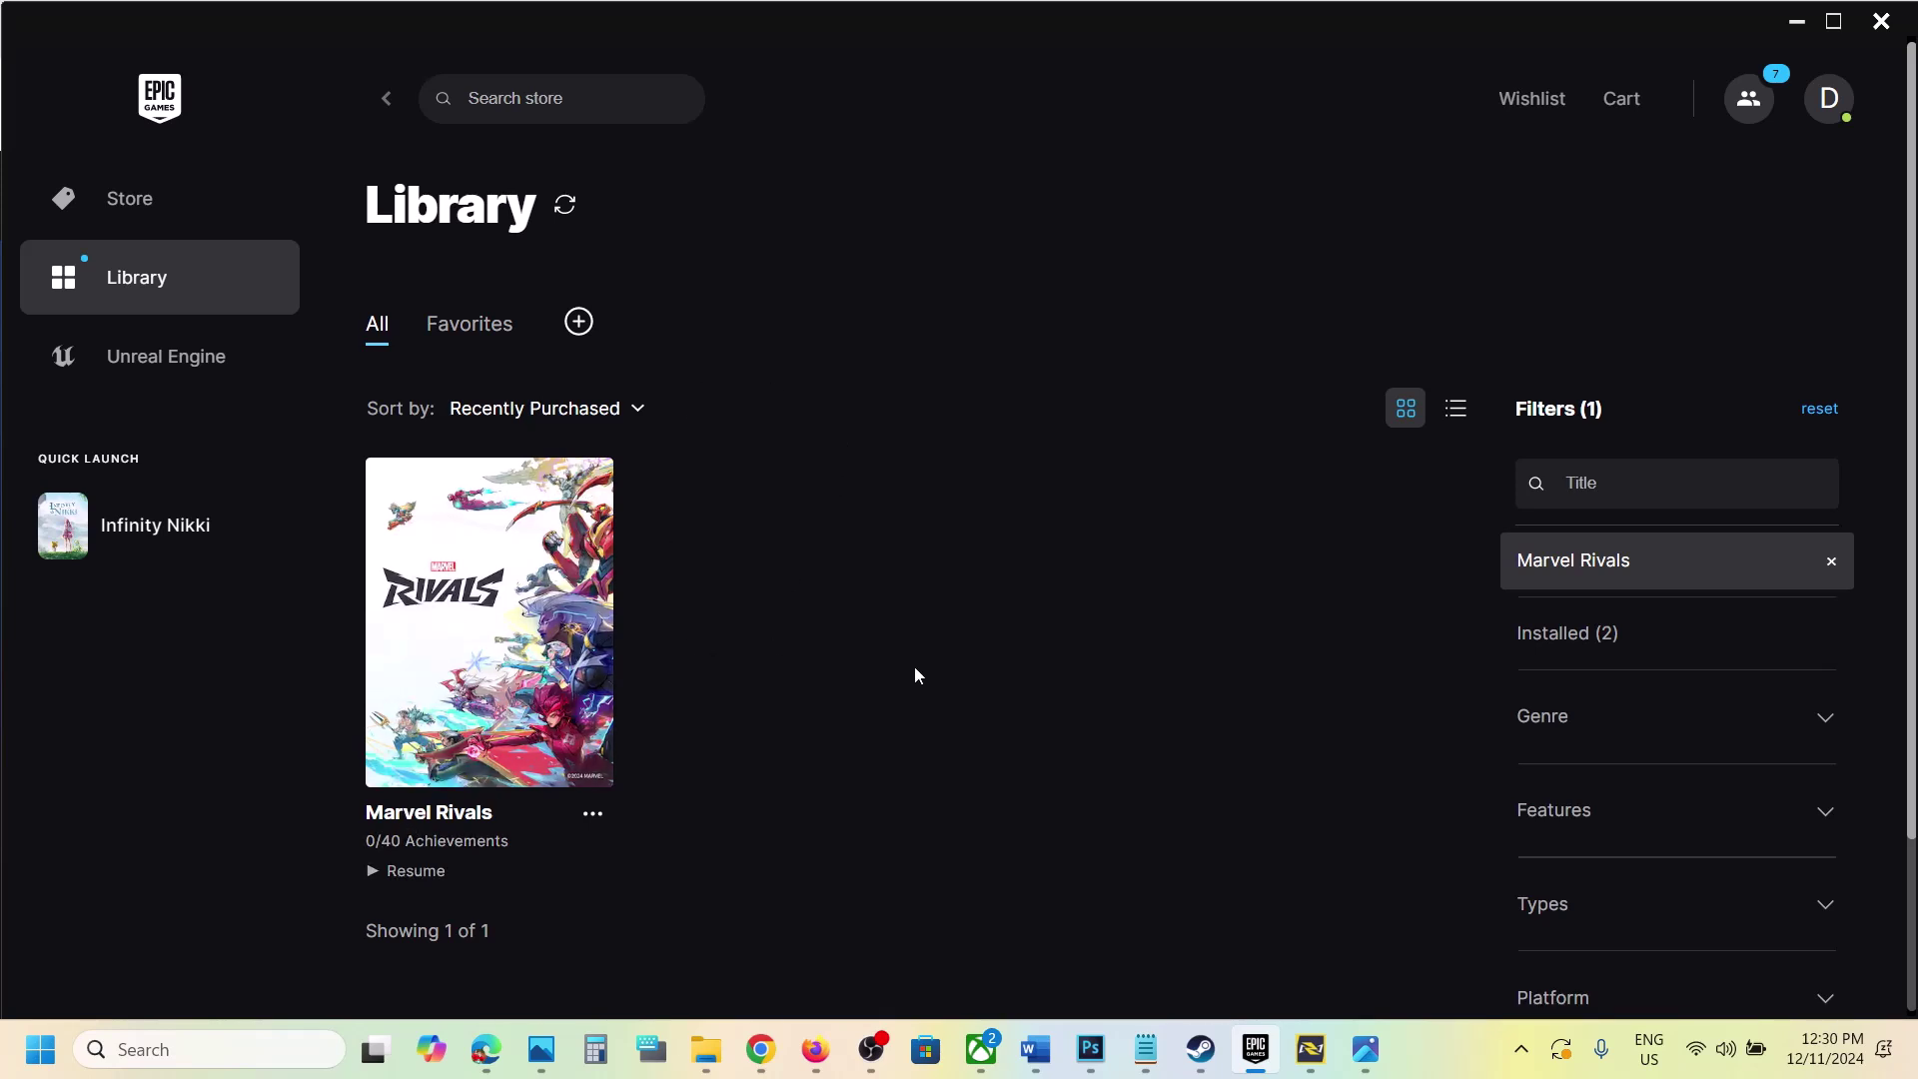
# Return to the Word notes and highlight "configuration files in the" within the line about clearing local configuration files.
pyautogui.click(1201, 1049)
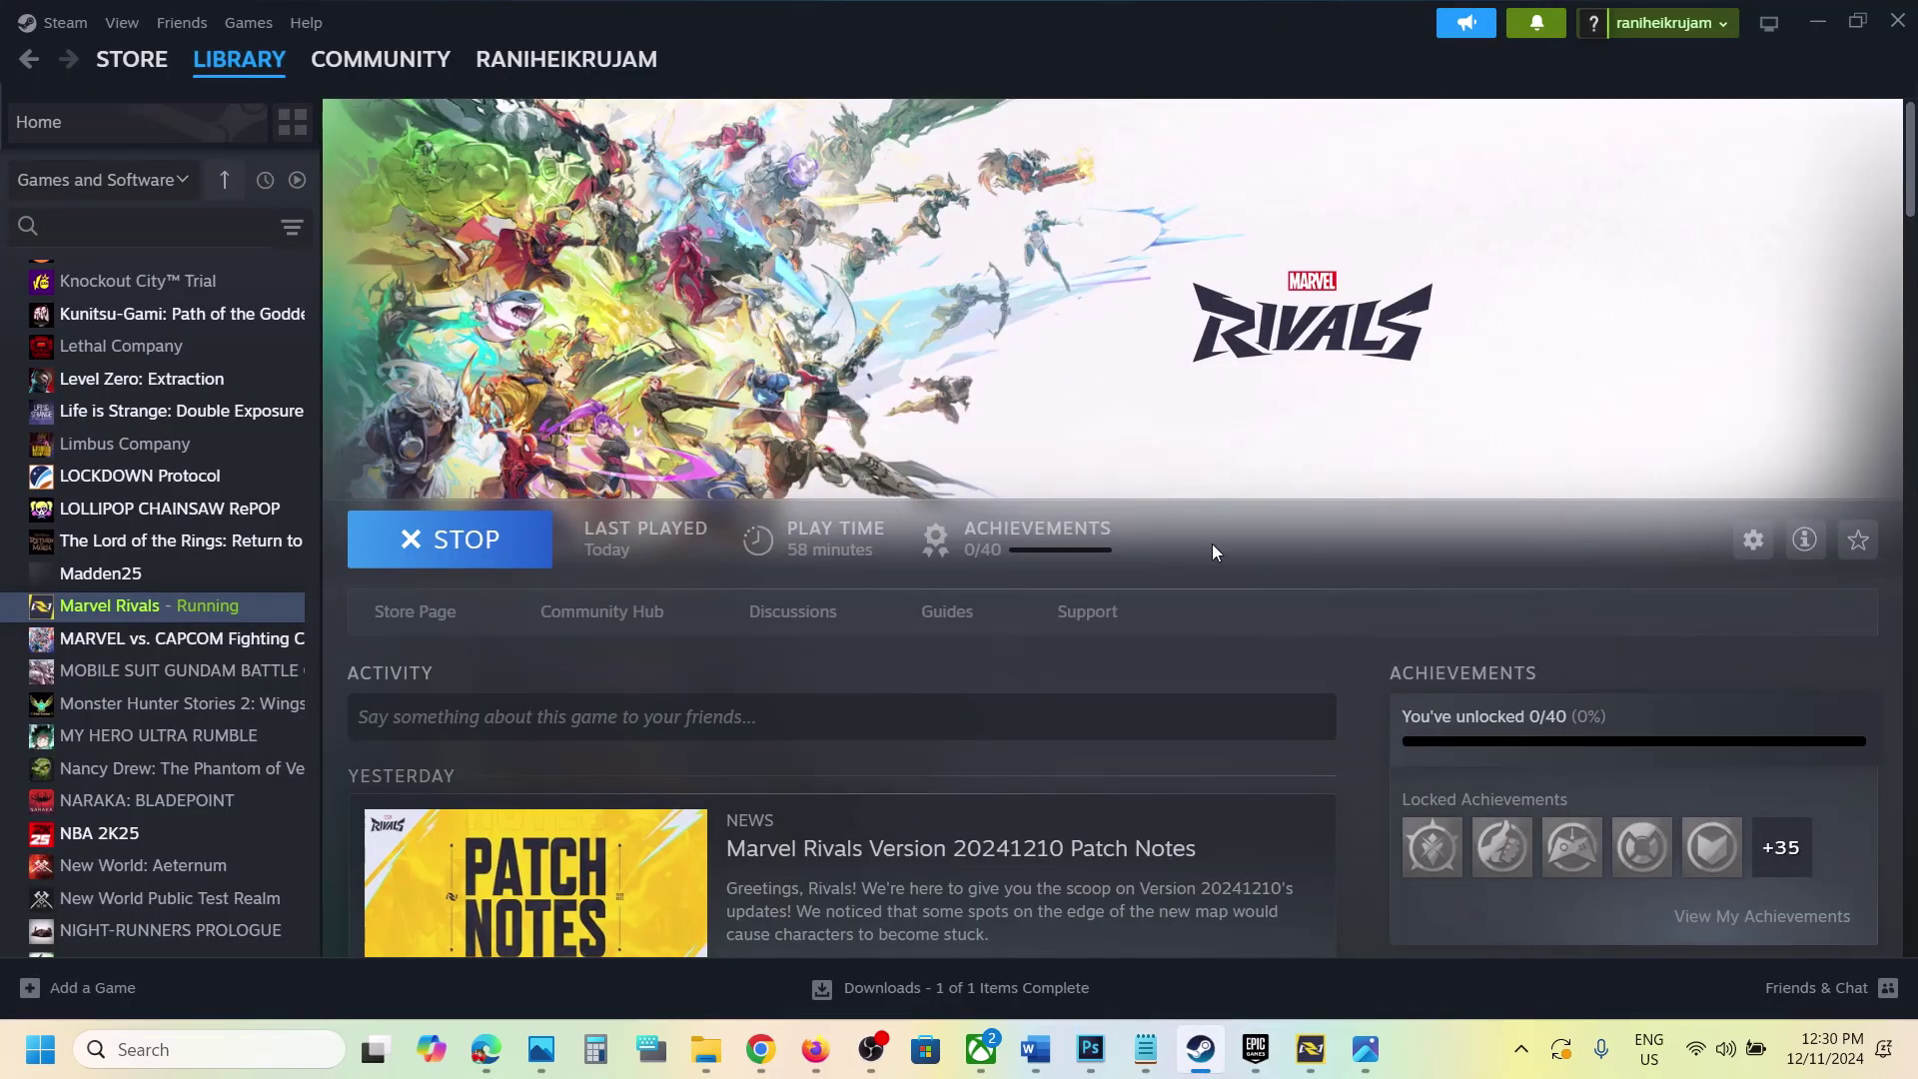
pyautogui.click(1036, 1049)
pyautogui.scroll(-2, 861, 603)
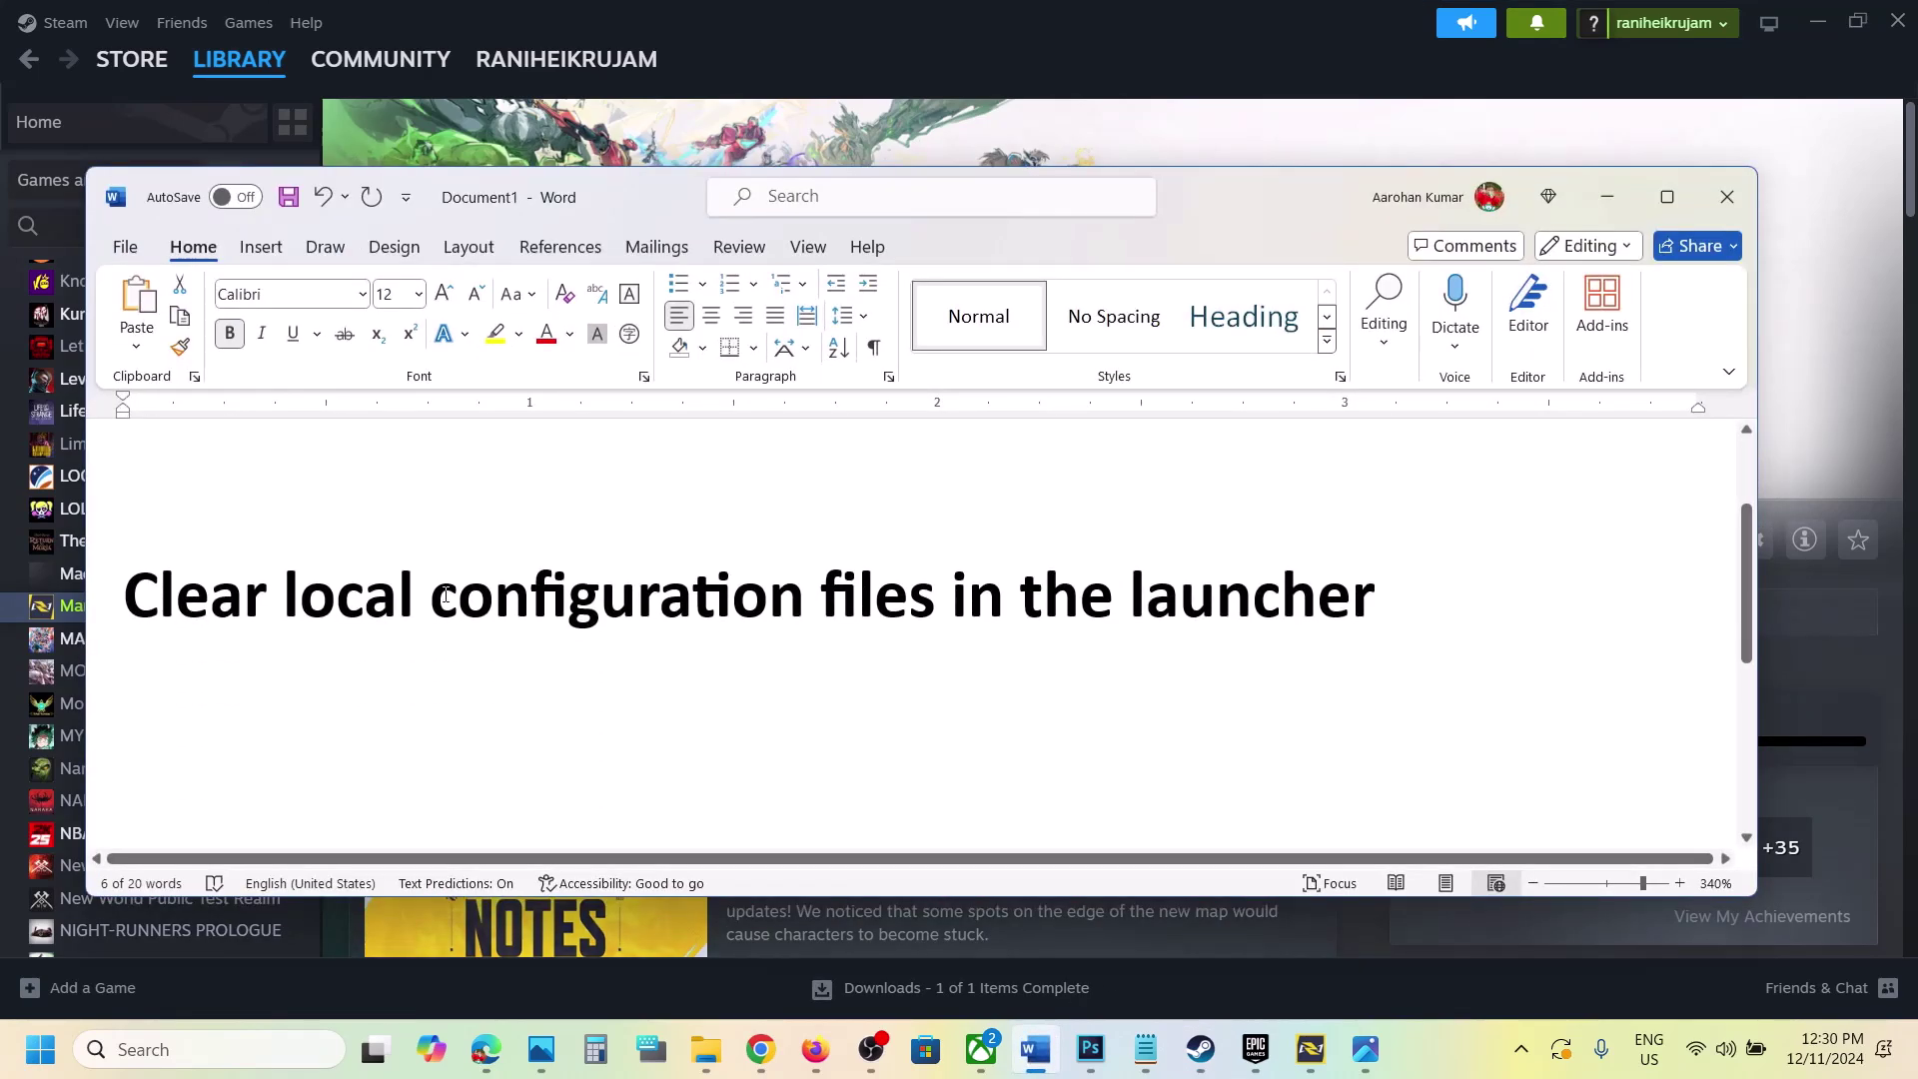
pyautogui.keyDown('shift'); pyautogui.click(1121, 596); pyautogui.keyUp('shift')
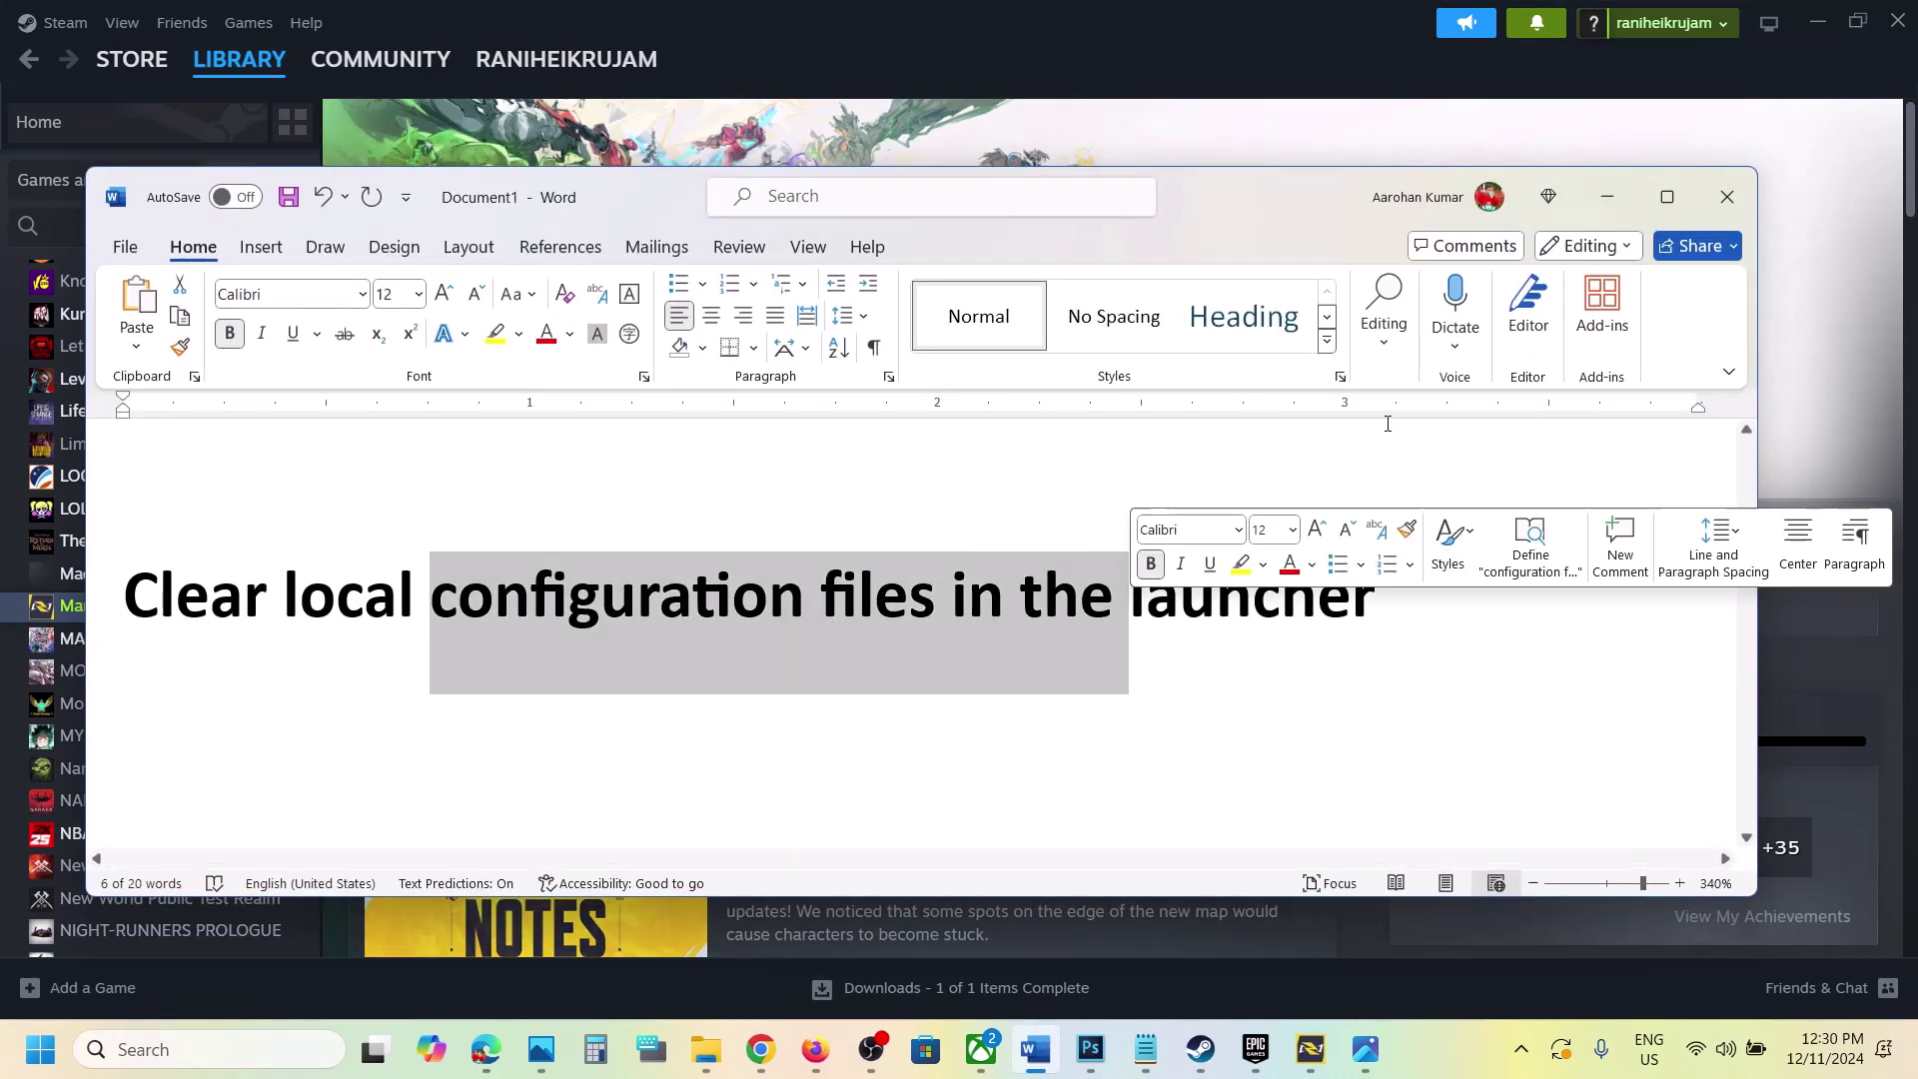
# Minimize the Word notes and clear the local configuration files in the Marvel Rivals launcher.
pyautogui.click(1608, 197)
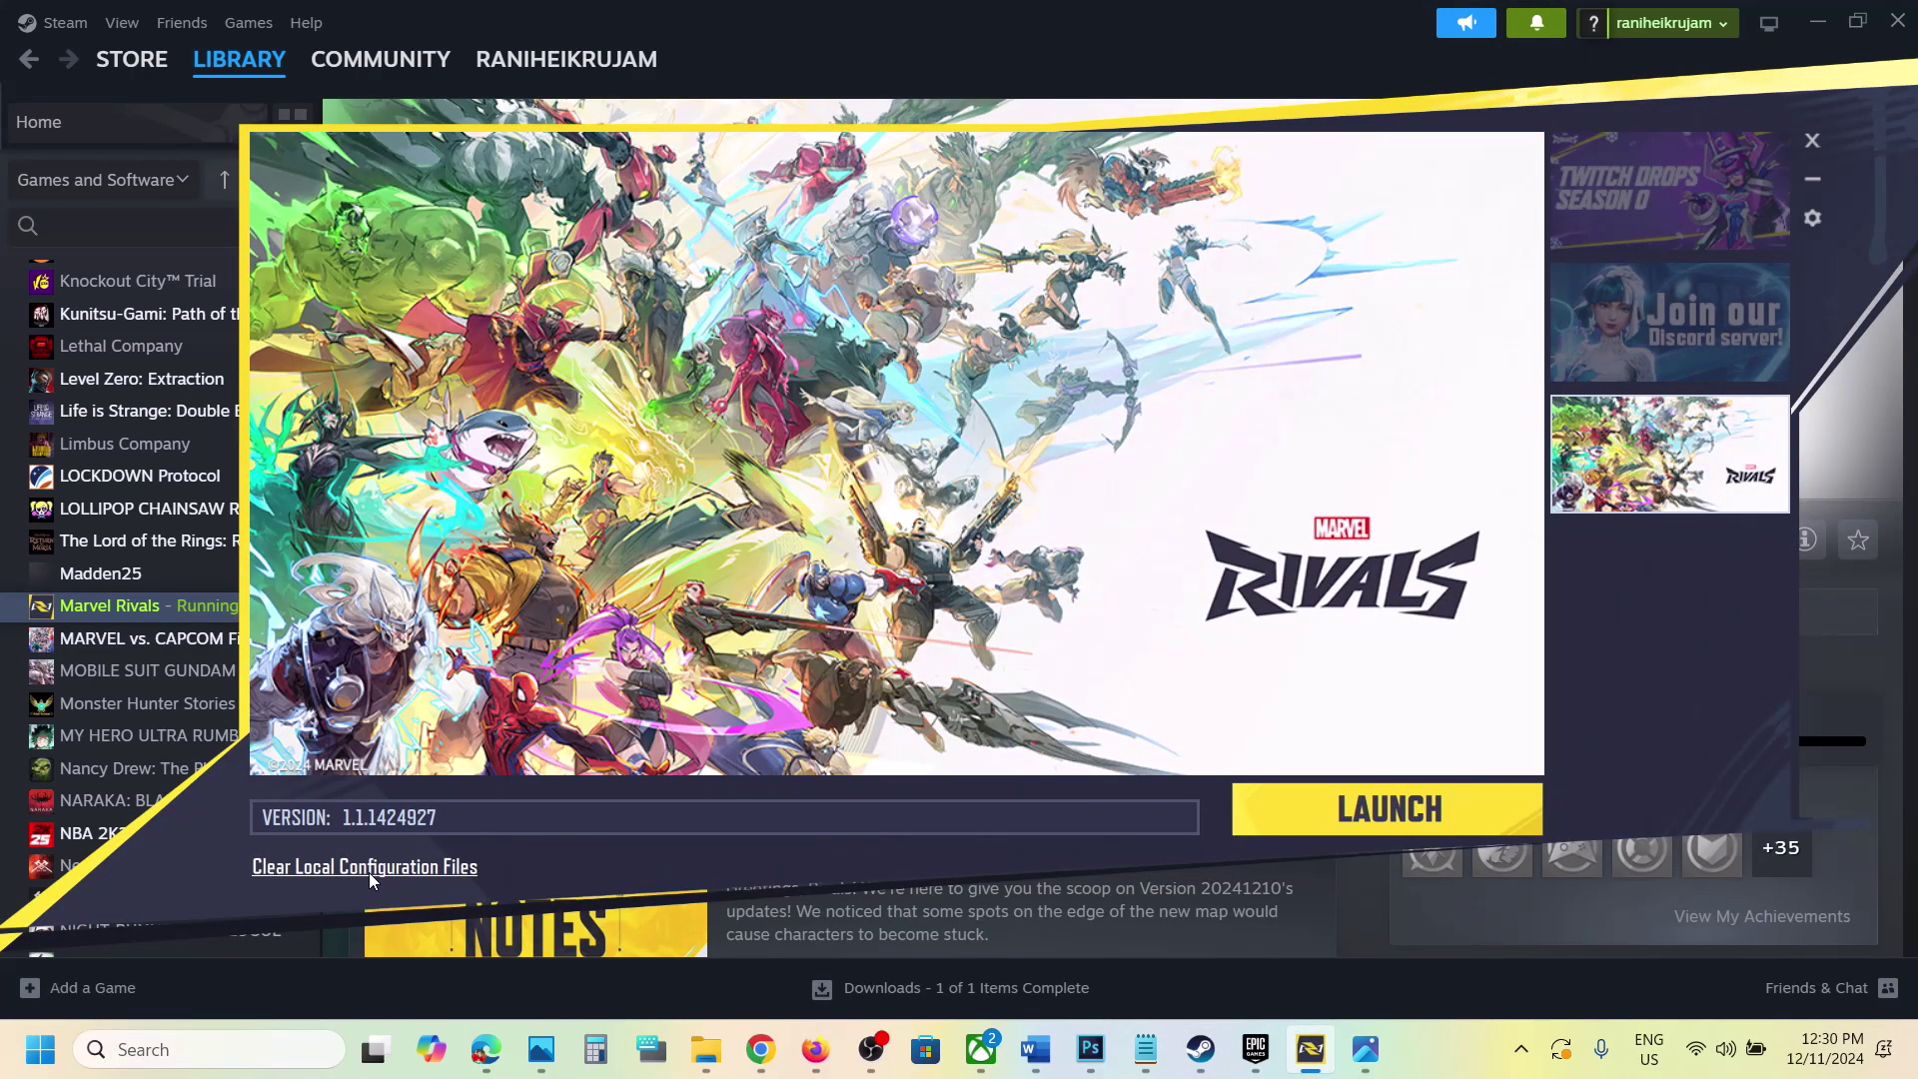
pyautogui.click(370, 872)
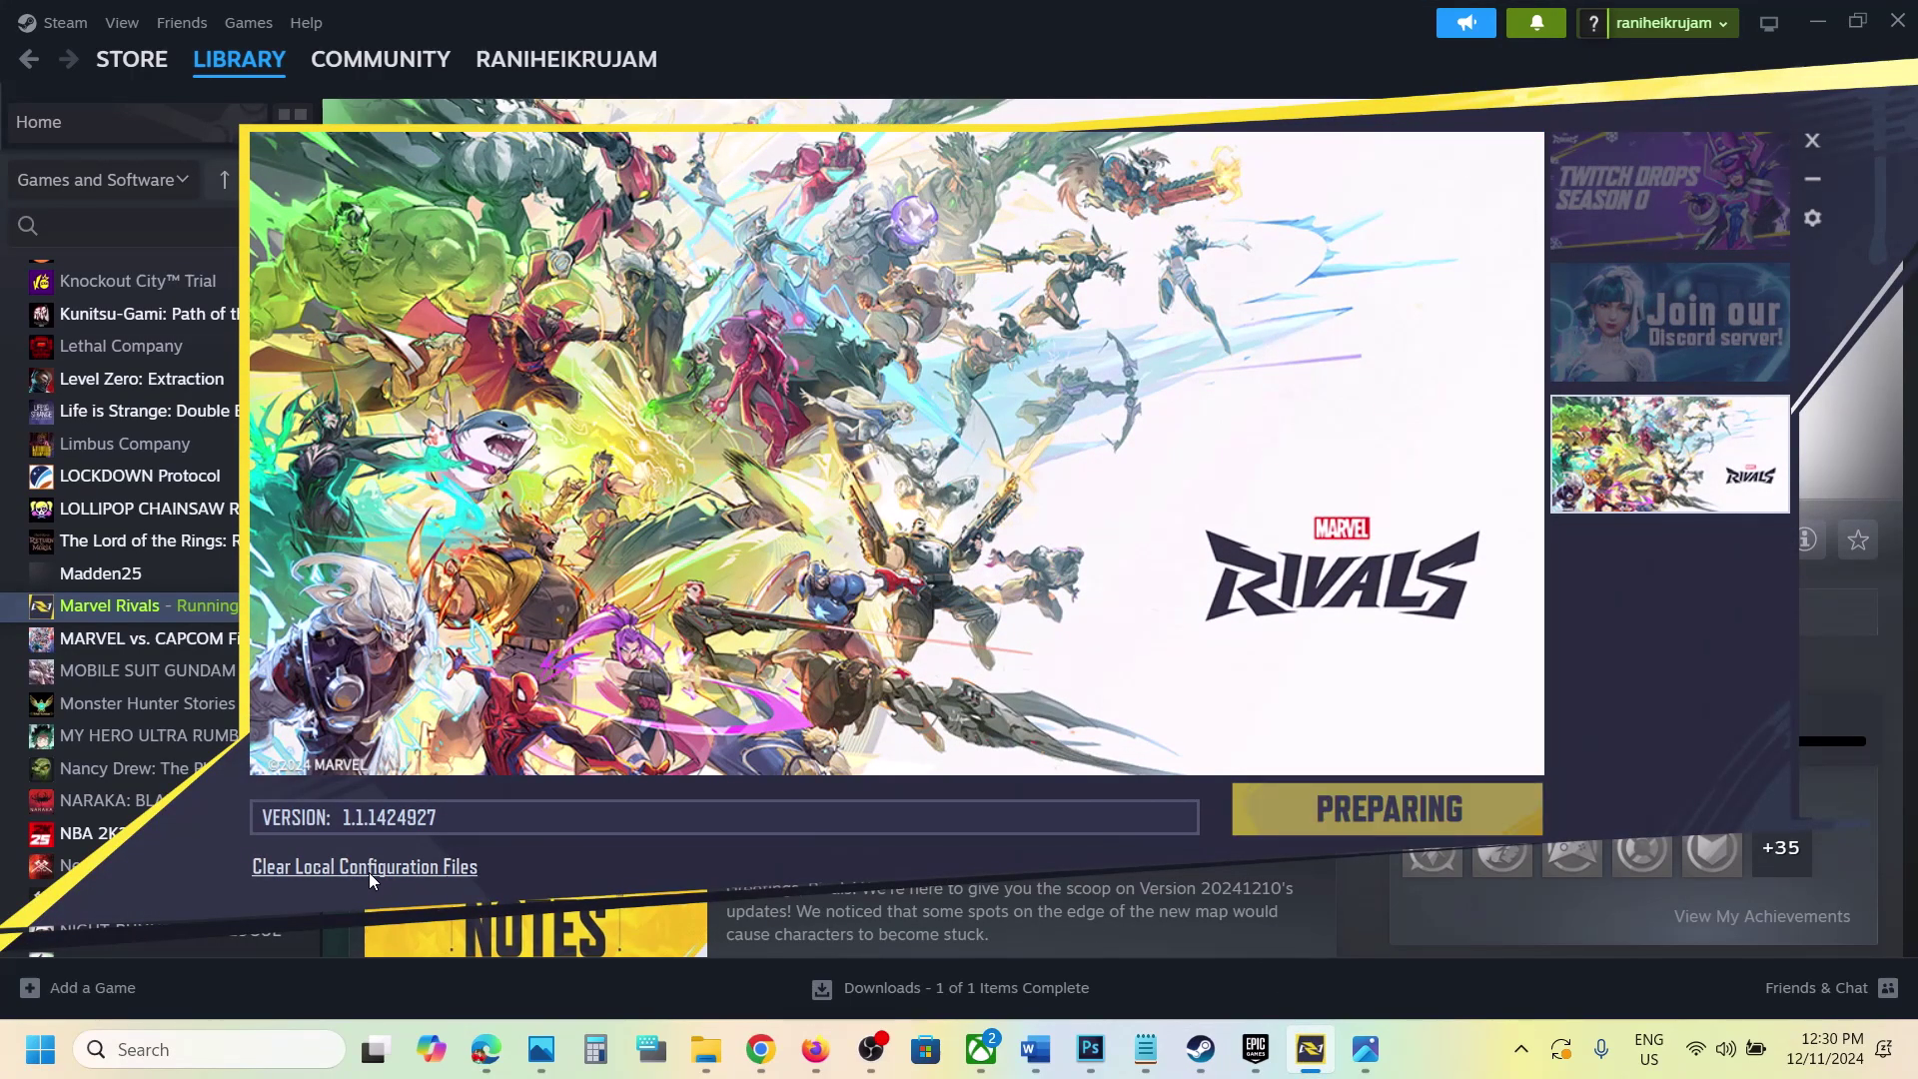
pyautogui.click(1828, 712)
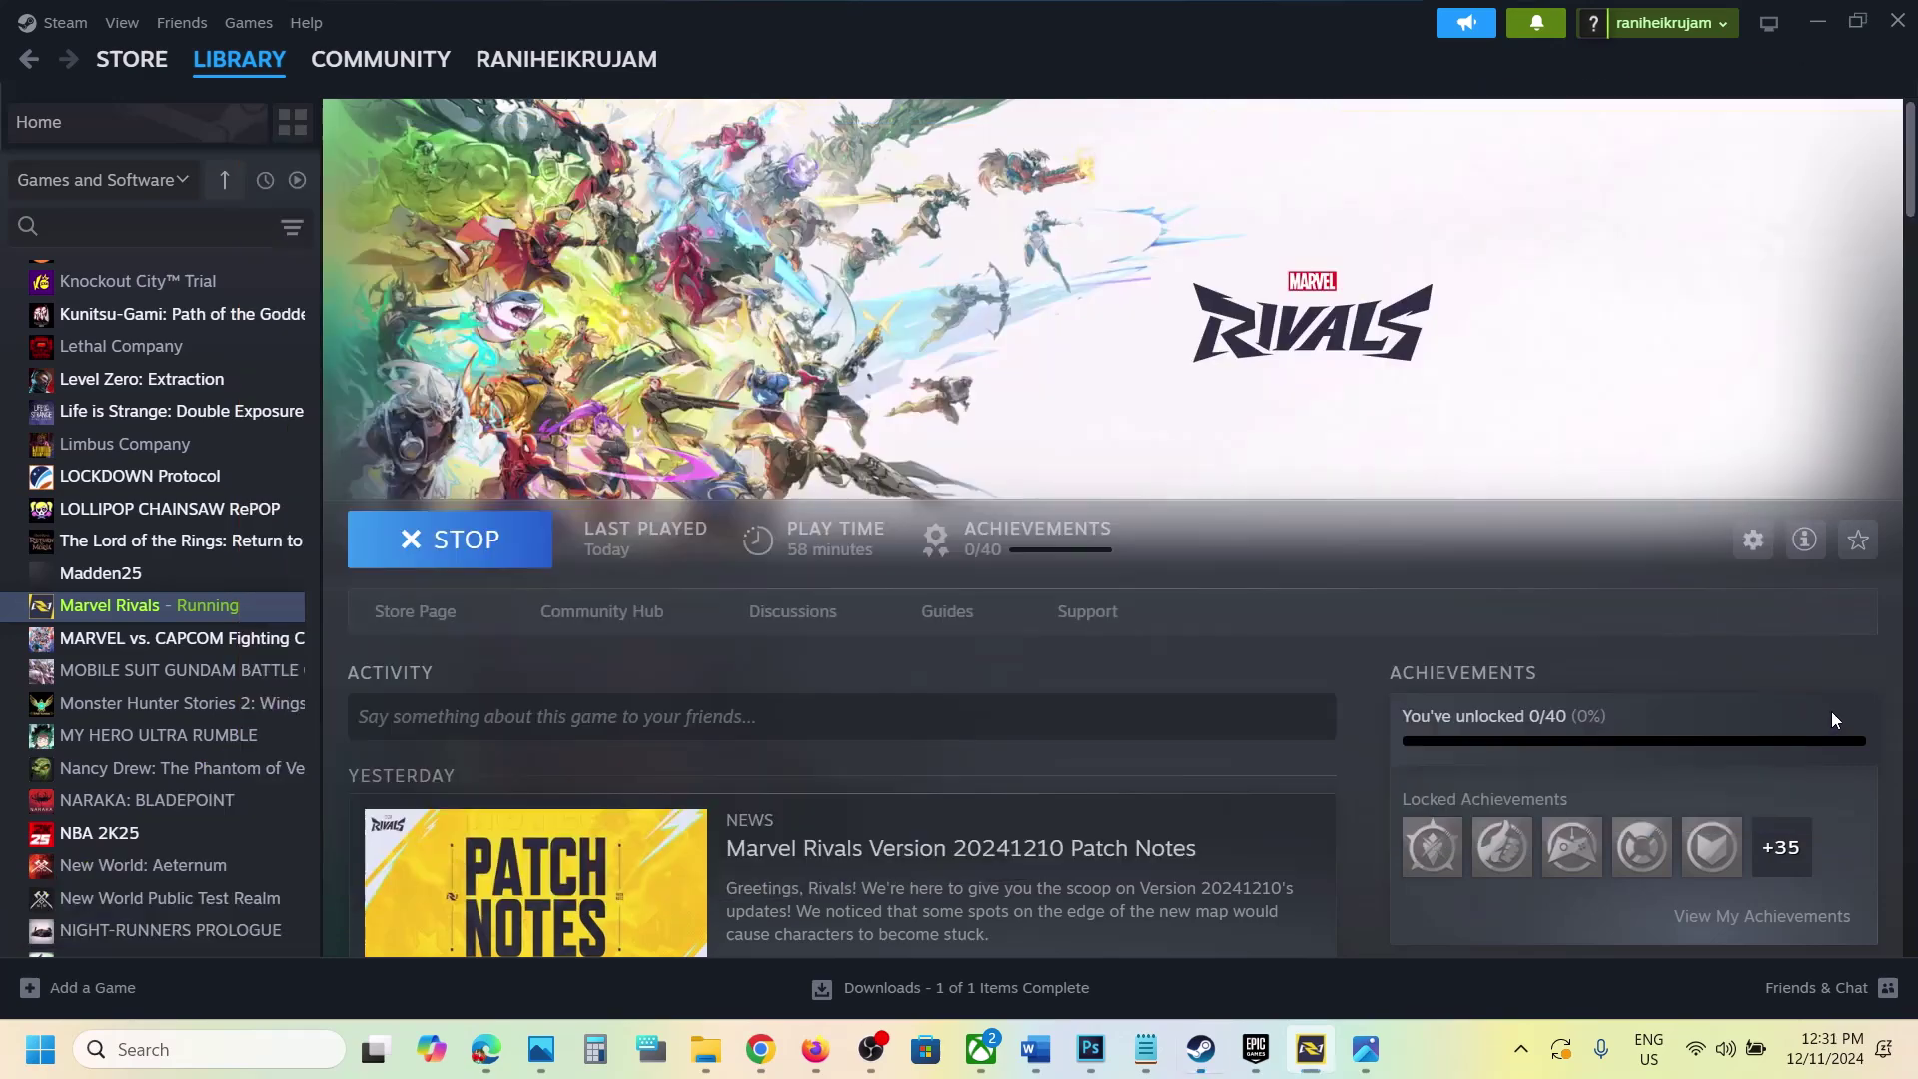
# Return to the Word notes and highlight the parts of the "Turn off/Turn On VPN" tip.
pyautogui.click(1045, 1046)
pyautogui.scroll(-3, 791, 690)
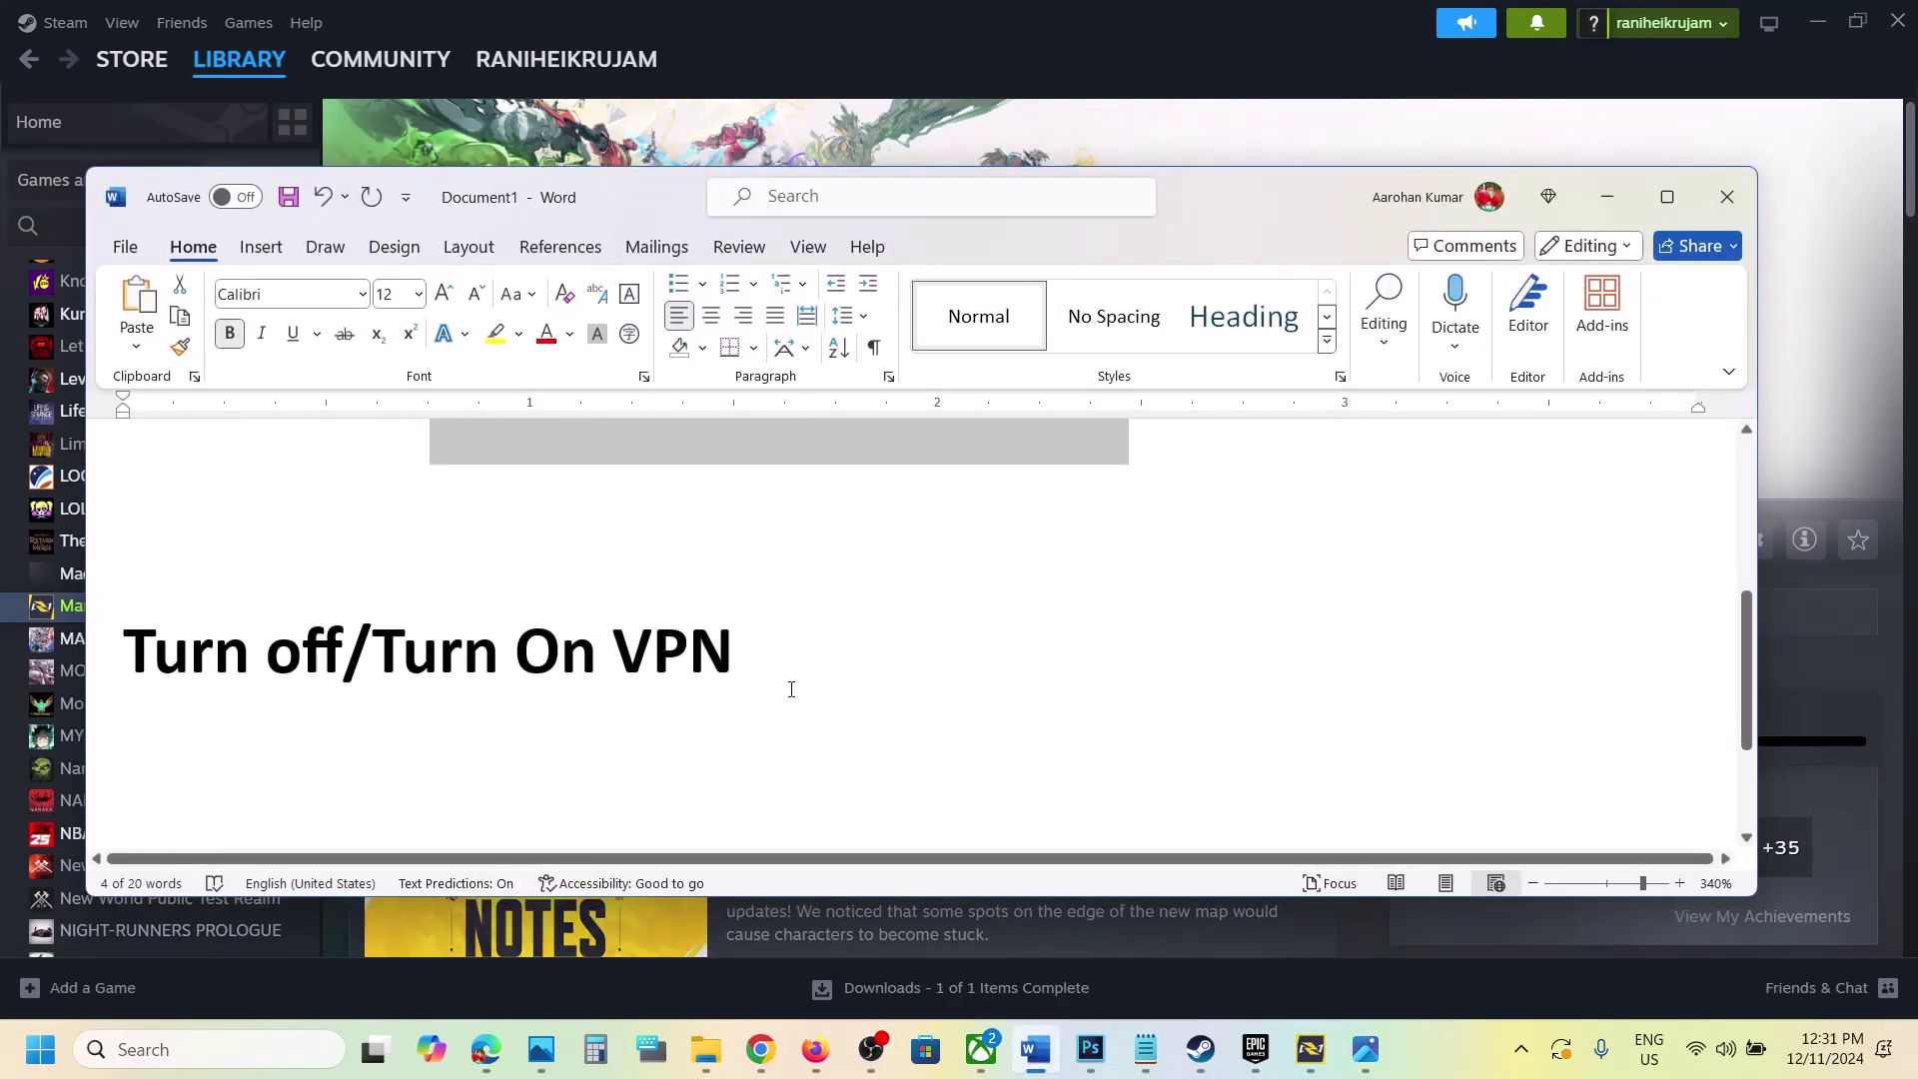
pyautogui.moveTo(151, 670); pyautogui.dragTo(654, 650)
pyautogui.click(860, 647)
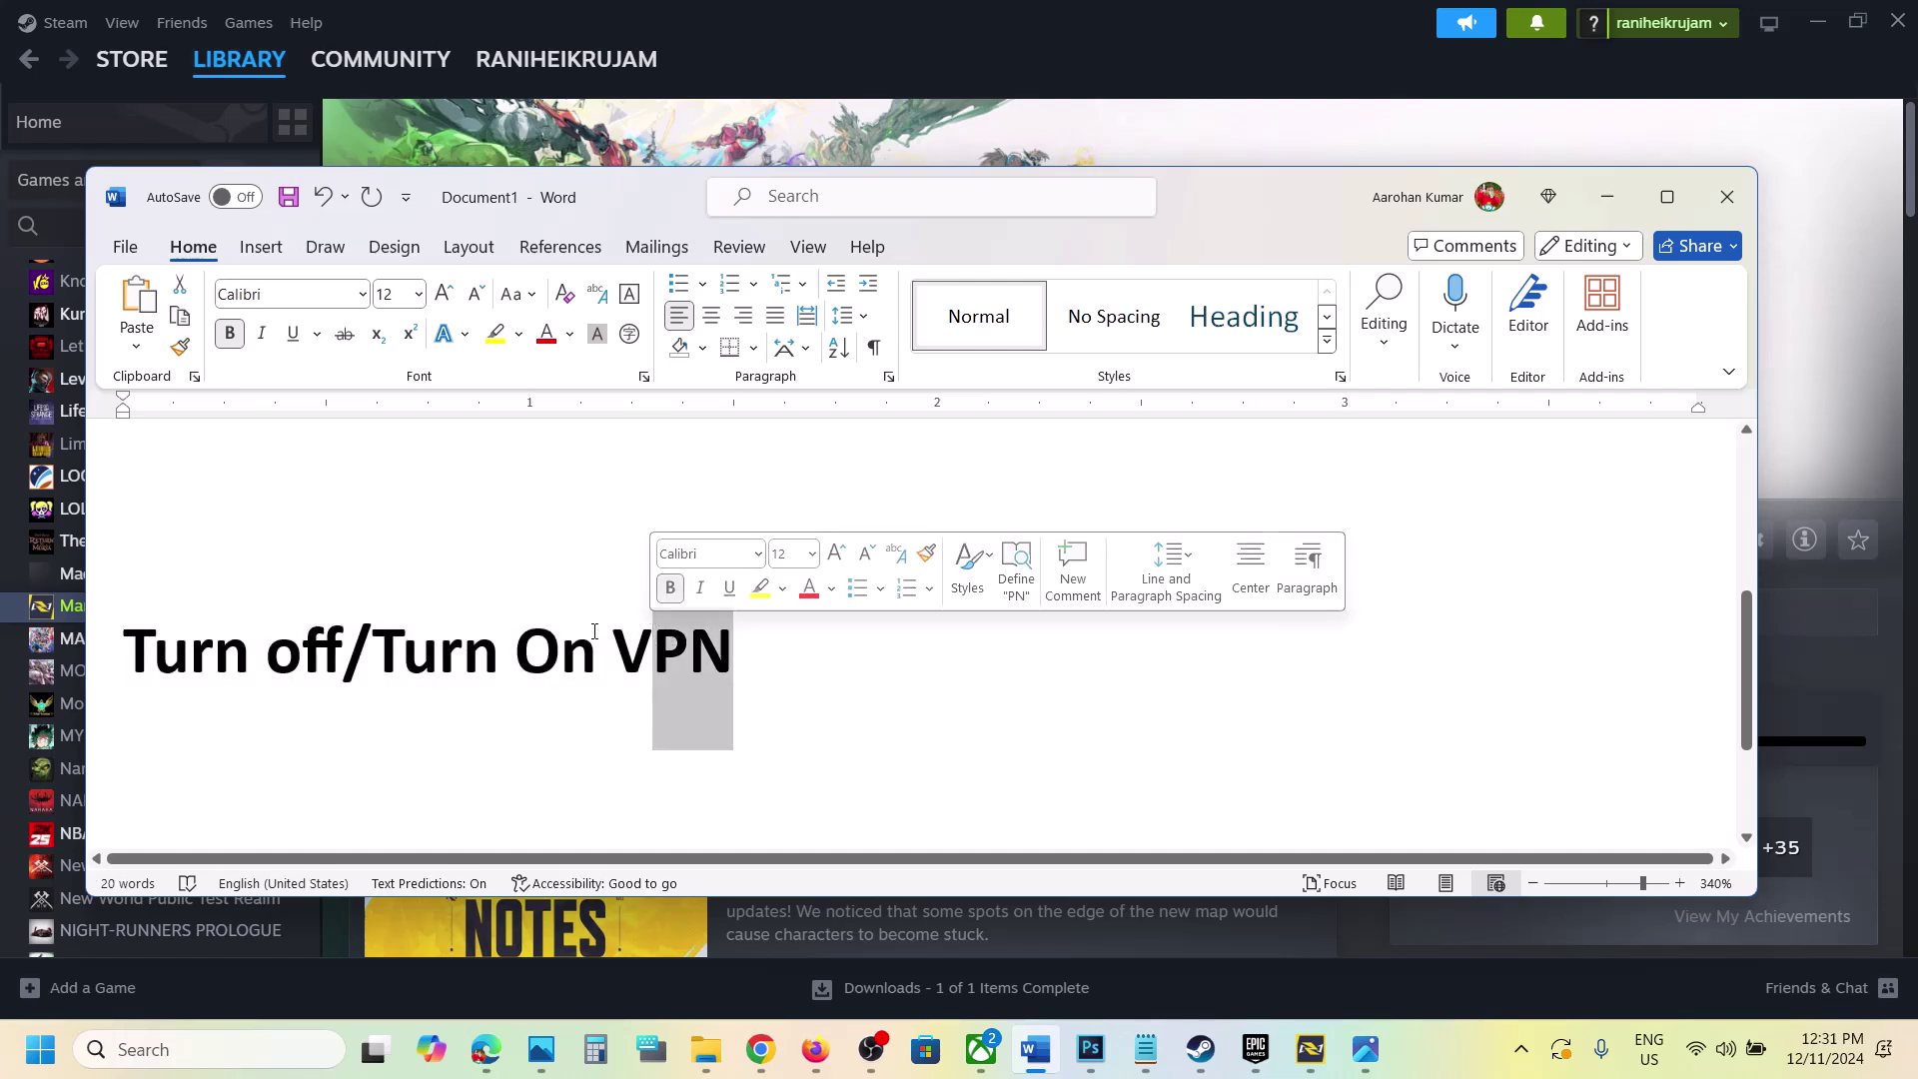
pyautogui.moveTo(343, 648); pyautogui.dragTo(137, 668)
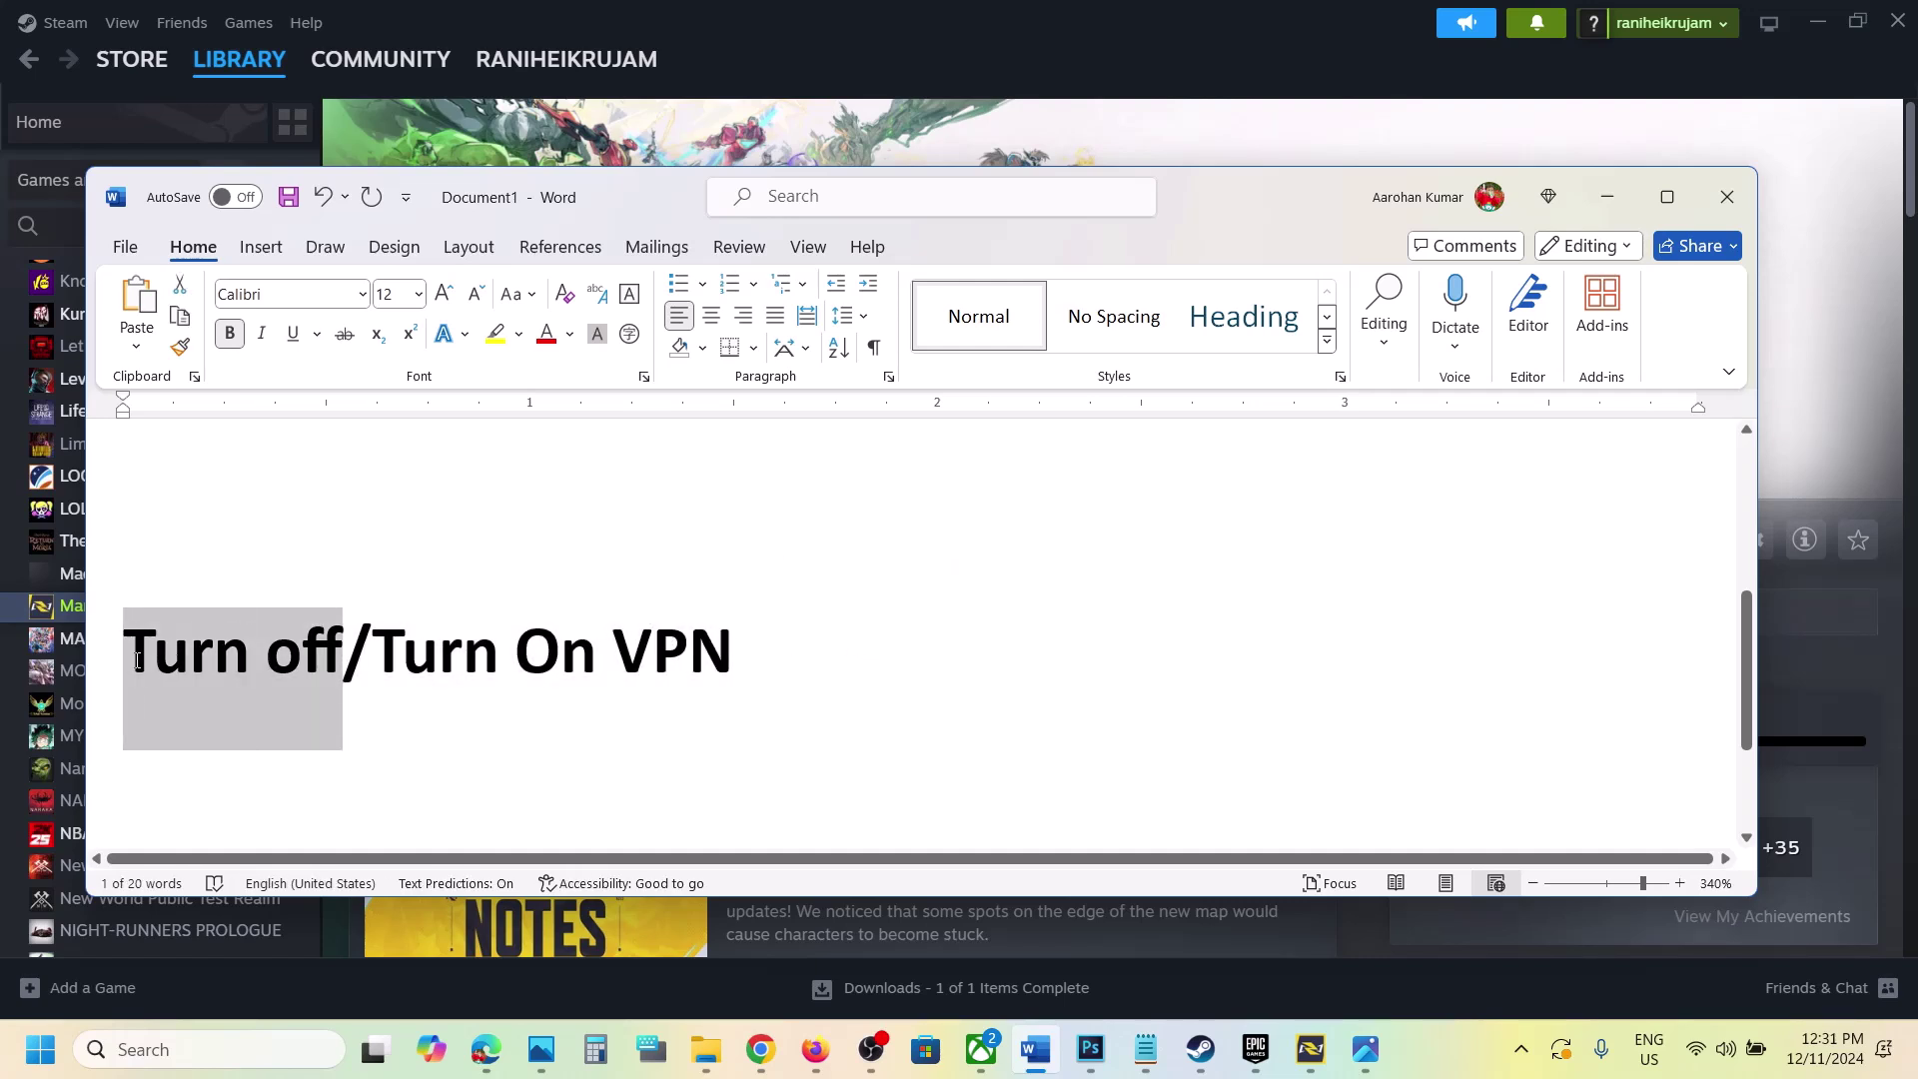
pyautogui.click(436, 650)
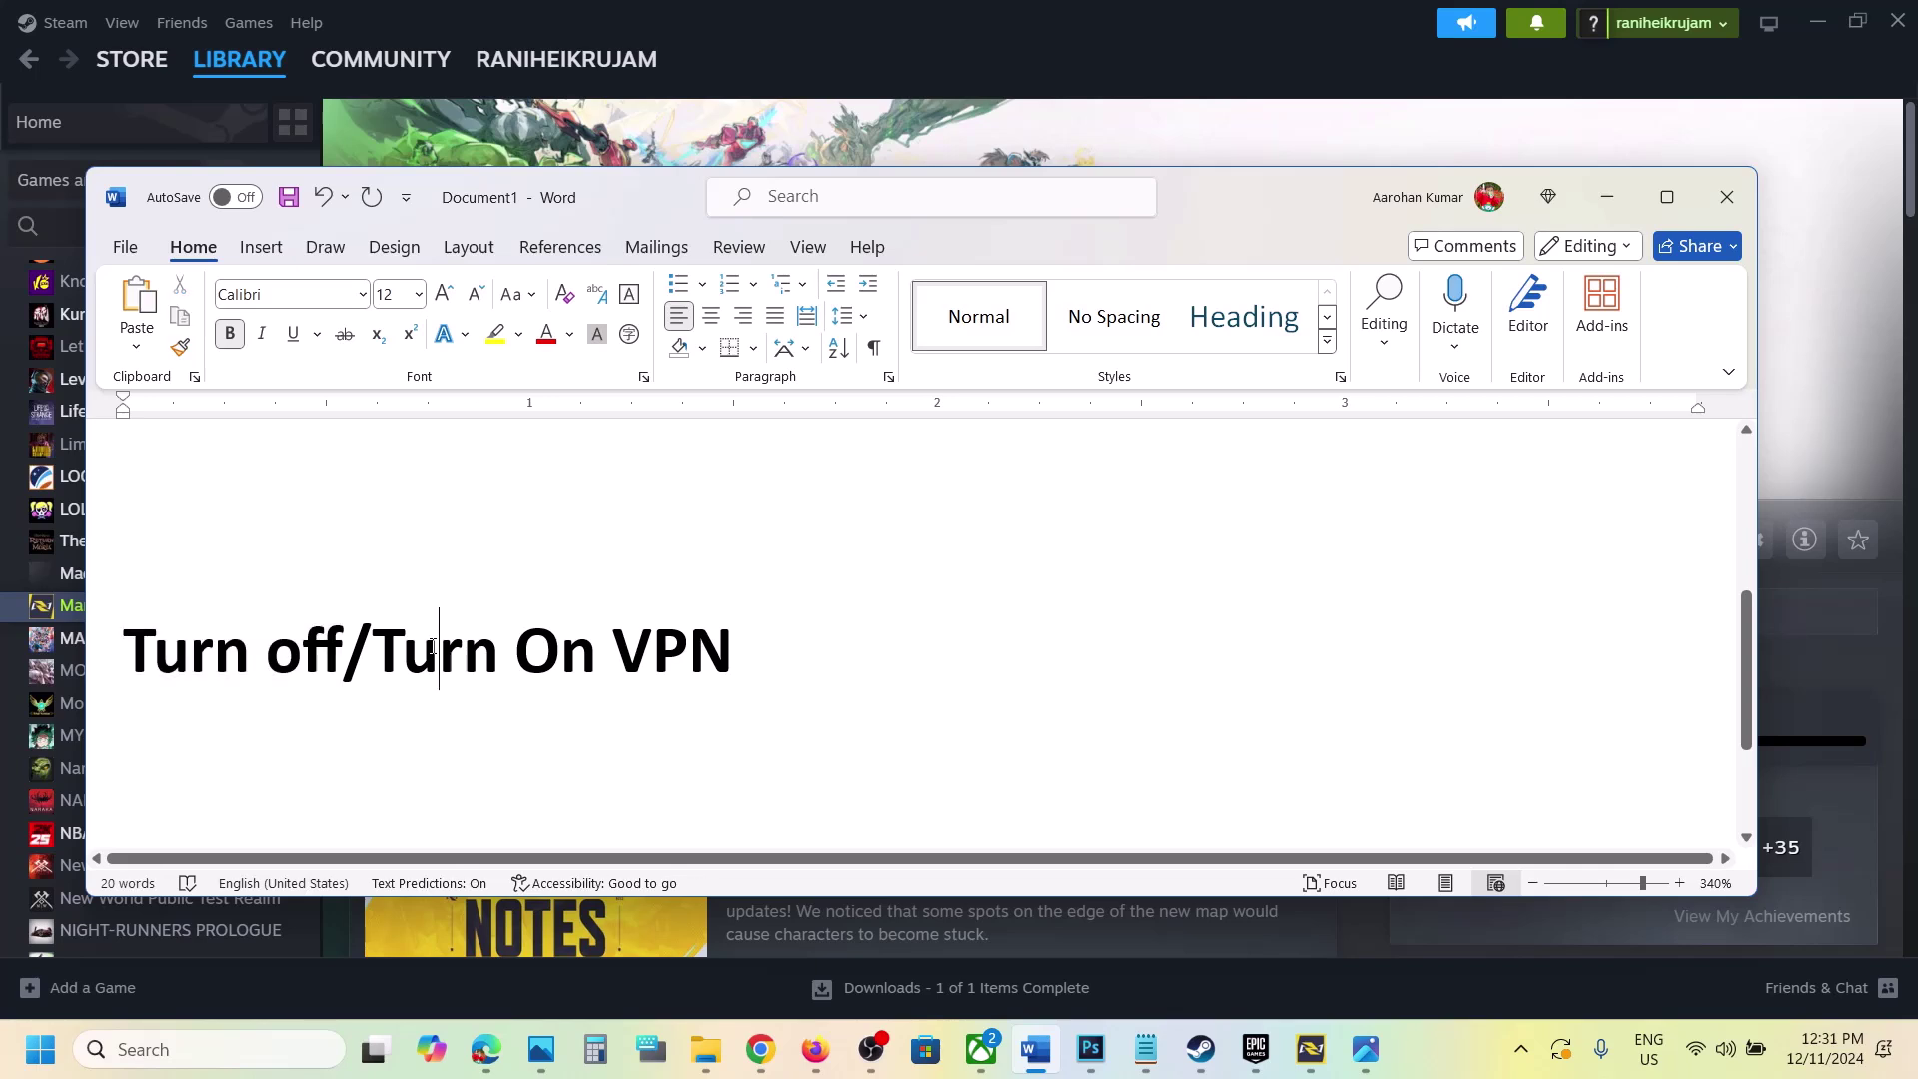
pyautogui.moveTo(380, 648); pyautogui.dragTo(605, 663)
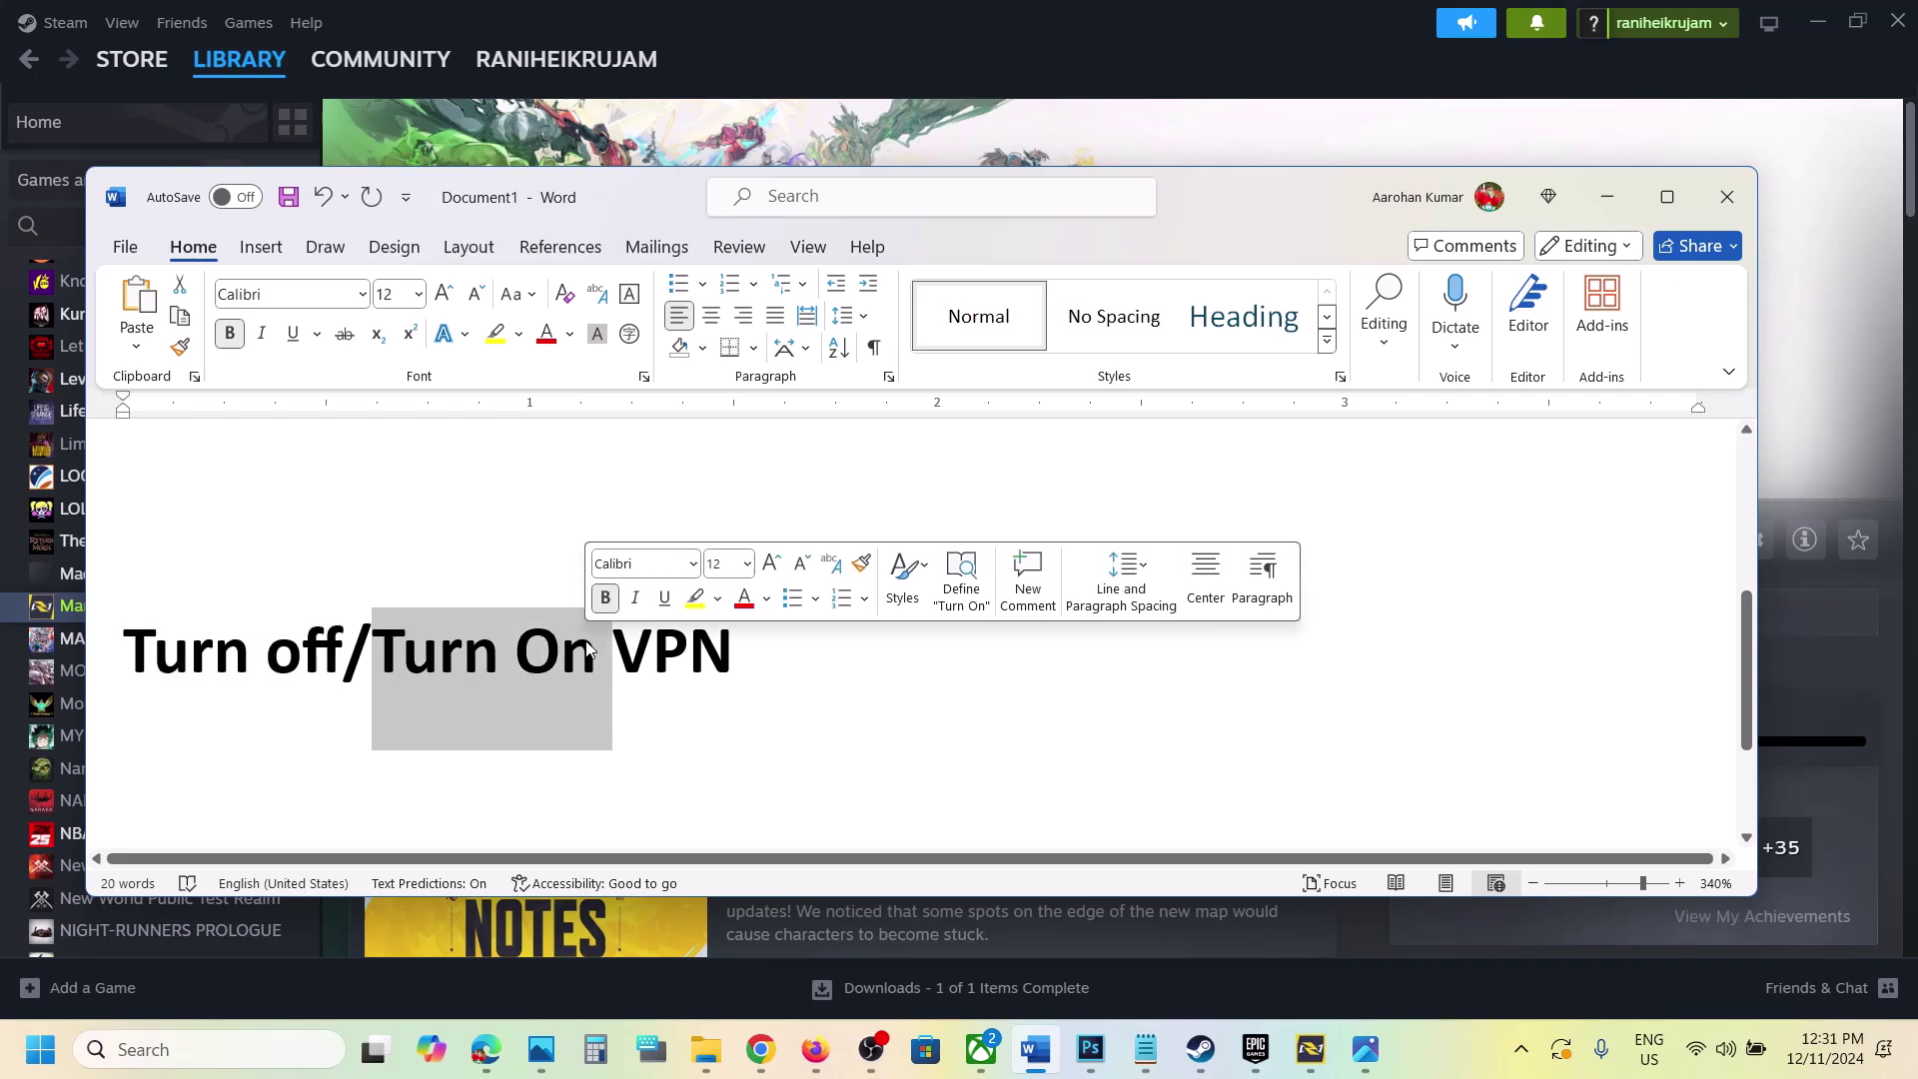
pyautogui.click(547, 678)
# Select and copy the word "Cloudflare" from the last tip in the Word notes.
pyautogui.scroll(-3, 549, 672)
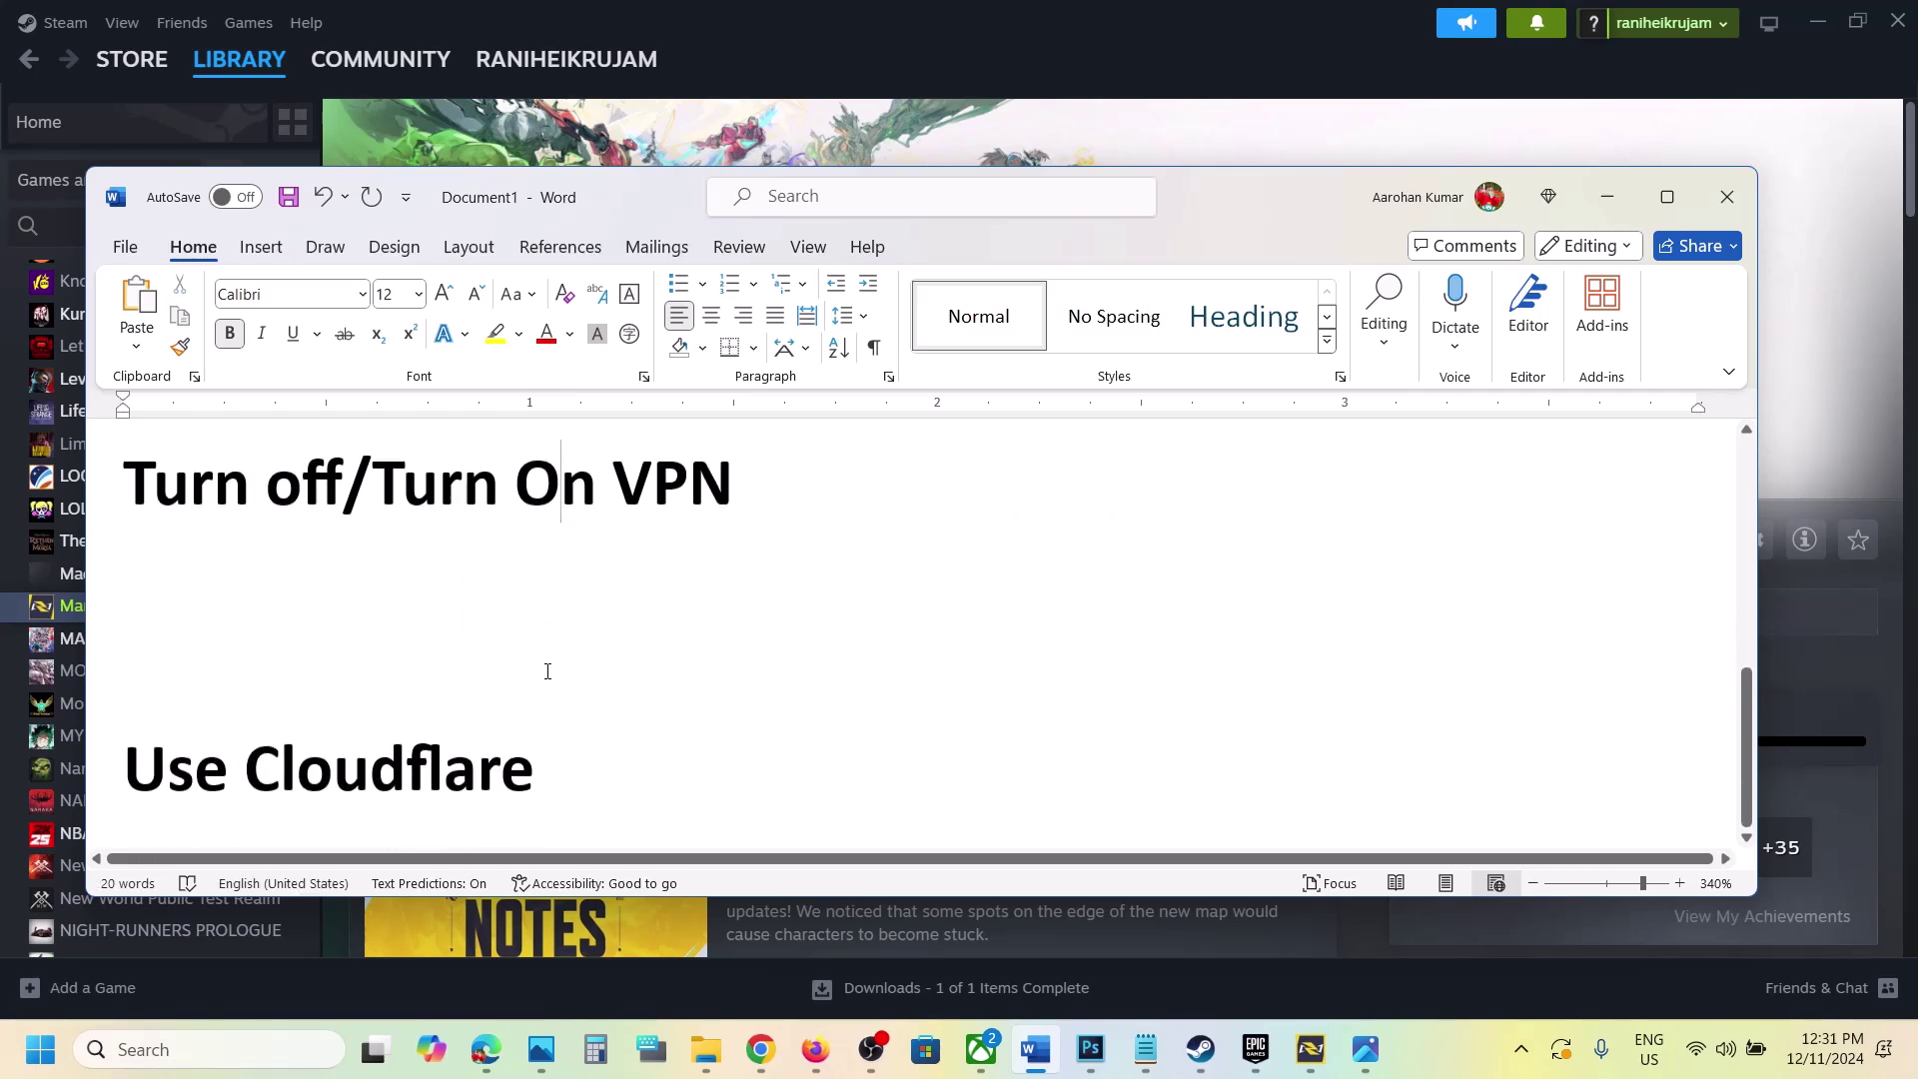
pyautogui.moveTo(144, 738); pyautogui.dragTo(244, 729)
pyautogui.hotkey('ctrl', 'c')
pyautogui.click(548, 724)
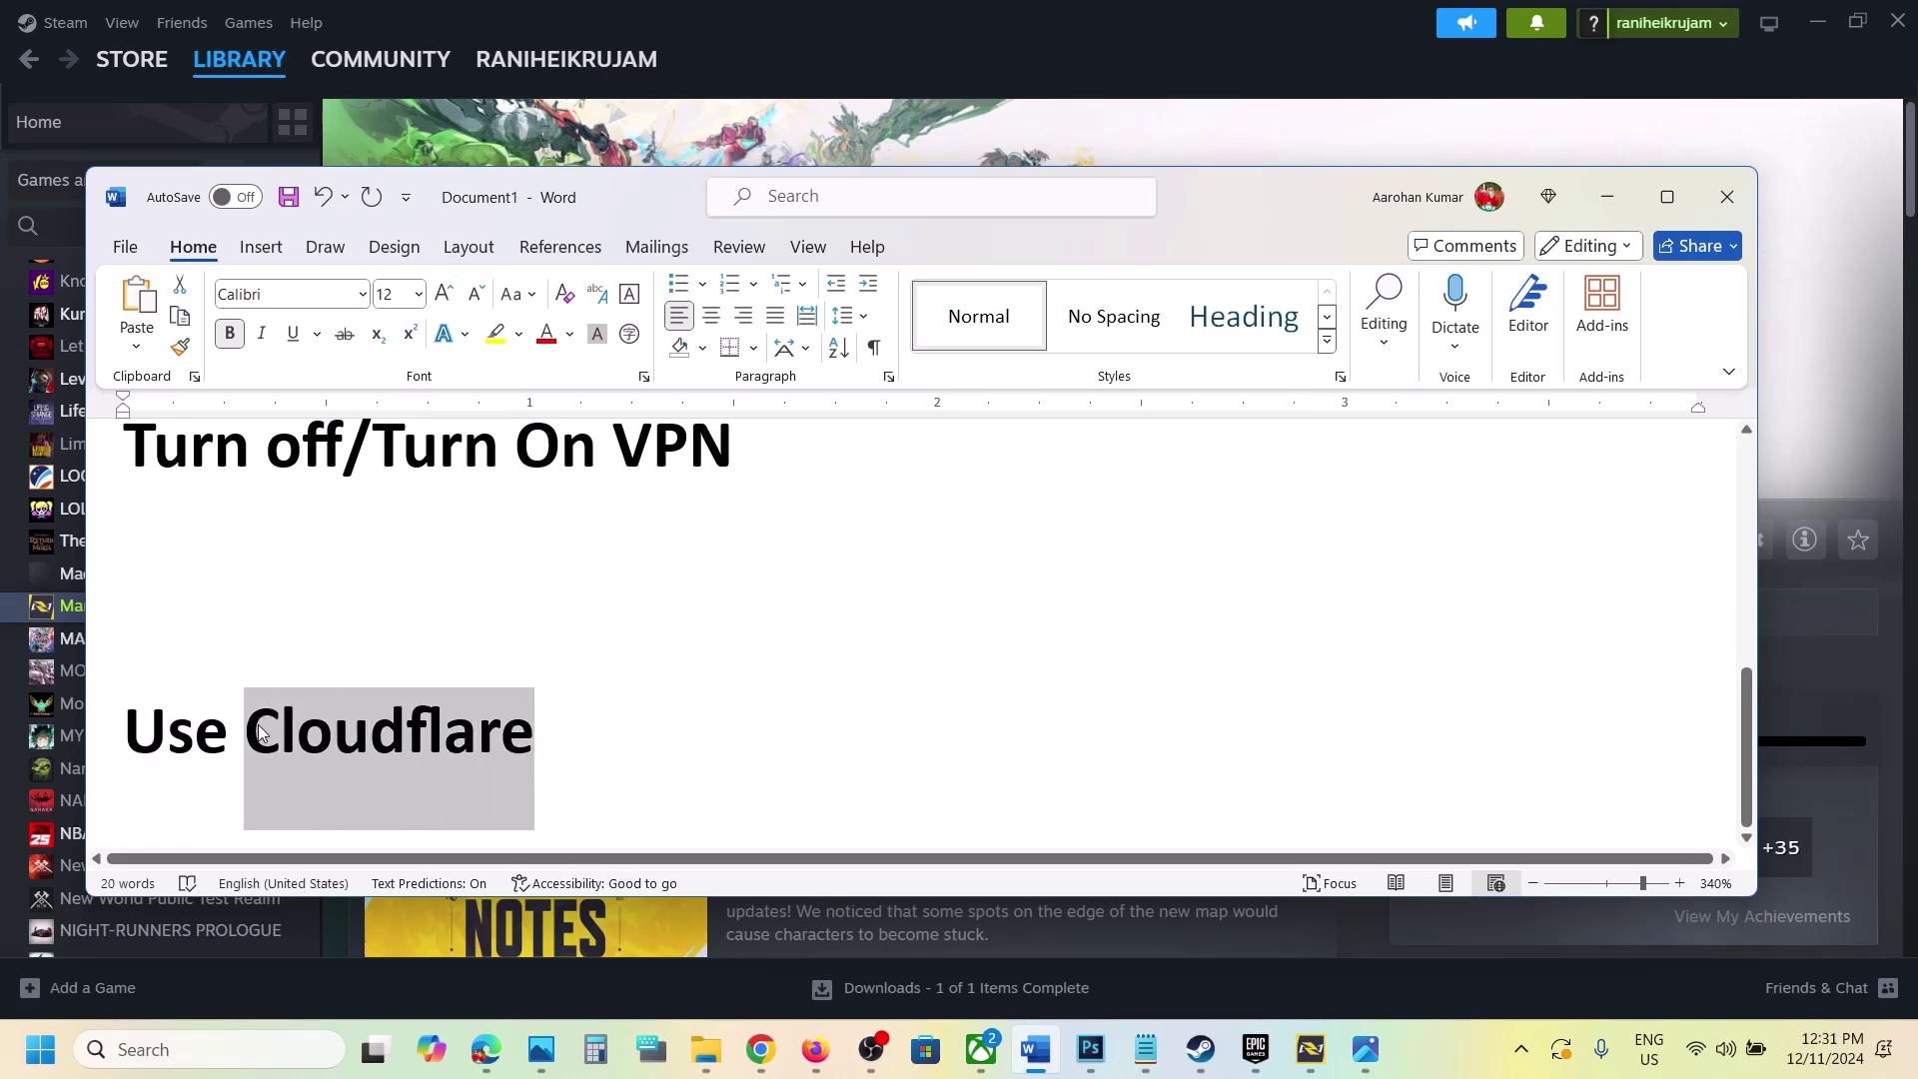
# Switch to Chrome, search Google for "Cloudflare" in a new tab, and minimize the browser.
pyautogui.click(760, 1049)
pyautogui.click(365, 25)
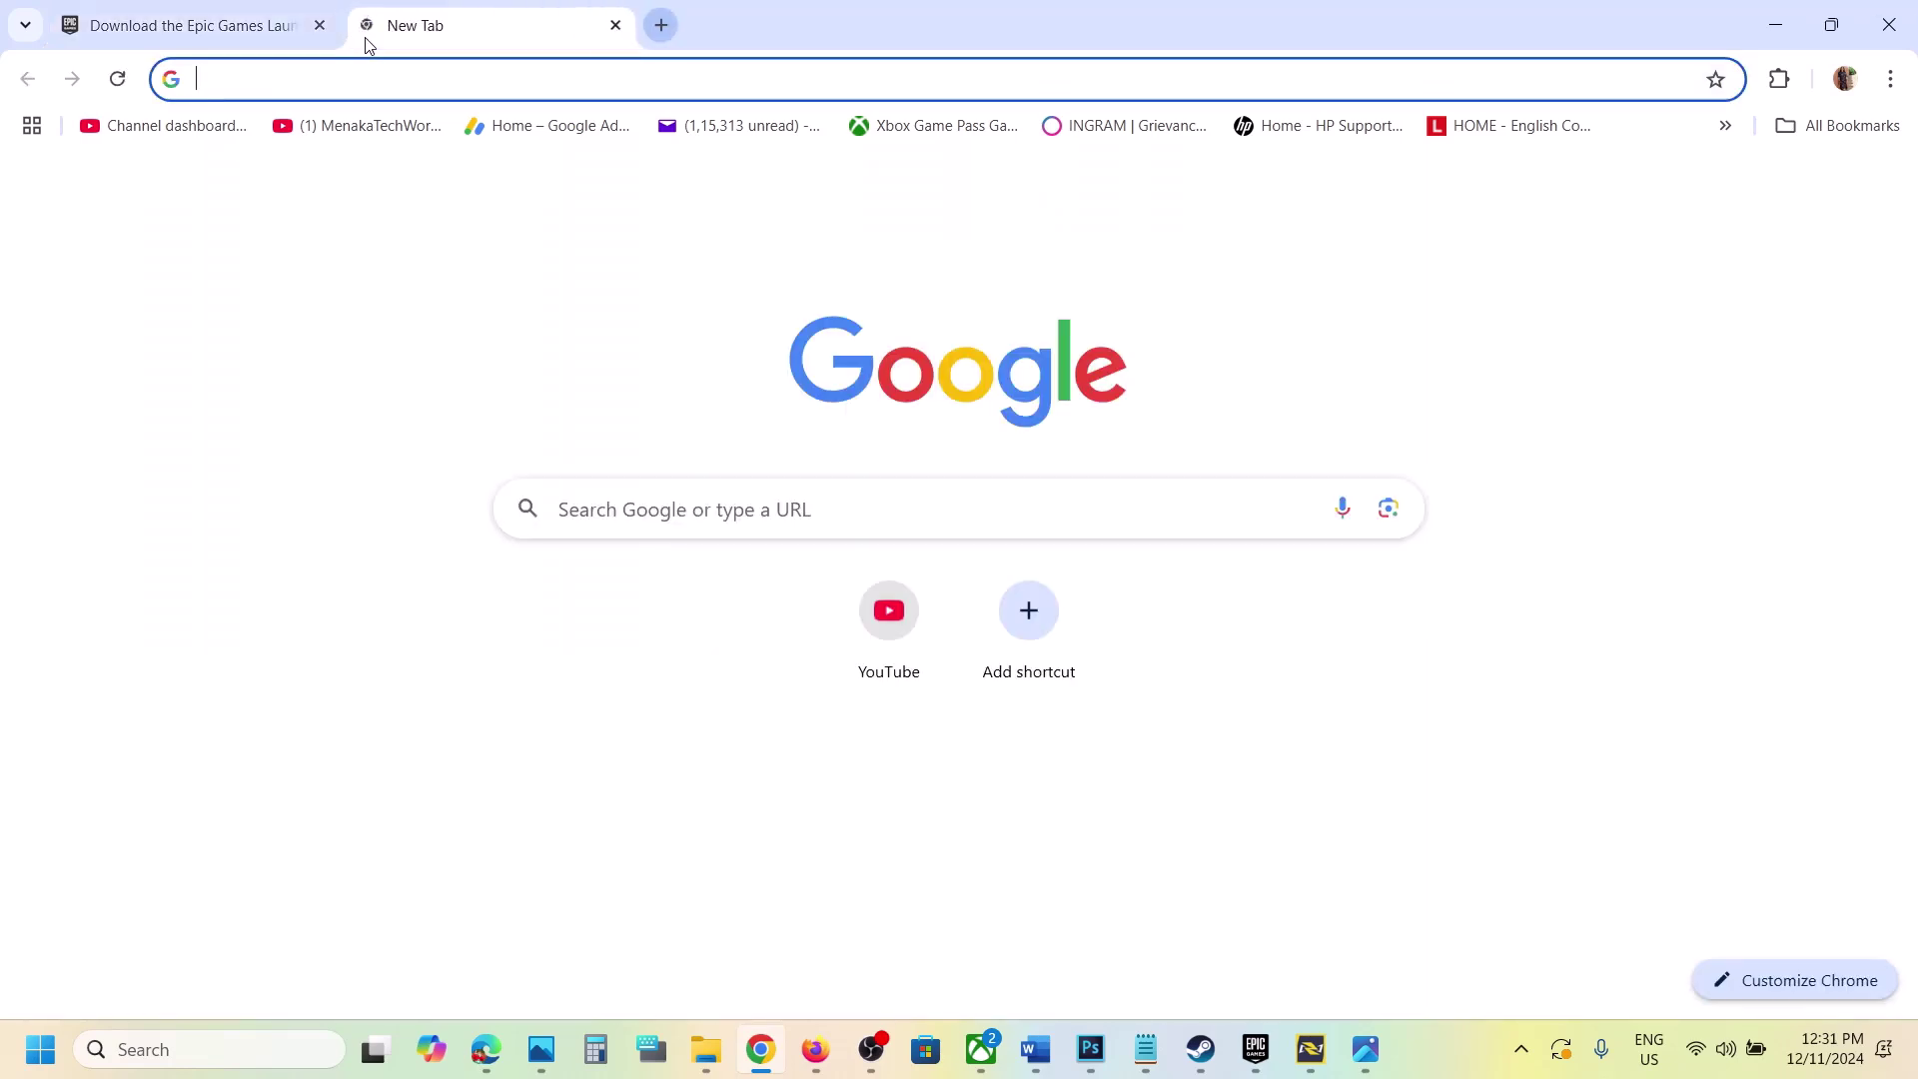
pyautogui.hotkey('ctrl', 'v')
pyautogui.press('Return')
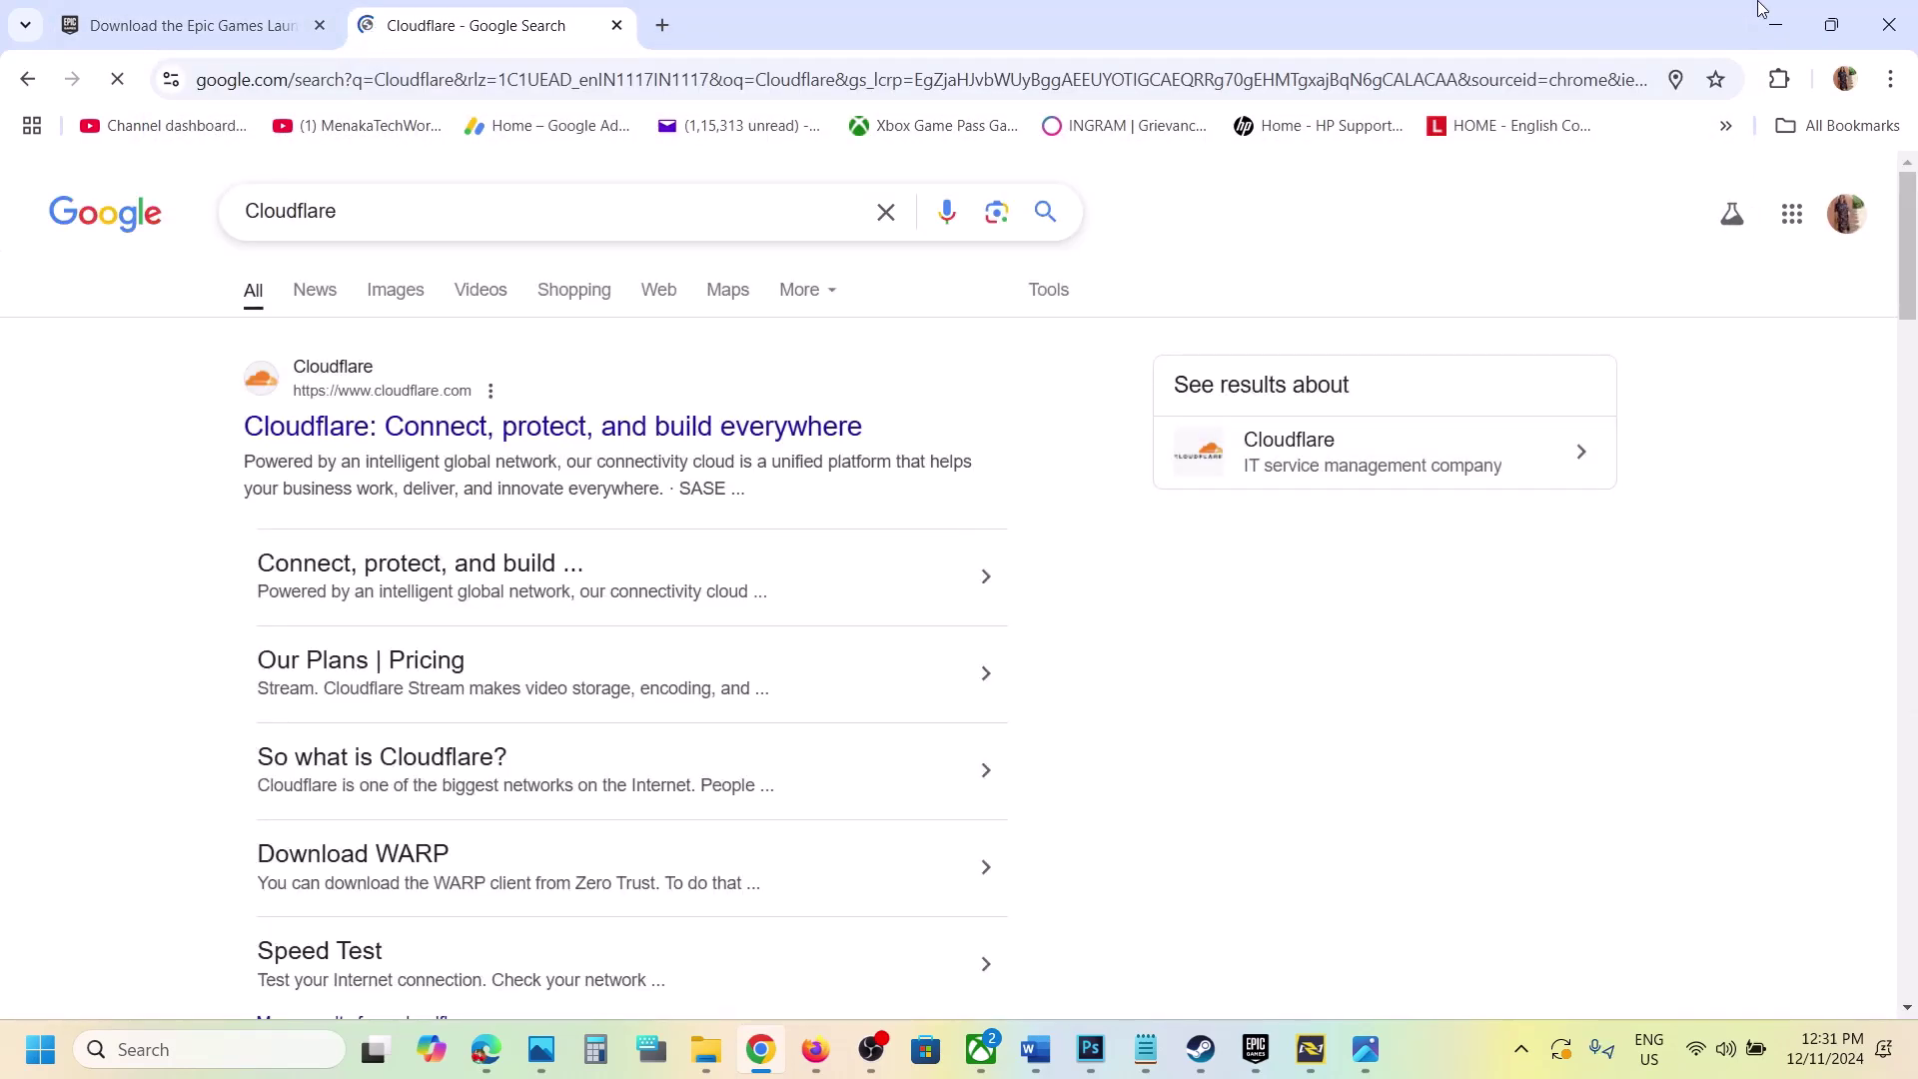
pyautogui.click(1776, 25)
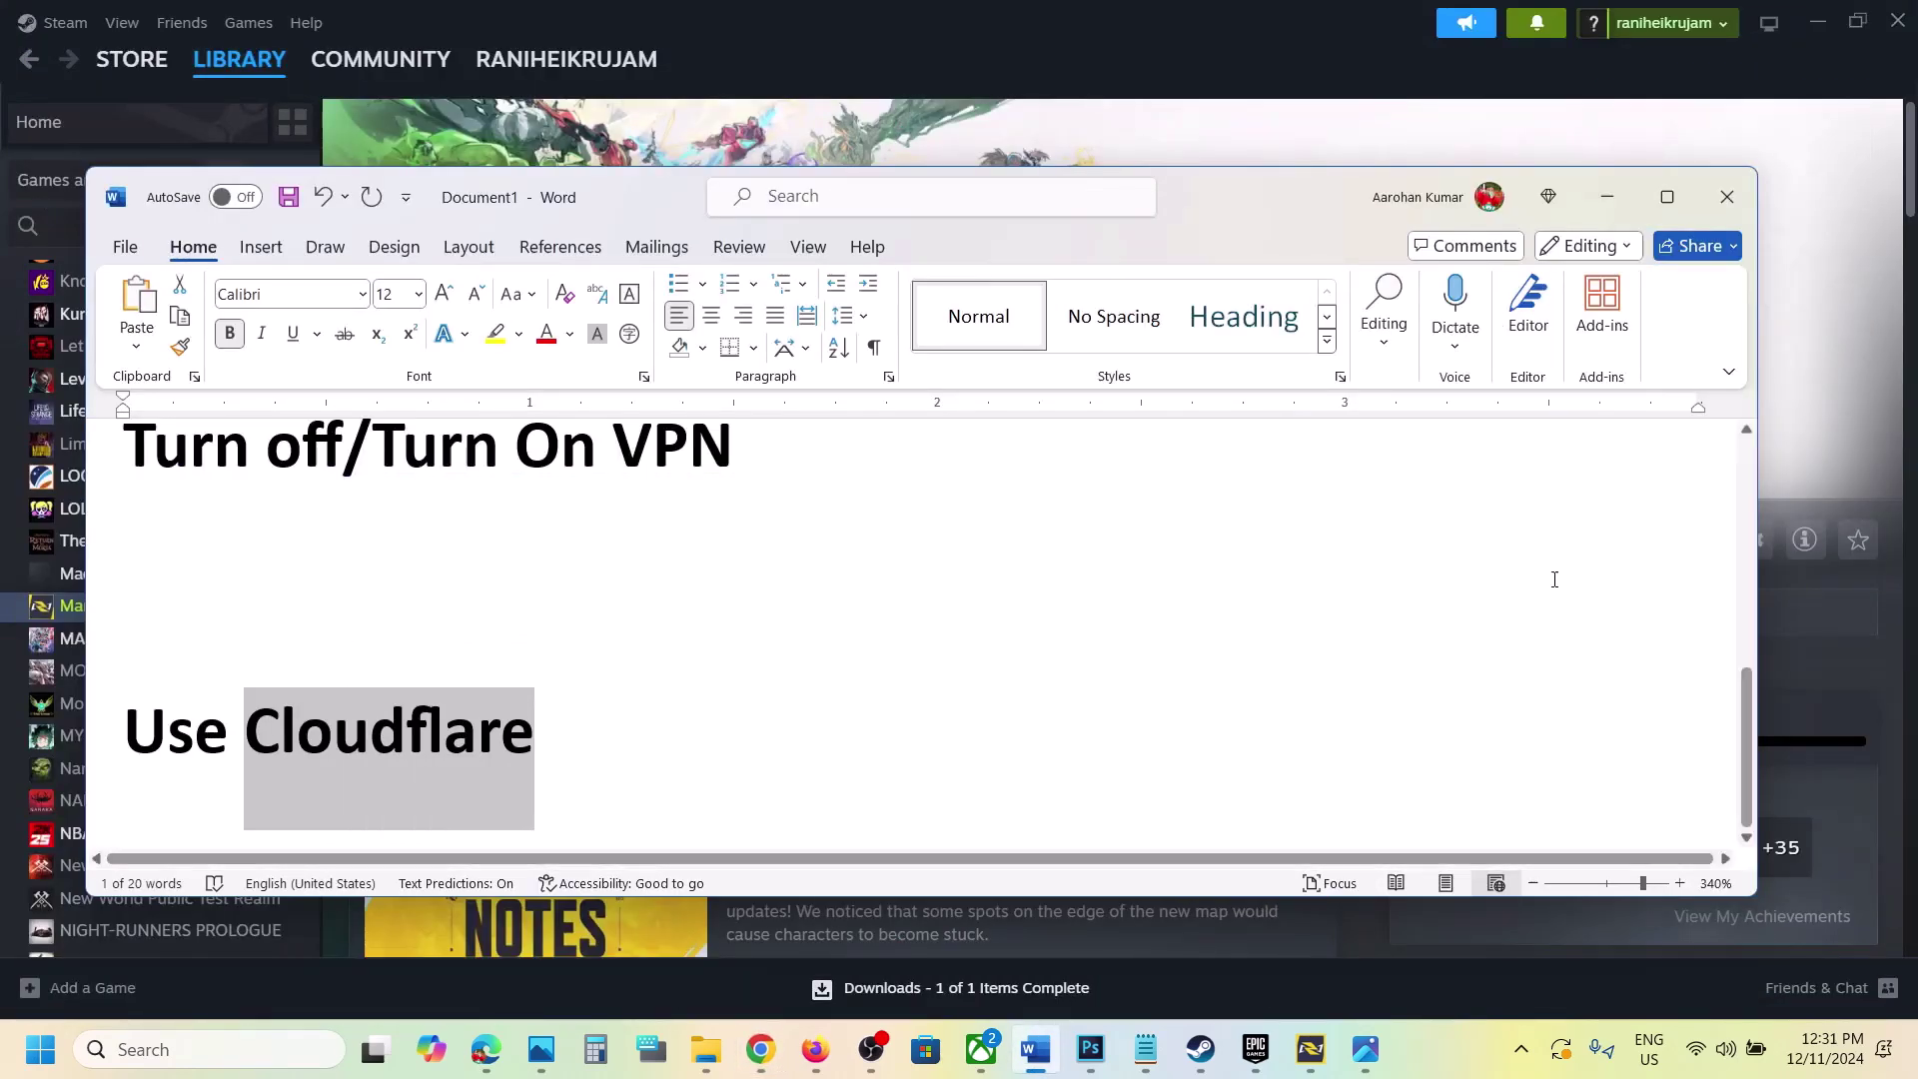
pyautogui.click(1783, 380)
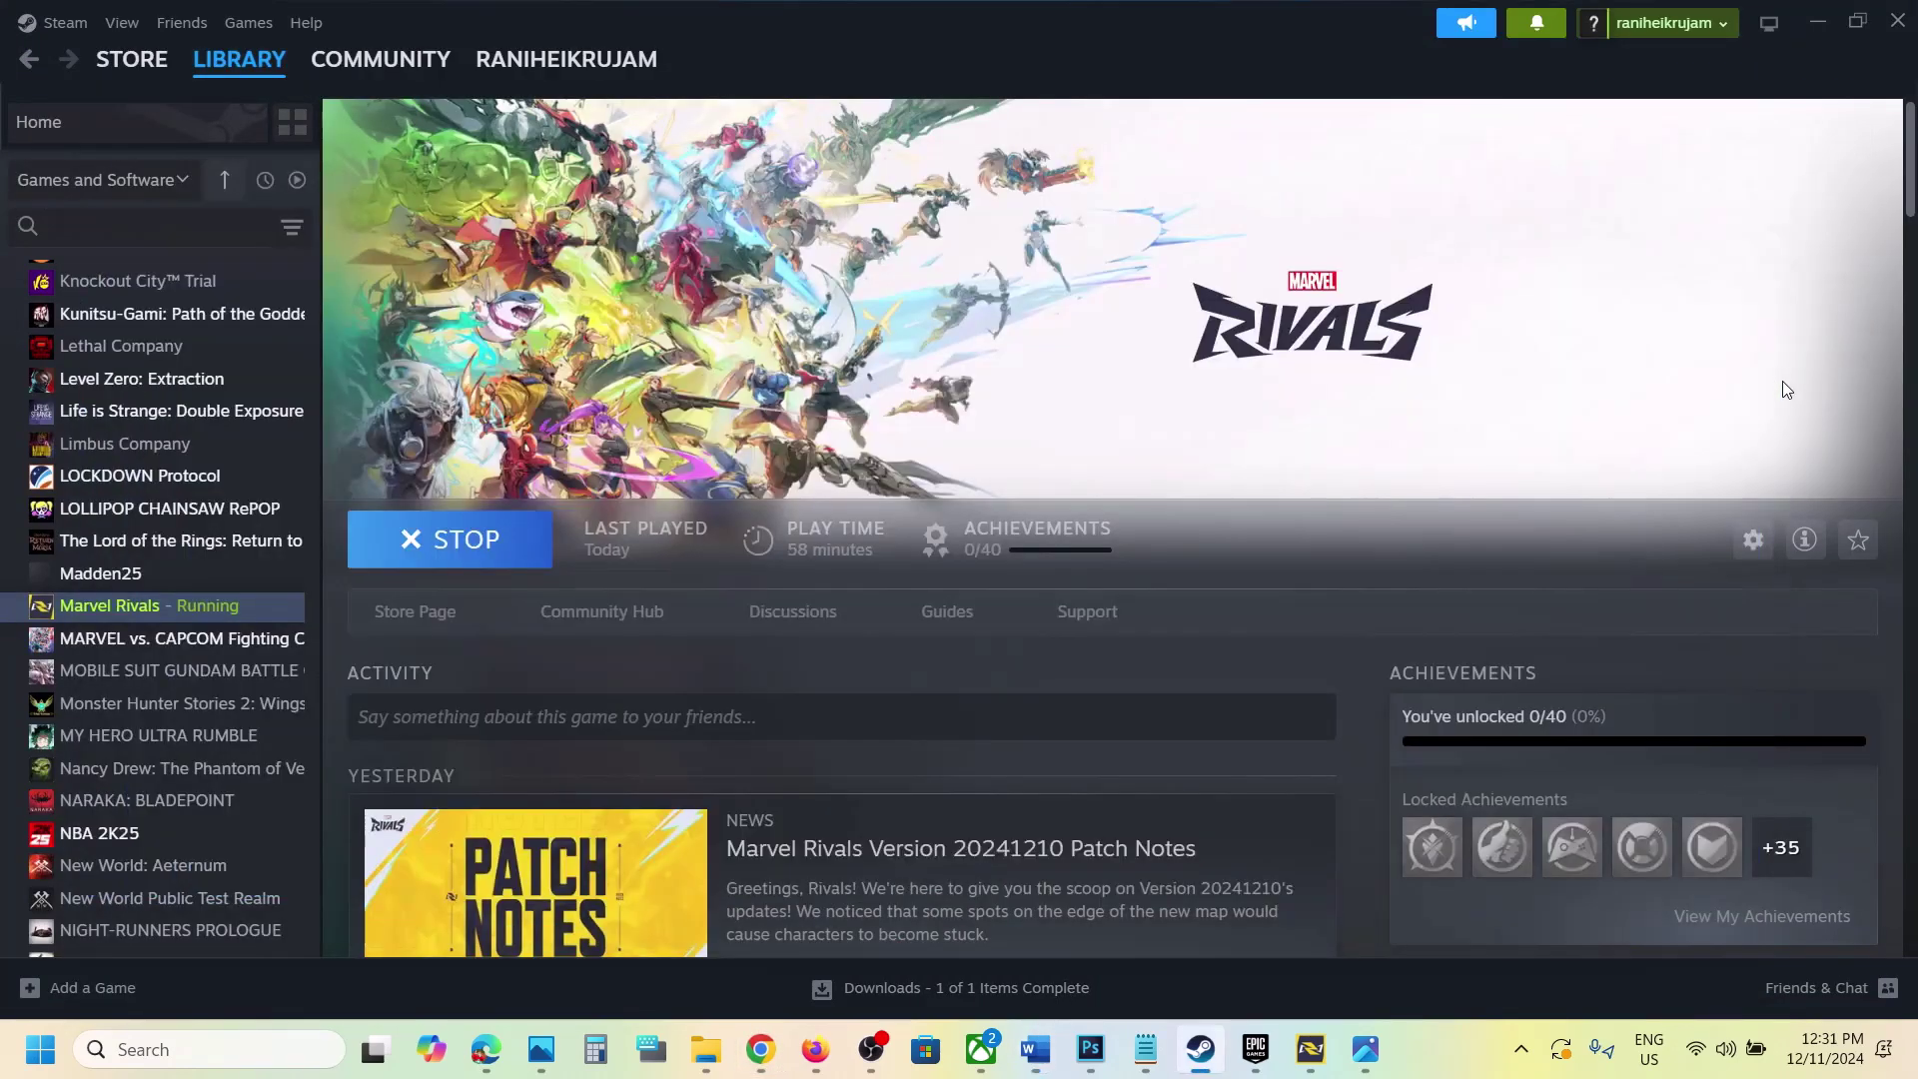
pyautogui.click(1461, 1057)
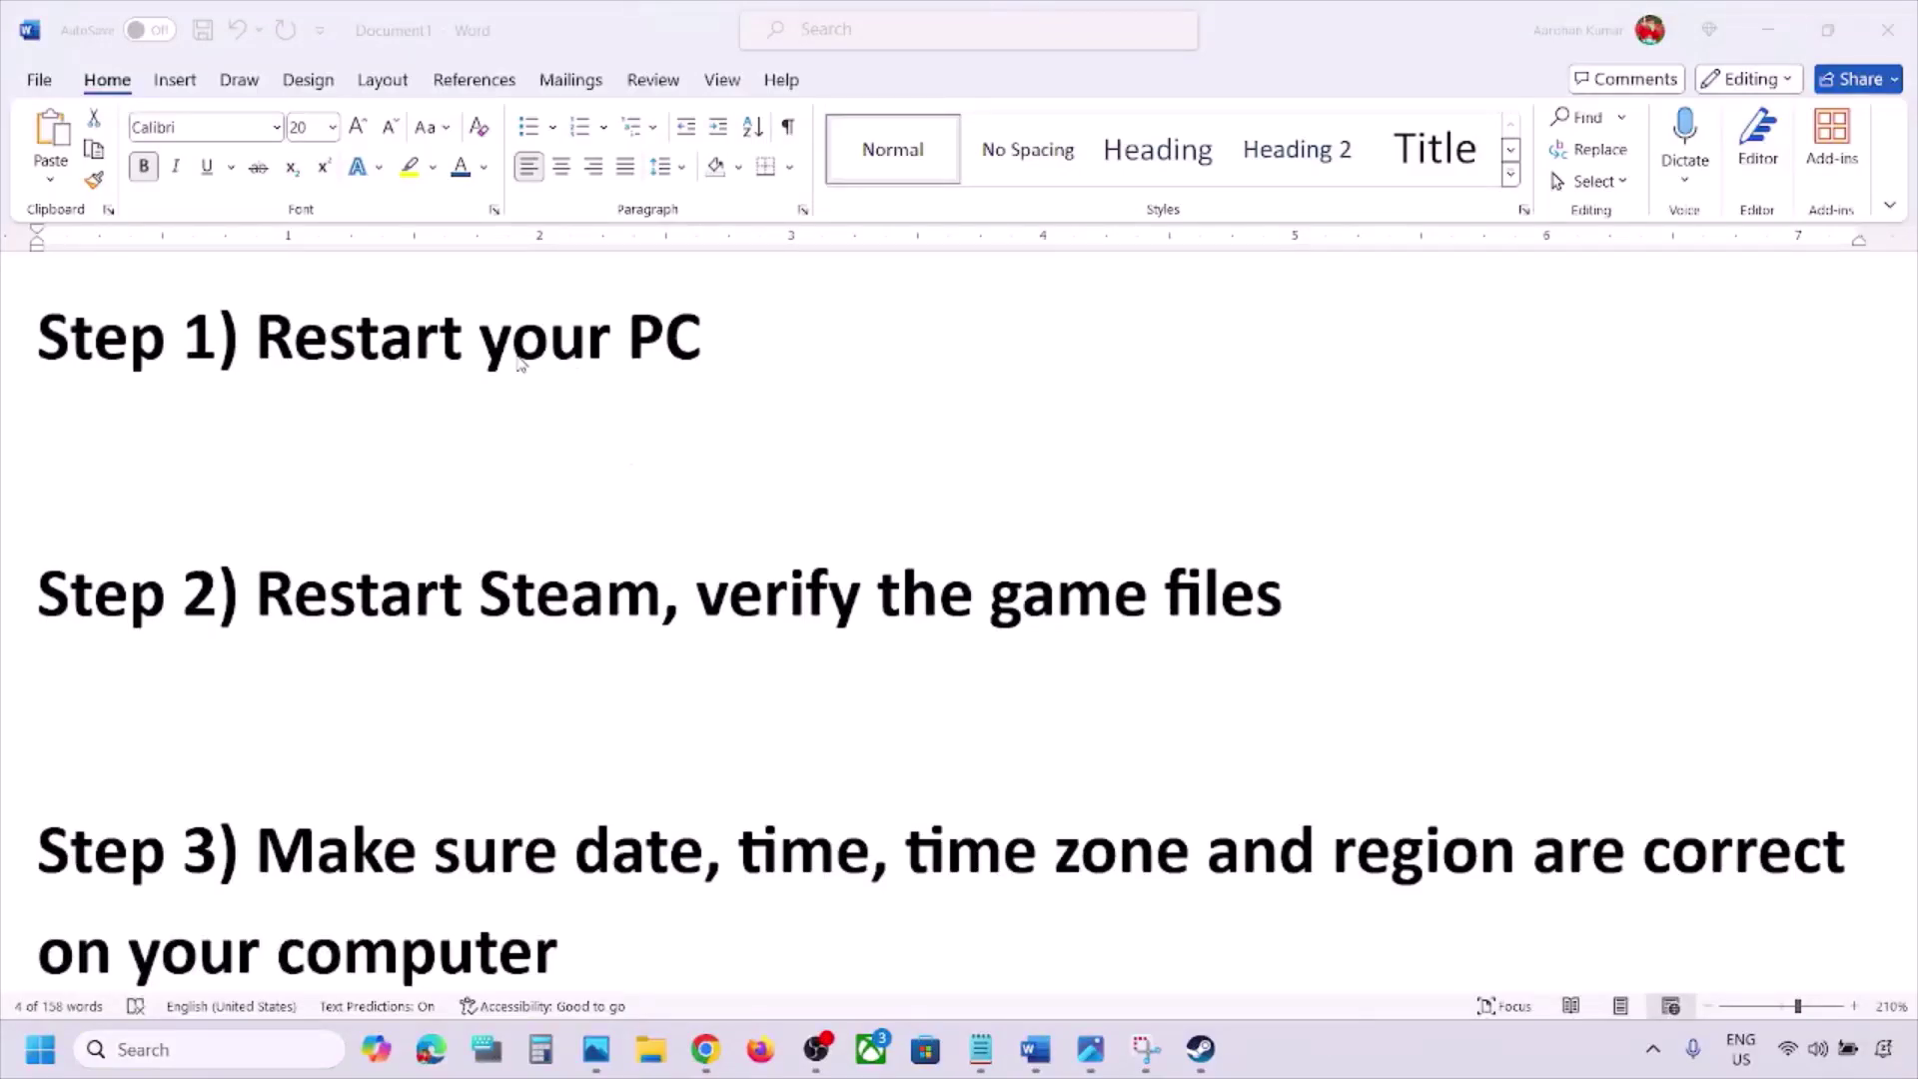
# Bring up the Windows power options to view the Restart choice and dismiss them.
pyautogui.click(40, 1049)
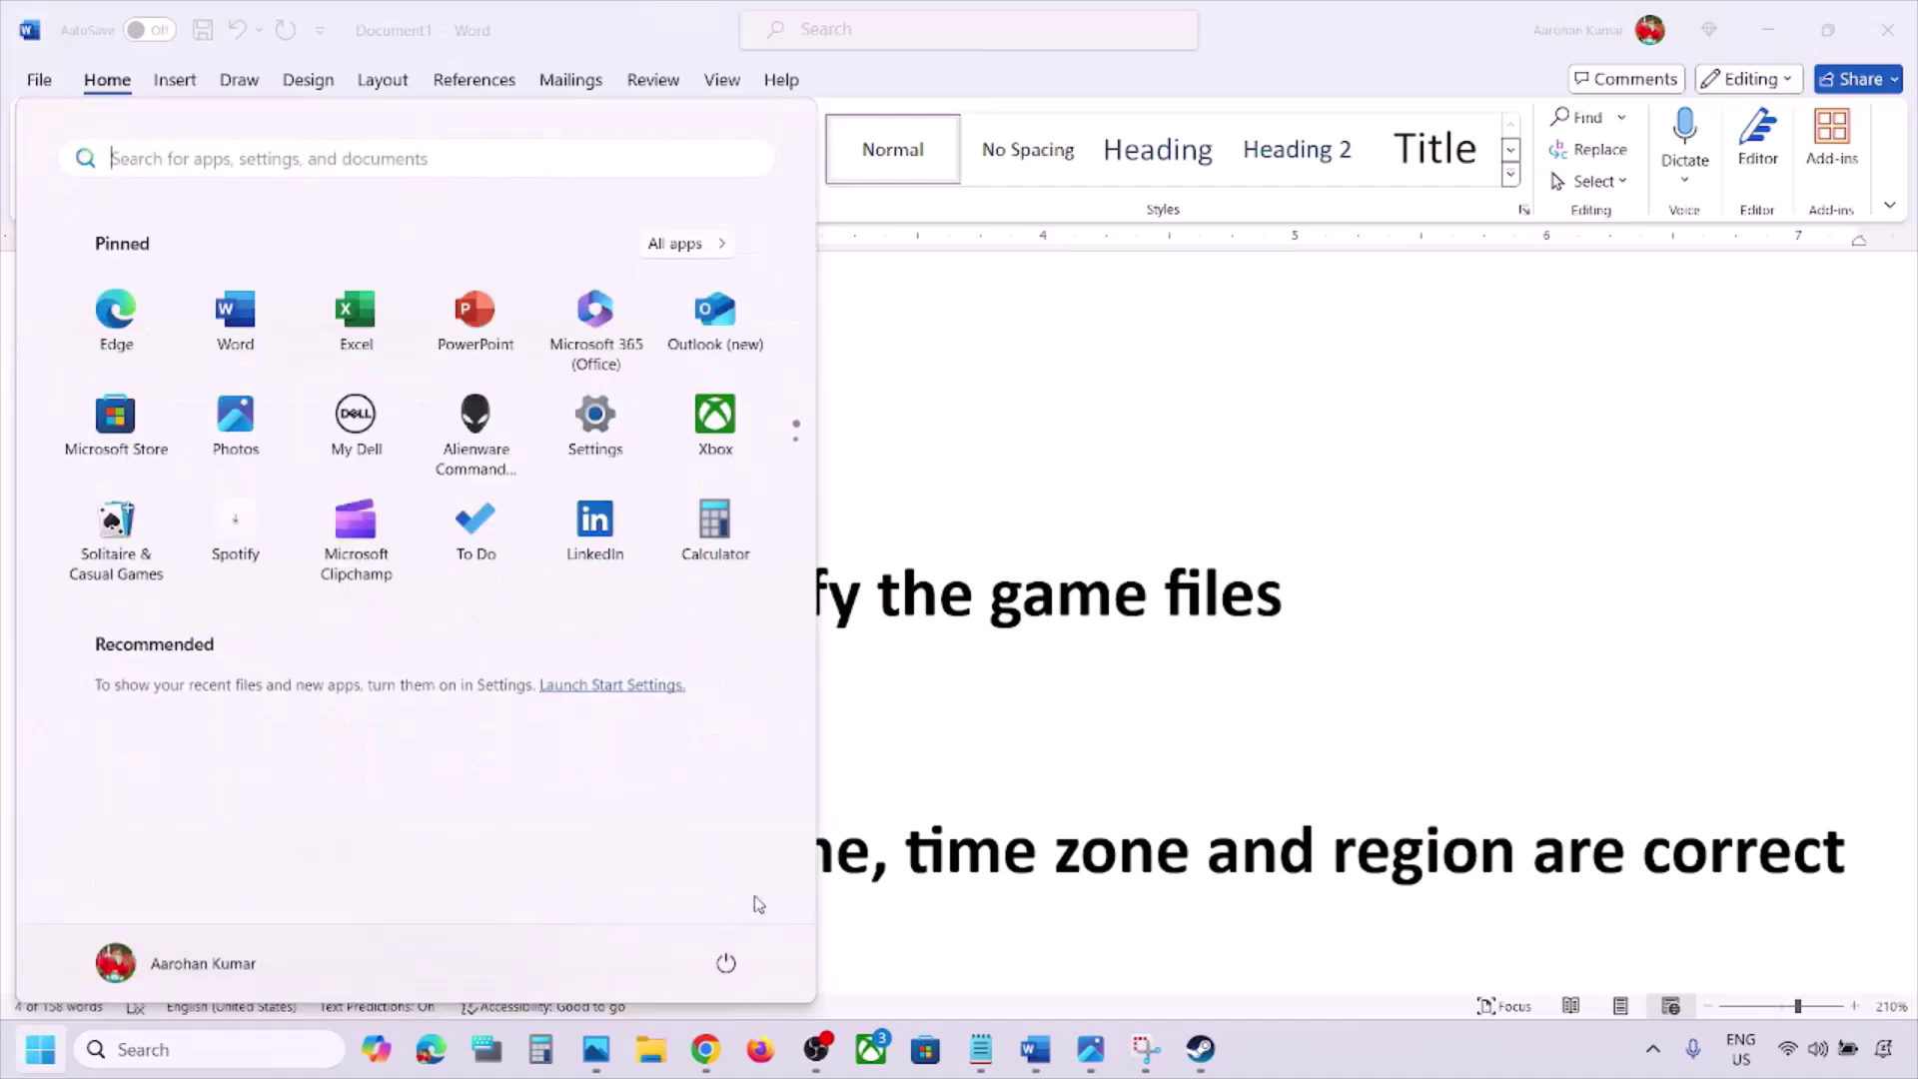
pyautogui.click(726, 962)
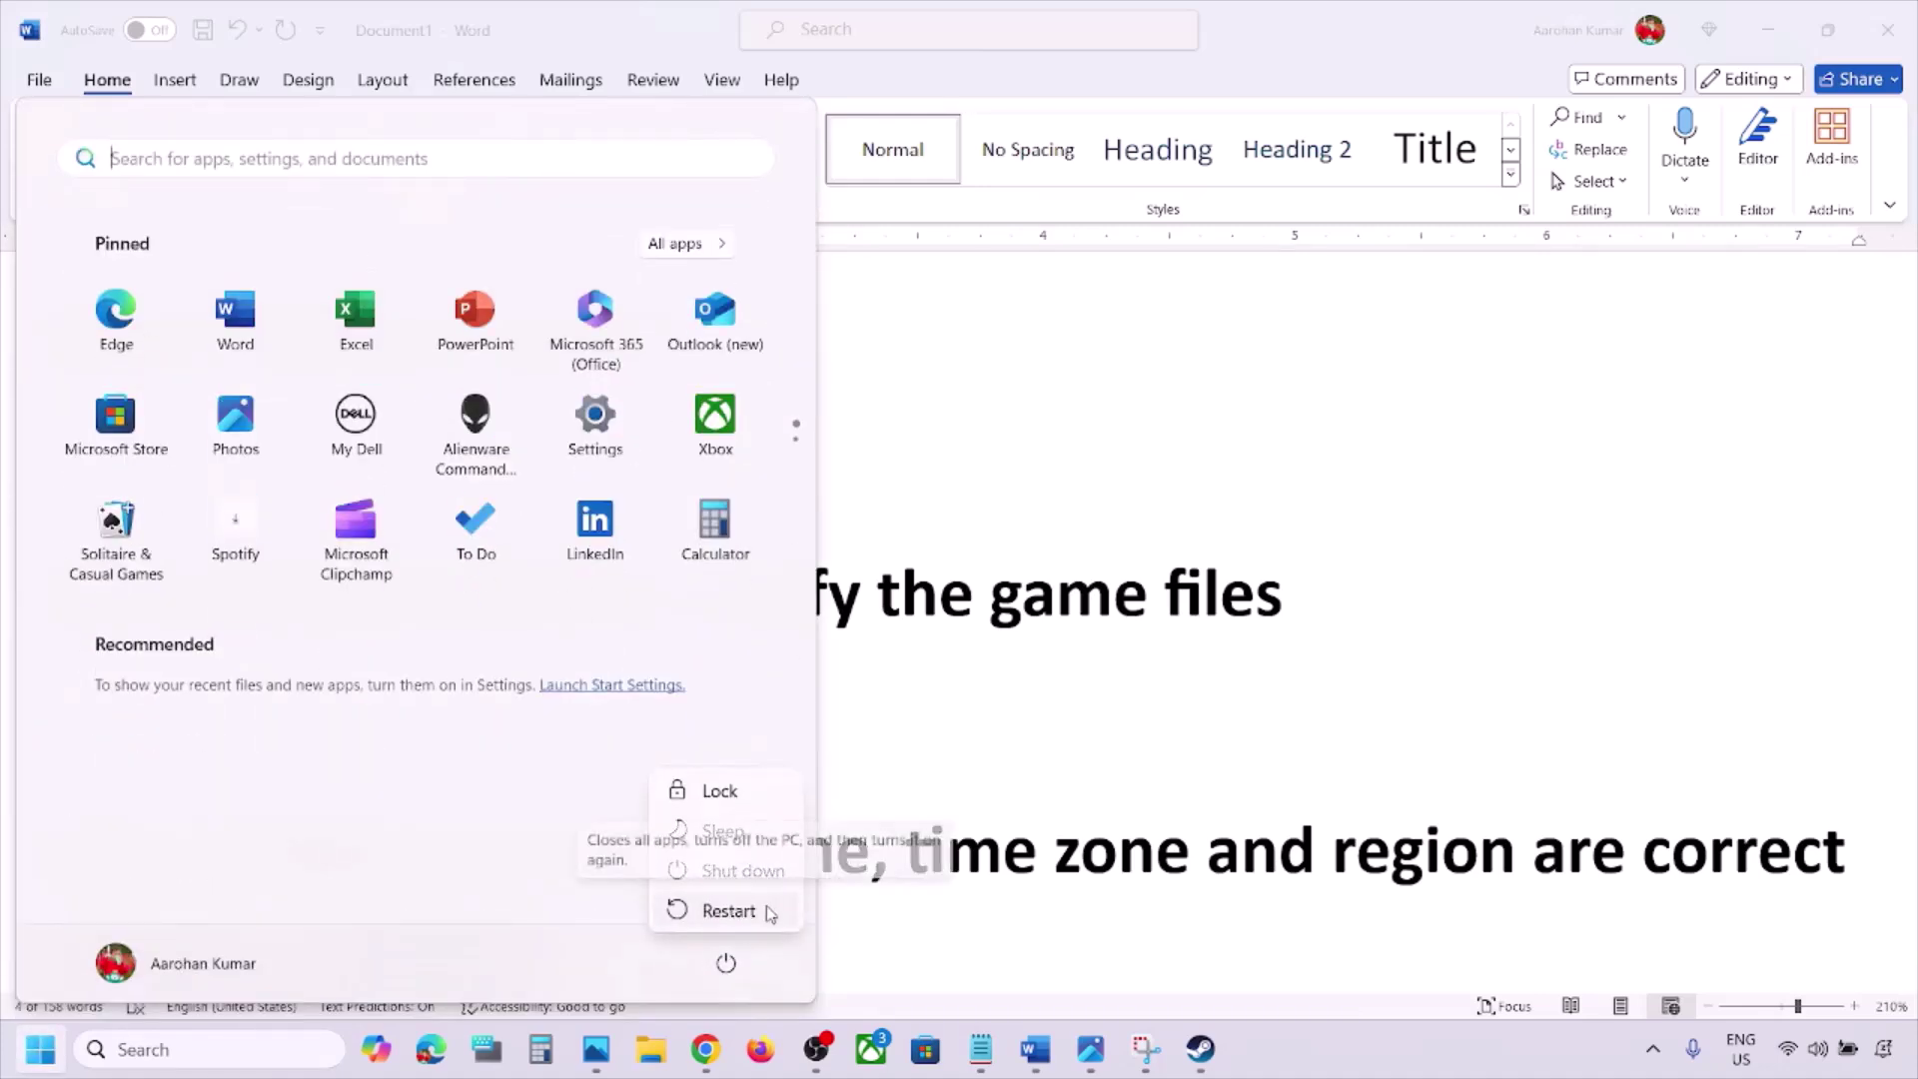
pyautogui.press('Escape')
pyautogui.press('Escape')
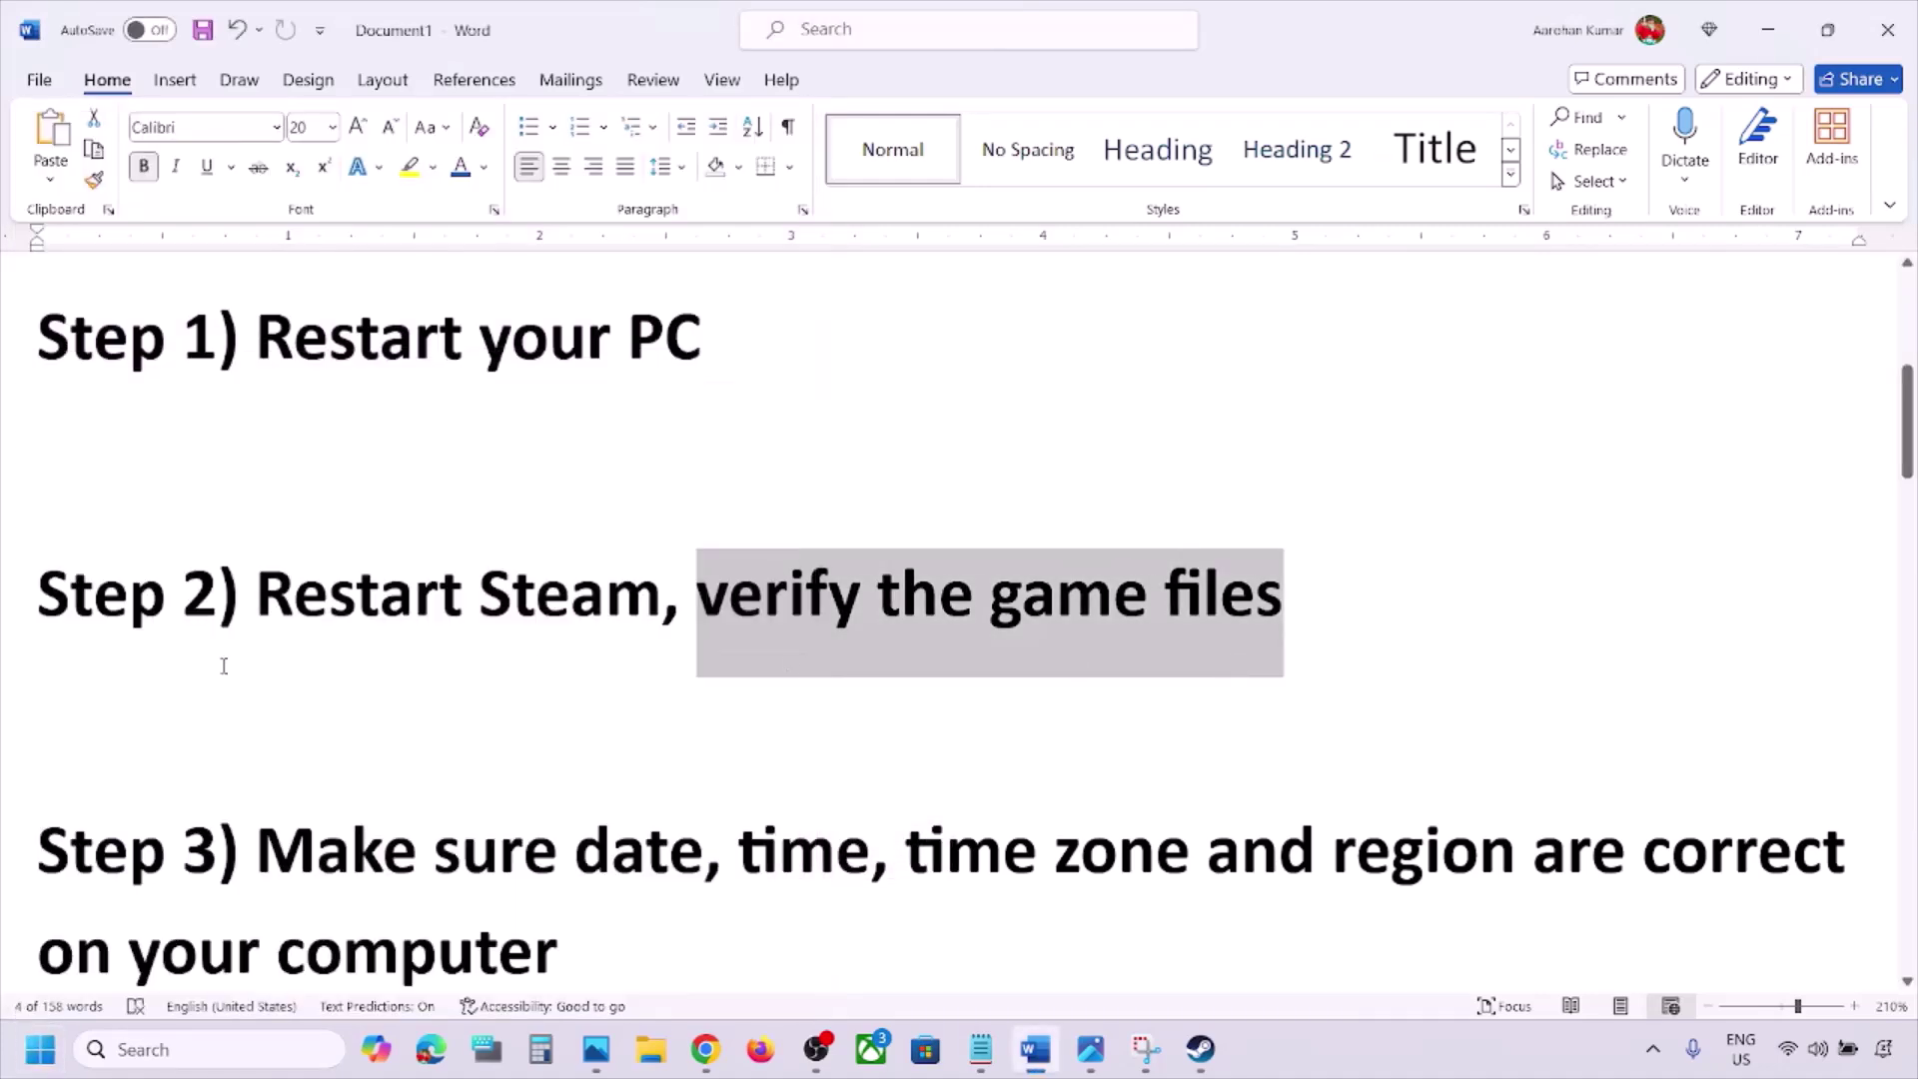
# Highlight "Restart Steam" in step 2 of the notes and switch to Steam to show its Exit command.
pyautogui.moveTo(243, 612); pyautogui.dragTo(619, 612)
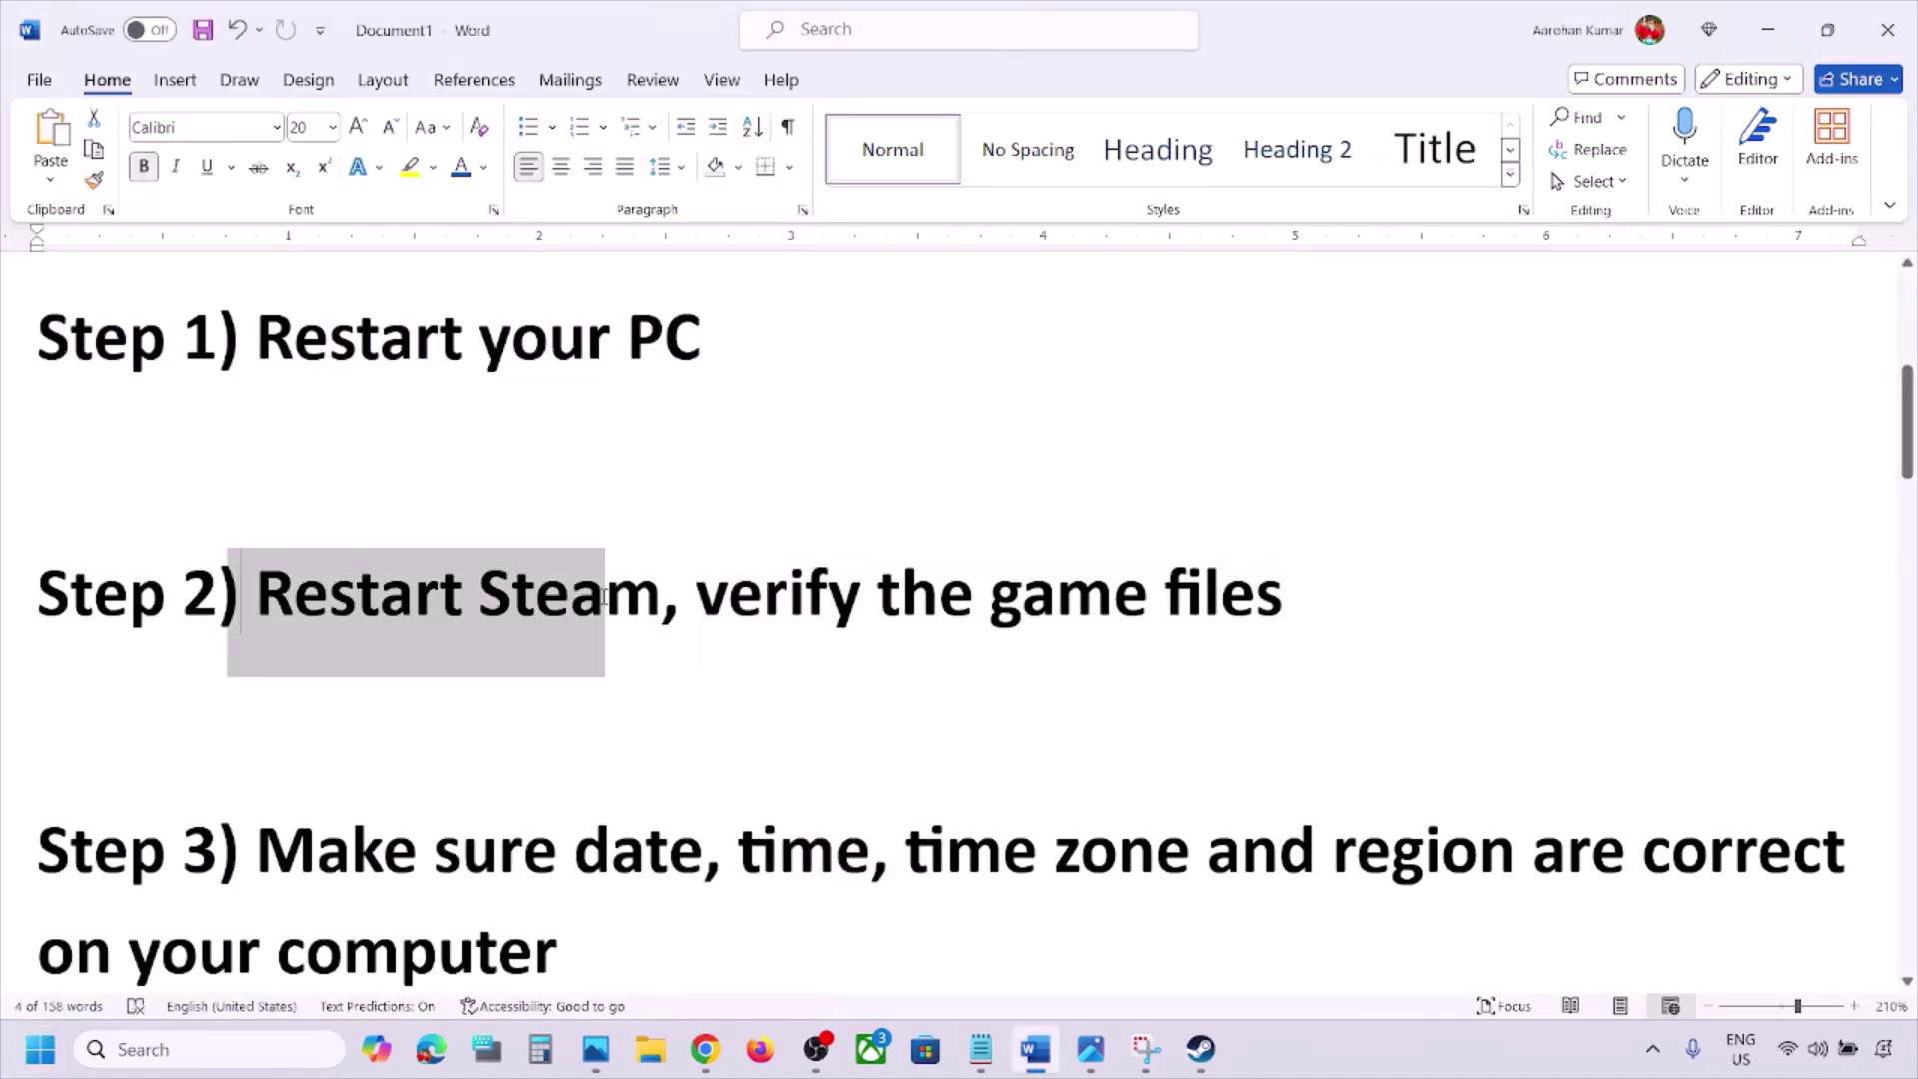
pyautogui.click(1202, 1051)
pyautogui.click(62, 22)
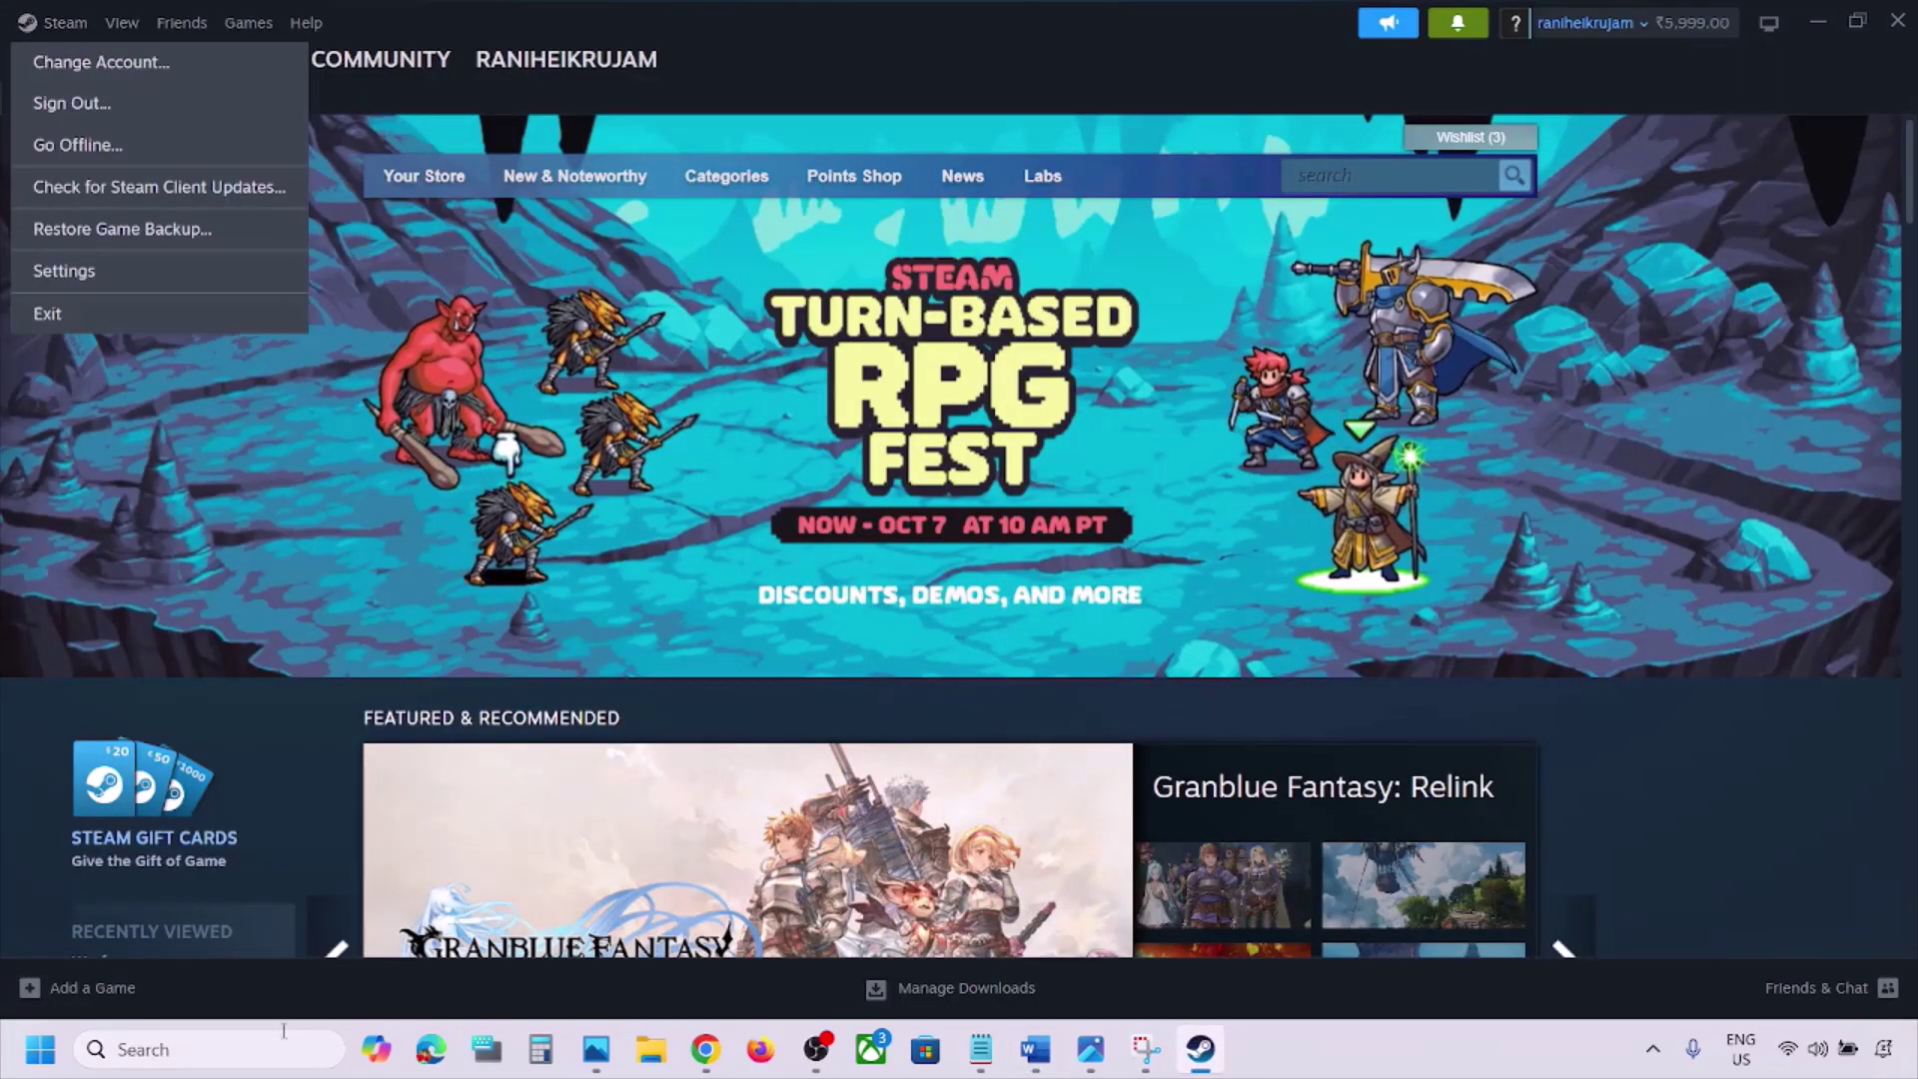
# Search Windows for "steam", run Steam as administrator, and return to the Word notes.
pyautogui.click(194, 1049)
pyautogui.write('steam')
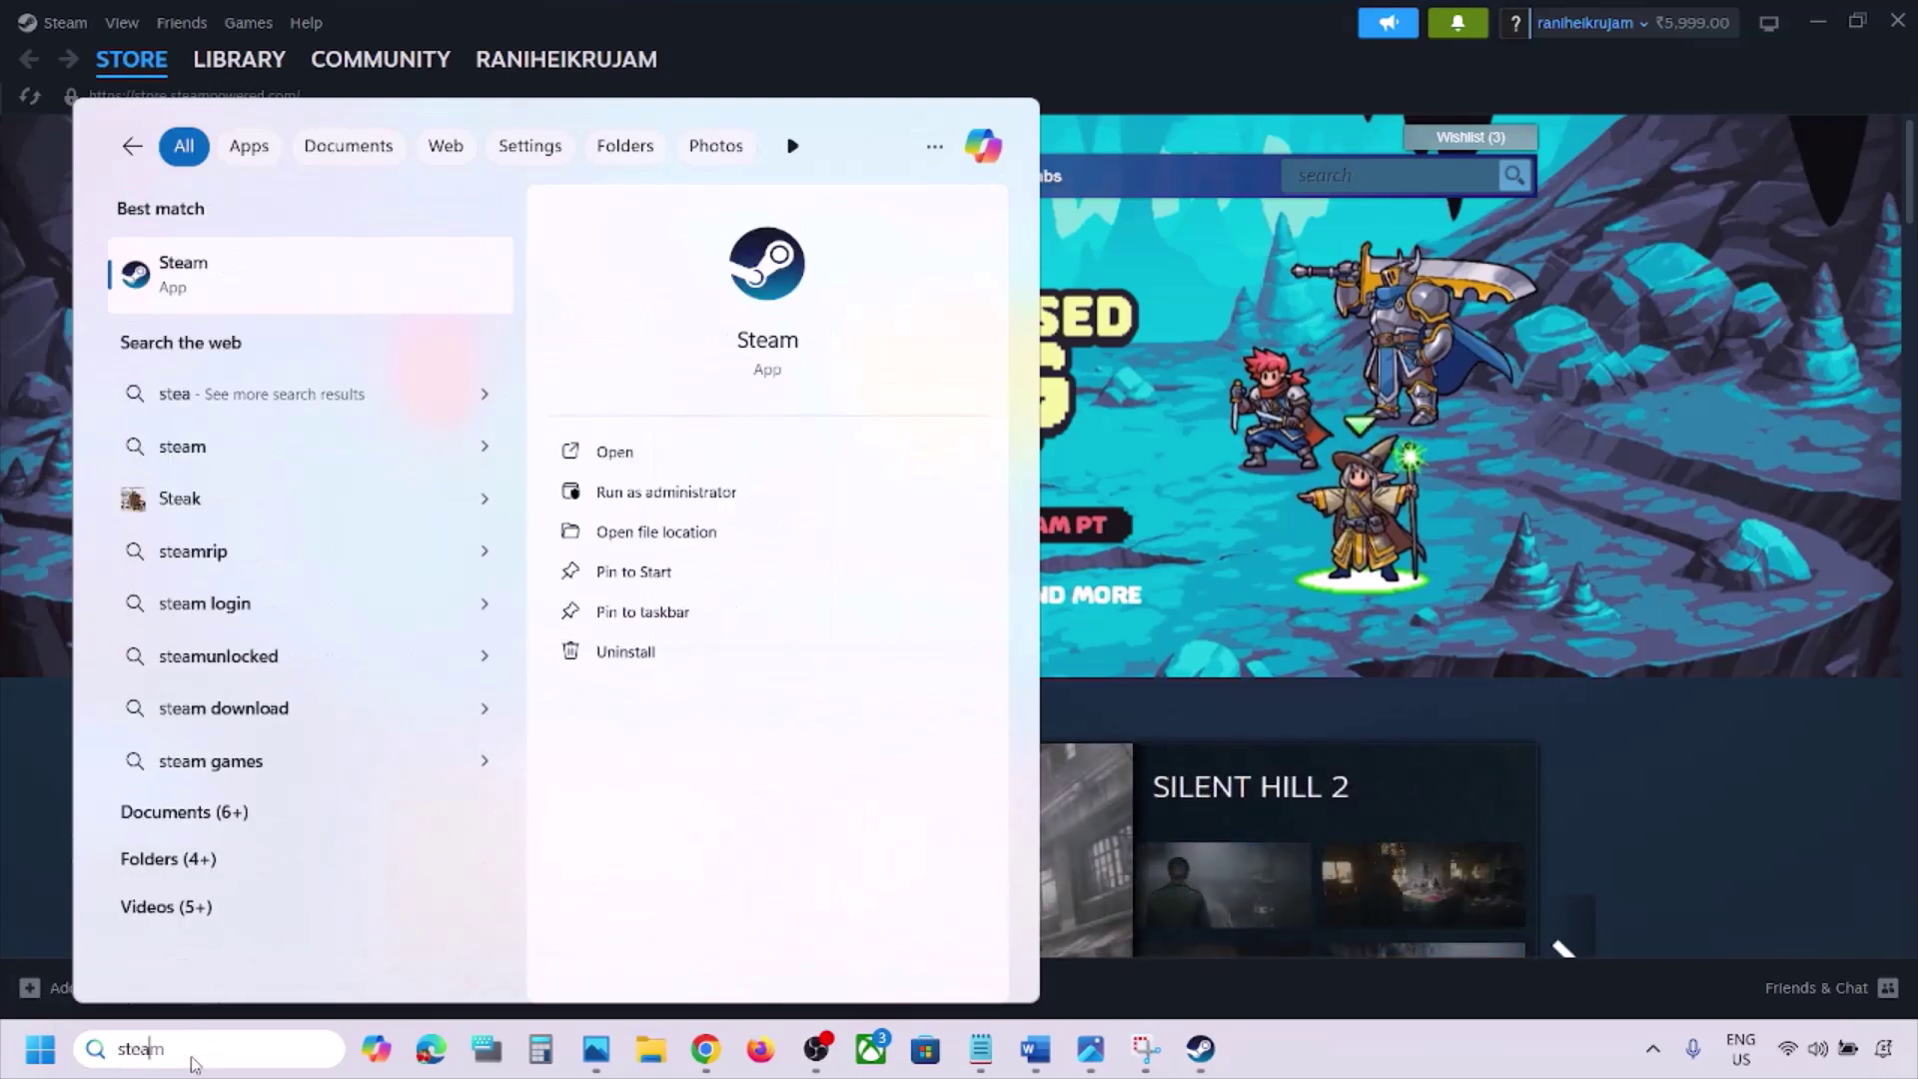
pyautogui.rightClick(210, 291)
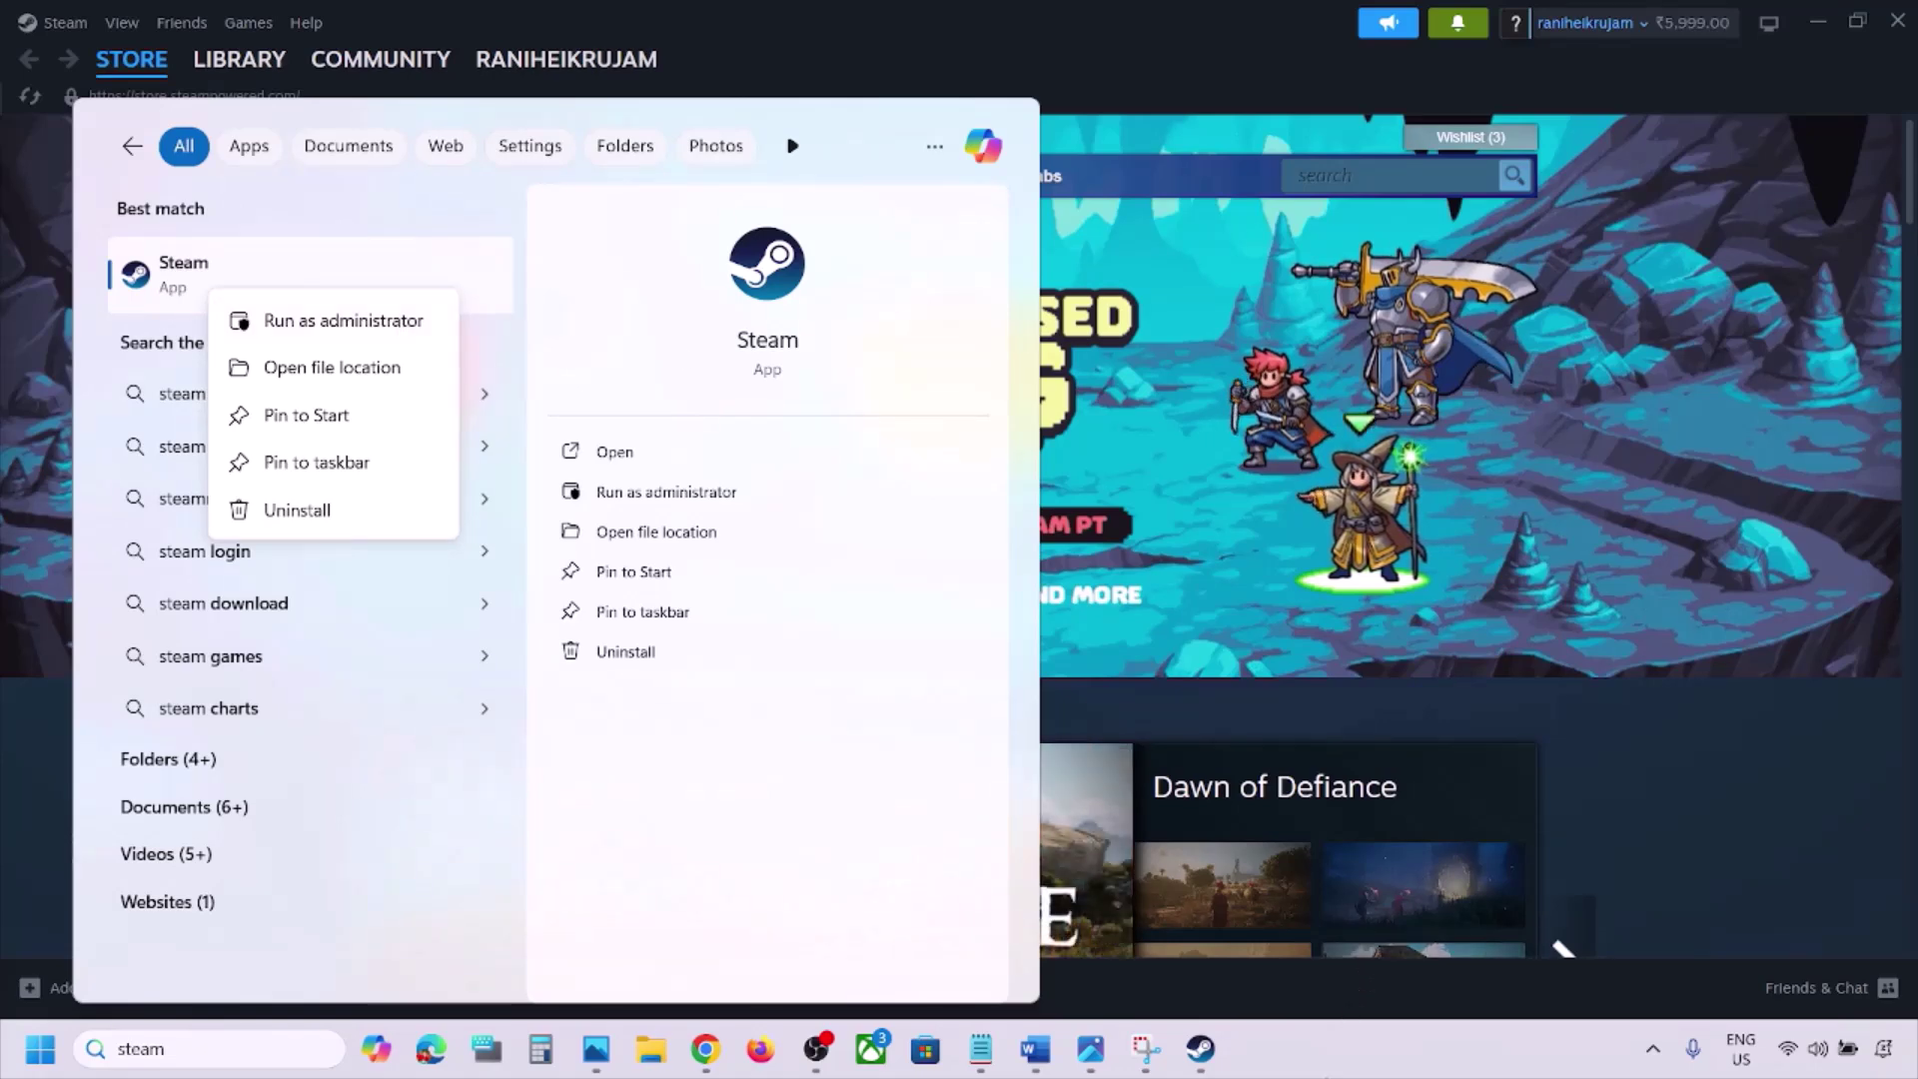
pyautogui.click(403, 325)
pyautogui.click(1045, 1049)
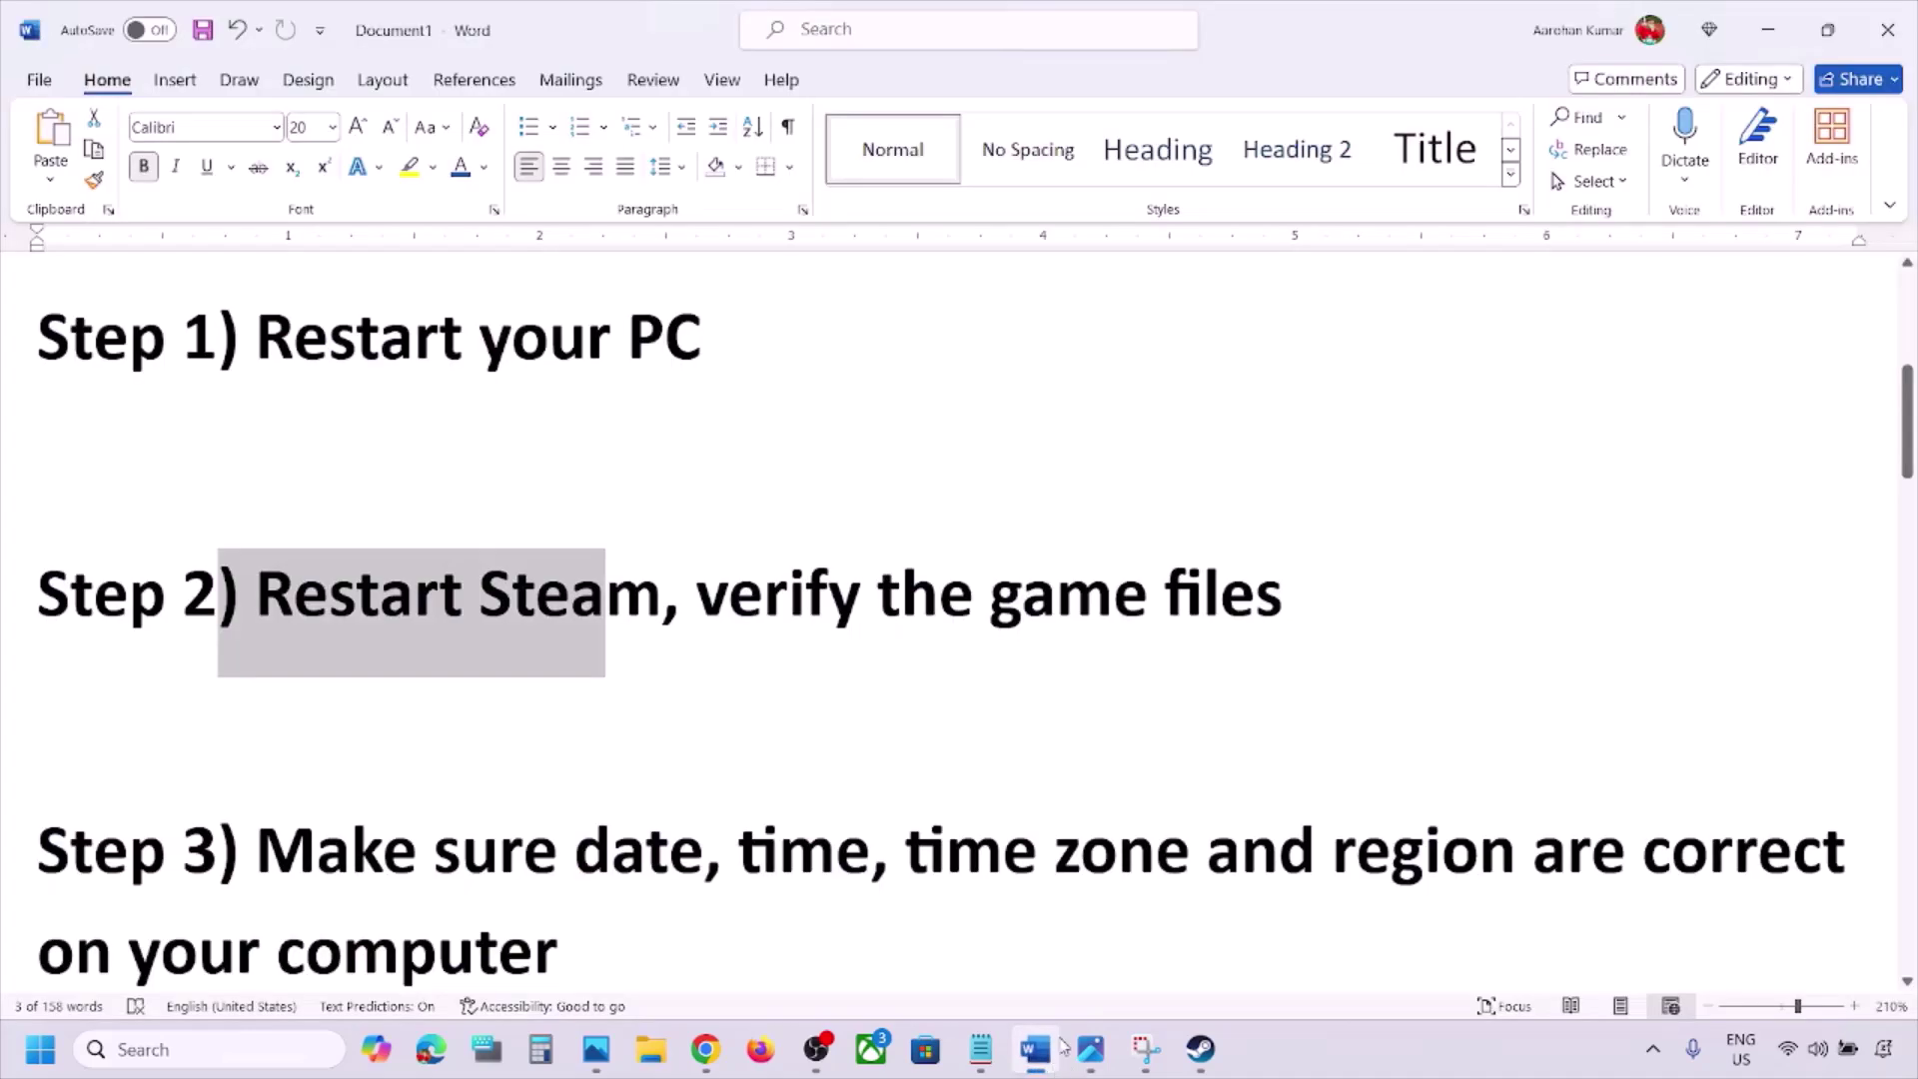
# Highlight "verify the game files" in step 2 of the notes and view the Steam library screenshots showing the game's Properties option.
pyautogui.moveTo(697, 597); pyautogui.dragTo(1282, 591)
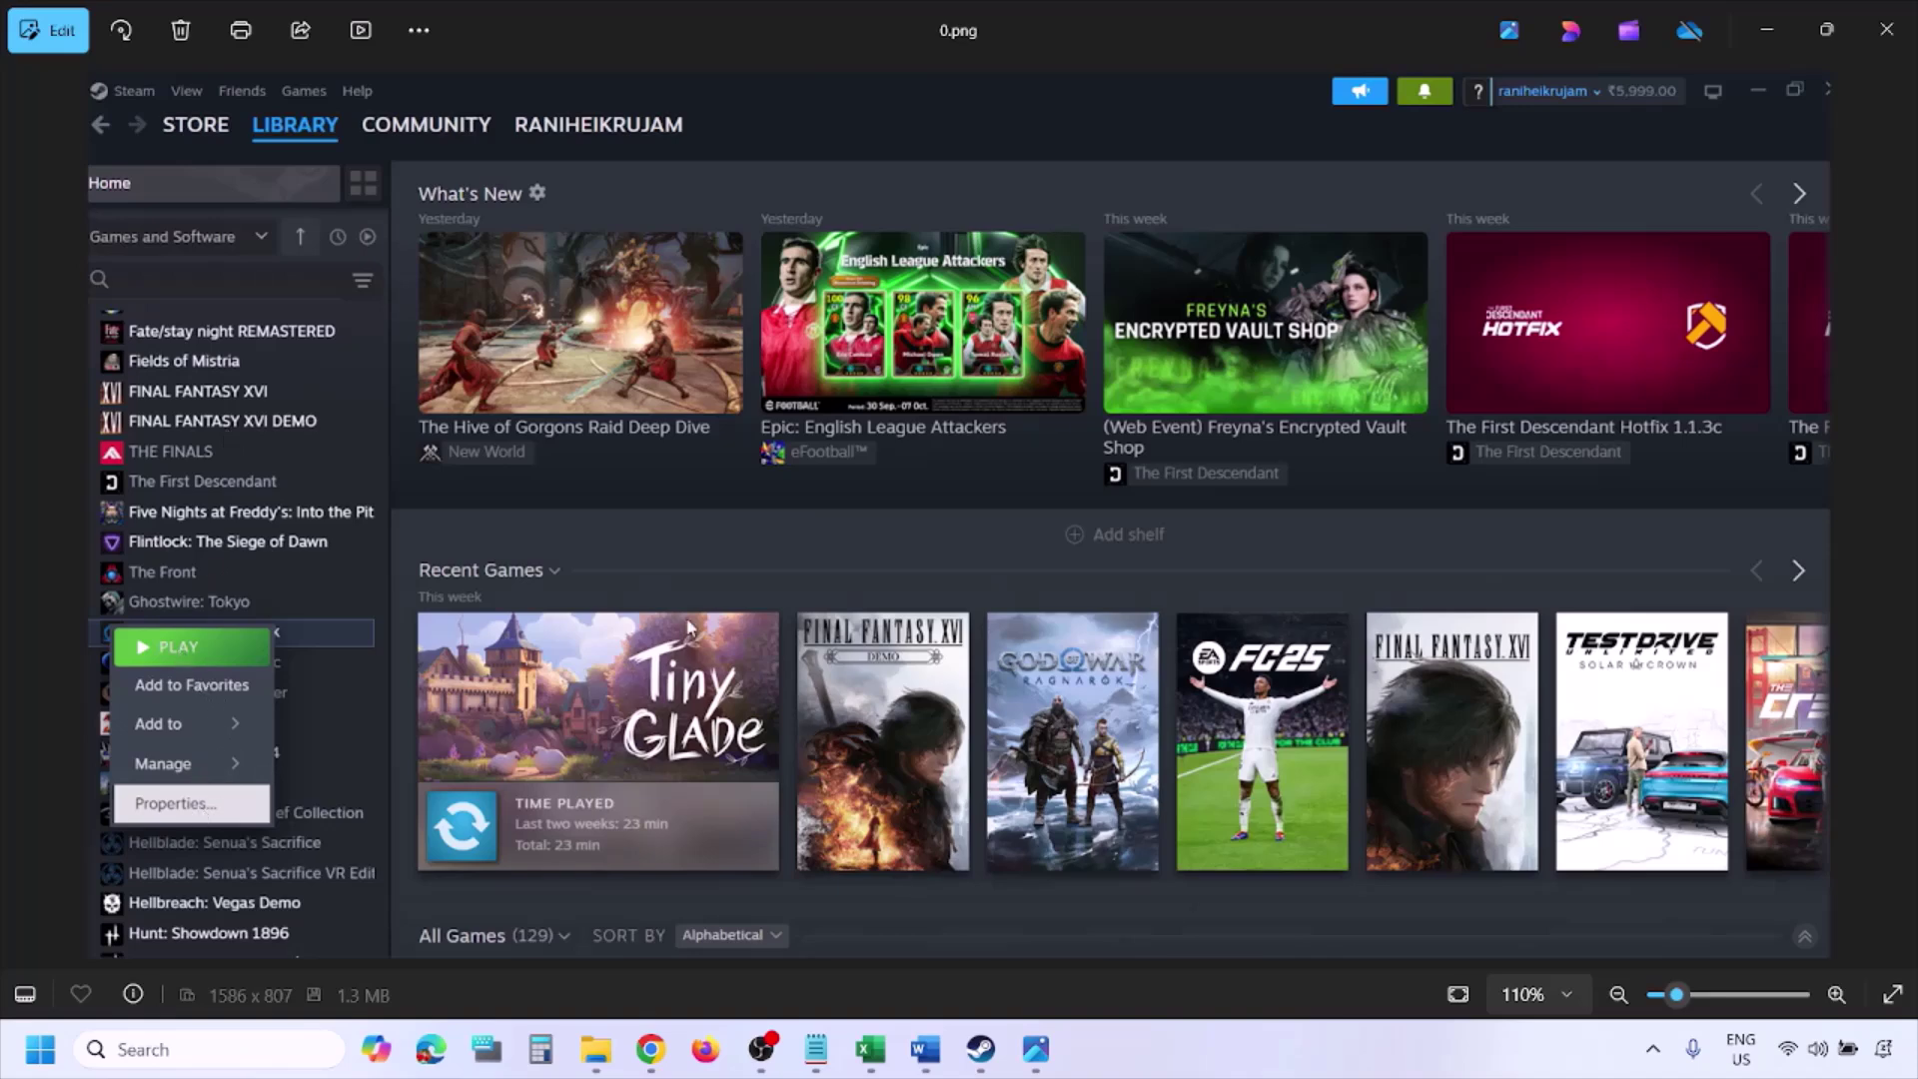
pyautogui.scroll(-1, 688, 627)
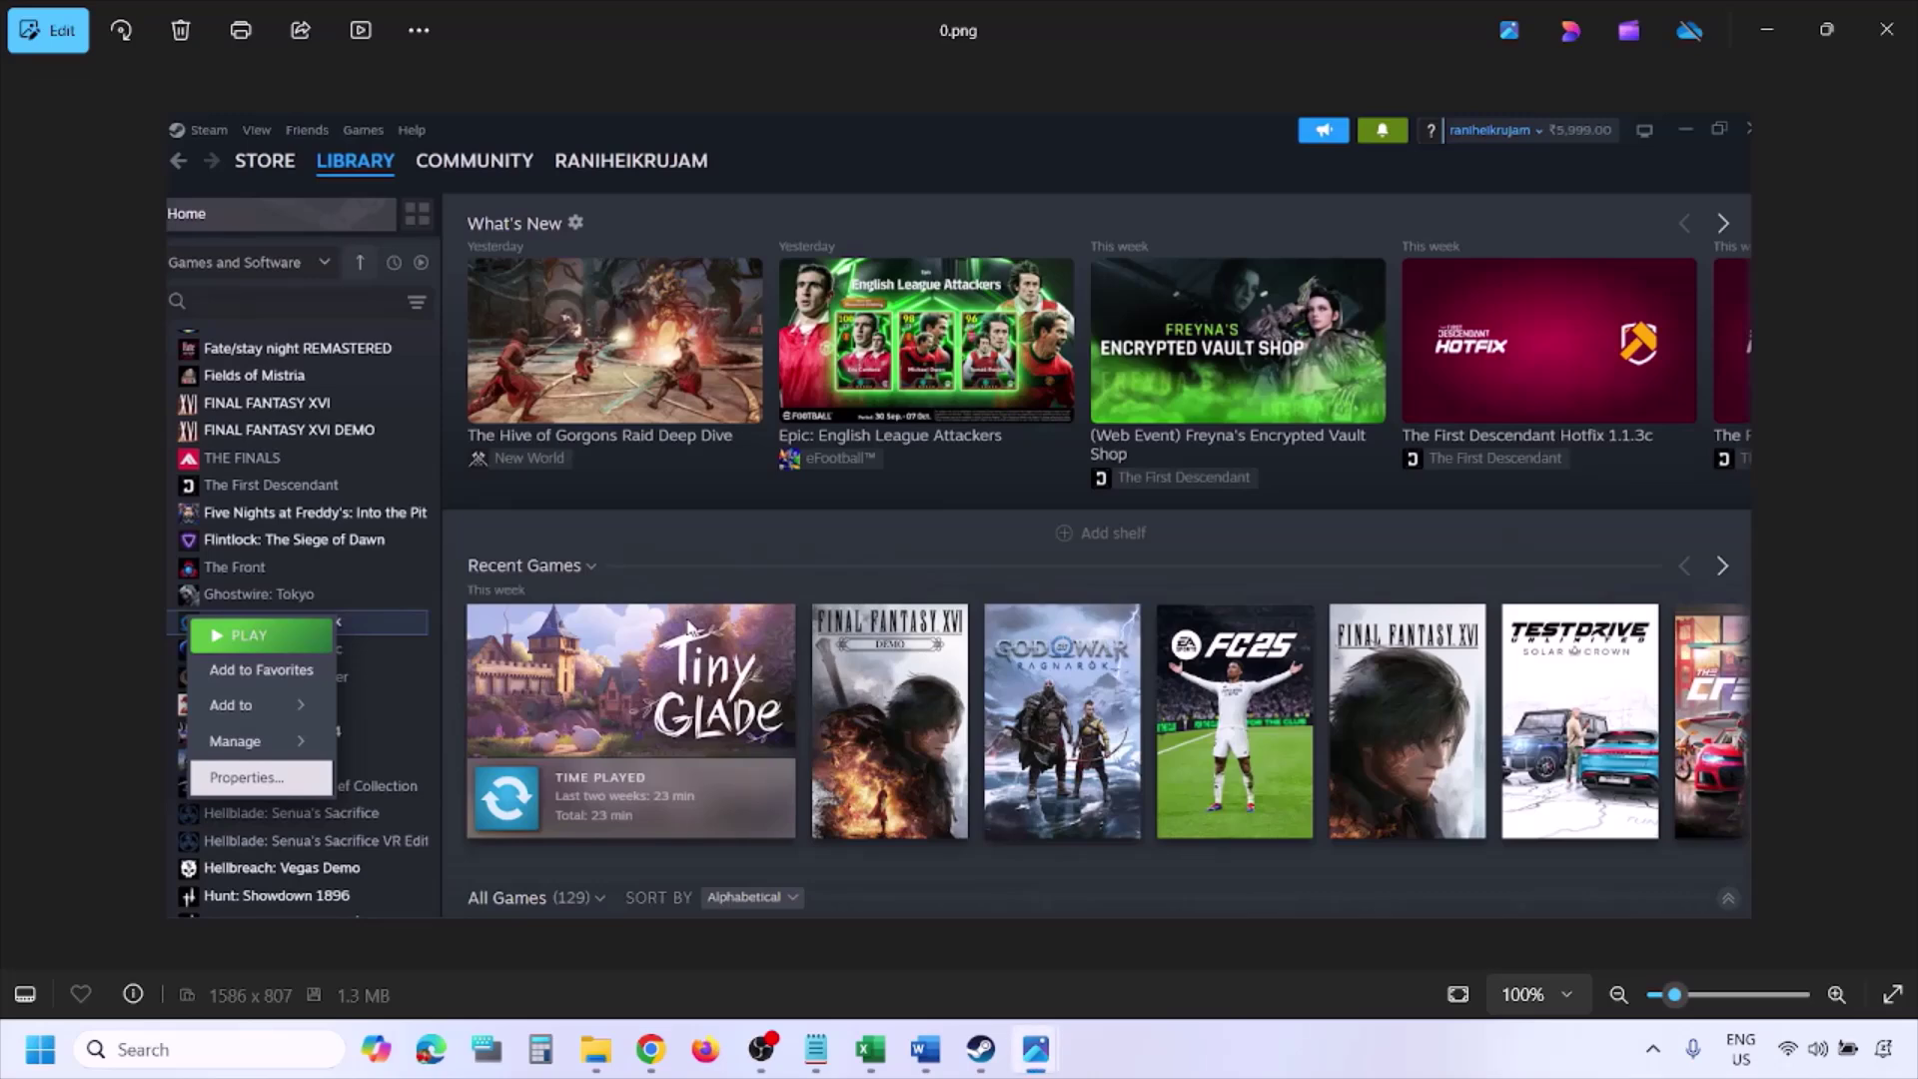
pyautogui.press('Right')
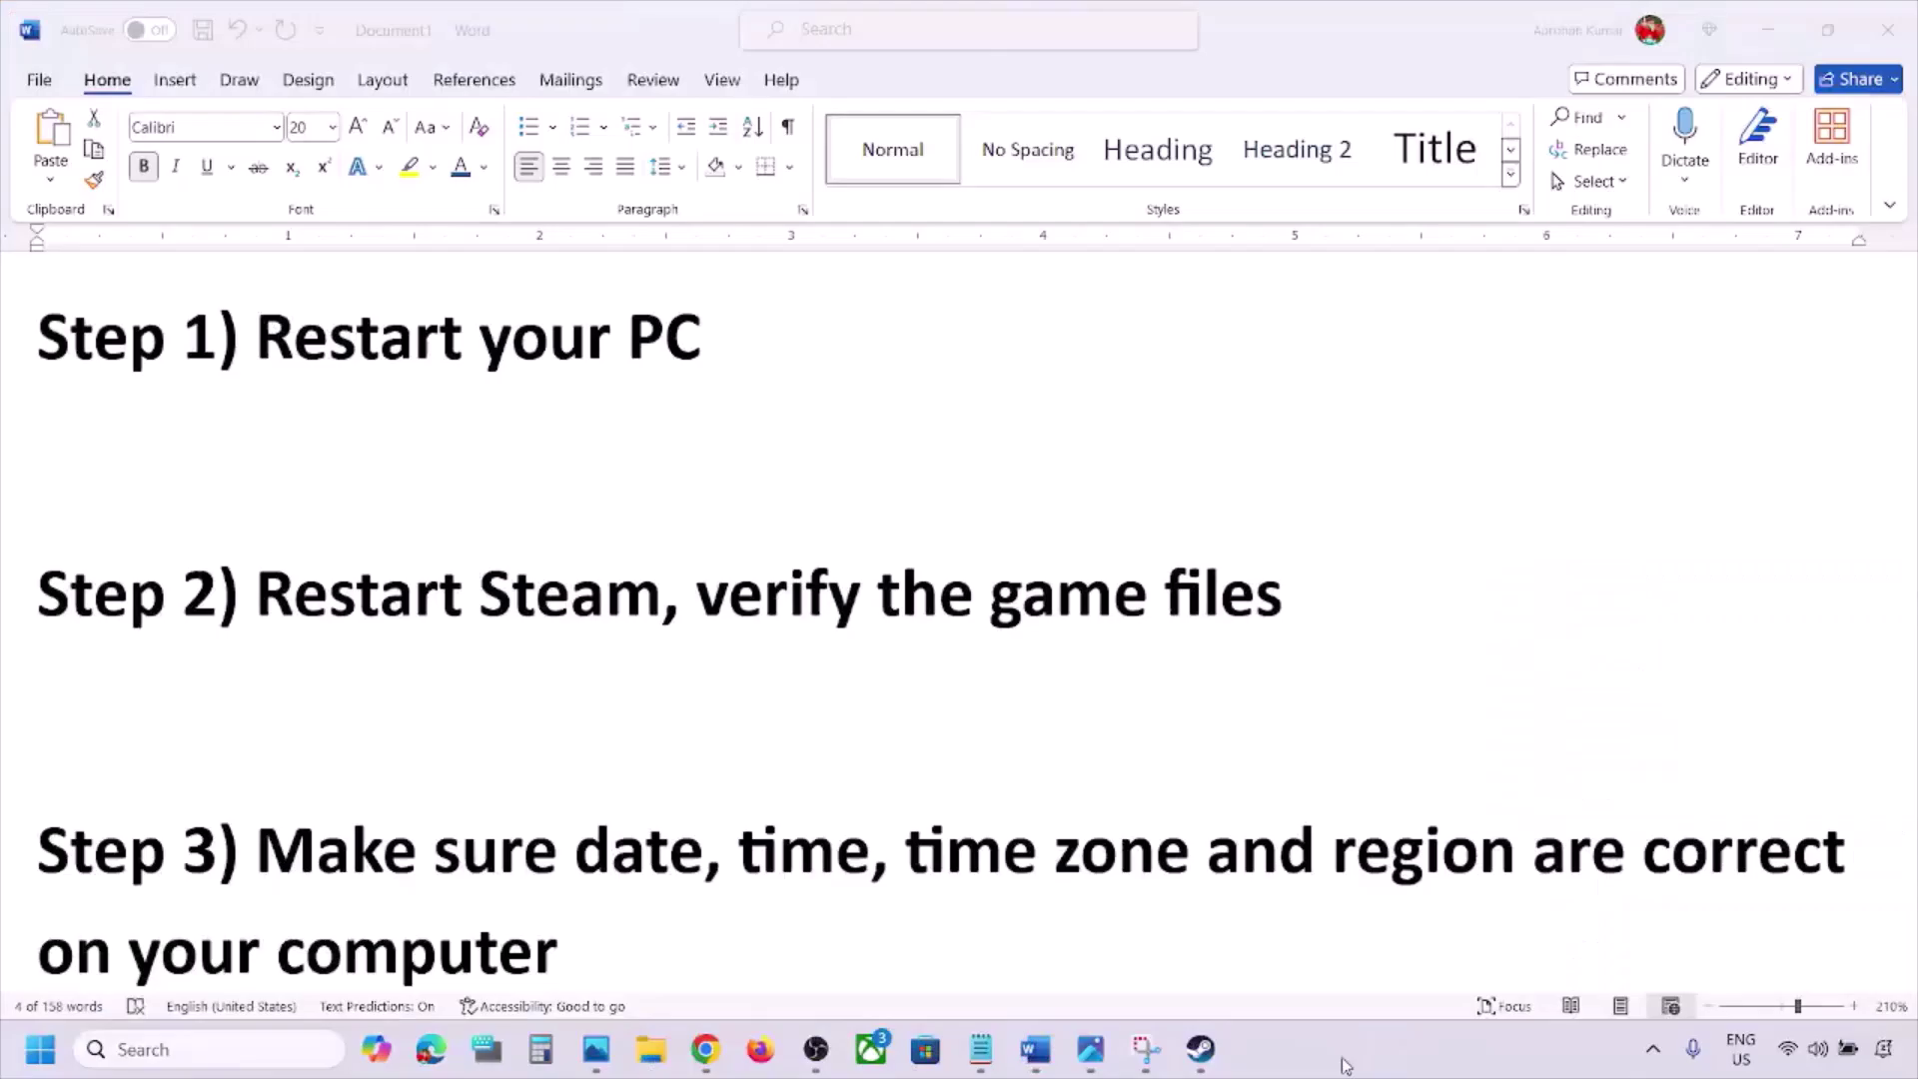
# Bring up the Windows Date & time settings and synchronize the computer's clock with the time server.
pyautogui.scroll(-3, 777, 707)
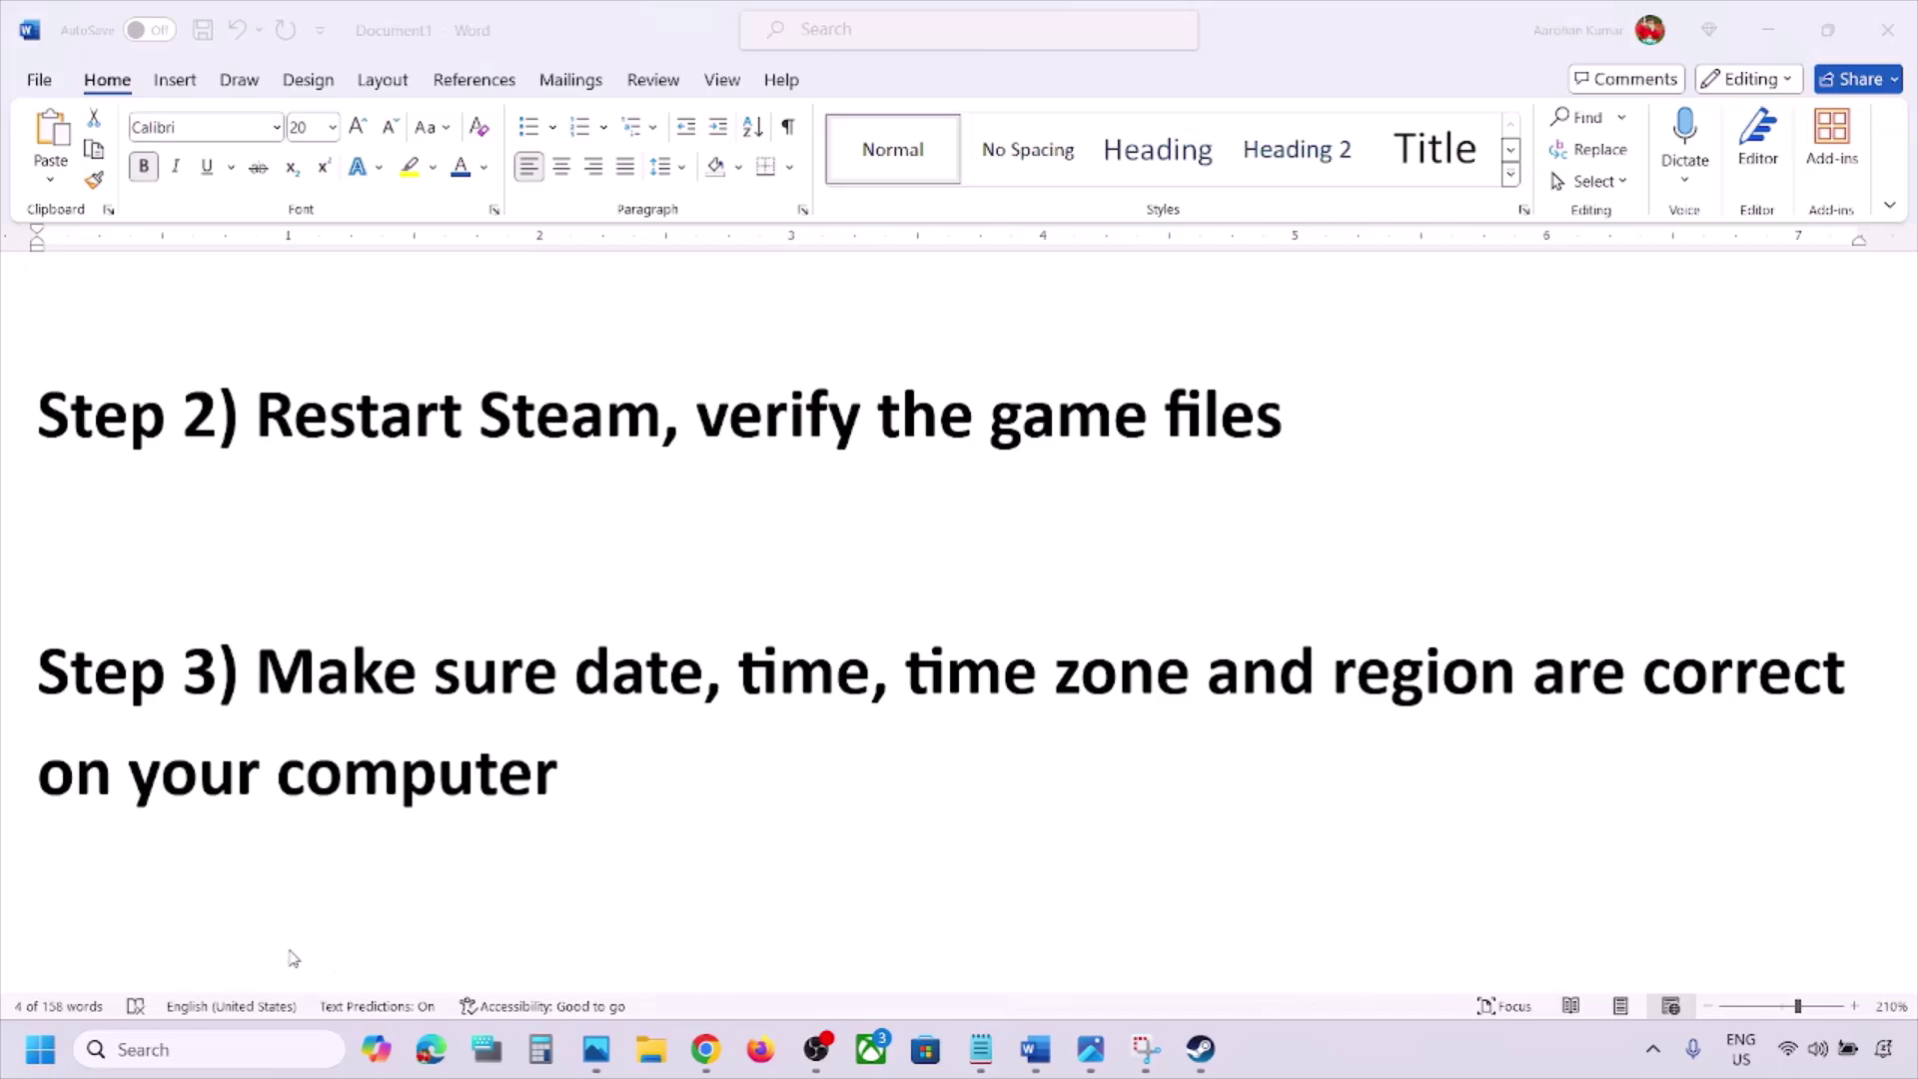
pyautogui.press('super+i')
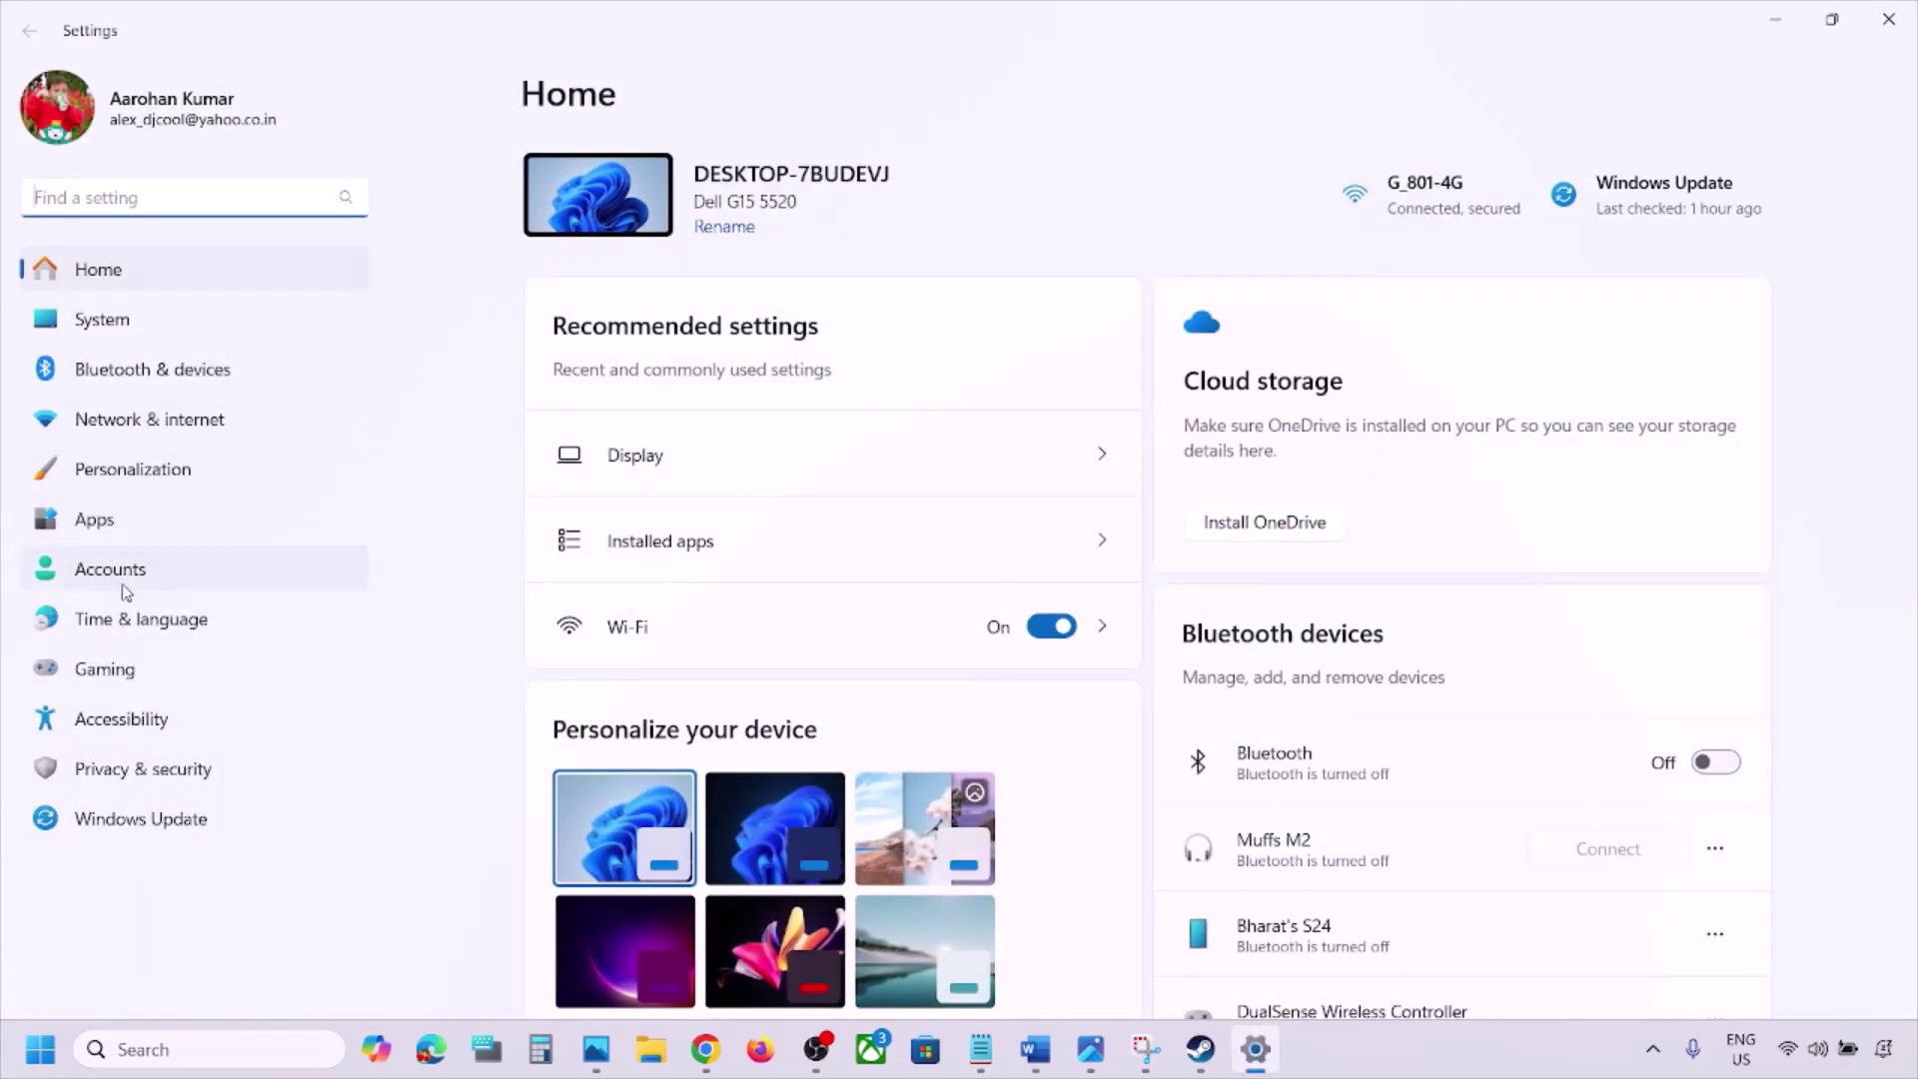
pyautogui.click(100, 619)
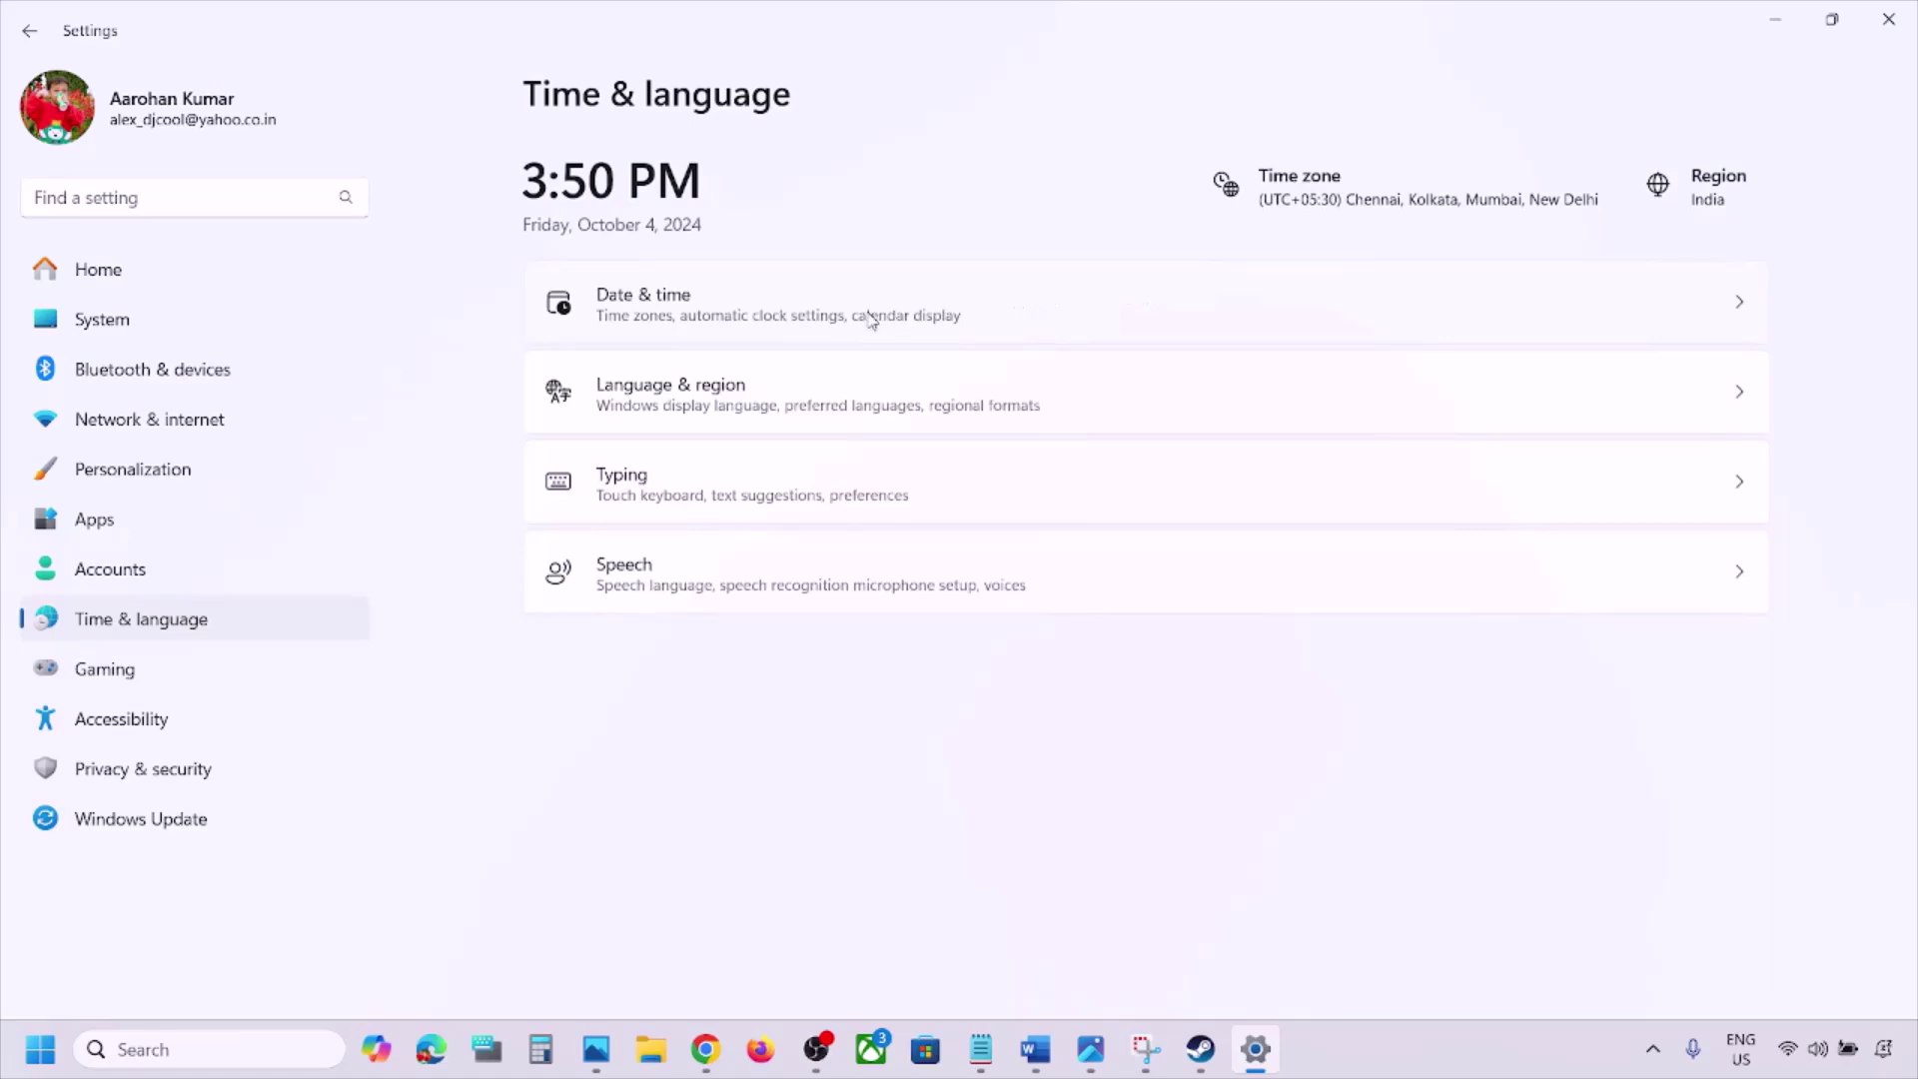
pyautogui.click(870, 318)
pyautogui.scroll(-2, 905, 515)
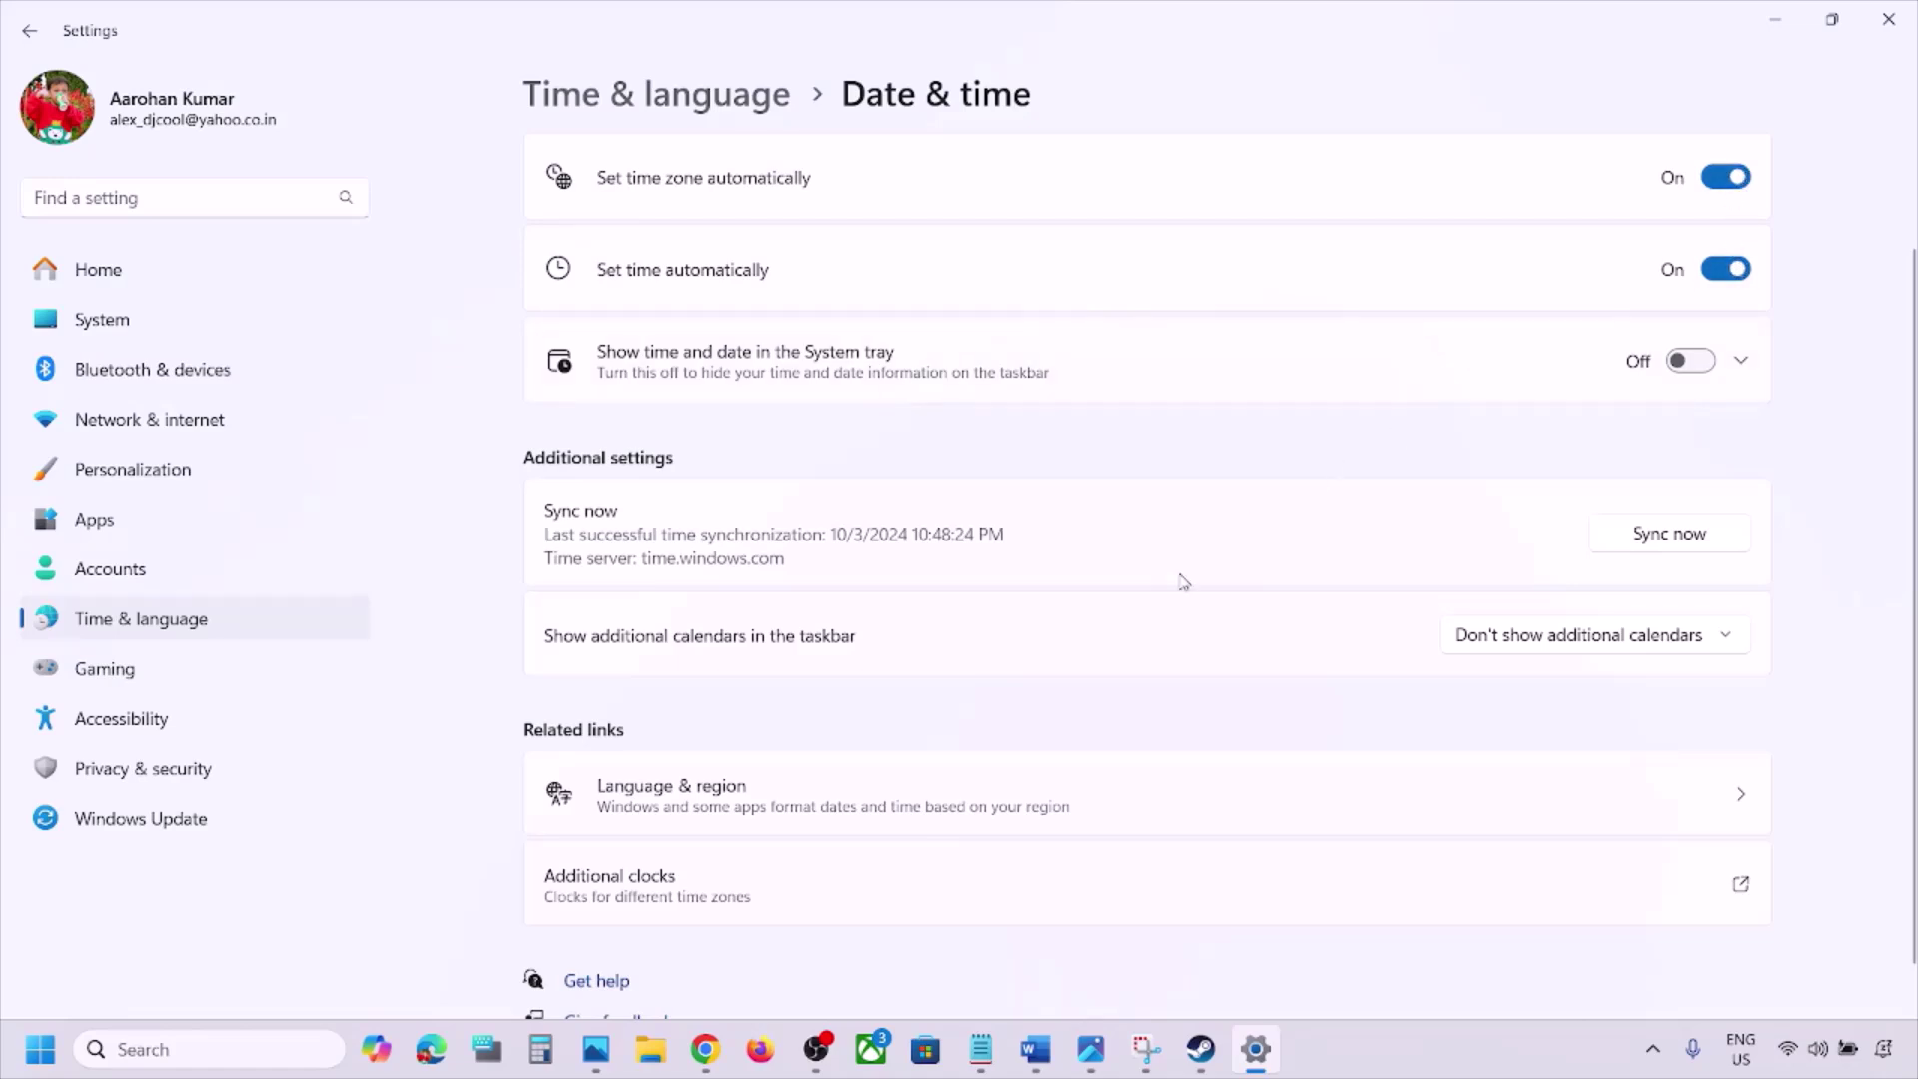
pyautogui.scroll(-1, 1183, 581)
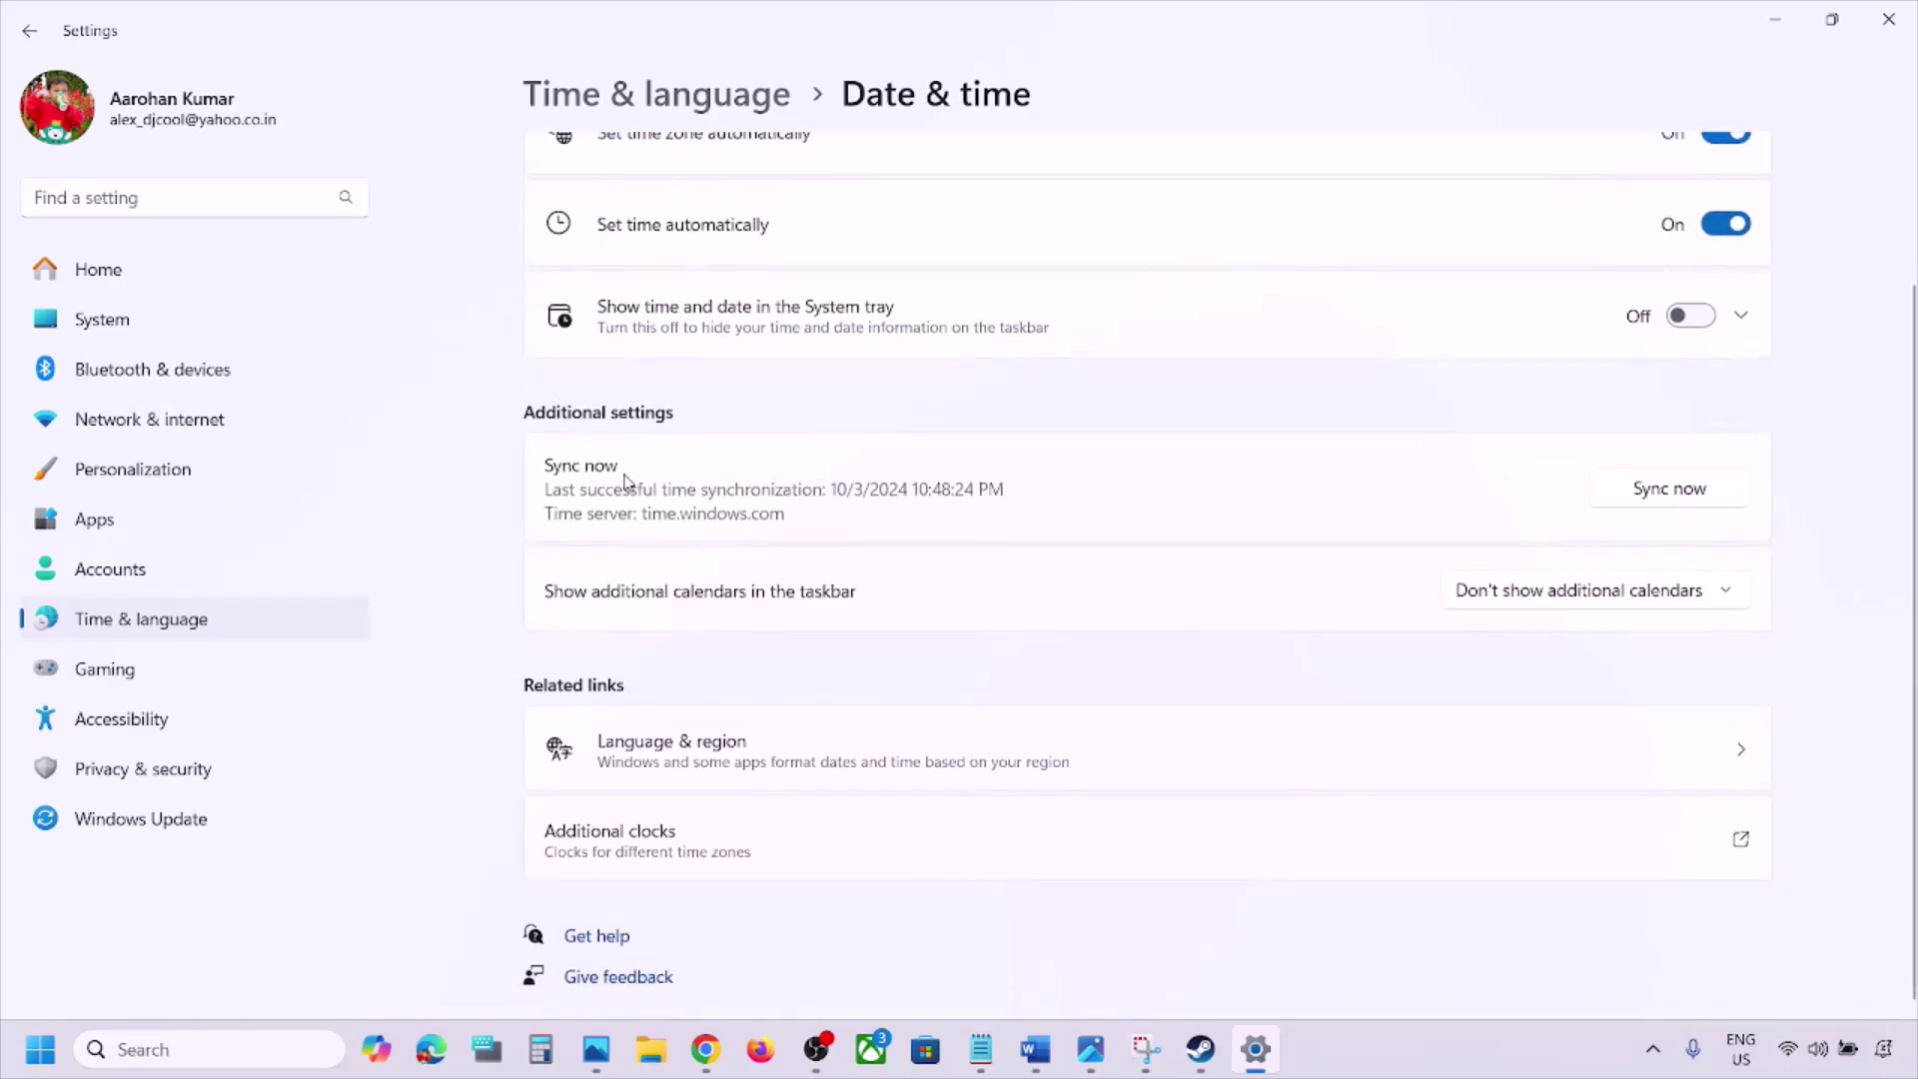
pyautogui.click(1679, 497)
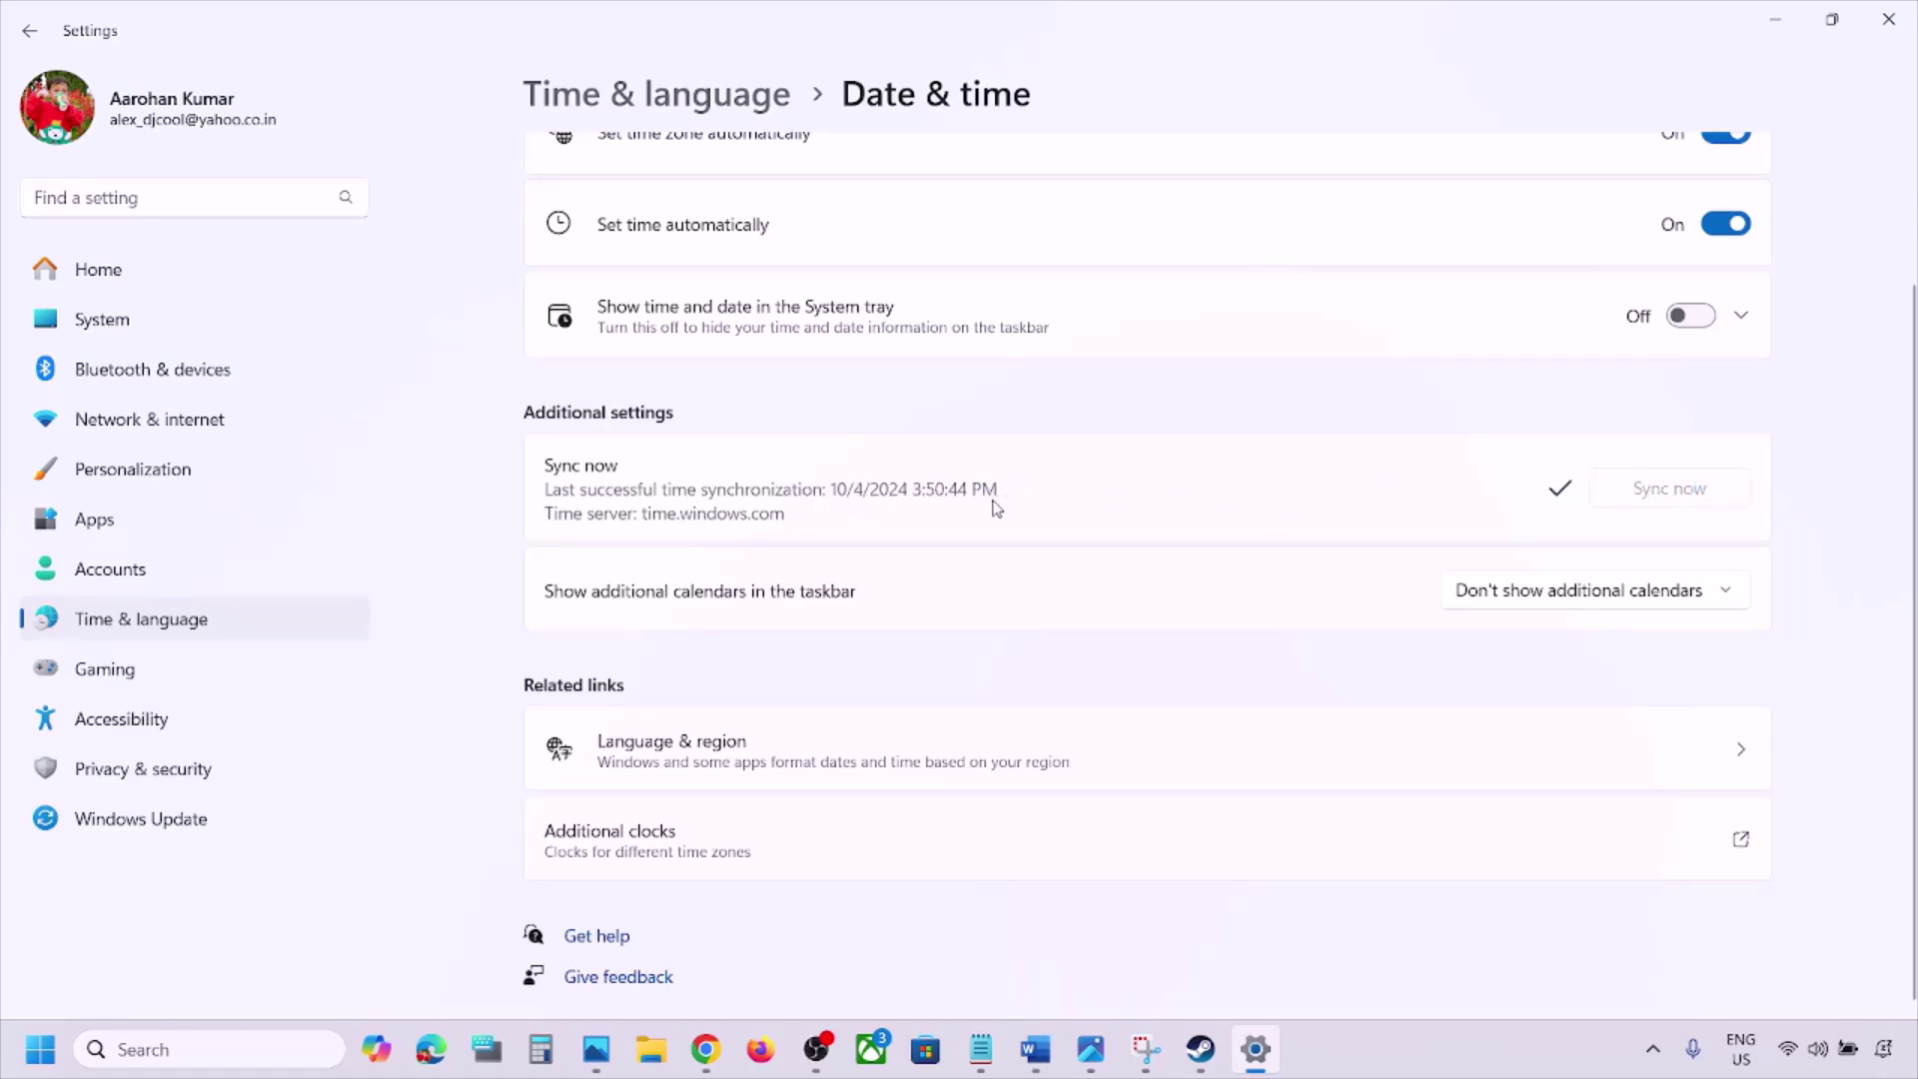
# Check the country or region choices in the Language & region settings and close Settings.
pyautogui.click(223, 624)
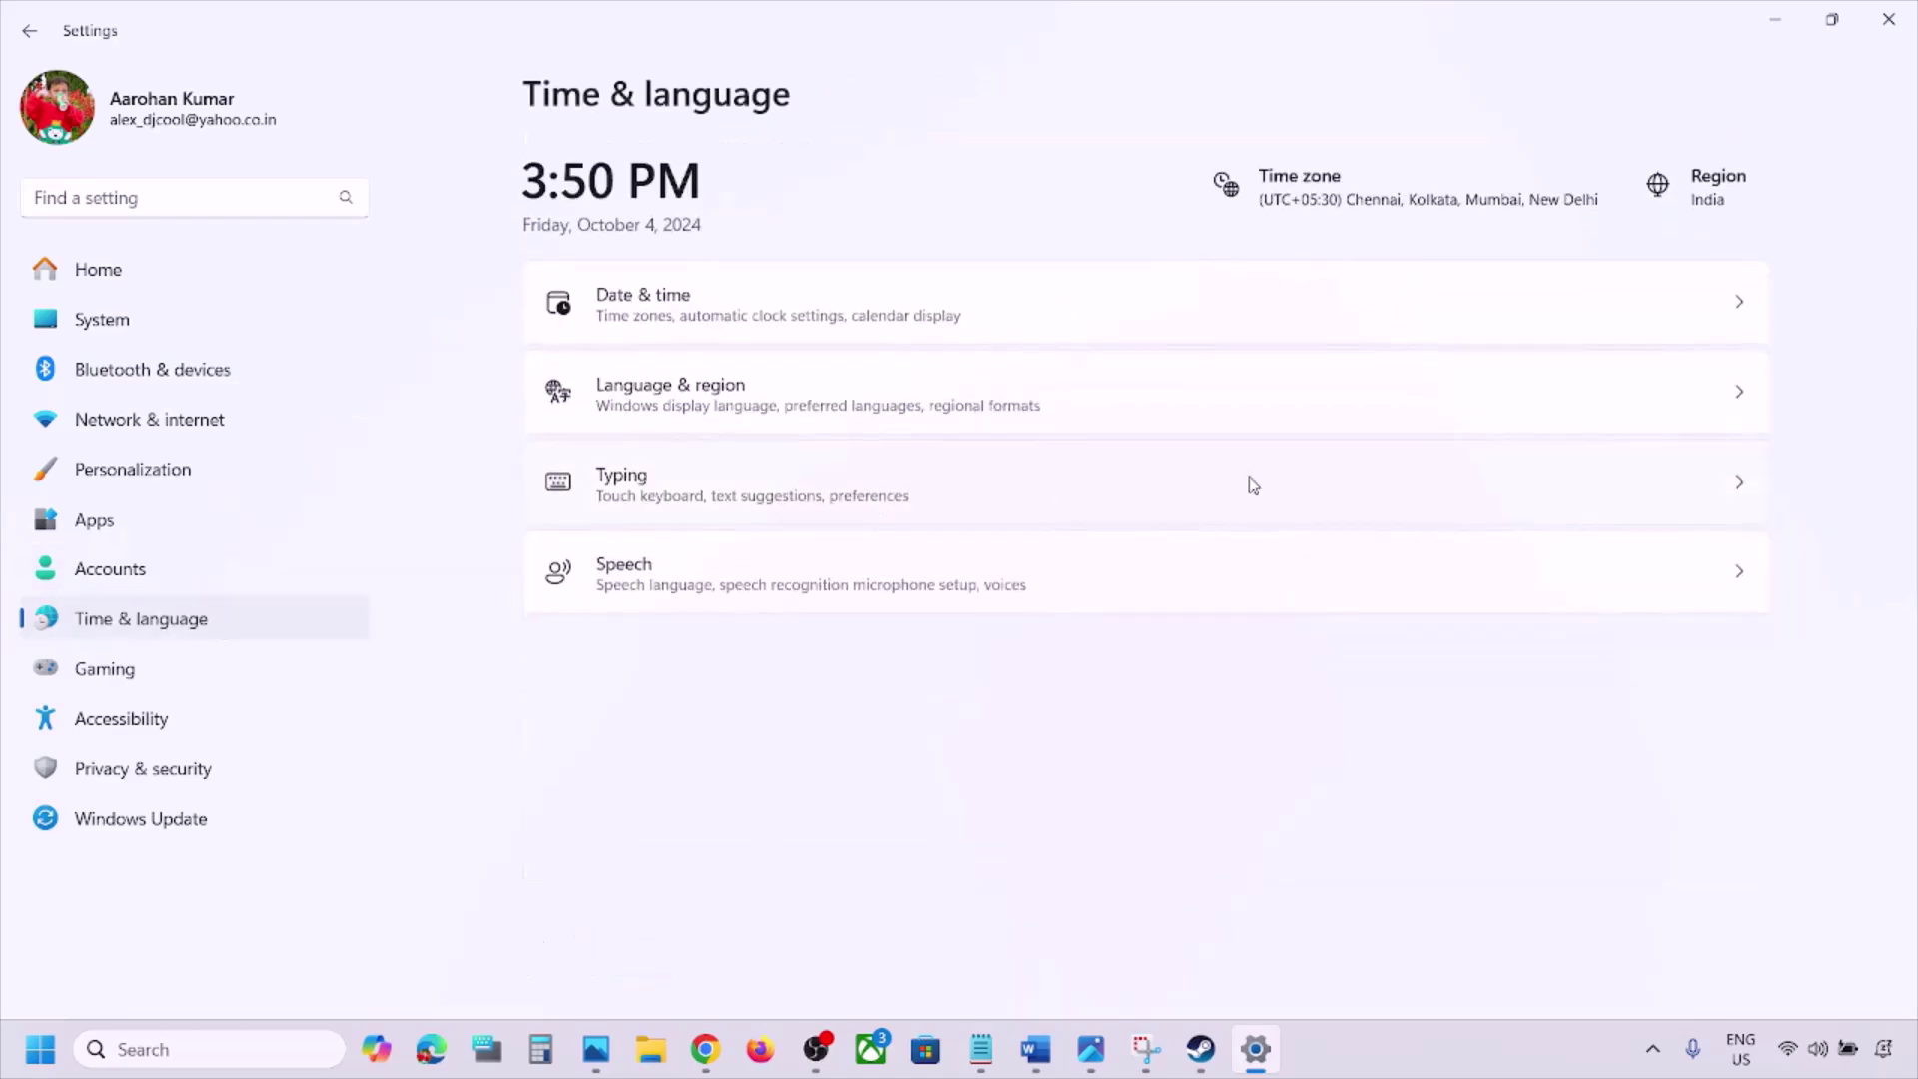
pyautogui.click(825, 387)
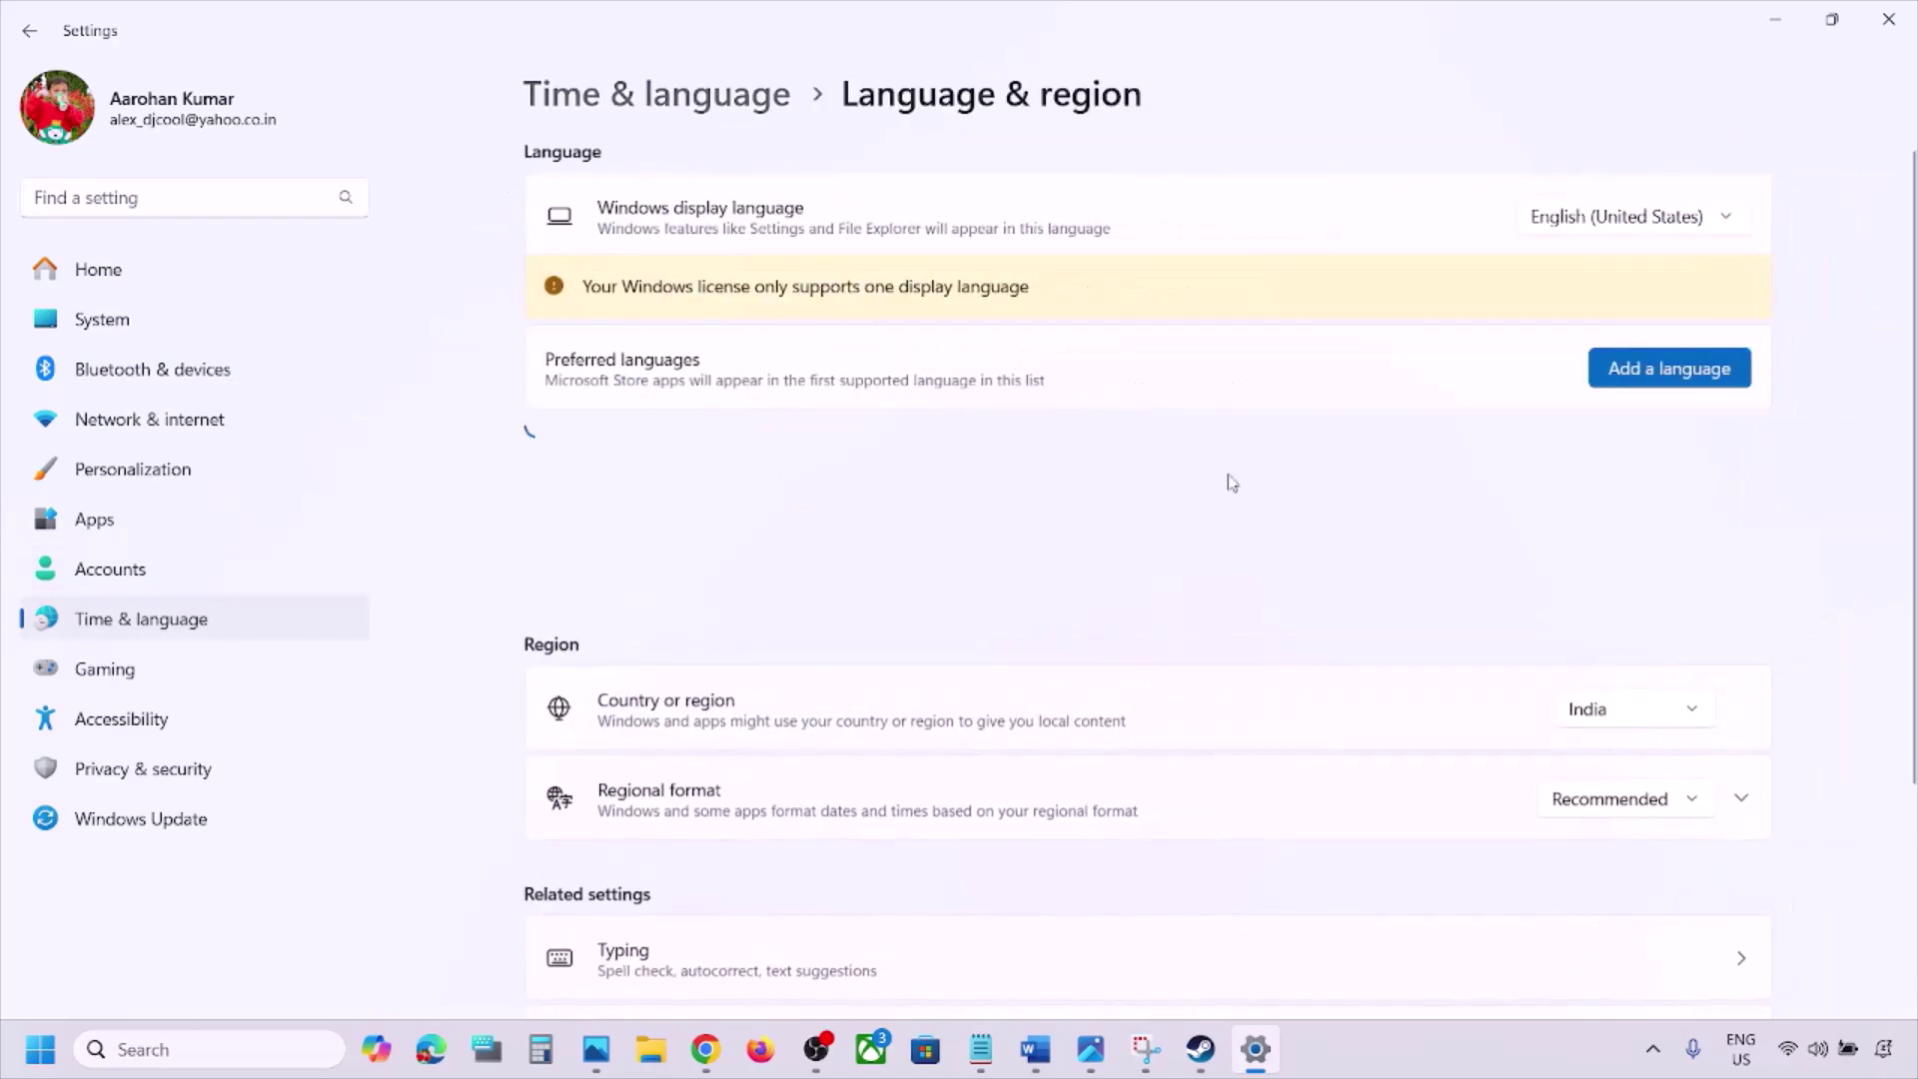
pyautogui.click(1585, 710)
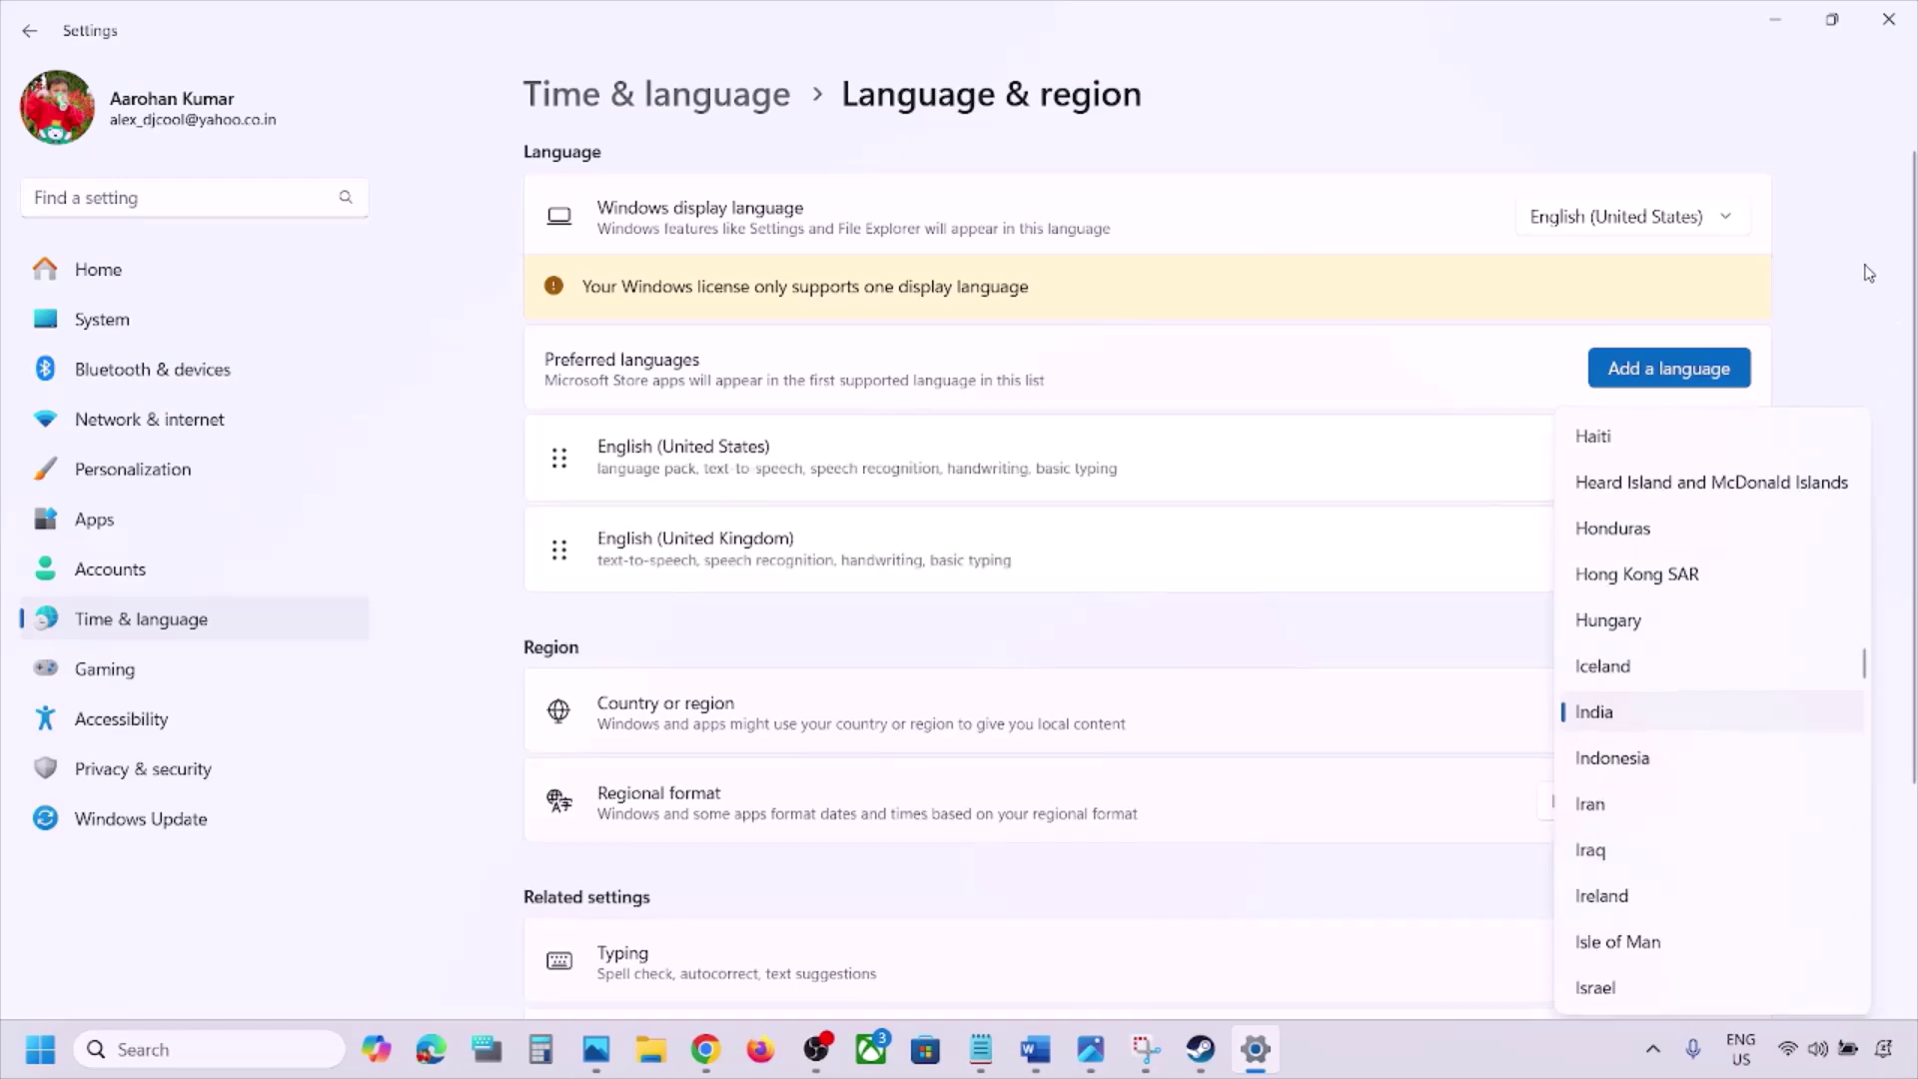
pyautogui.click(1882, 160)
pyautogui.click(1889, 19)
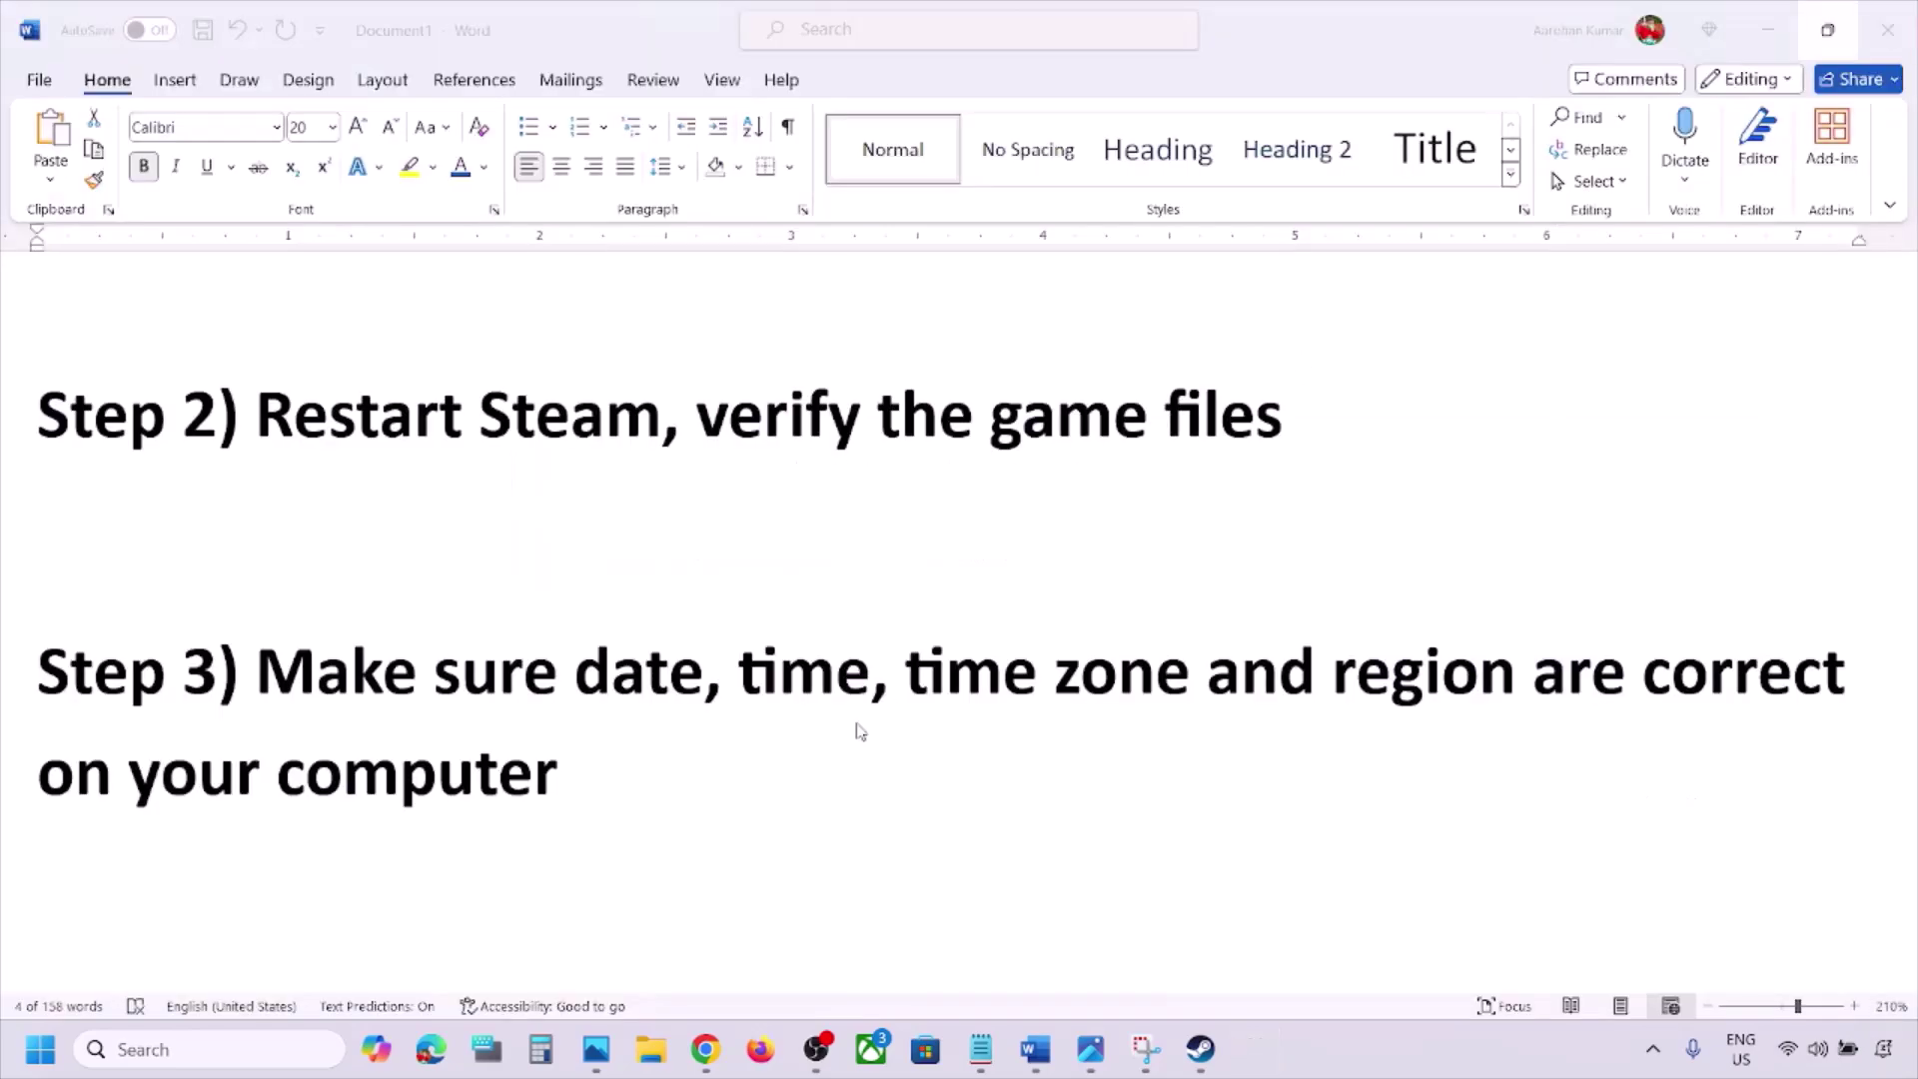
# Highlight "Shut down your computer" in step 4 of the notes, view the Windows power options, and dismiss them.
pyautogui.scroll(-1, 861, 732)
pyautogui.scroll(-5, 861, 732)
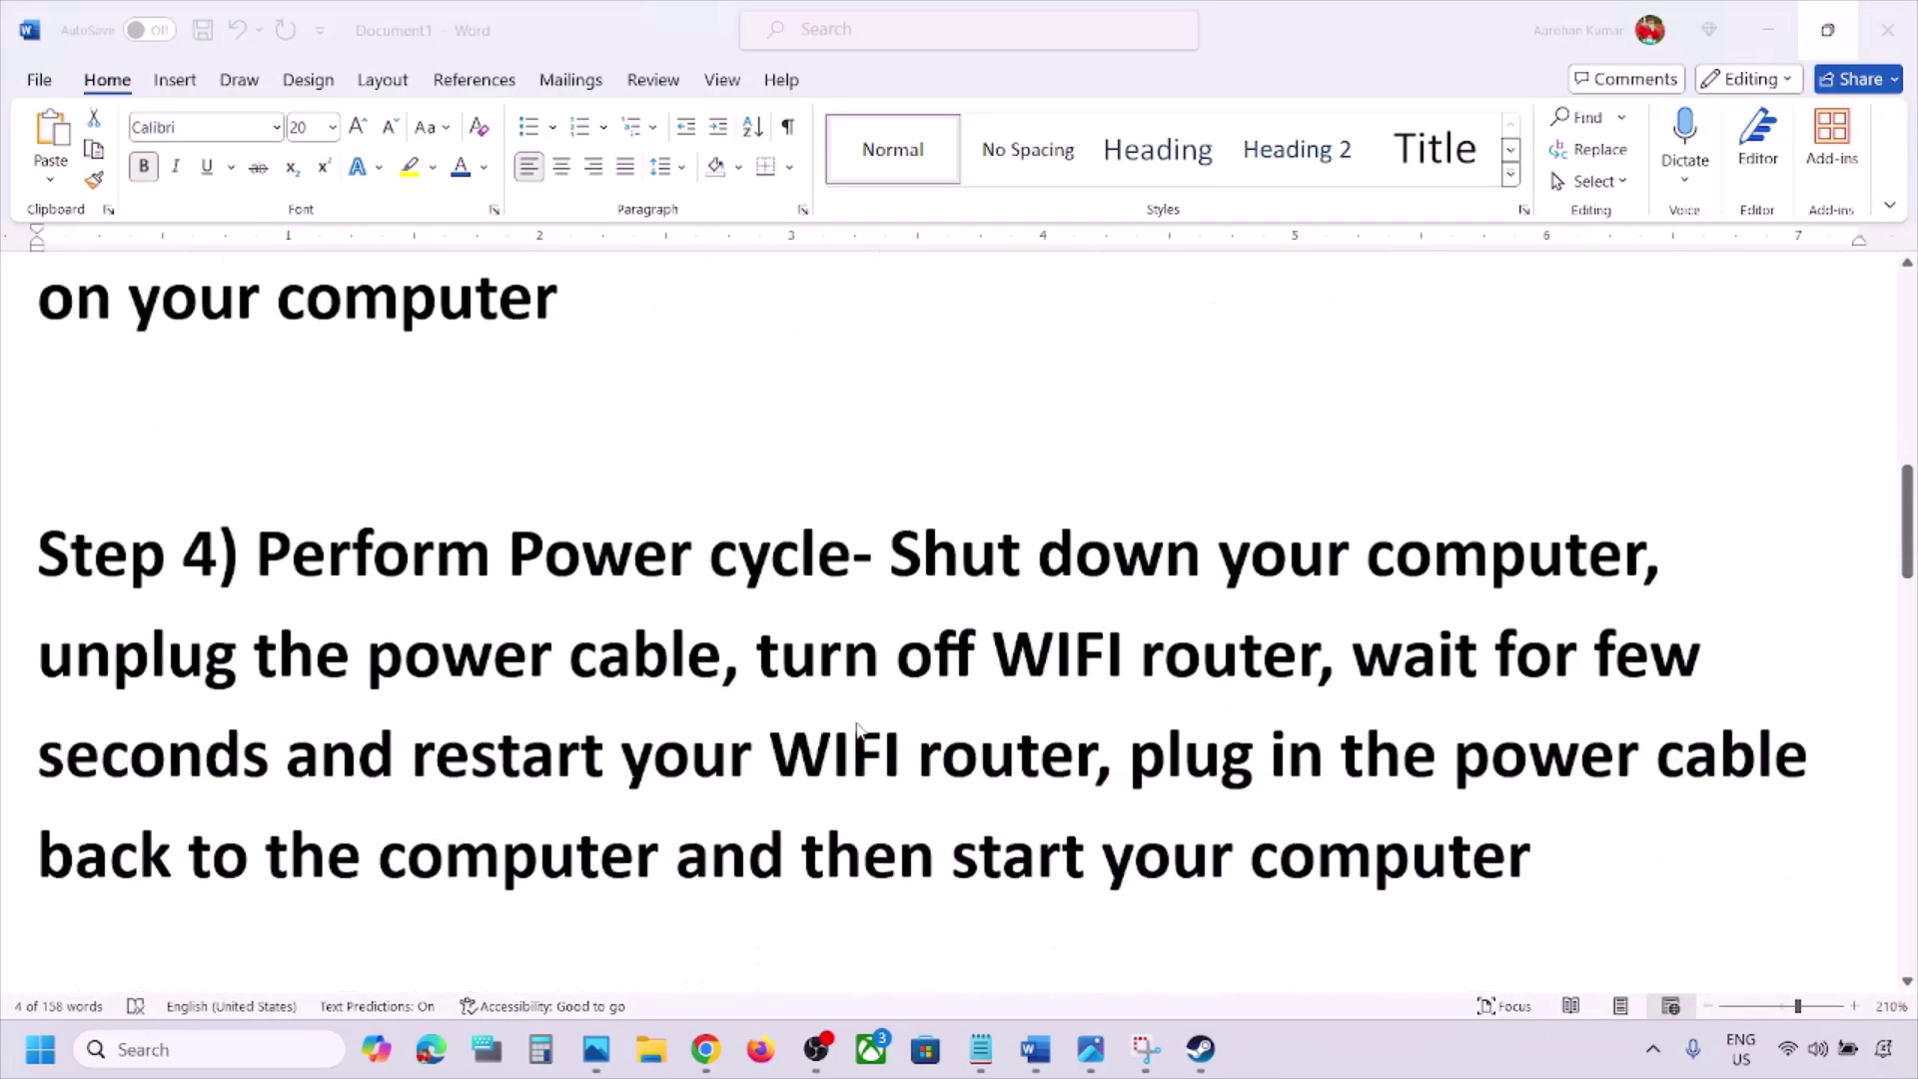
pyautogui.scroll(1, 860, 733)
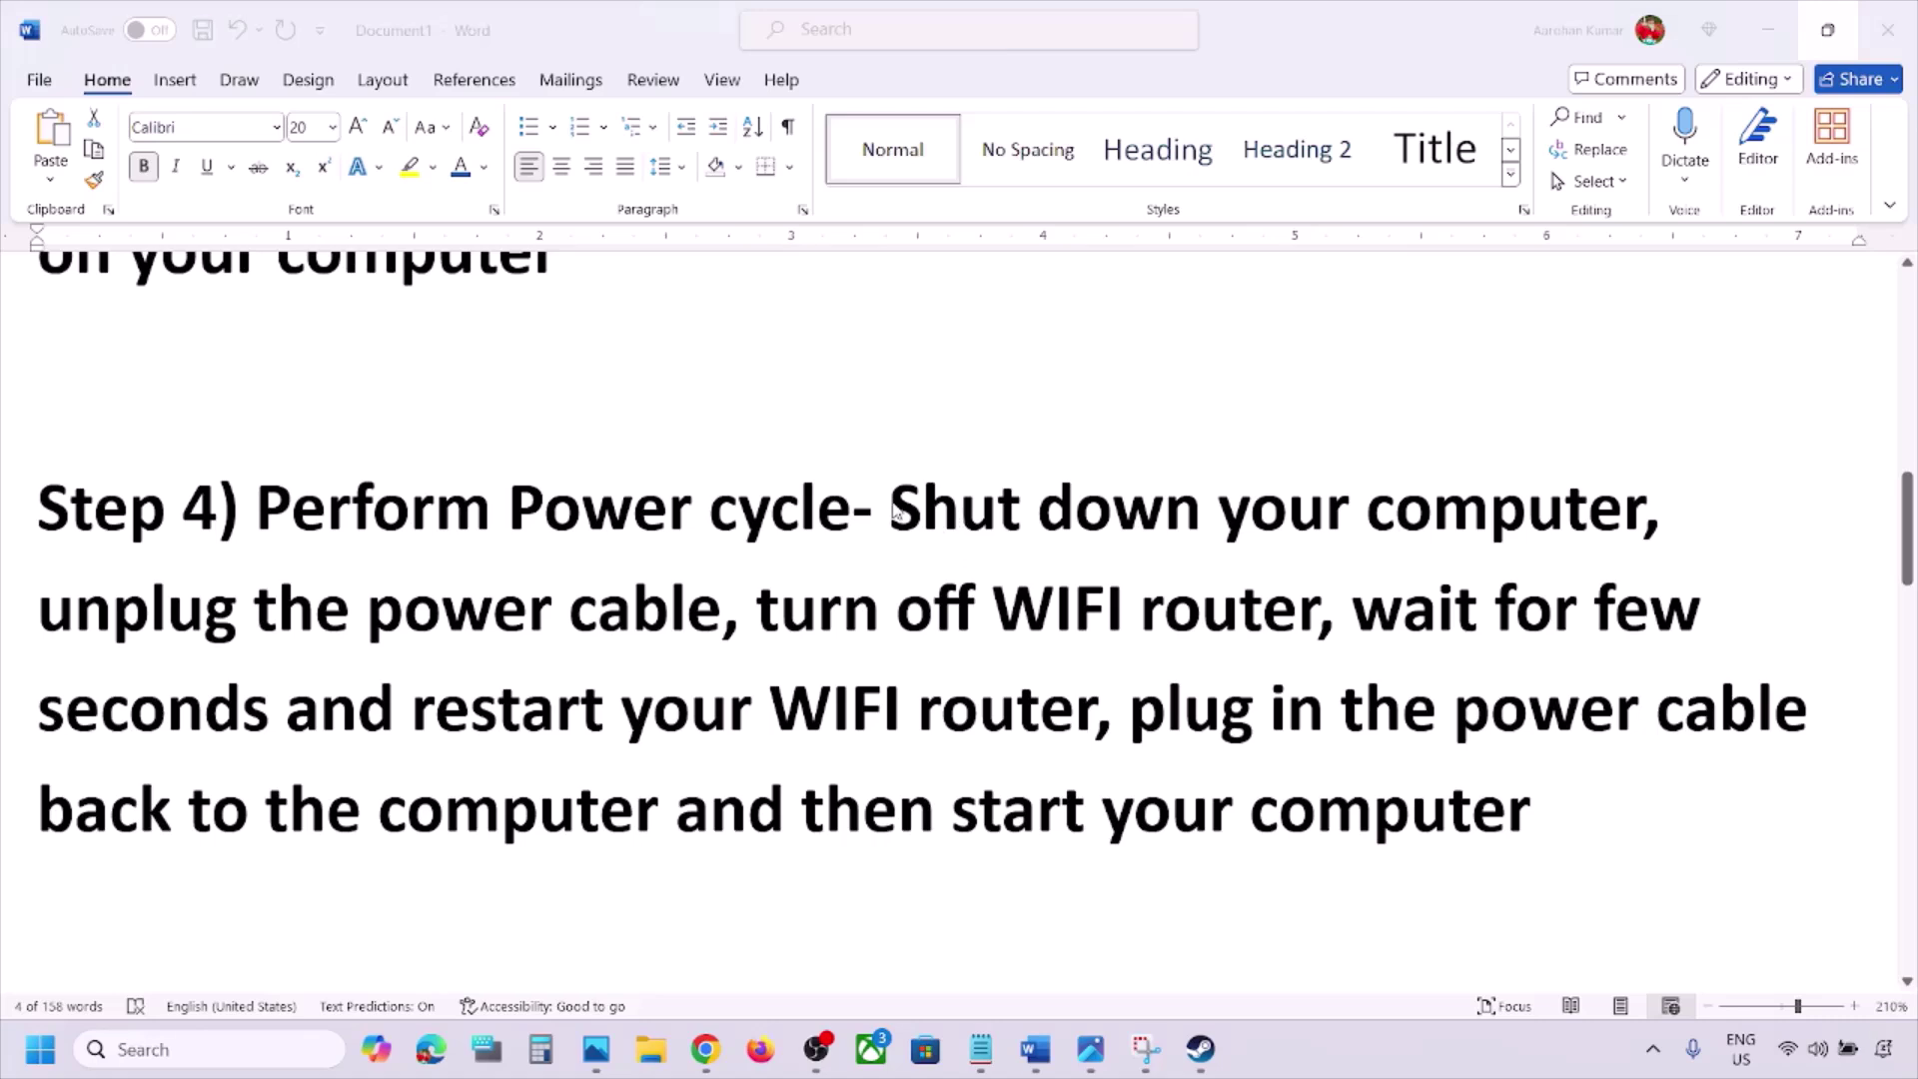
pyautogui.moveTo(894, 509); pyautogui.dragTo(1364, 508)
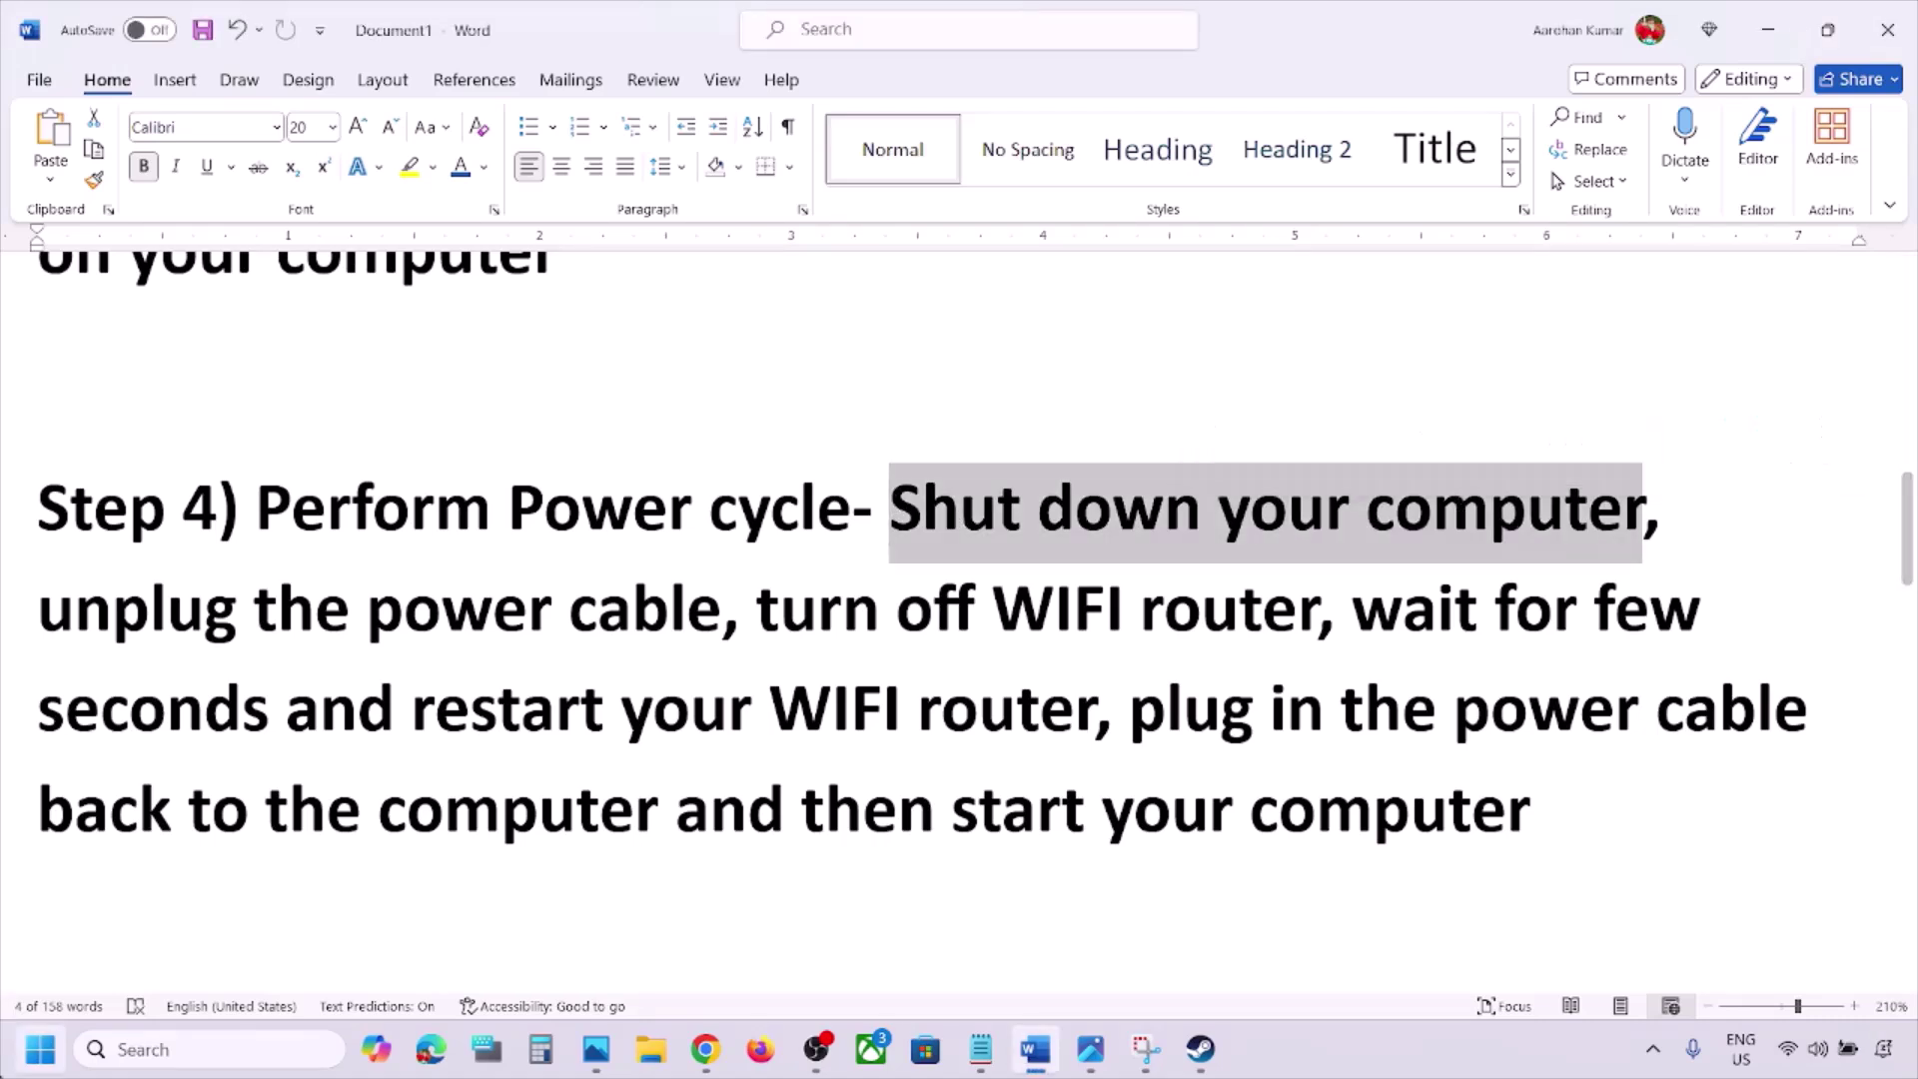
pyautogui.click(40, 1049)
pyautogui.click(726, 962)
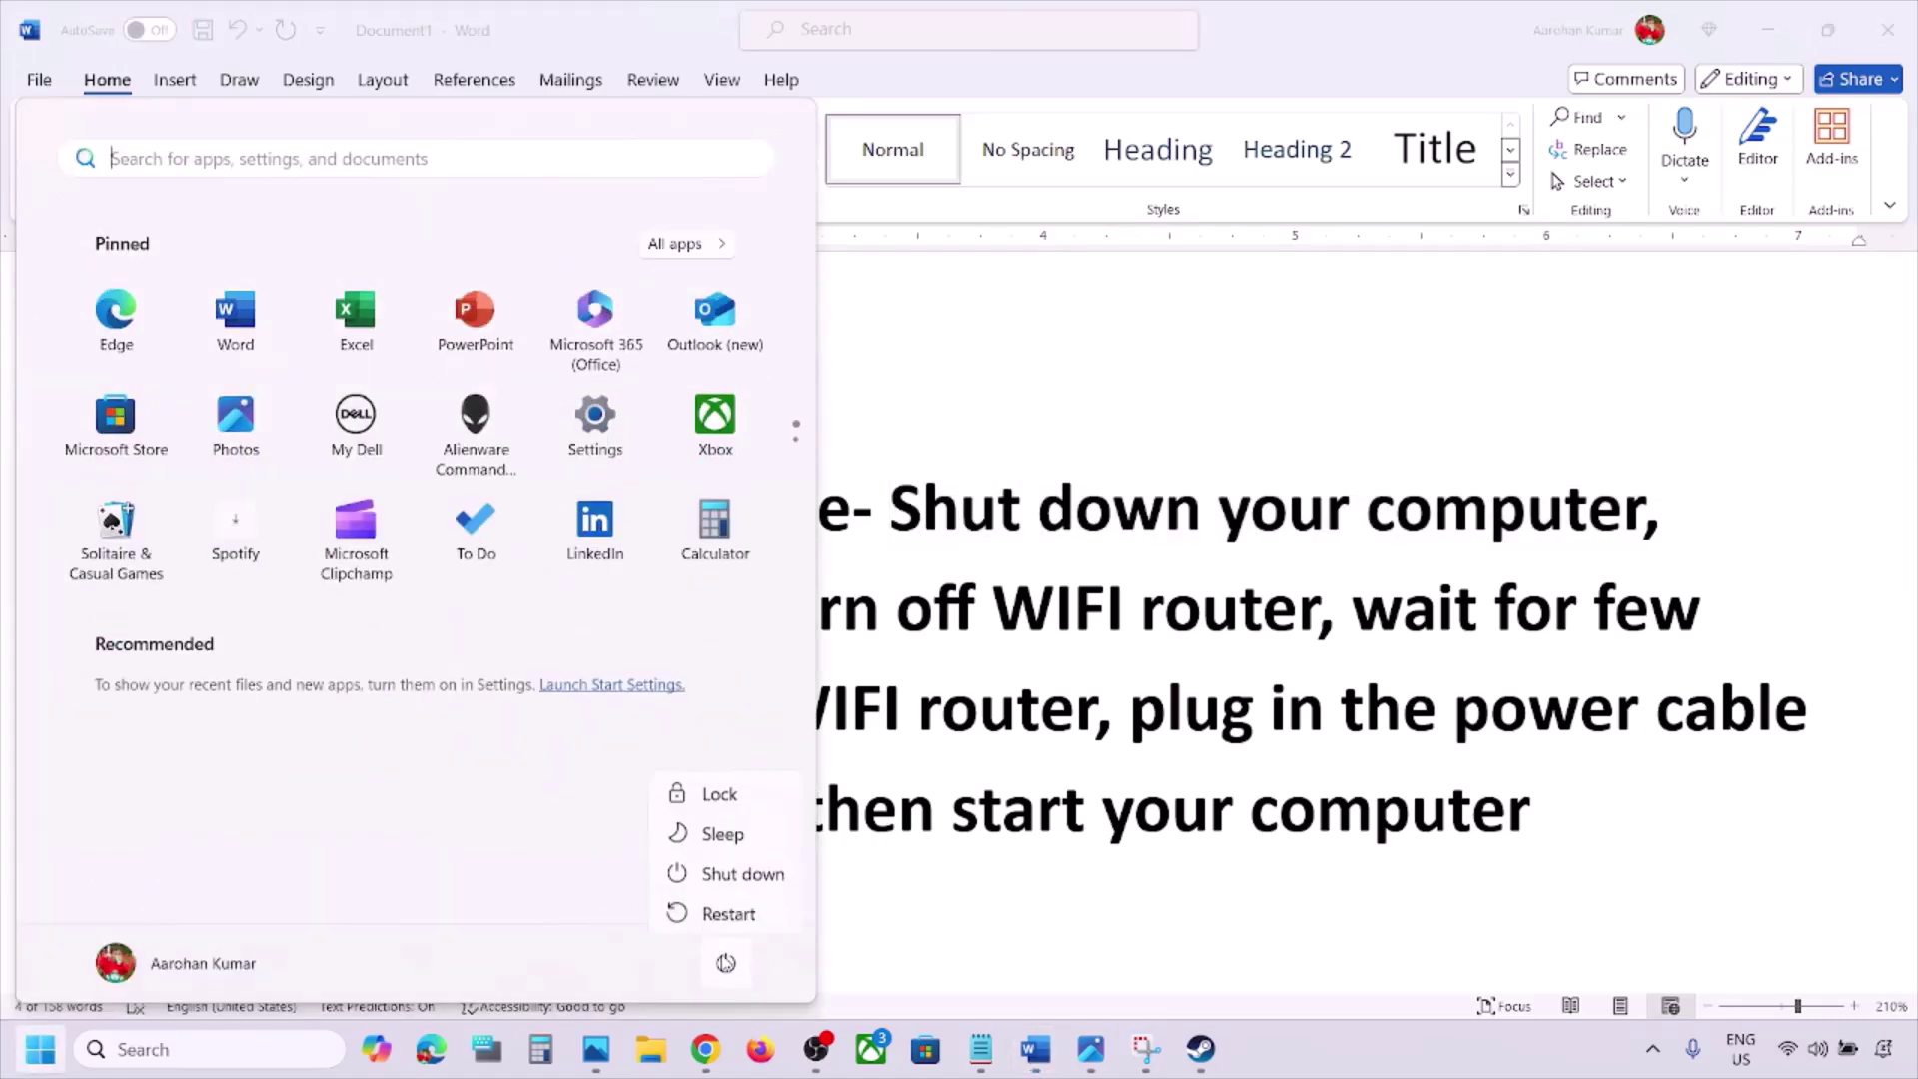
pyautogui.click(1189, 669)
pyautogui.click(1189, 670)
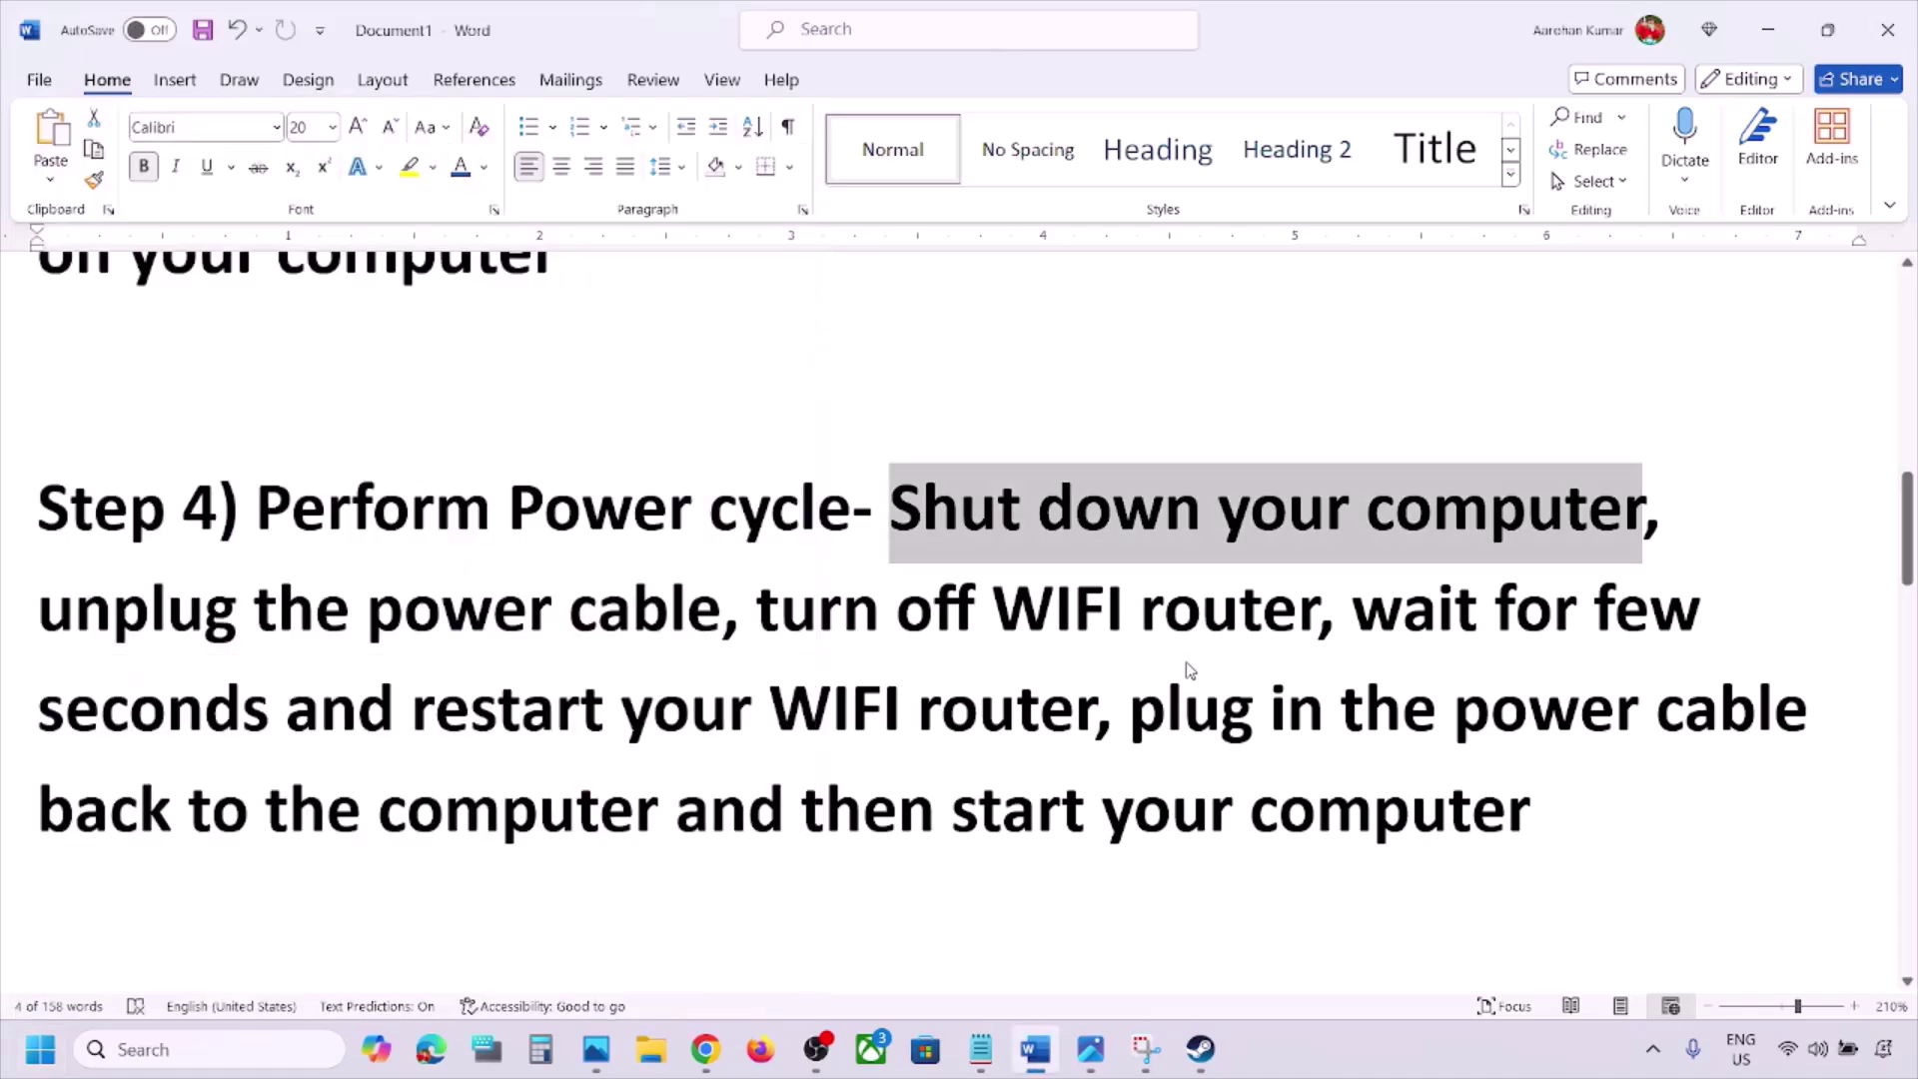
# Highlight the instructions in step 4 for plugging the power cable back in and starting the computer.
pyautogui.moveTo(90, 619); pyautogui.dragTo(607, 846)
pyautogui.click(849, 625)
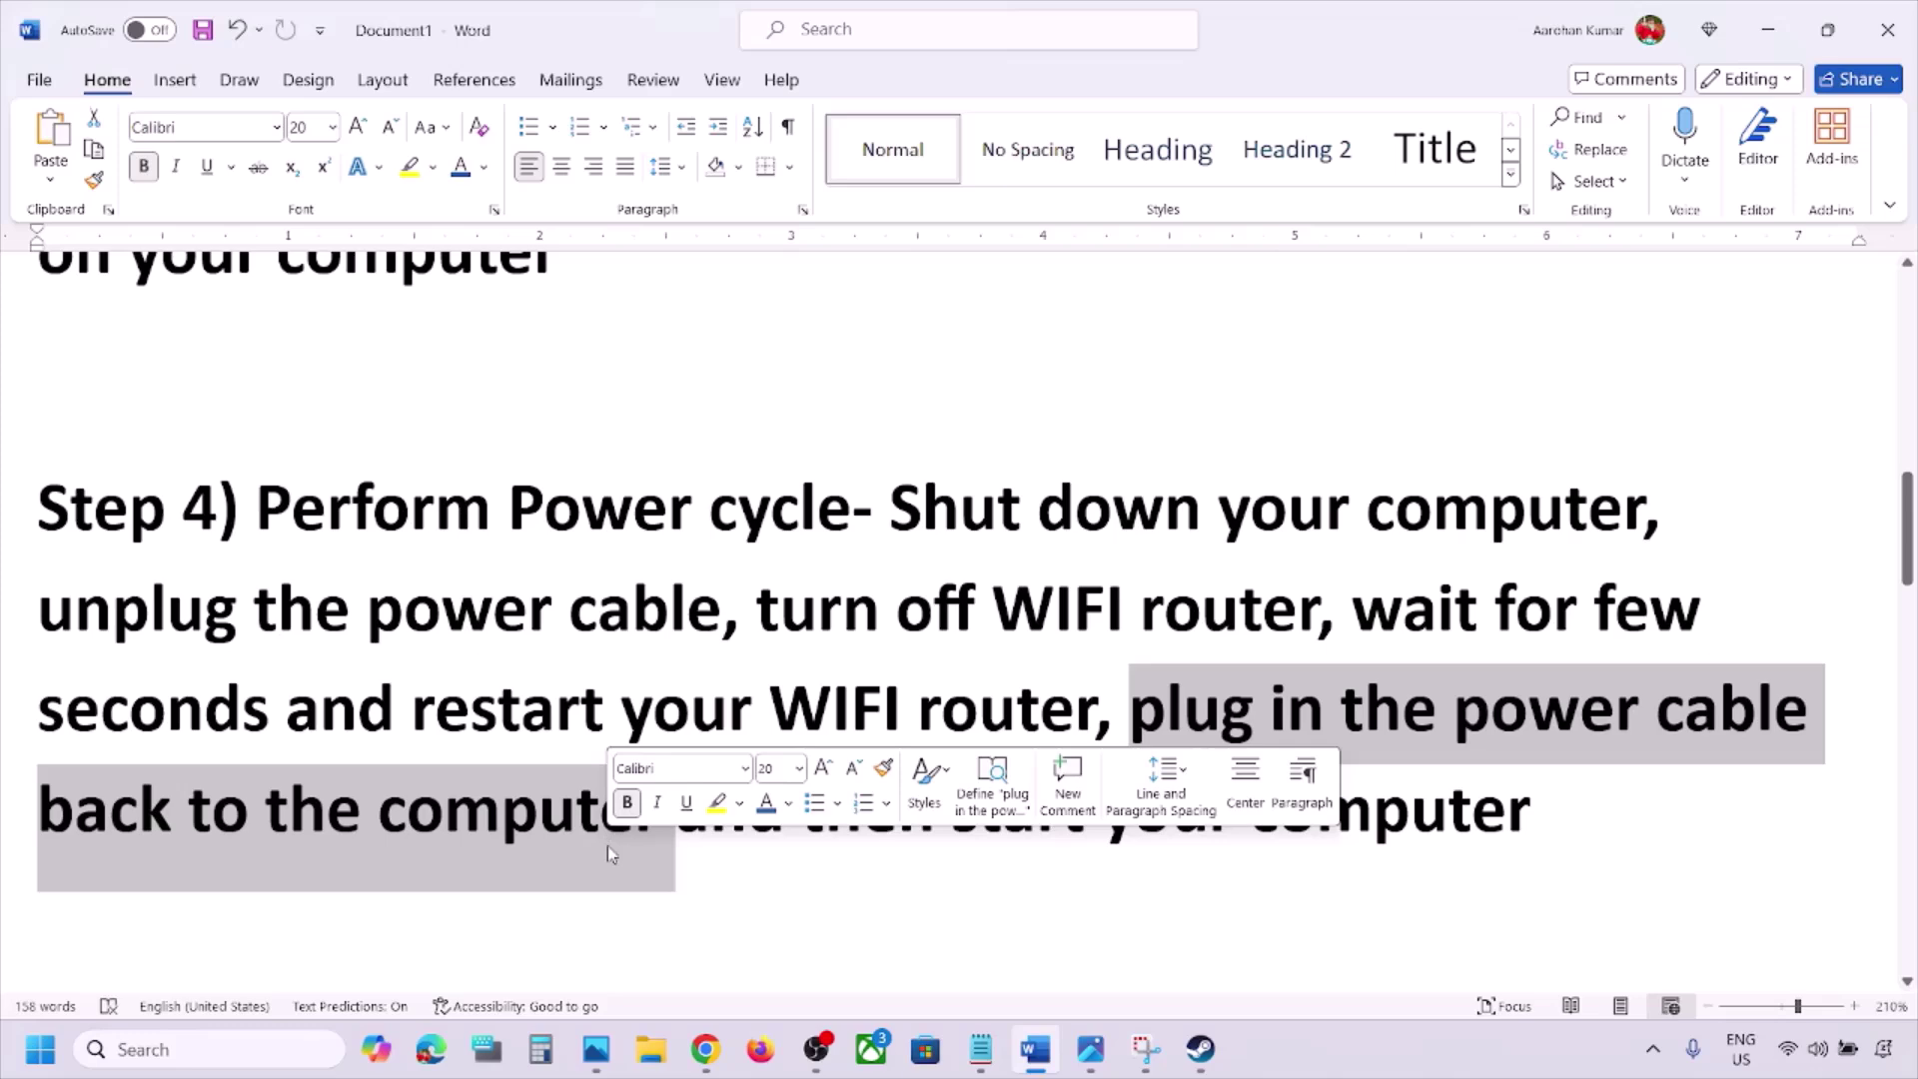
pyautogui.click(860, 844)
pyautogui.moveTo(807, 818); pyautogui.dragTo(1531, 815)
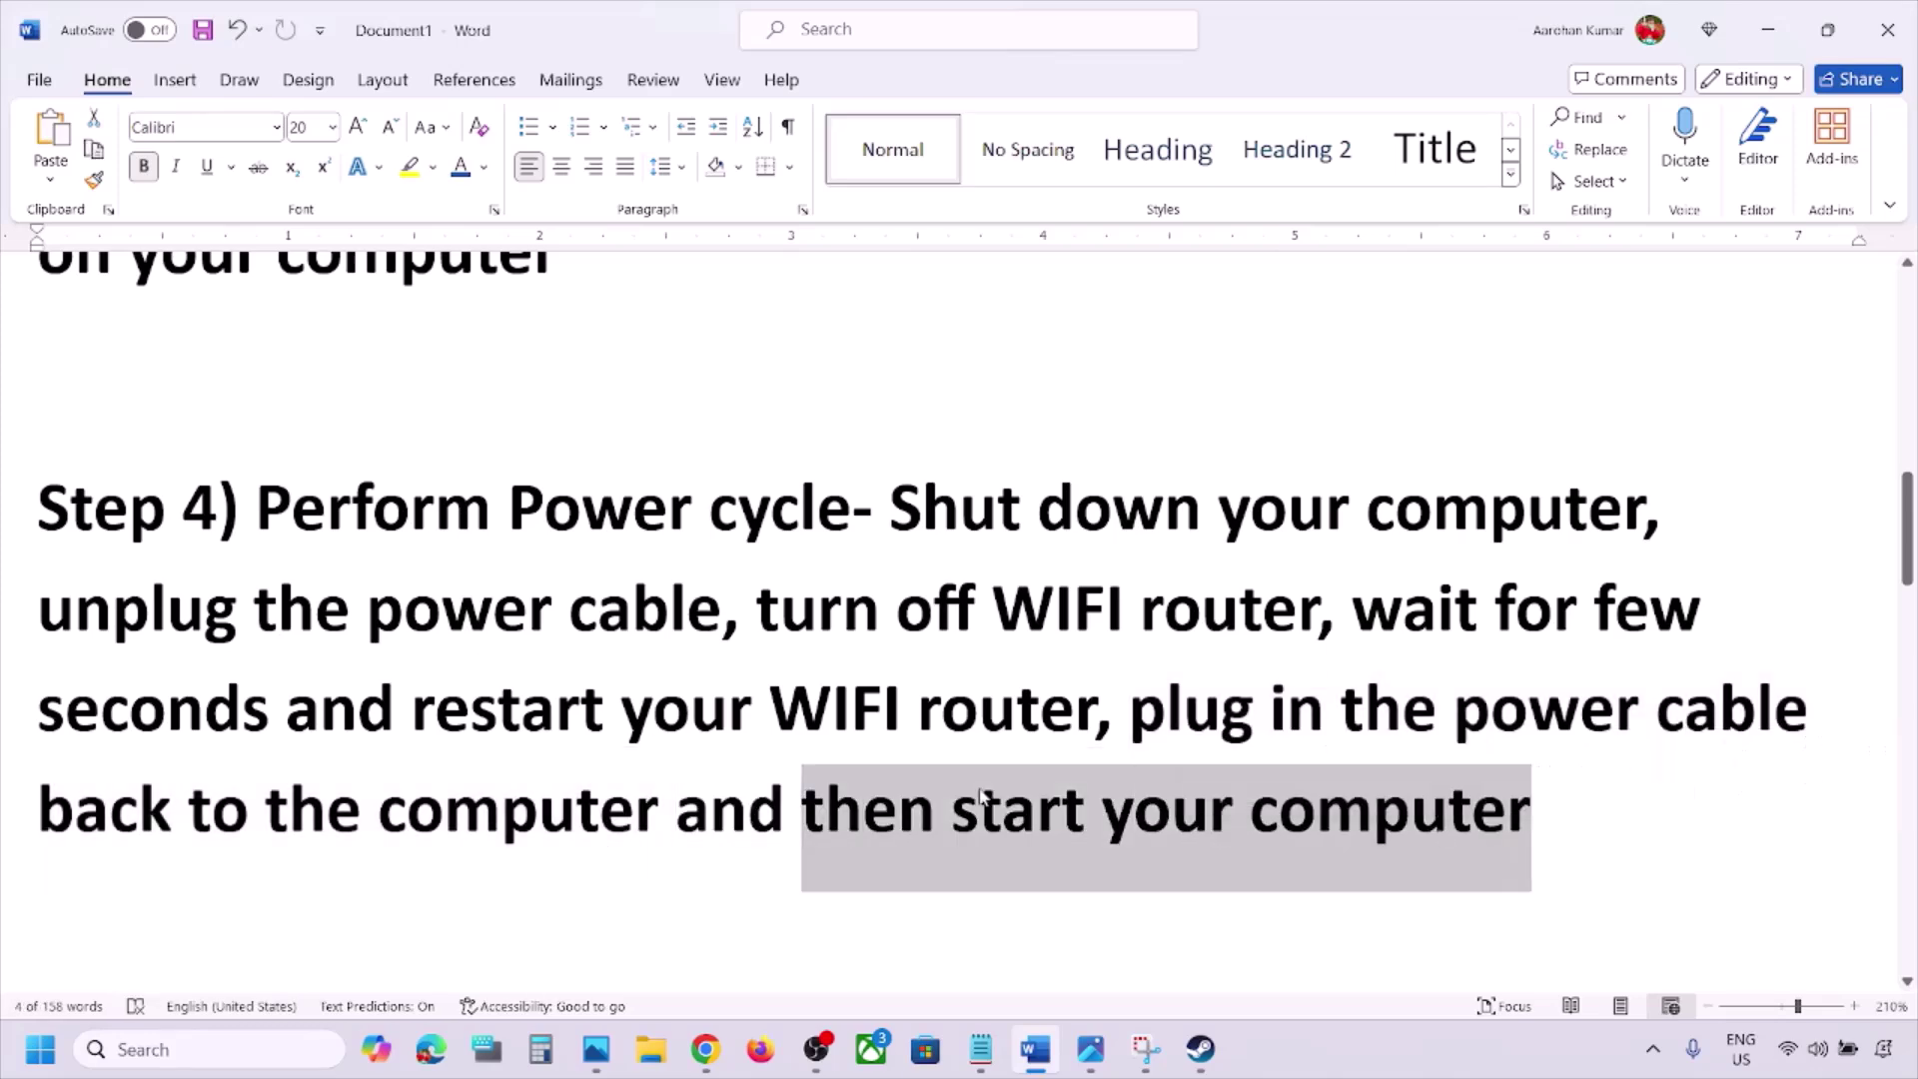
pyautogui.click(583, 739)
# Search Windows for "cmd" and run Command Prompt as administrator.
pyautogui.scroll(-5, 583, 739)
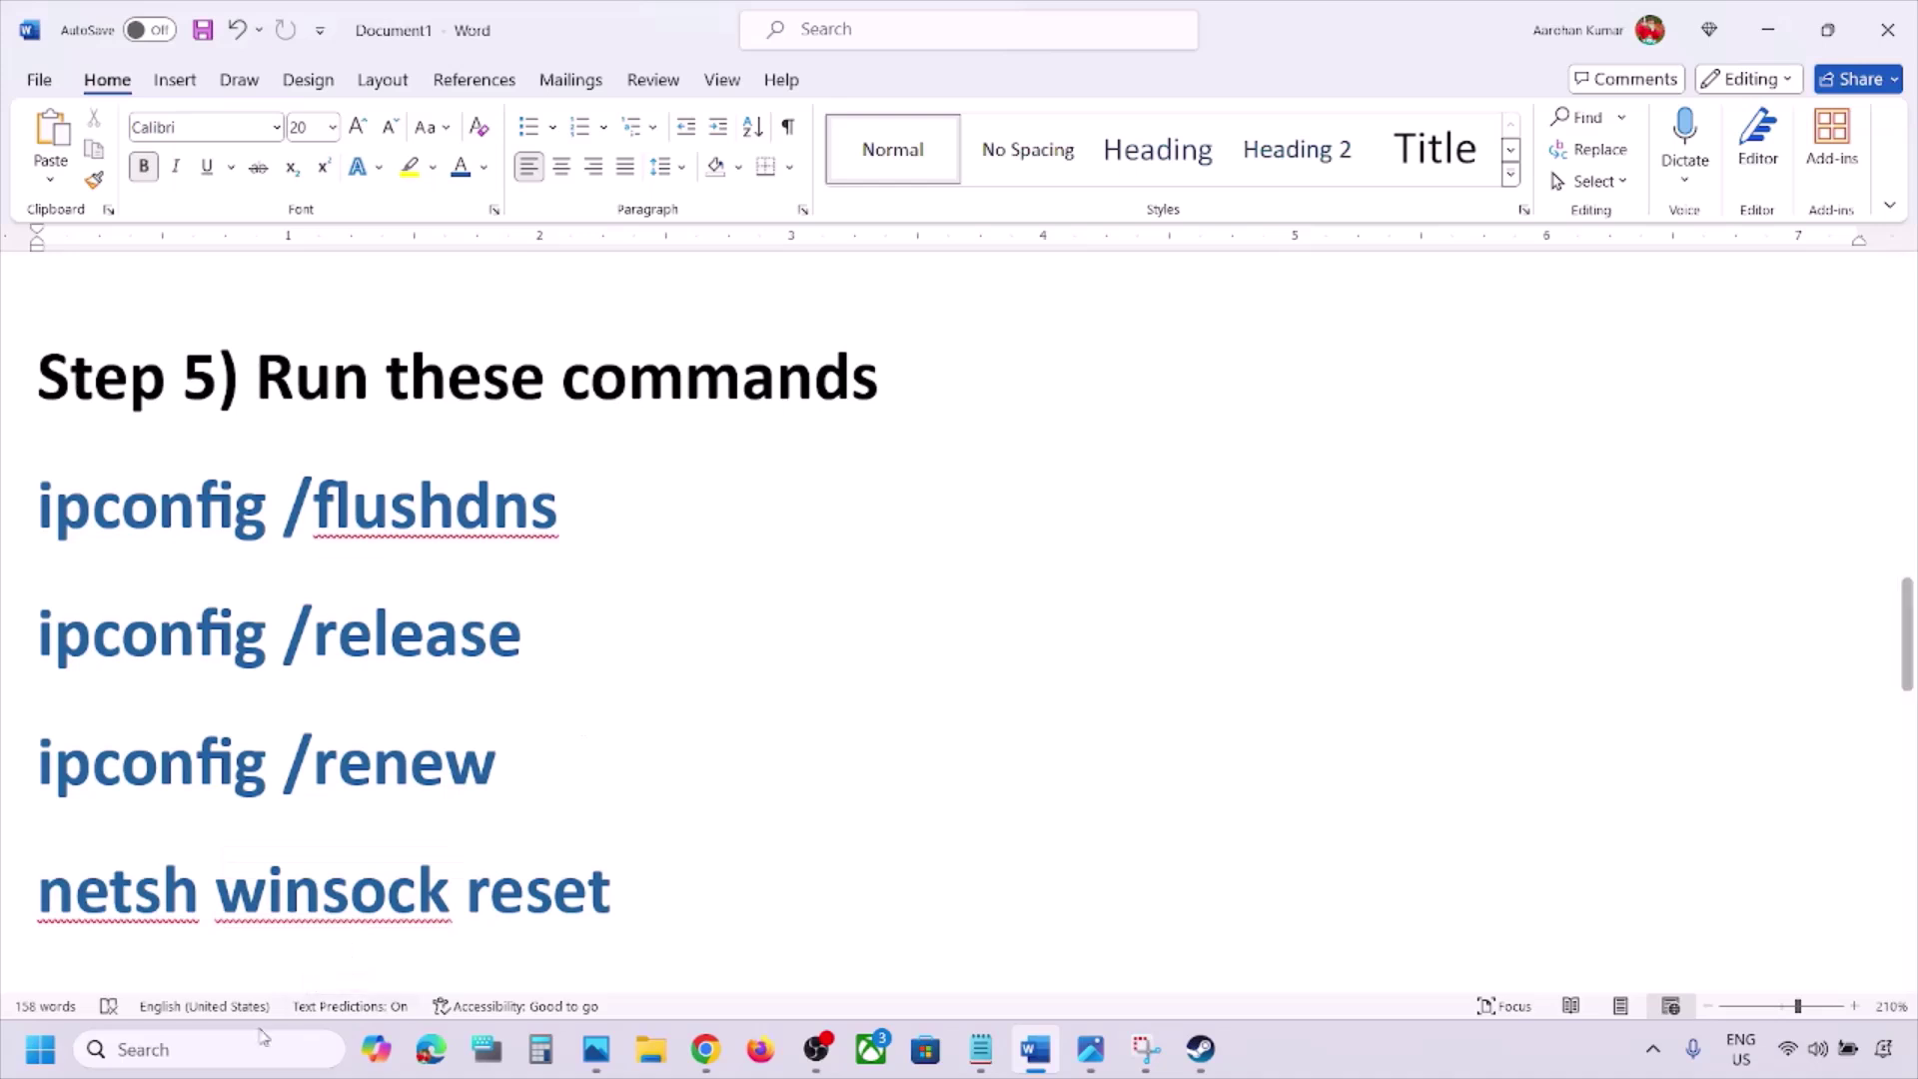
pyautogui.click(206, 1051)
pyautogui.write('cmd')
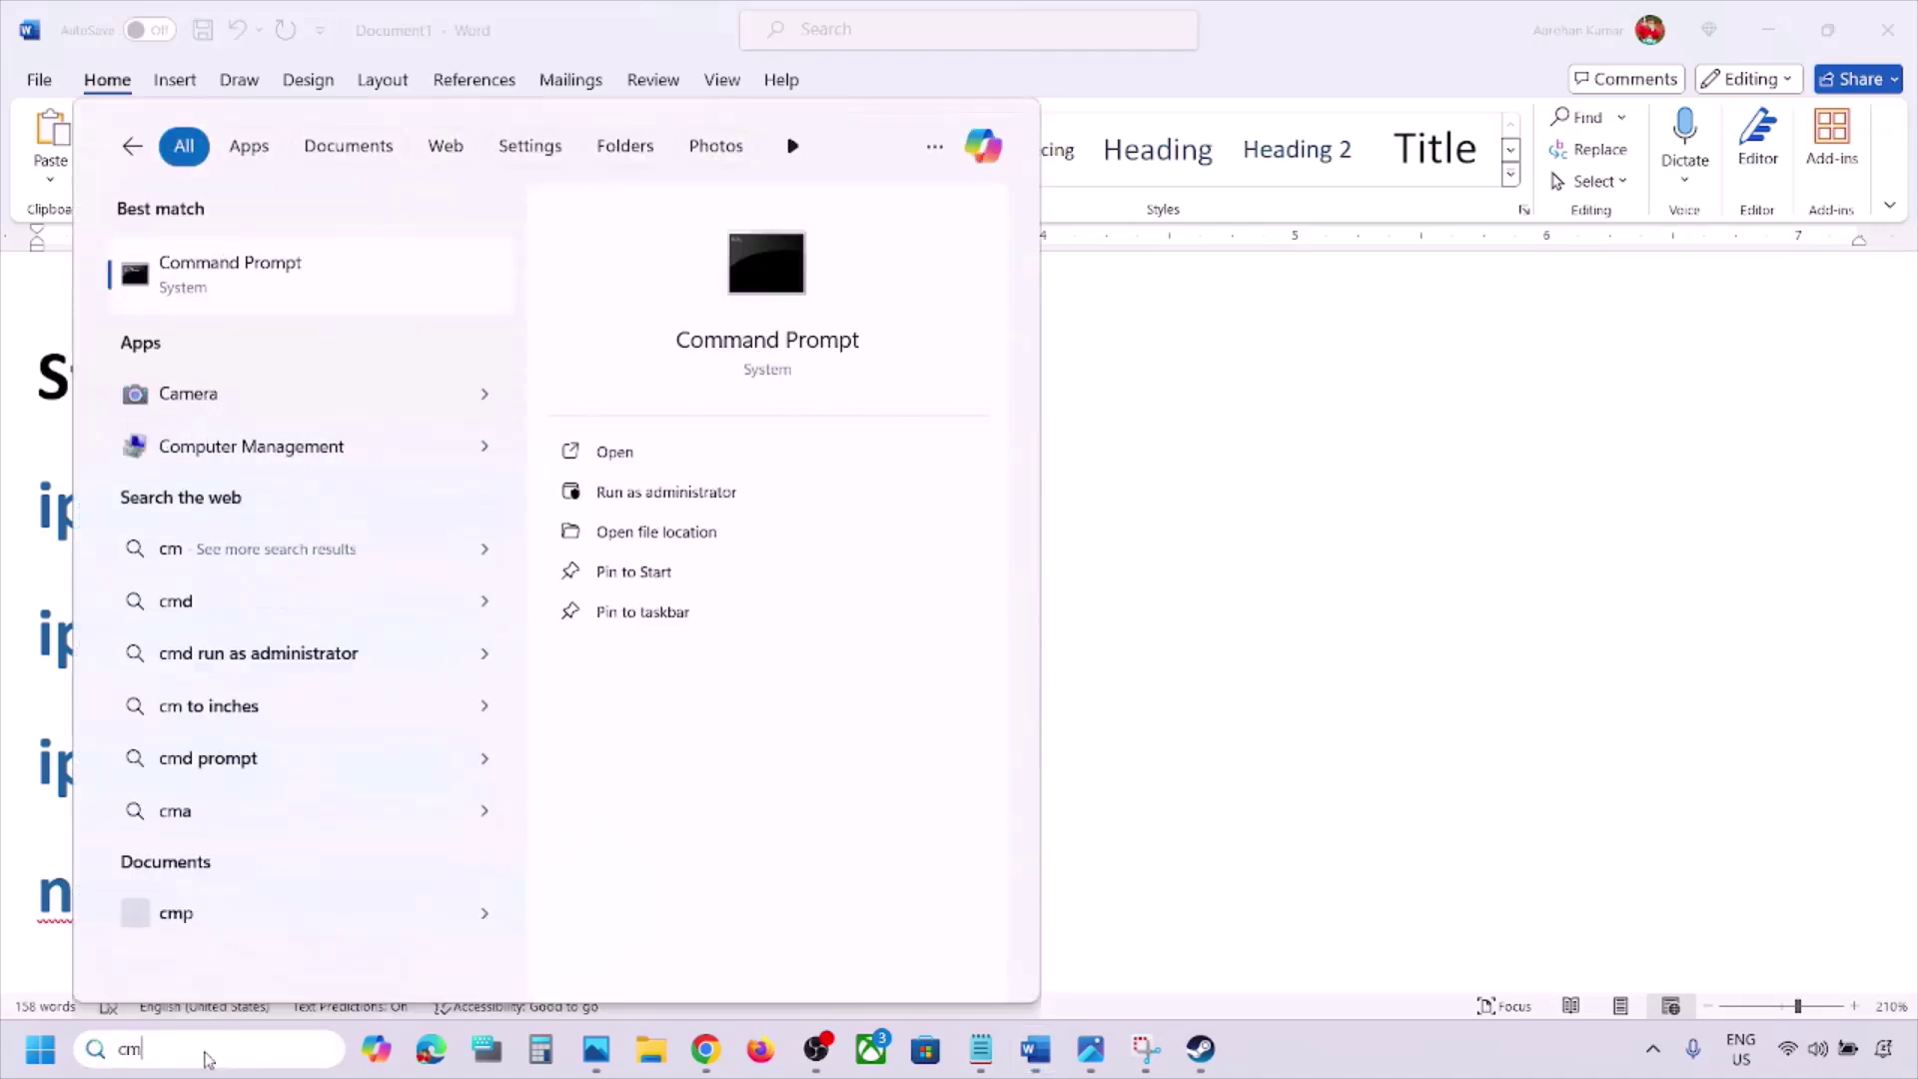
pyautogui.rightClick(243, 292)
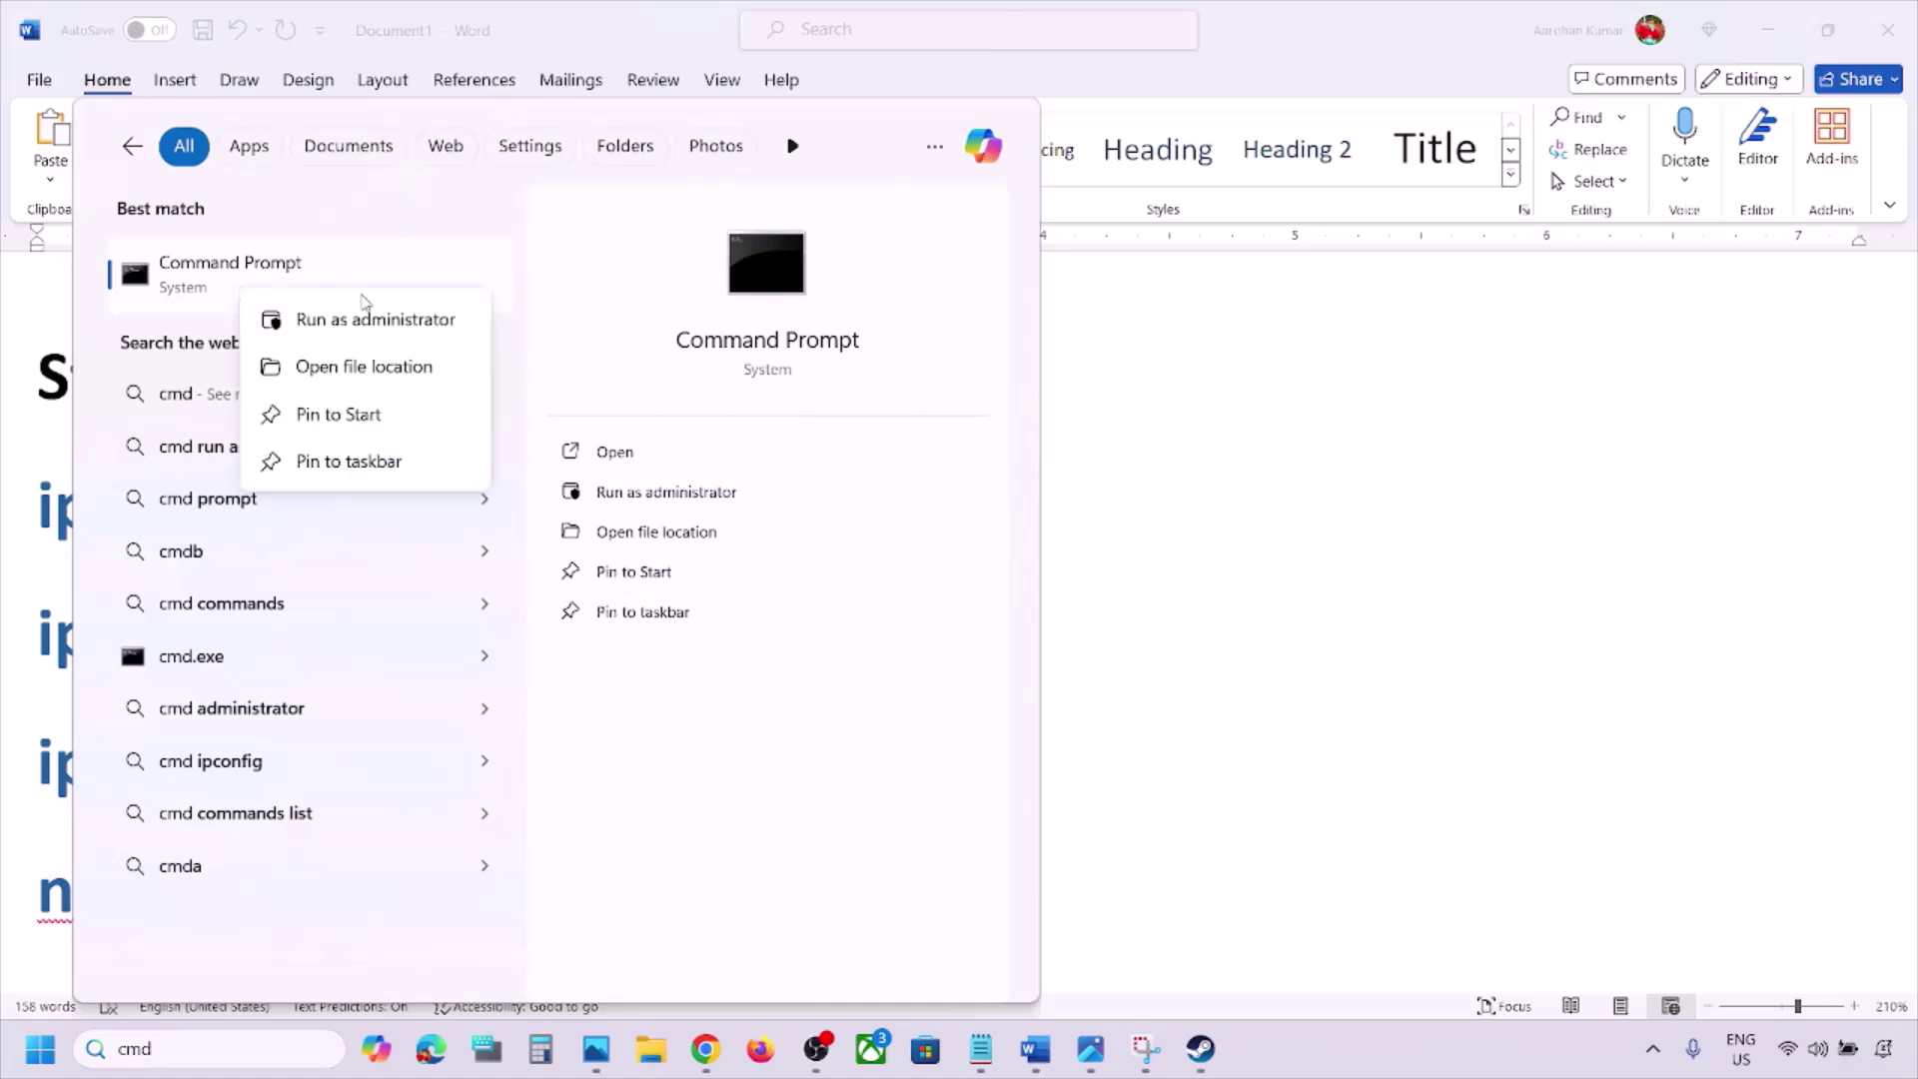
pyautogui.click(410, 321)
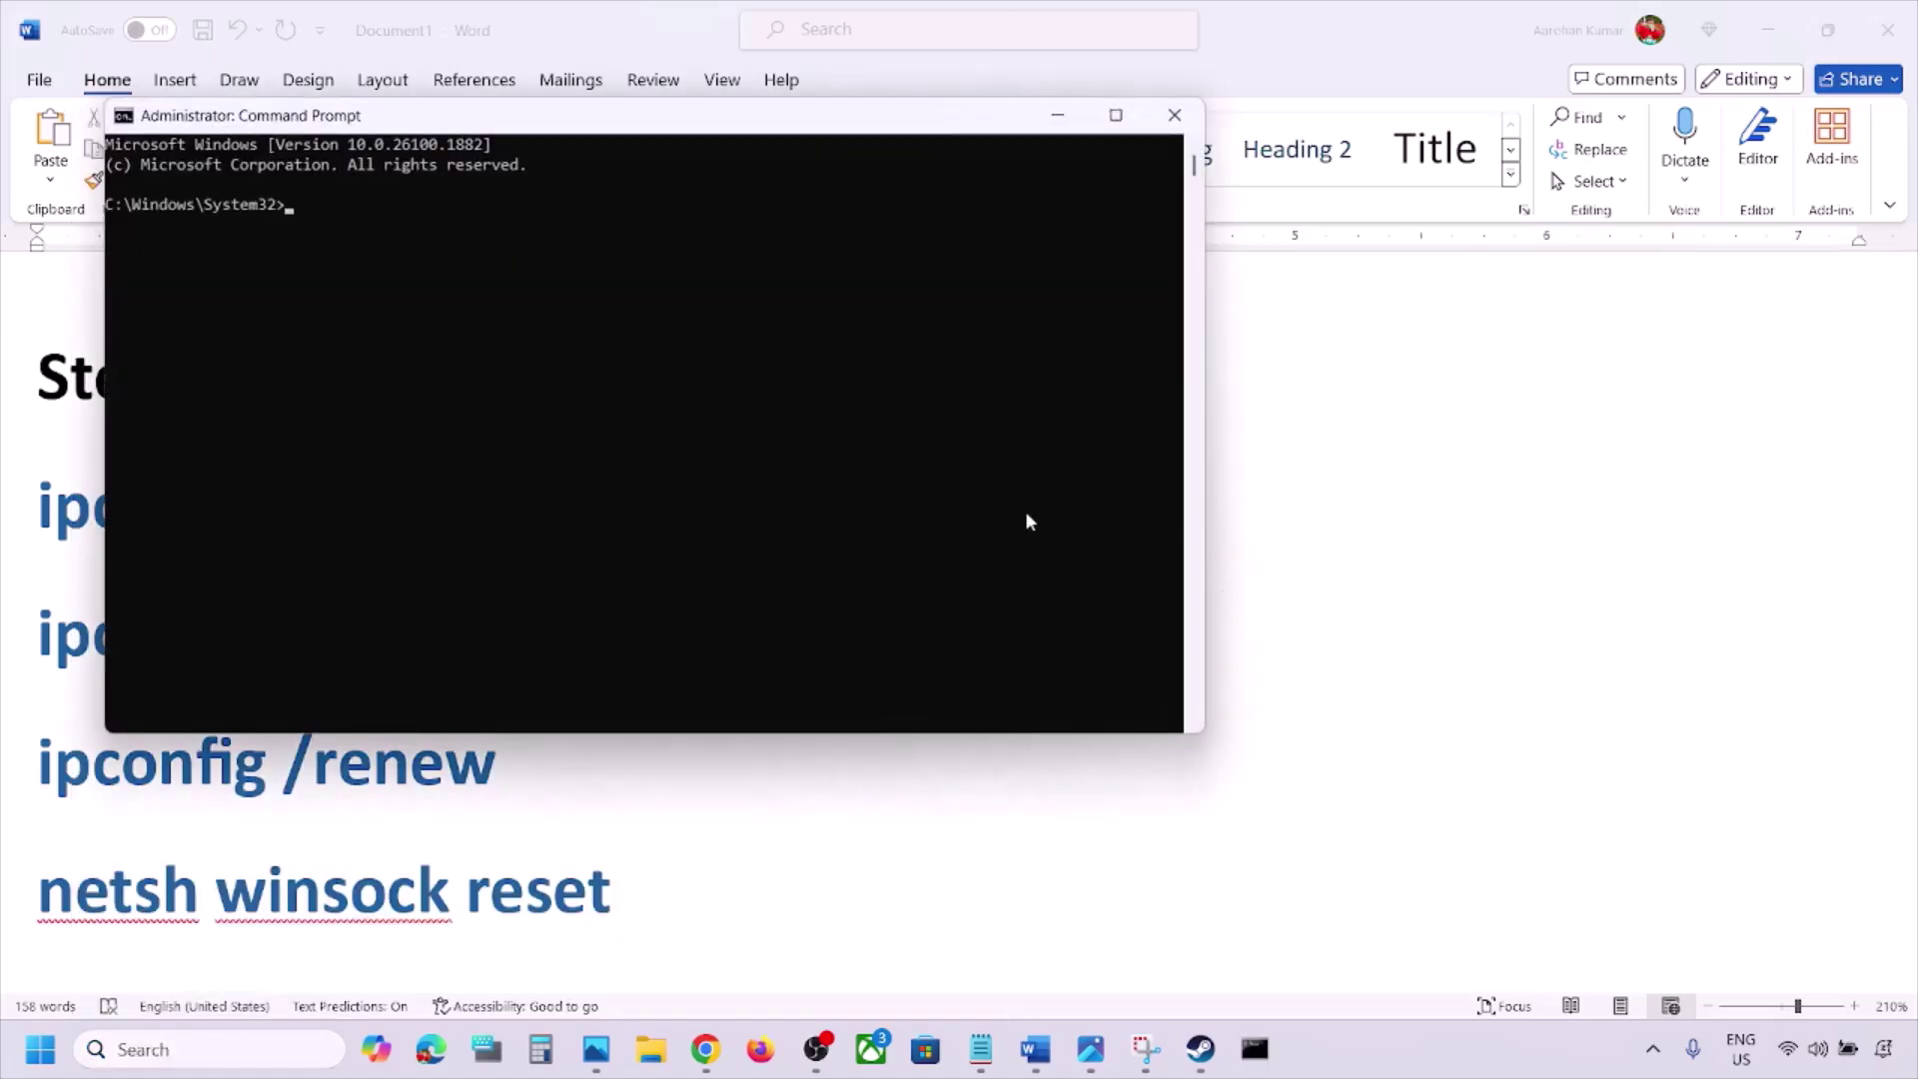
# Copy "ipconfig /flushdns" from step 5 of the Word notes and run it in Command Prompt.
pyautogui.click(1251, 549)
pyautogui.doubleClick(555, 533)
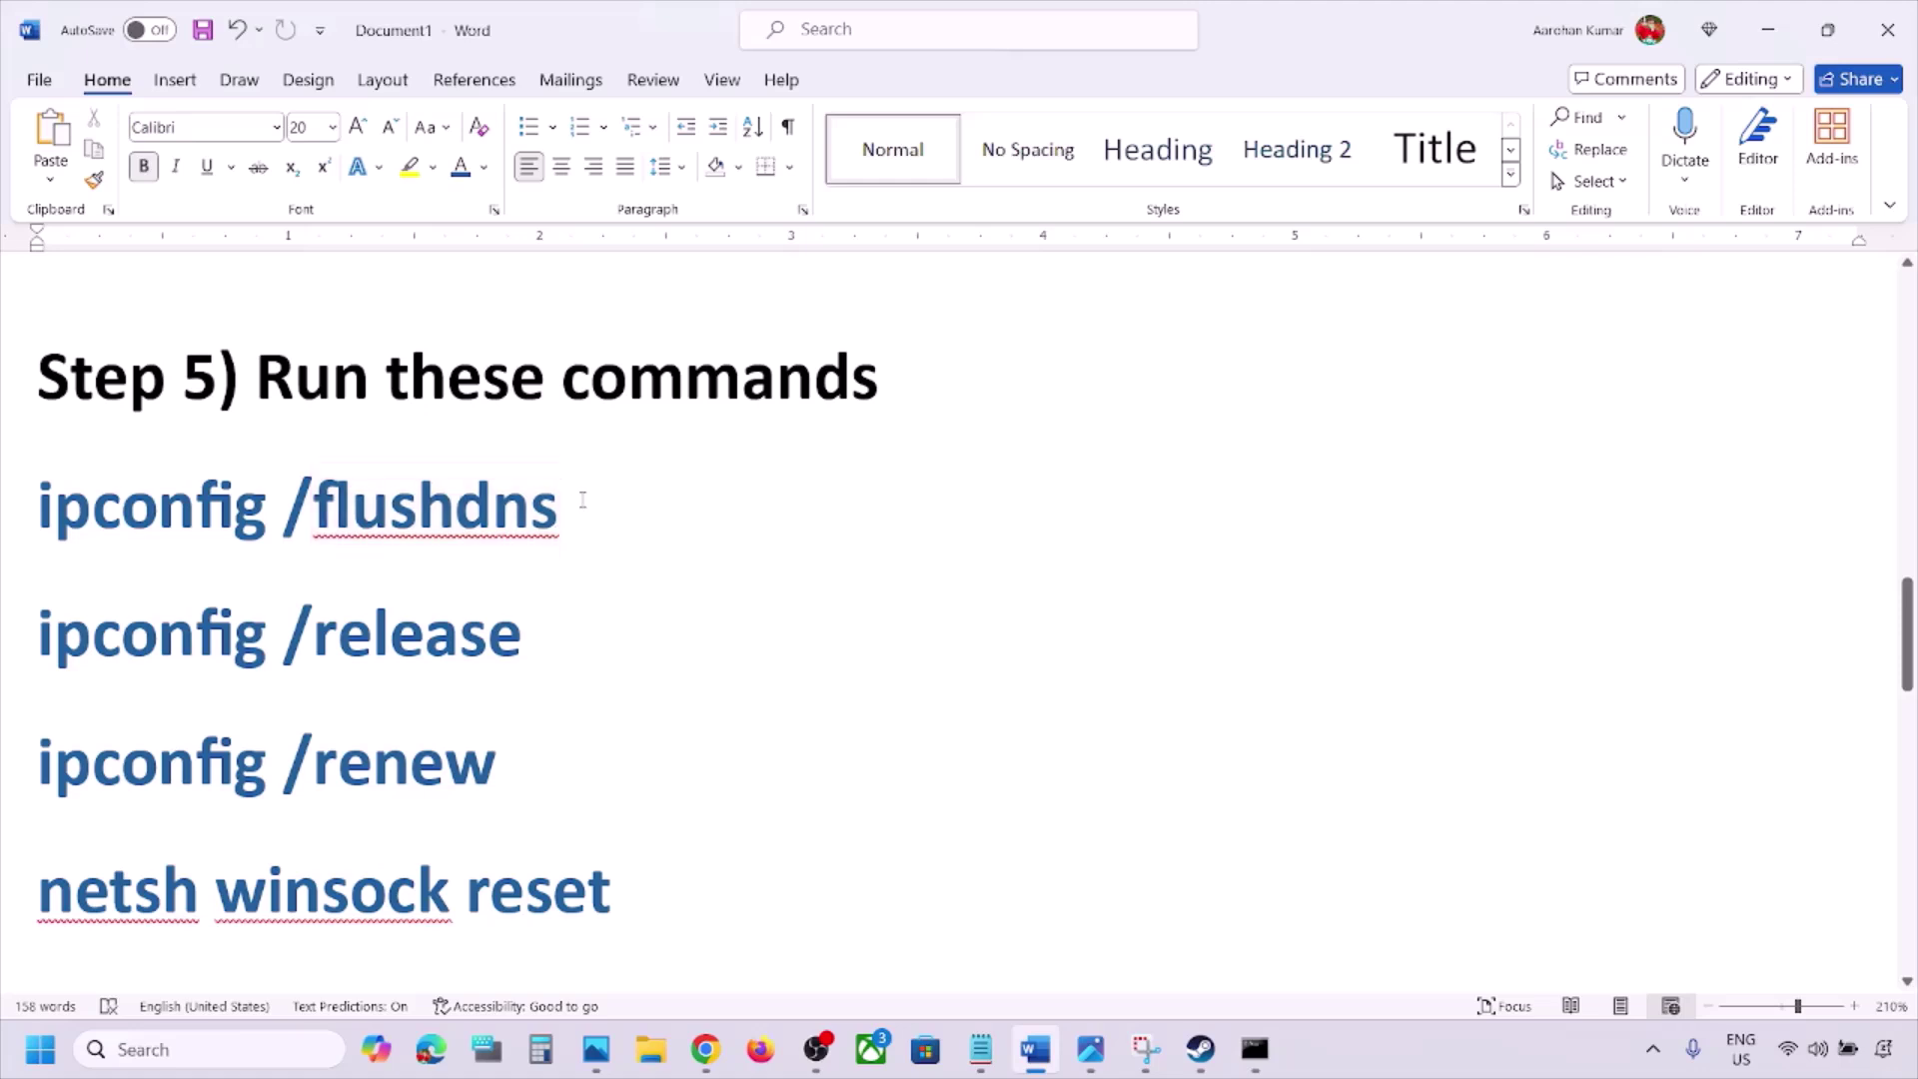
pyautogui.moveTo(582, 497); pyautogui.dragTo(42, 500)
pyautogui.rightClick(44, 462)
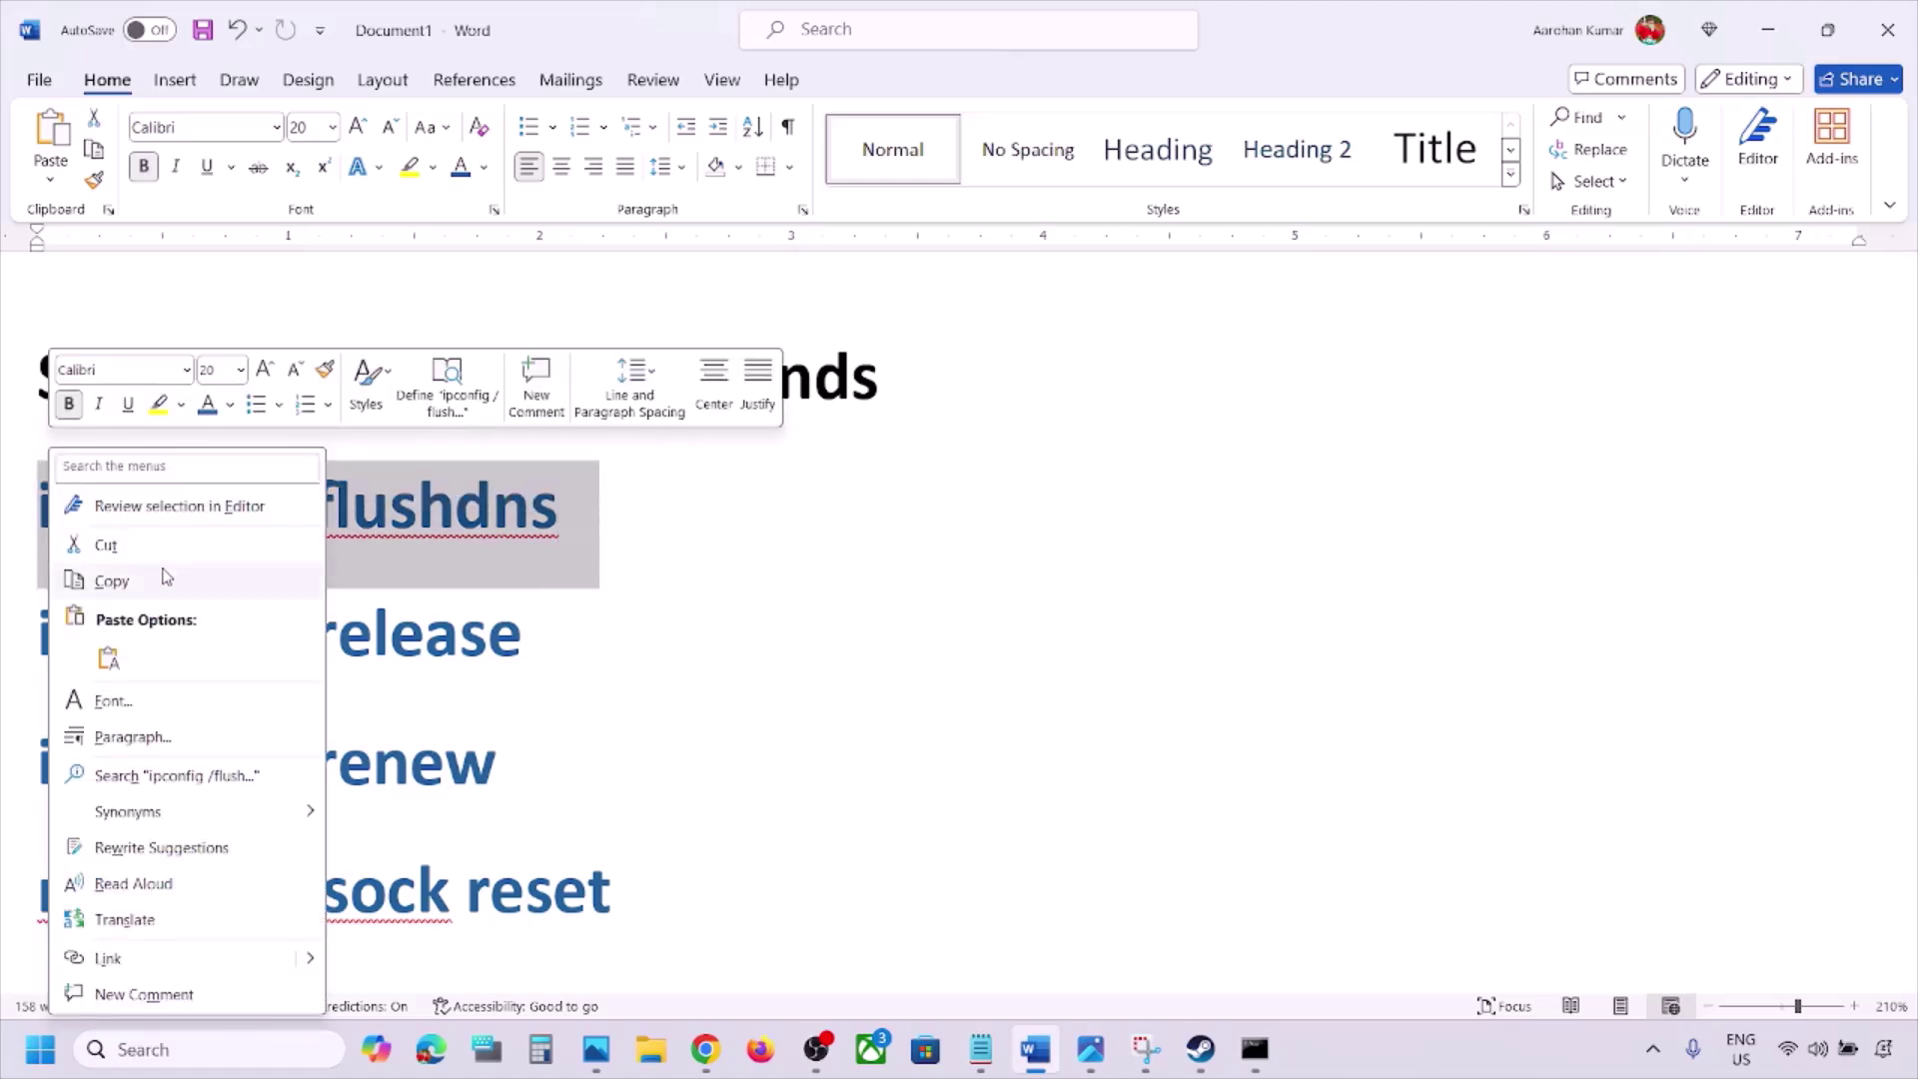
pyautogui.click(167, 580)
pyautogui.click(1255, 1049)
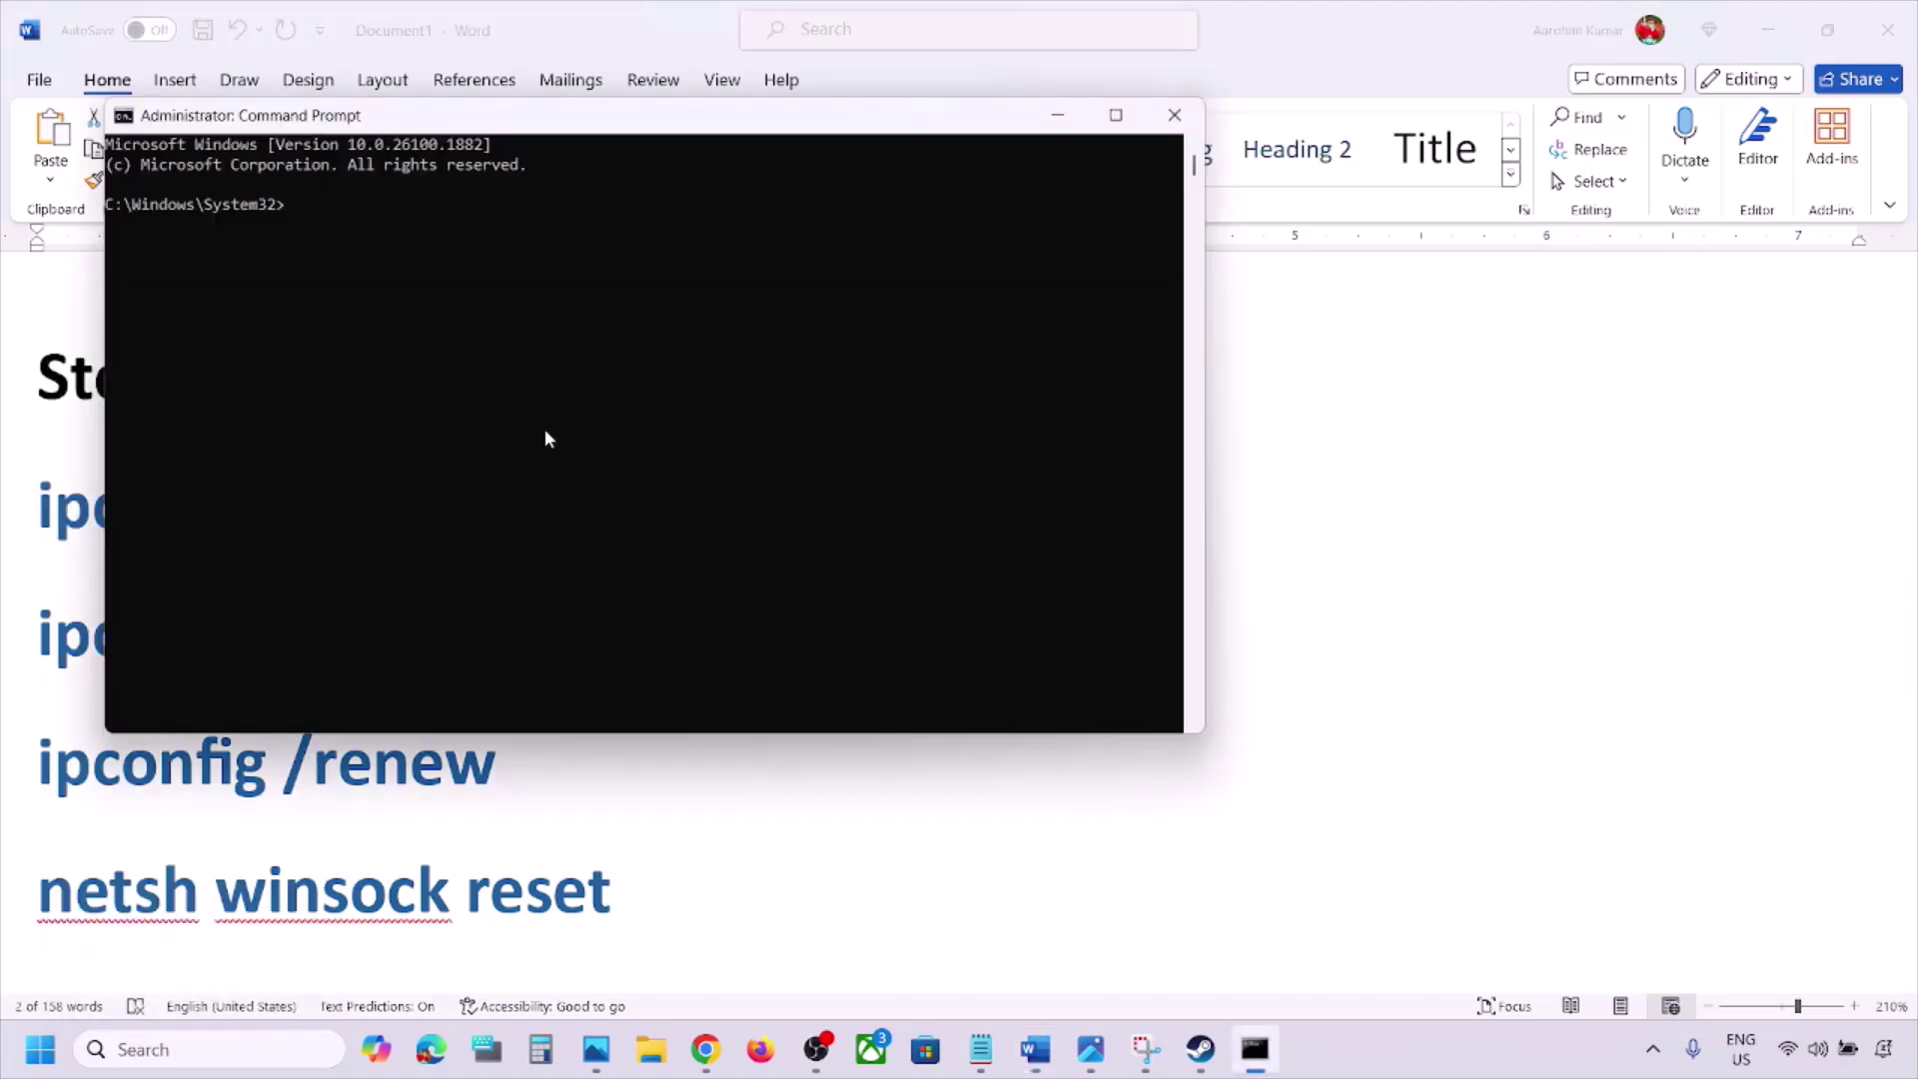
pyautogui.hotkey('ctrl', 'v')
pyautogui.press('Return')
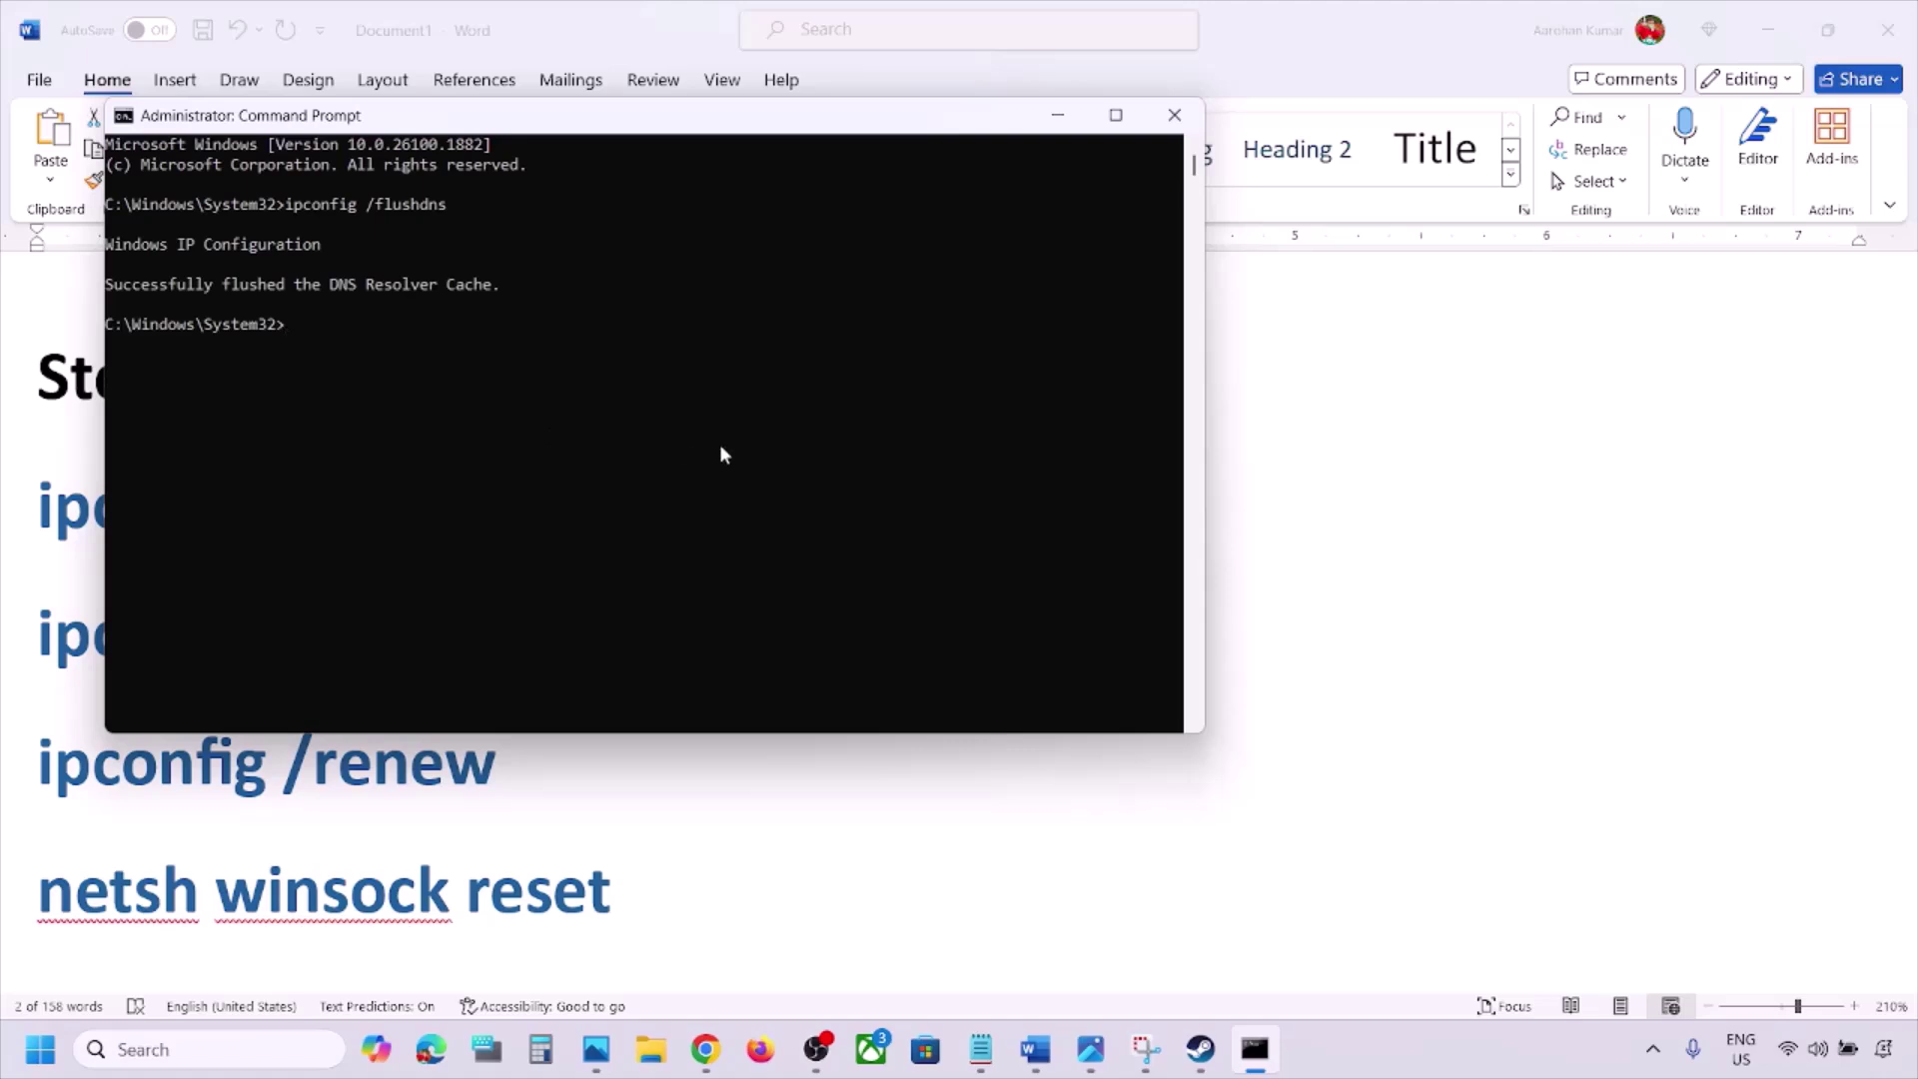
# Copy "ipconfig /release" from the Word notes and run it in Command Prompt.
pyautogui.hotkey('alt', 'Tab')
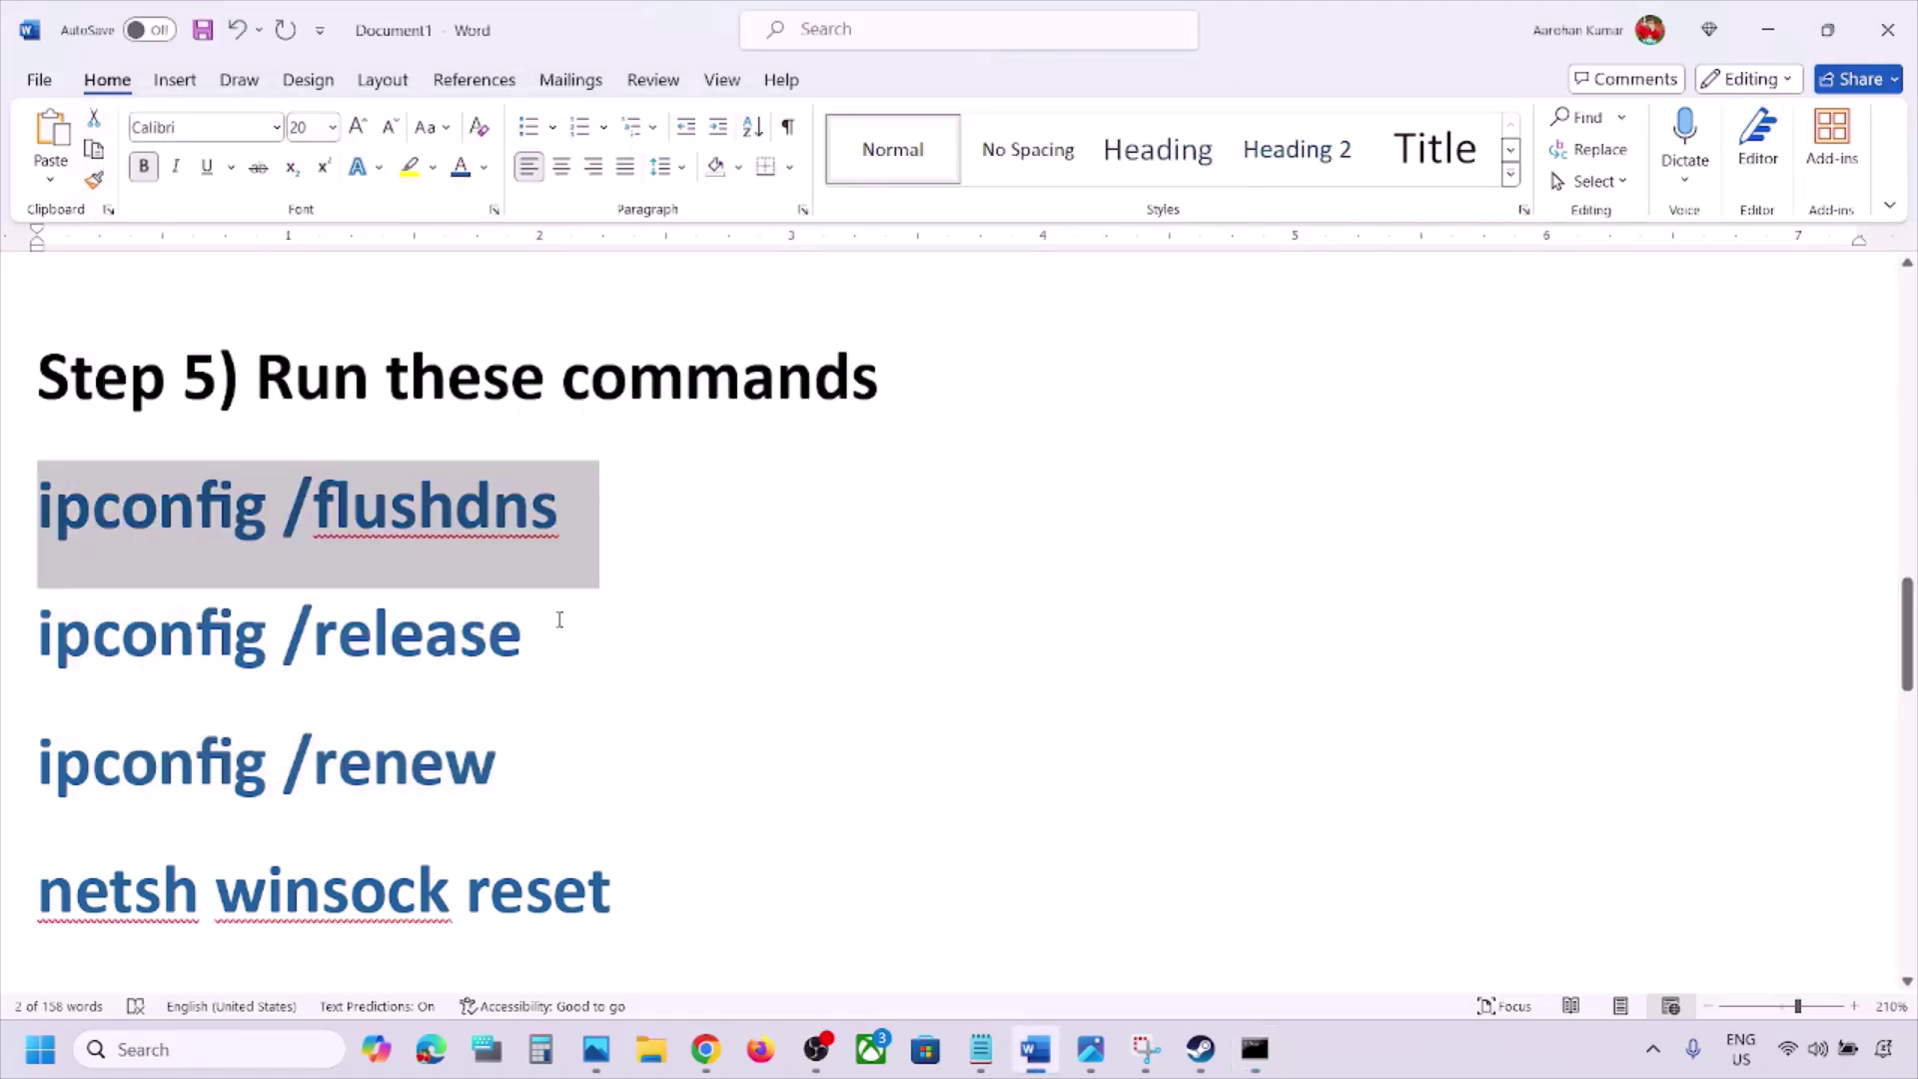
pyautogui.moveTo(560, 620); pyautogui.dragTo(38, 640)
pyautogui.rightClick(116, 651)
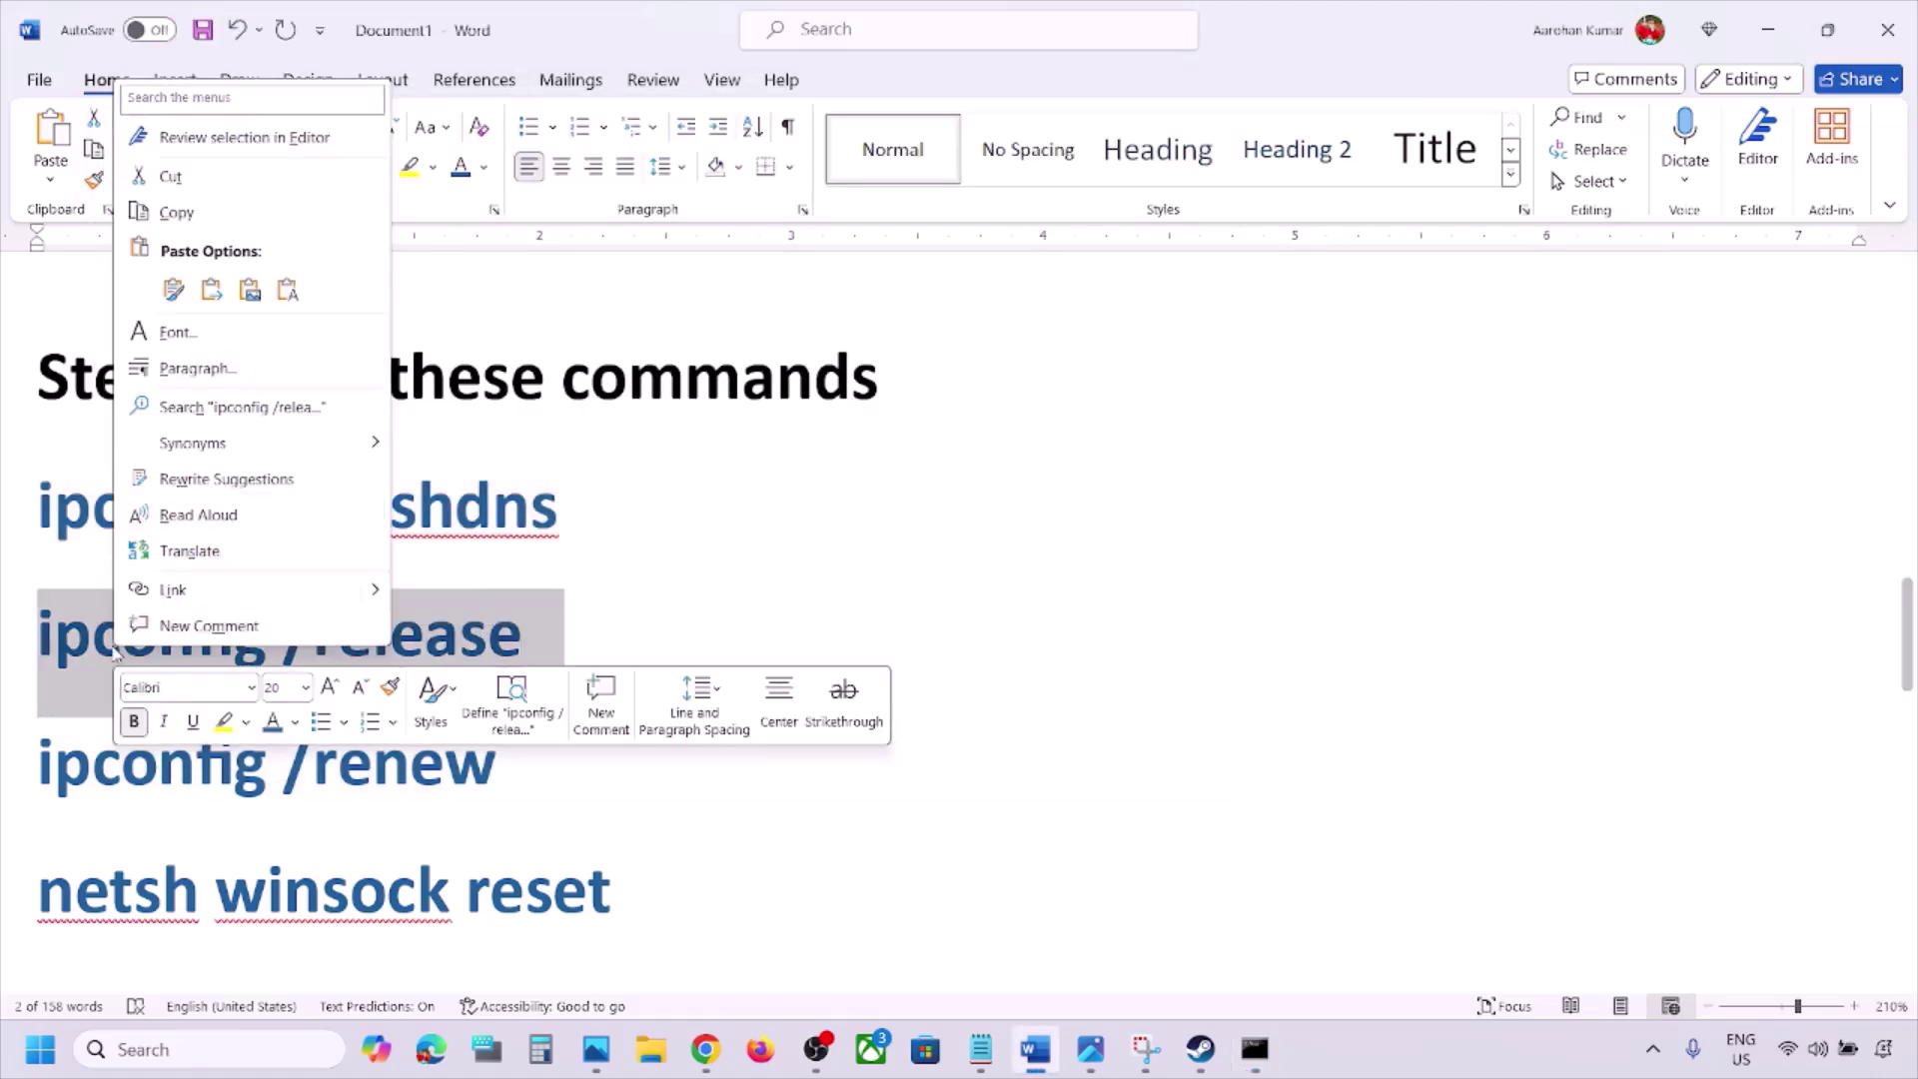
pyautogui.click(206, 222)
pyautogui.hotkey('alt', 'Tab')
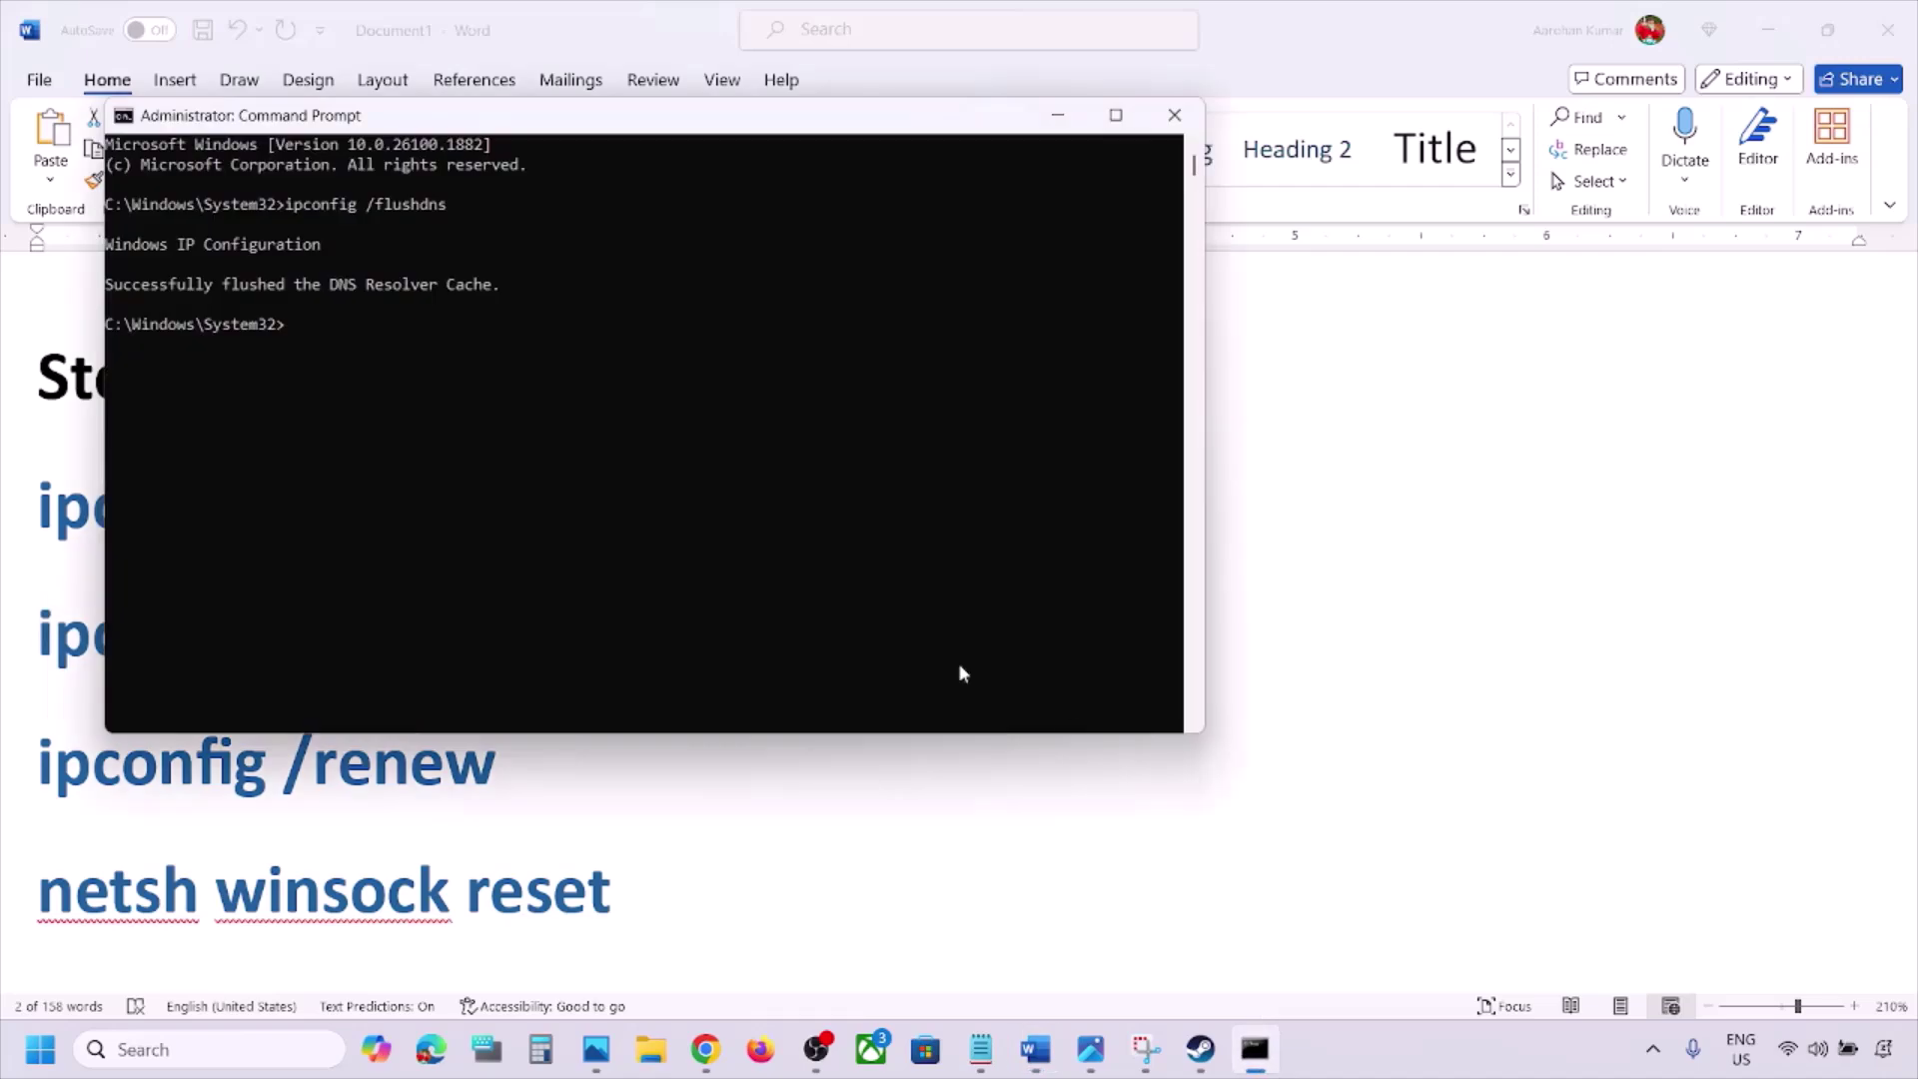
pyautogui.hotkey('ctrl', 'v')
pyautogui.press('Return')
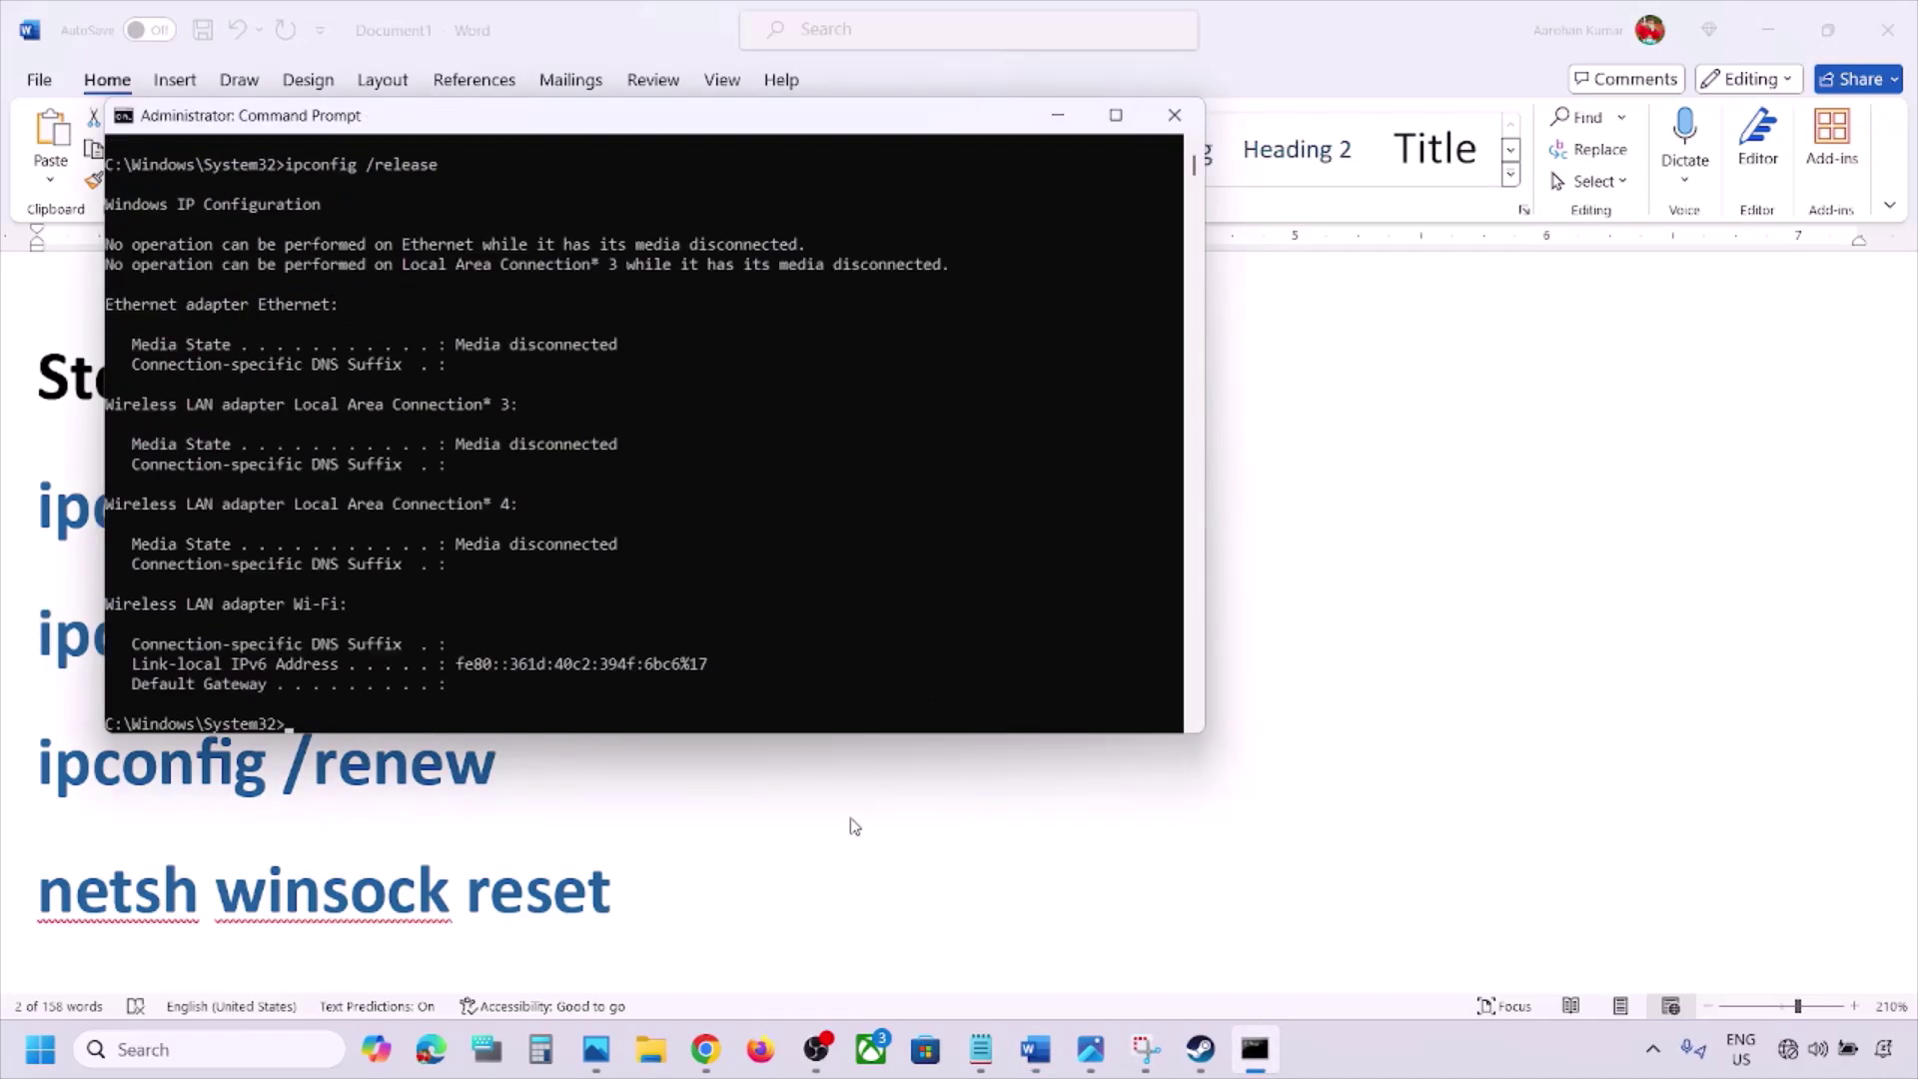
# Copy "ipconfig /renew" from the Word notes and run it in Command Prompt.
pyautogui.hotkey('alt', 'Tab')
pyautogui.scroll(-3, 635, 774)
pyautogui.scroll(1, 635, 774)
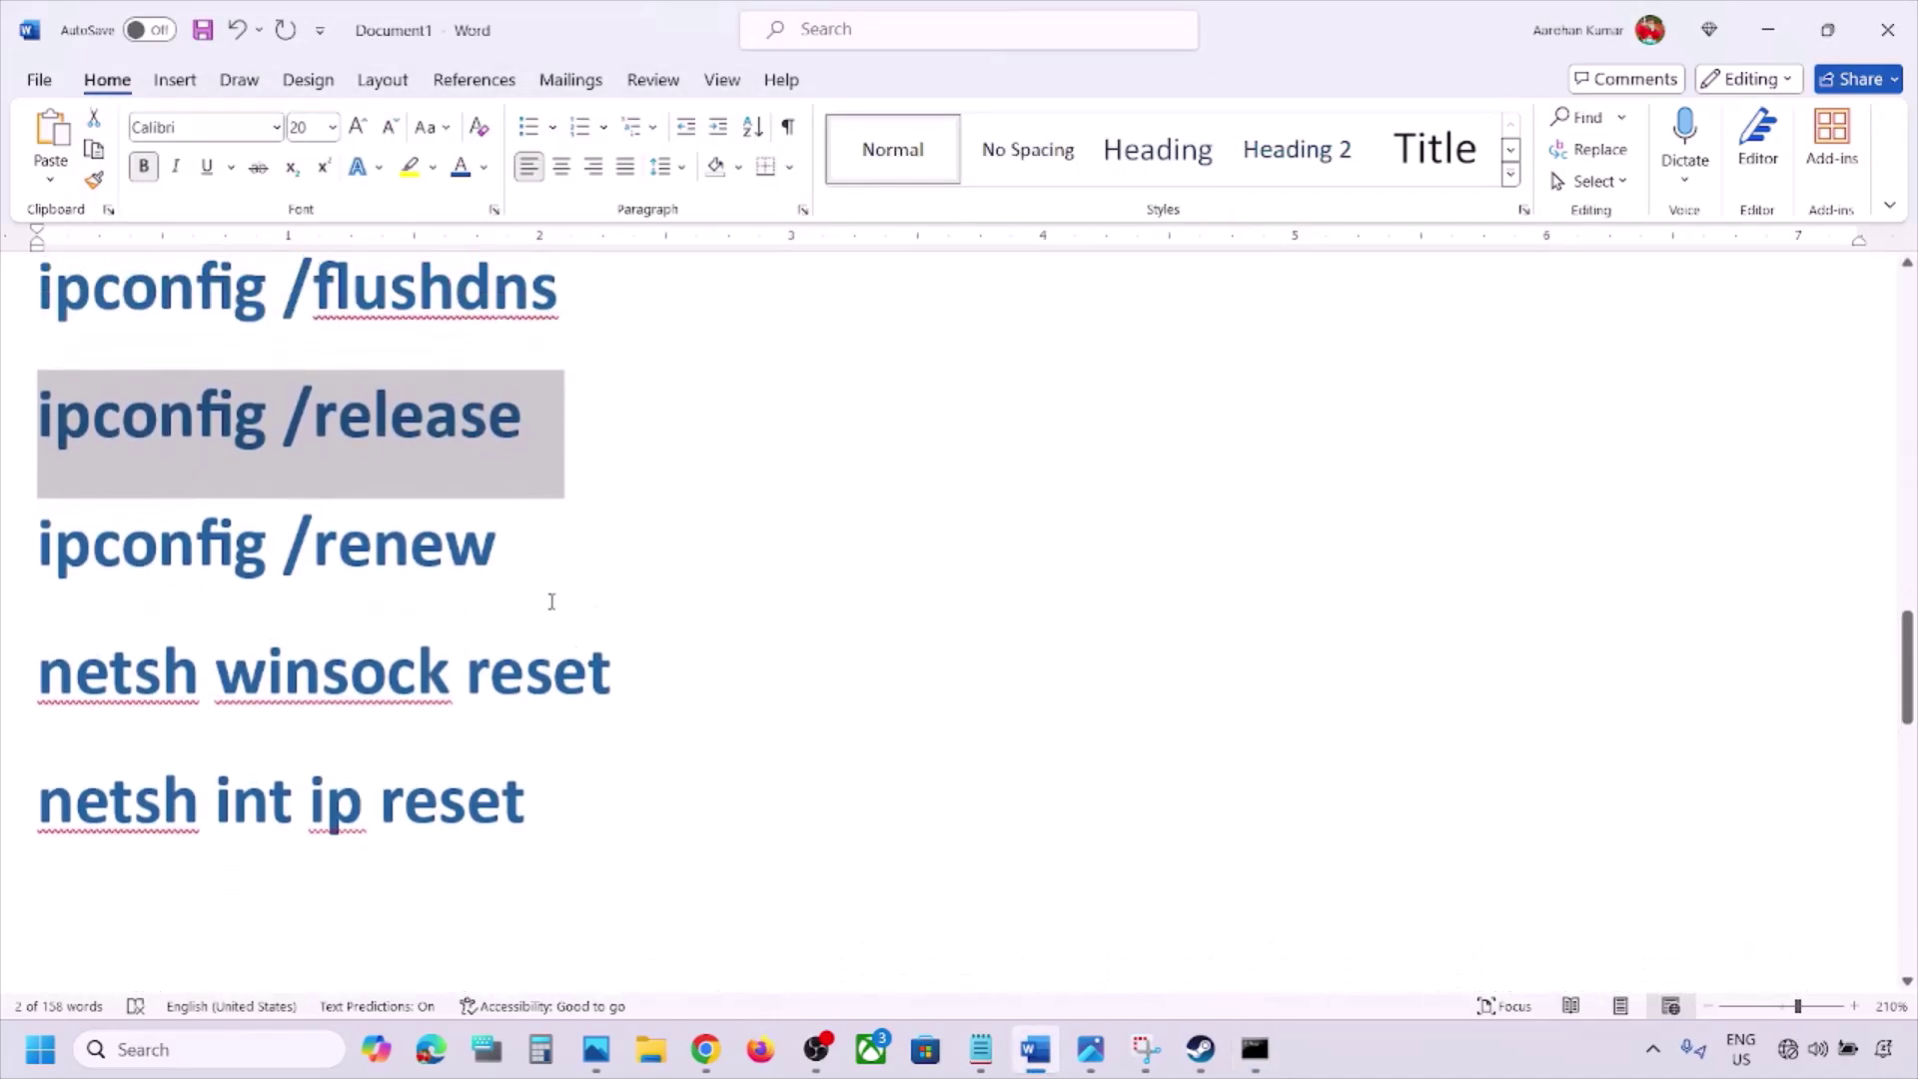
pyautogui.moveTo(515, 547); pyautogui.dragTo(164, 548)
pyautogui.hotkey('ctrl', 'c')
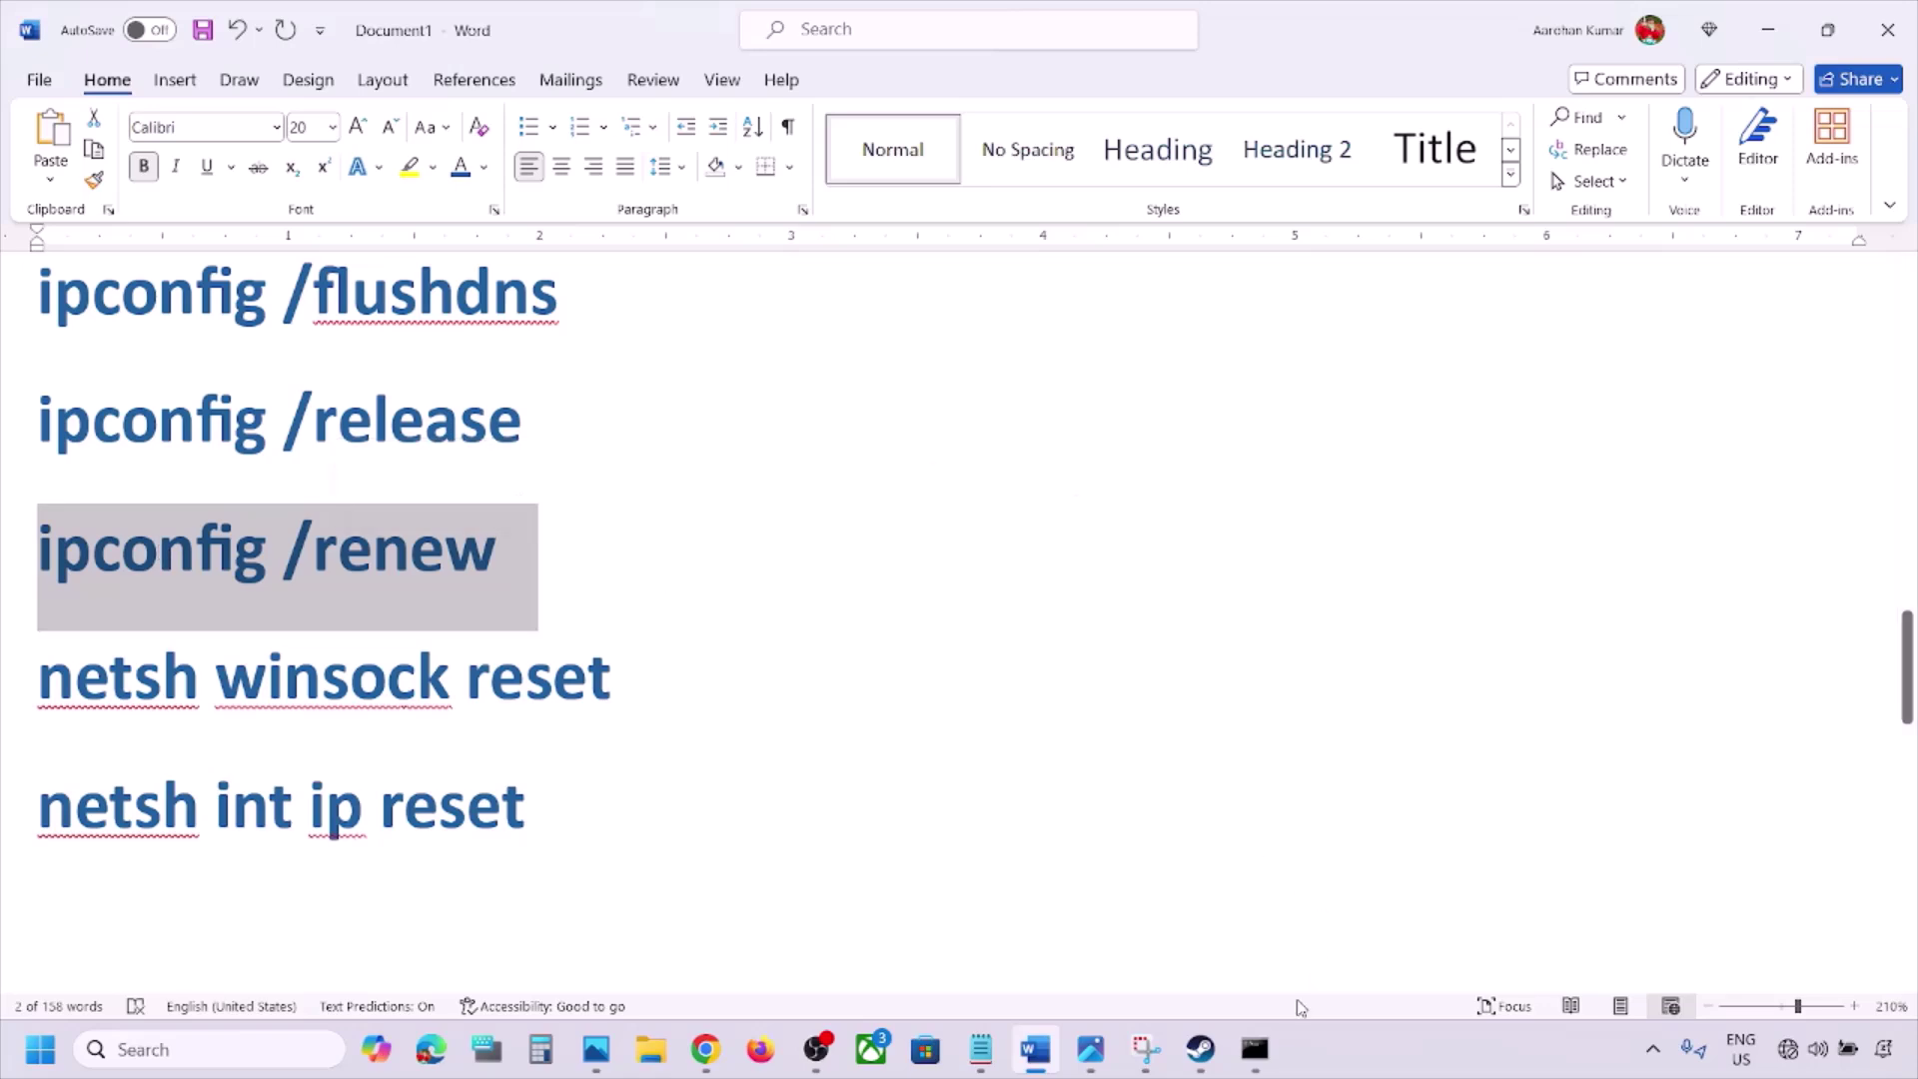
pyautogui.click(1255, 1049)
pyautogui.rightClick(984, 652)
pyautogui.press('Return')
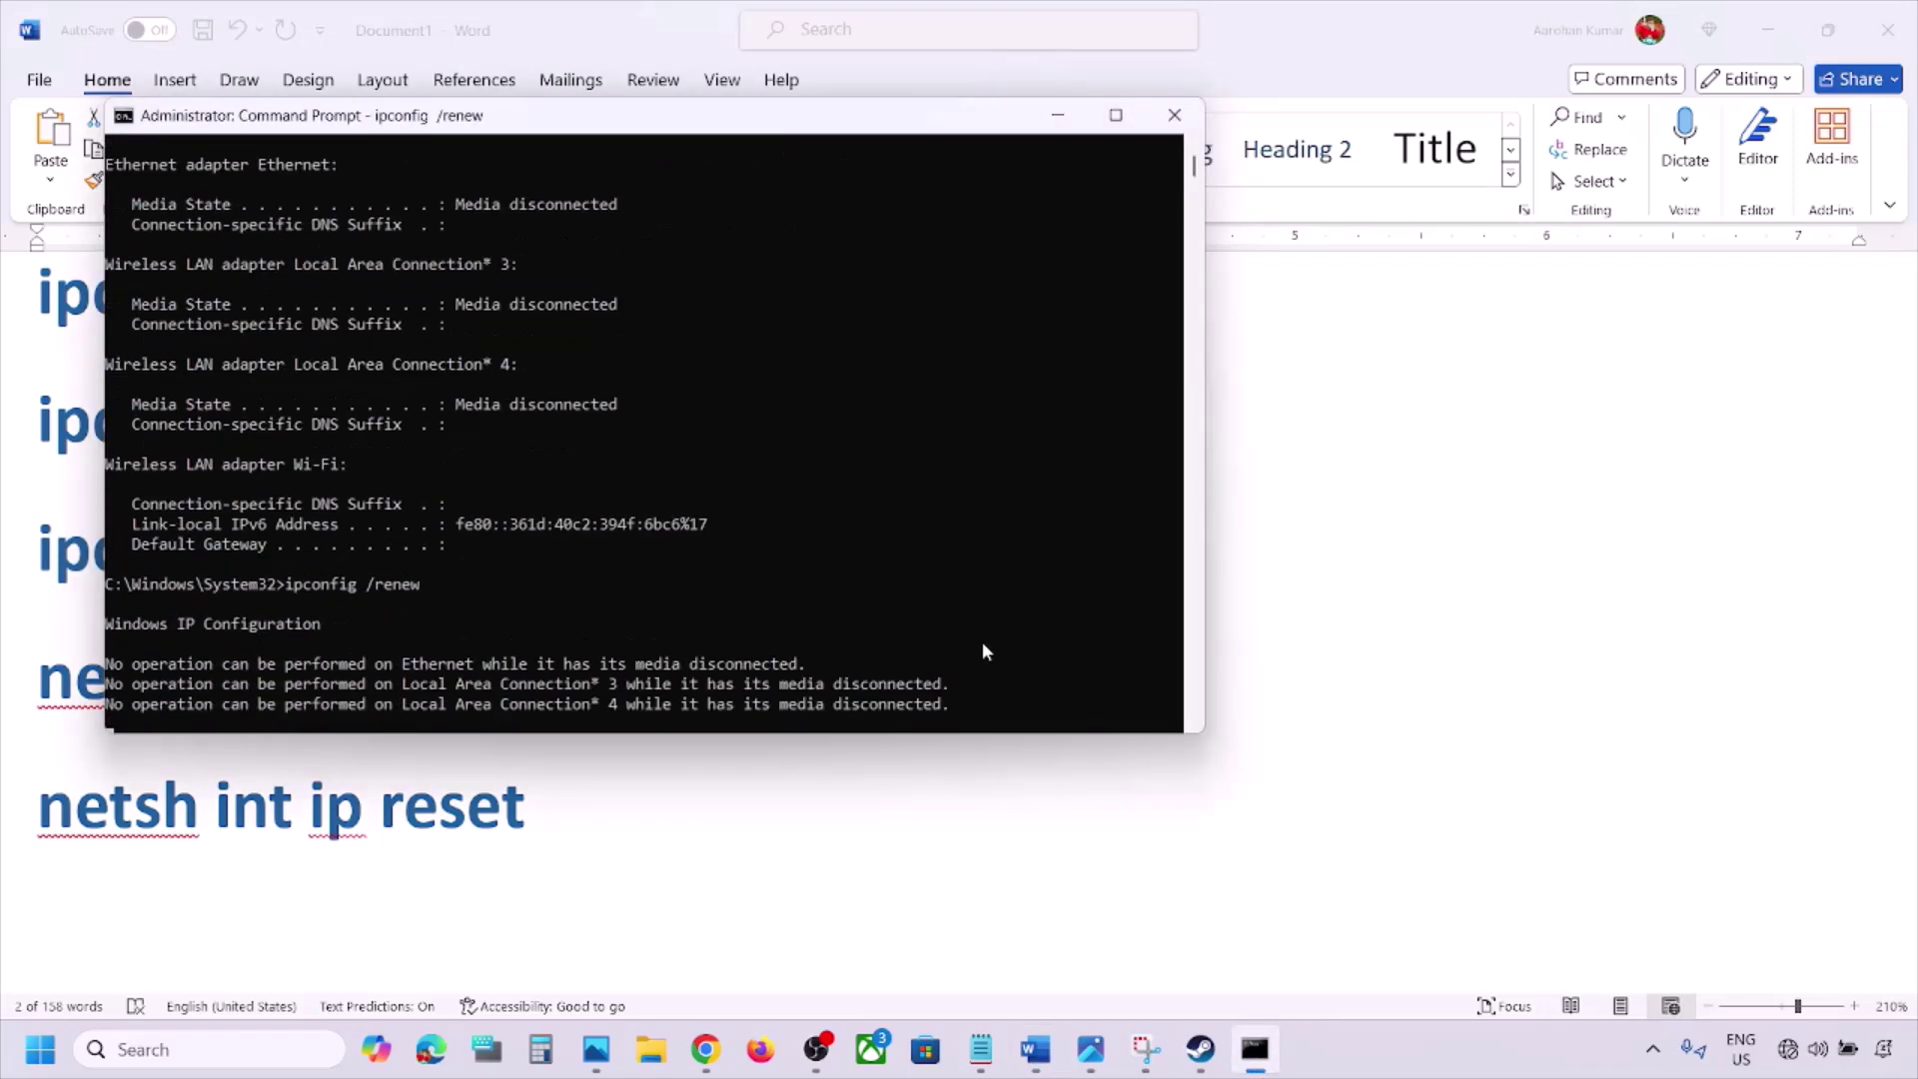
# Copy "netsh winsock reset" from the Word notes and run it in Command Prompt.
pyautogui.hotkey('alt', 'Tab')
pyautogui.moveTo(638, 675); pyautogui.dragTo(40, 678)
pyautogui.hotkey('ctrl', 'c')
pyautogui.click(1256, 1069)
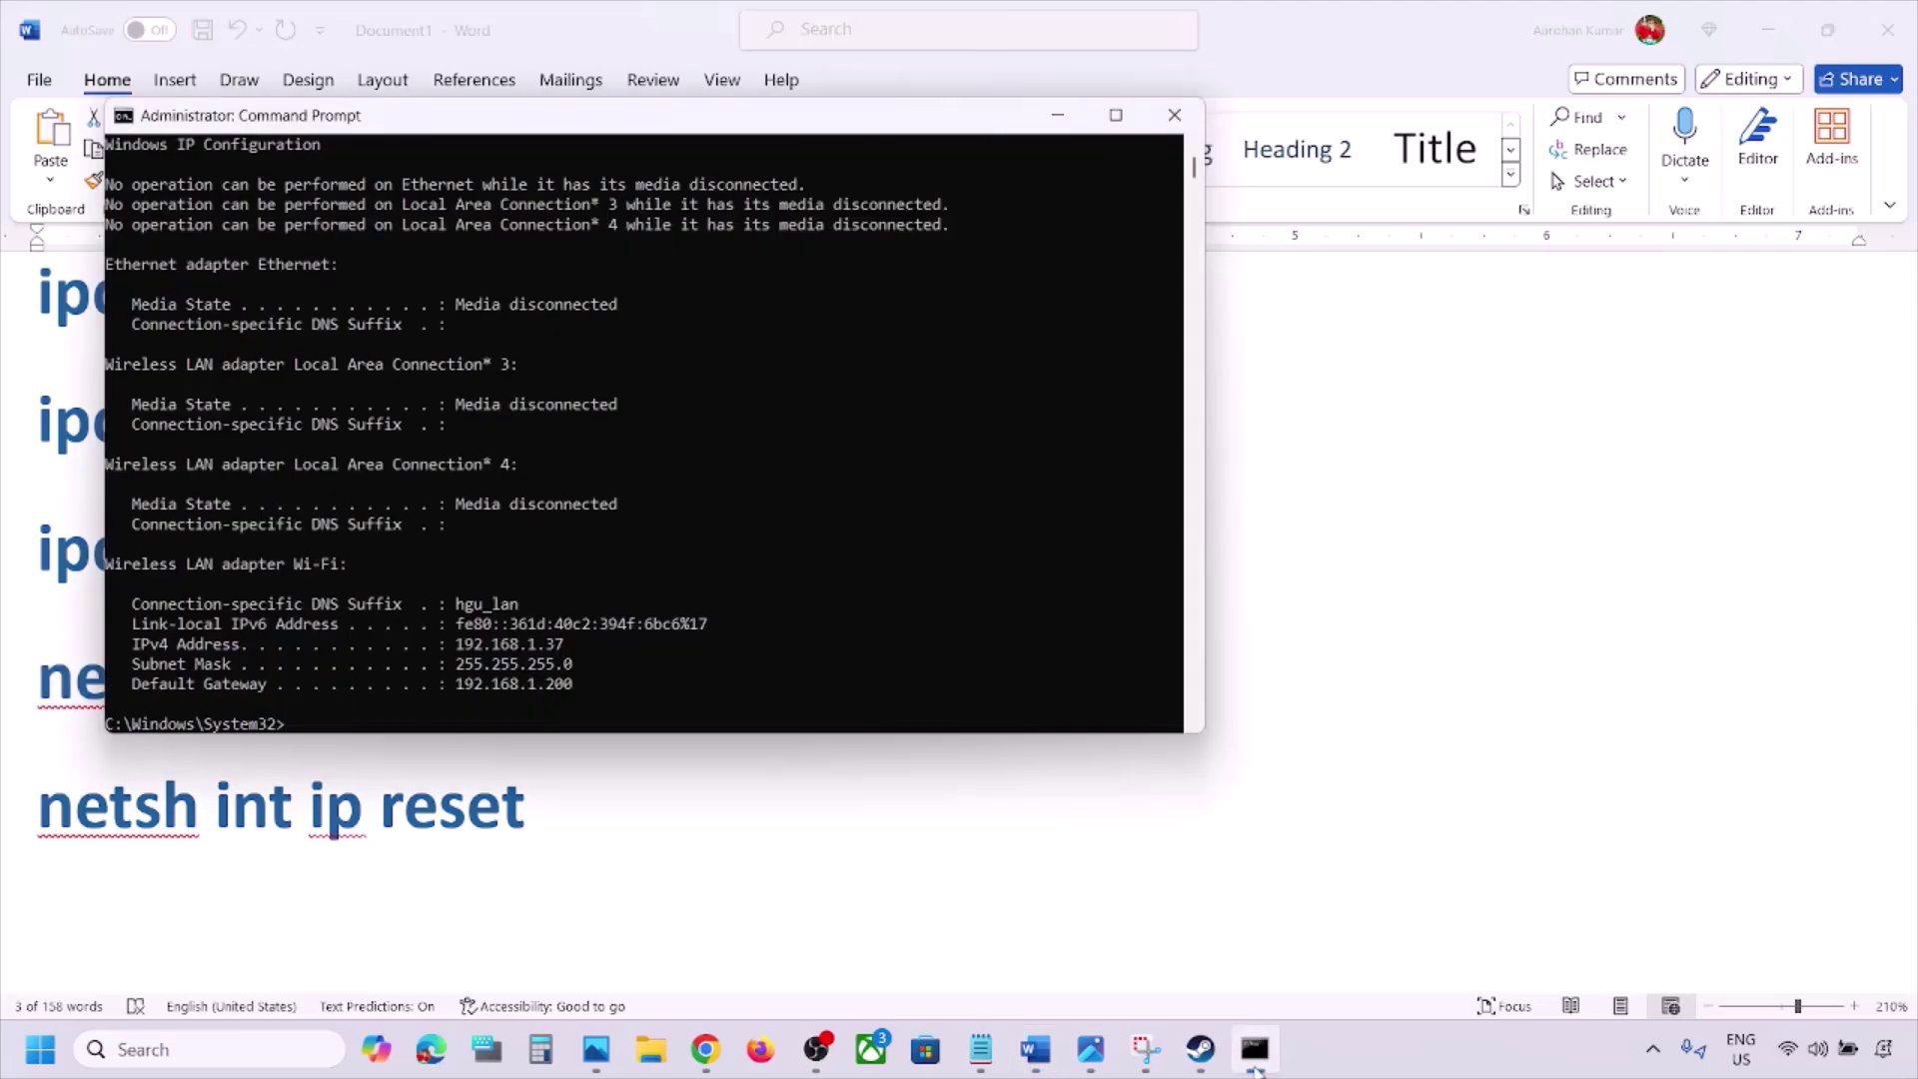
pyautogui.hotkey('ctrl', 'v')
pyautogui.press('Return')
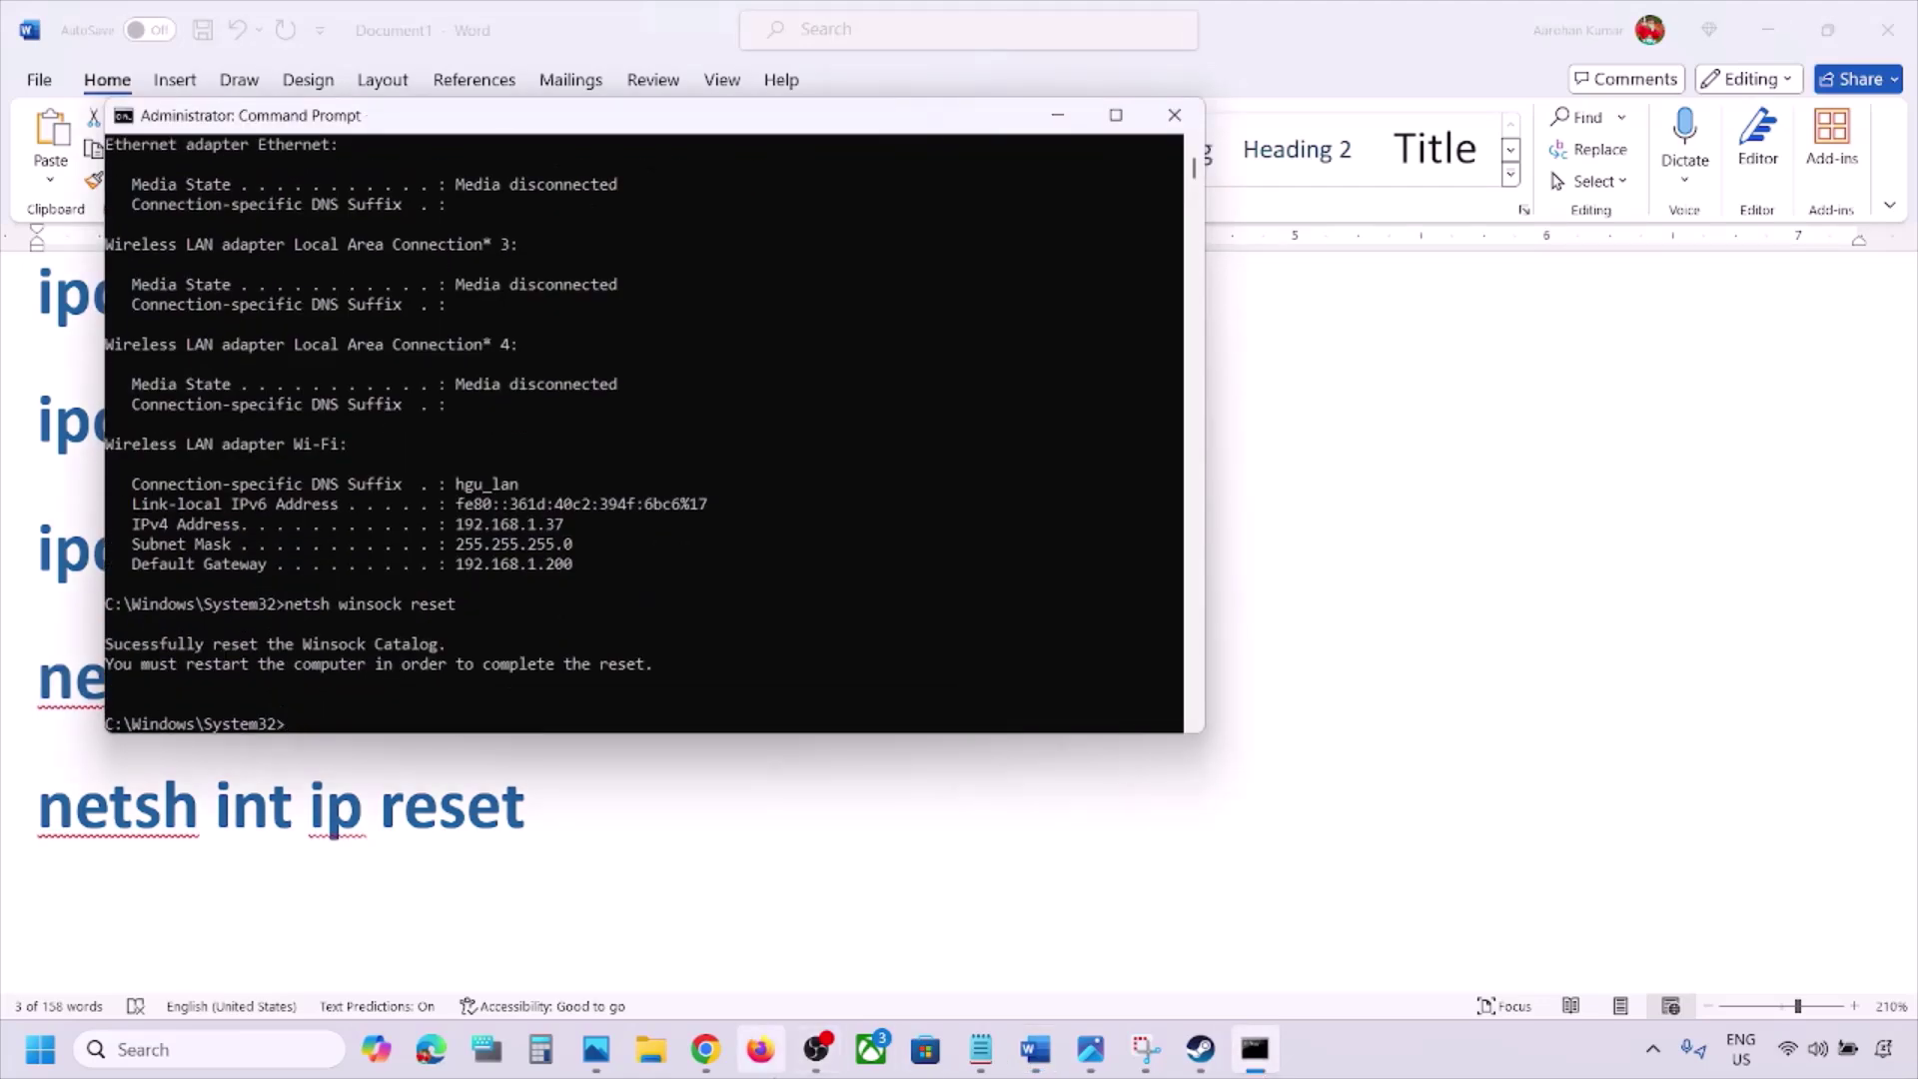
# Copy "netsh int ip reset" from the Word notes and run it in Command Prompt.
pyautogui.hotkey('alt', 'Tab')
pyautogui.moveTo(602, 807); pyautogui.dragTo(40, 807)
pyautogui.click(1242, 1065)
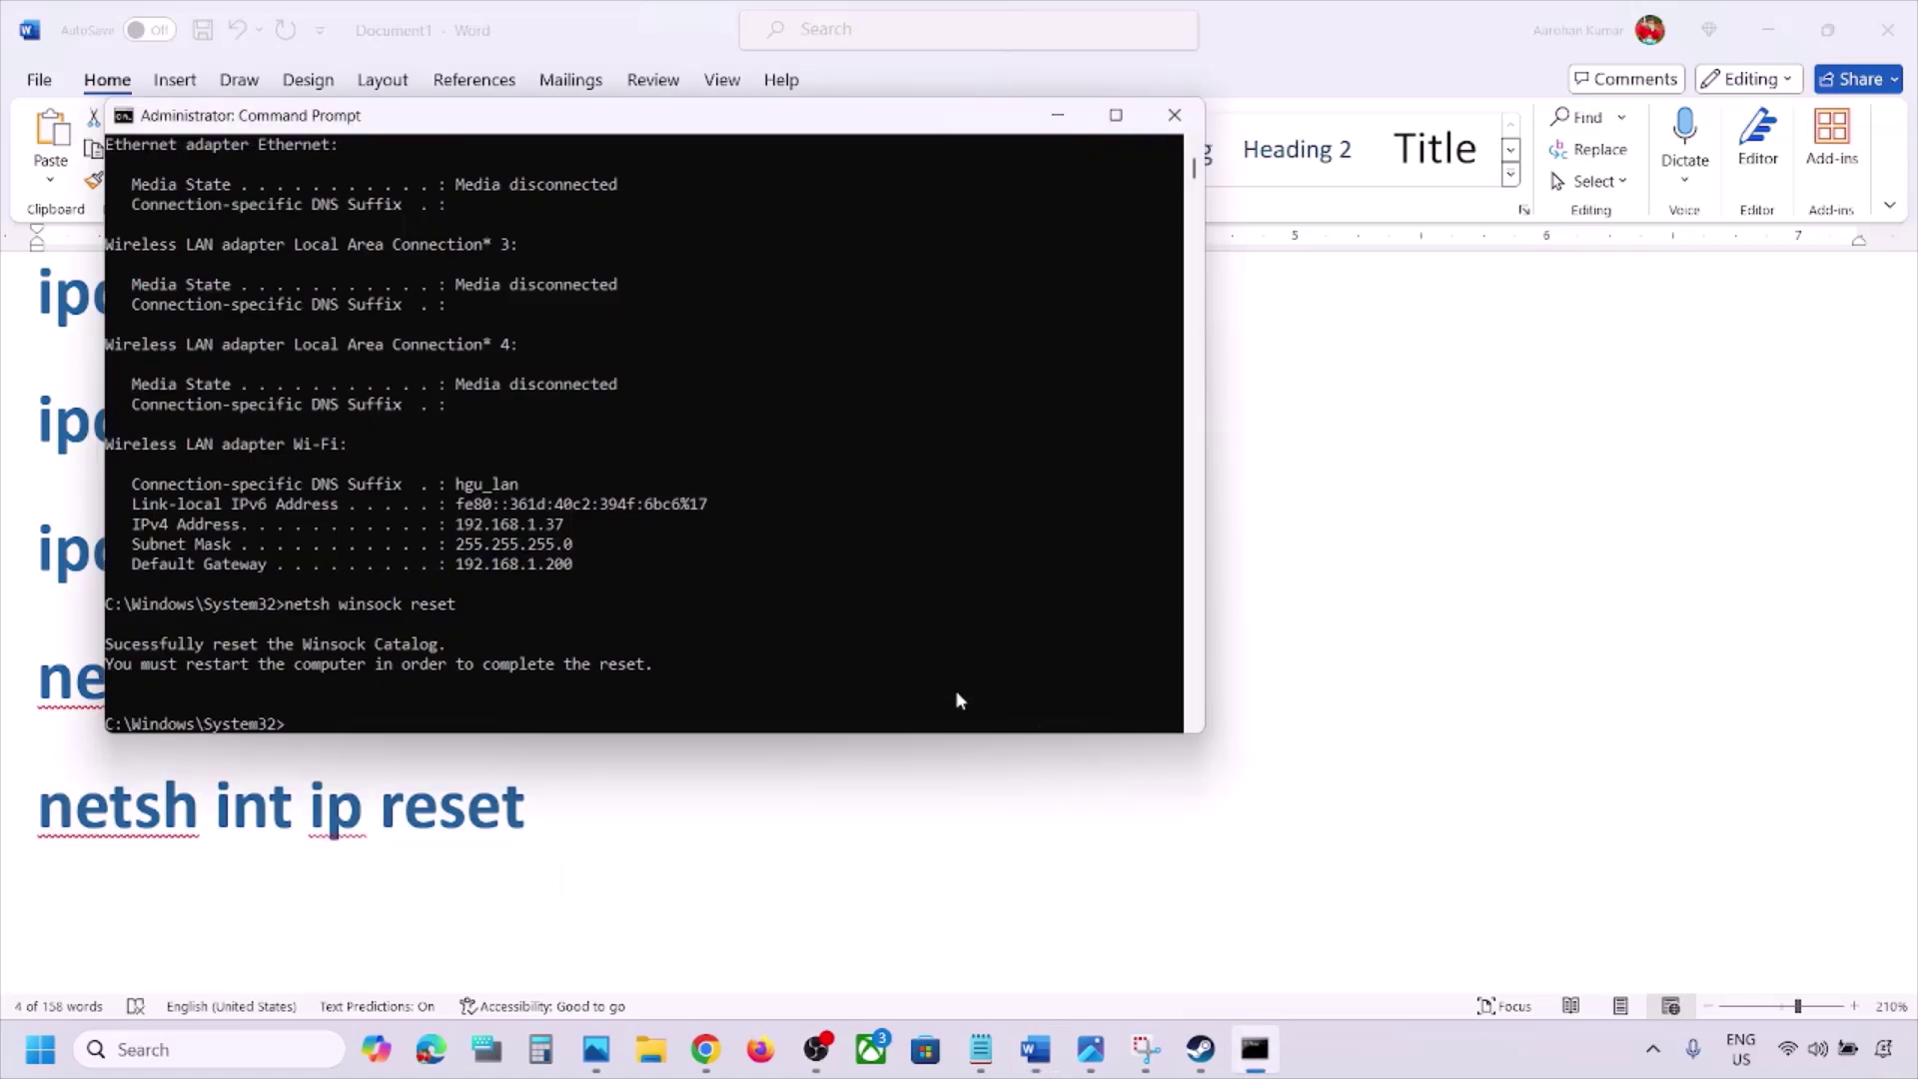
pyautogui.hotkey('ctrl', 'v')
pyautogui.press('Return')
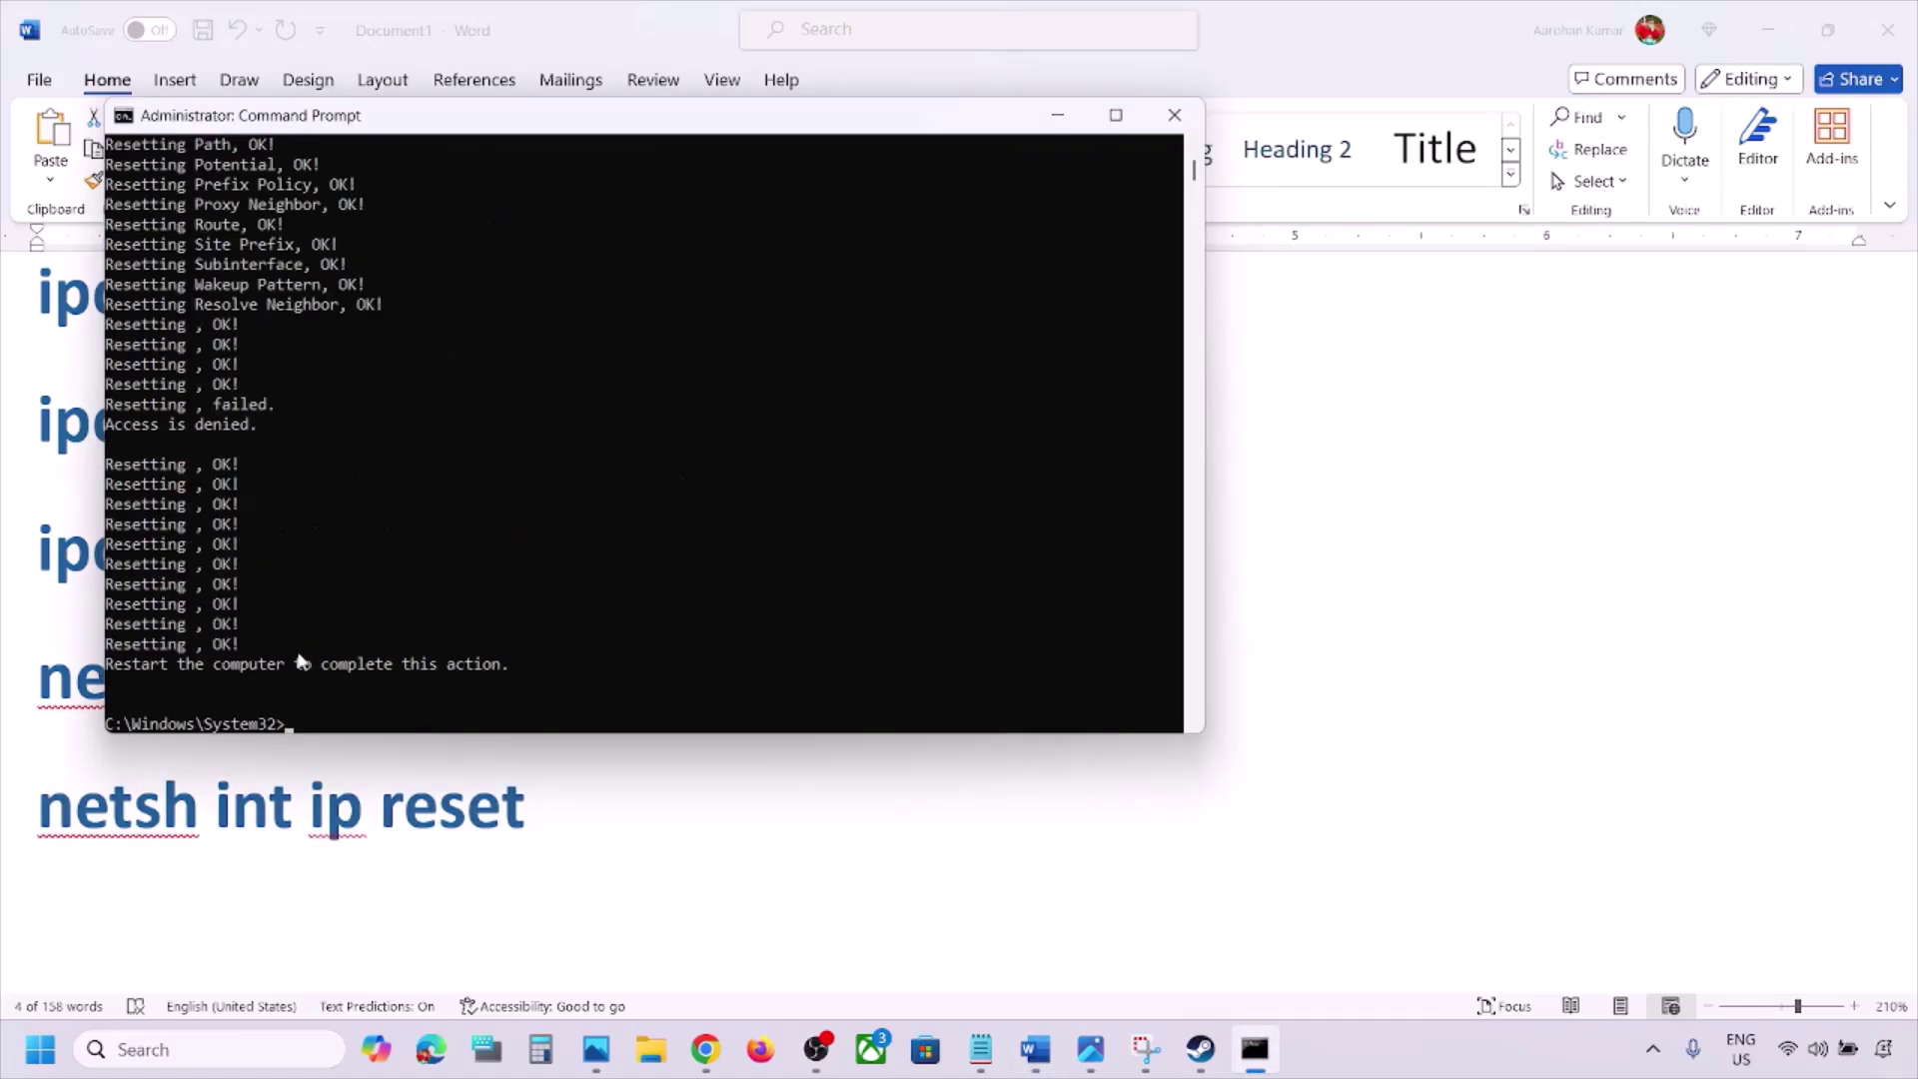
# Highlight the restart message, close Command Prompt, and show the Windows power options without choosing one.
pyautogui.moveTo(132, 678); pyautogui.dragTo(385, 645)
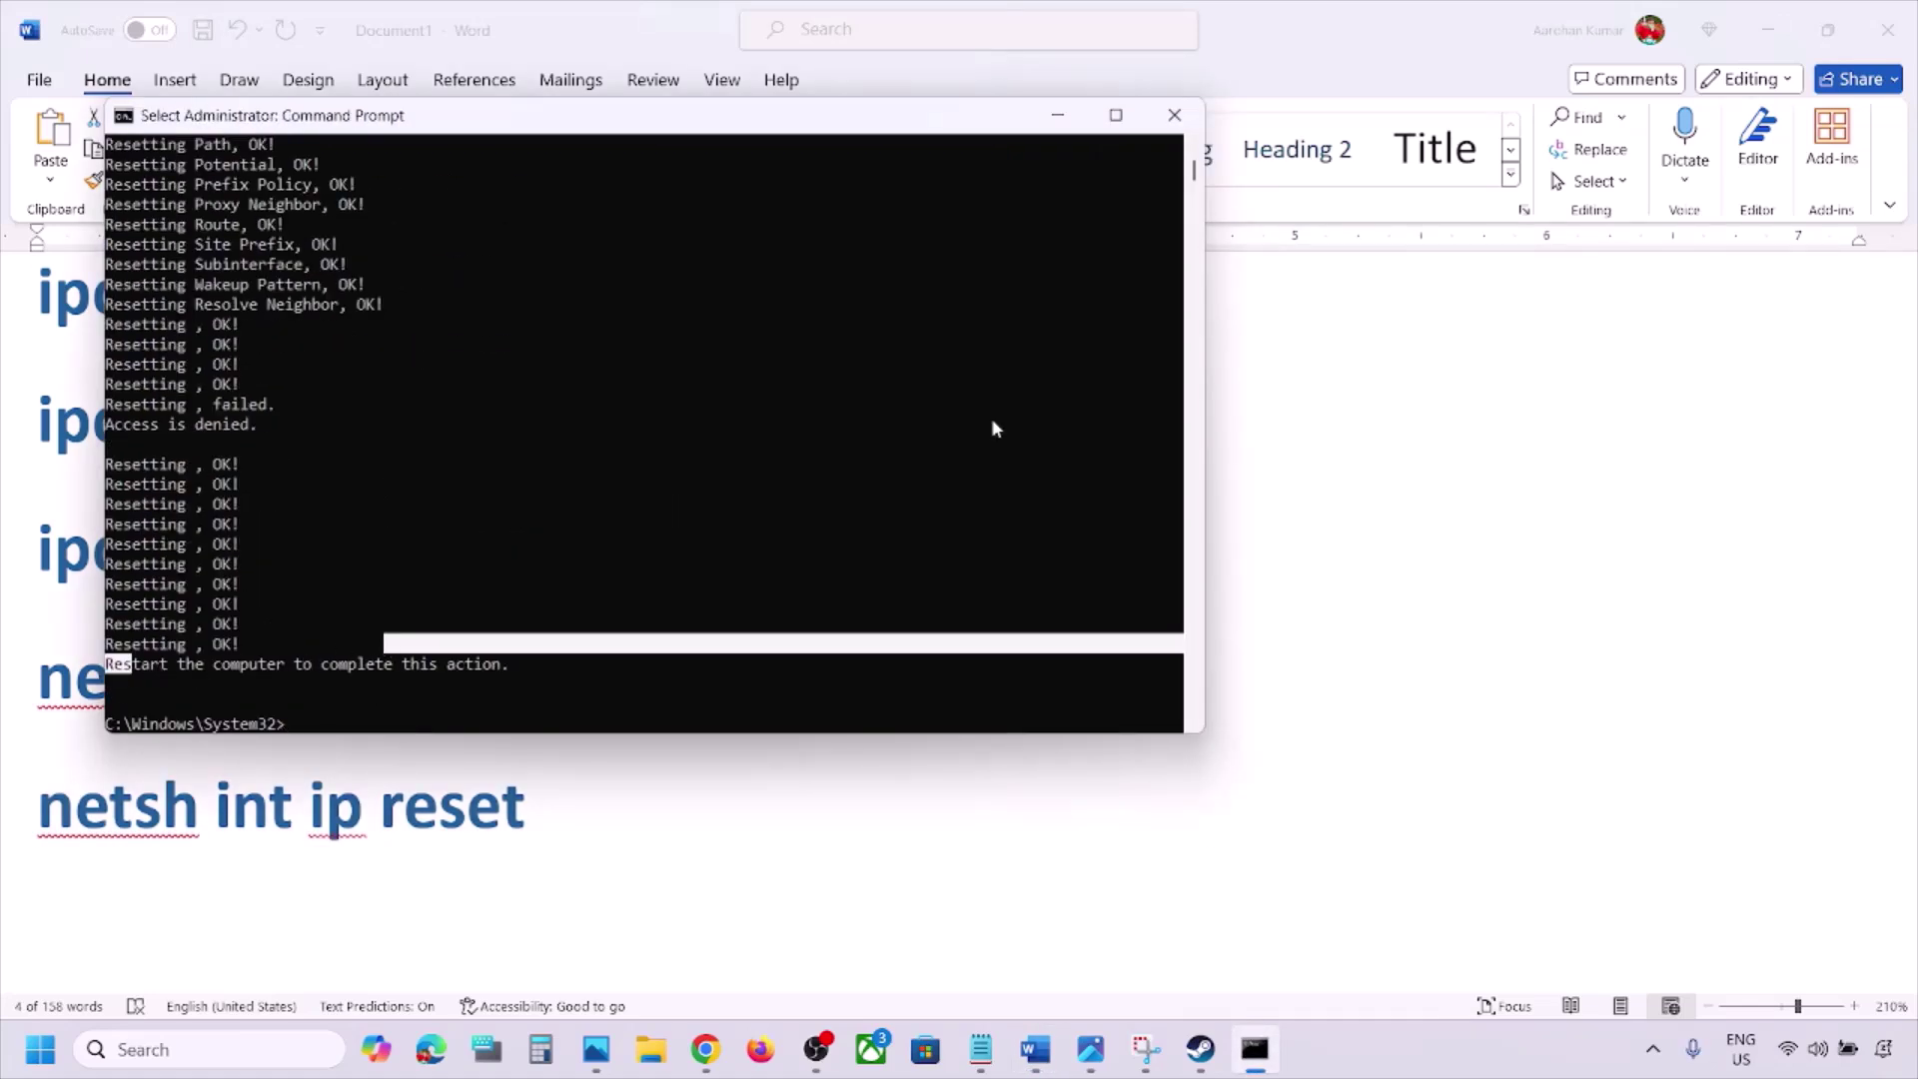
pyautogui.click(1174, 118)
pyautogui.click(40, 1049)
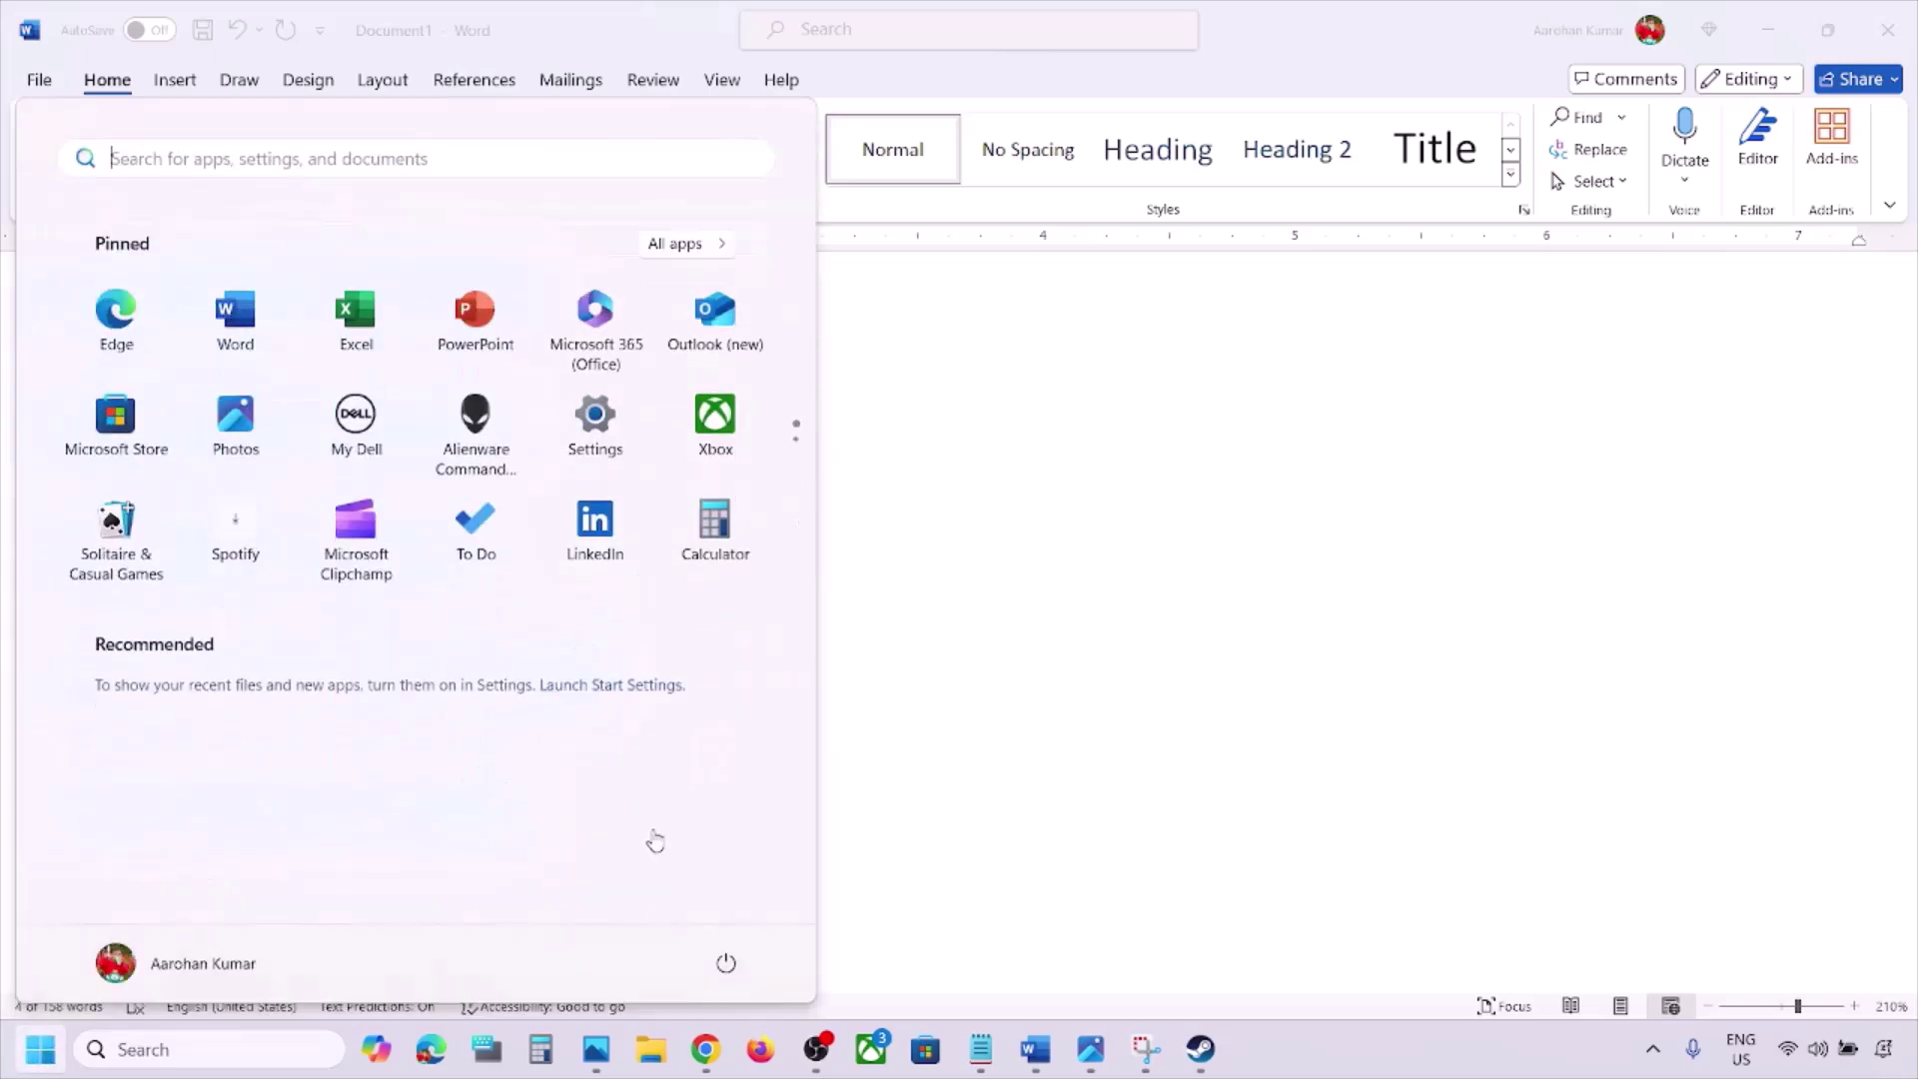
pyautogui.click(726, 967)
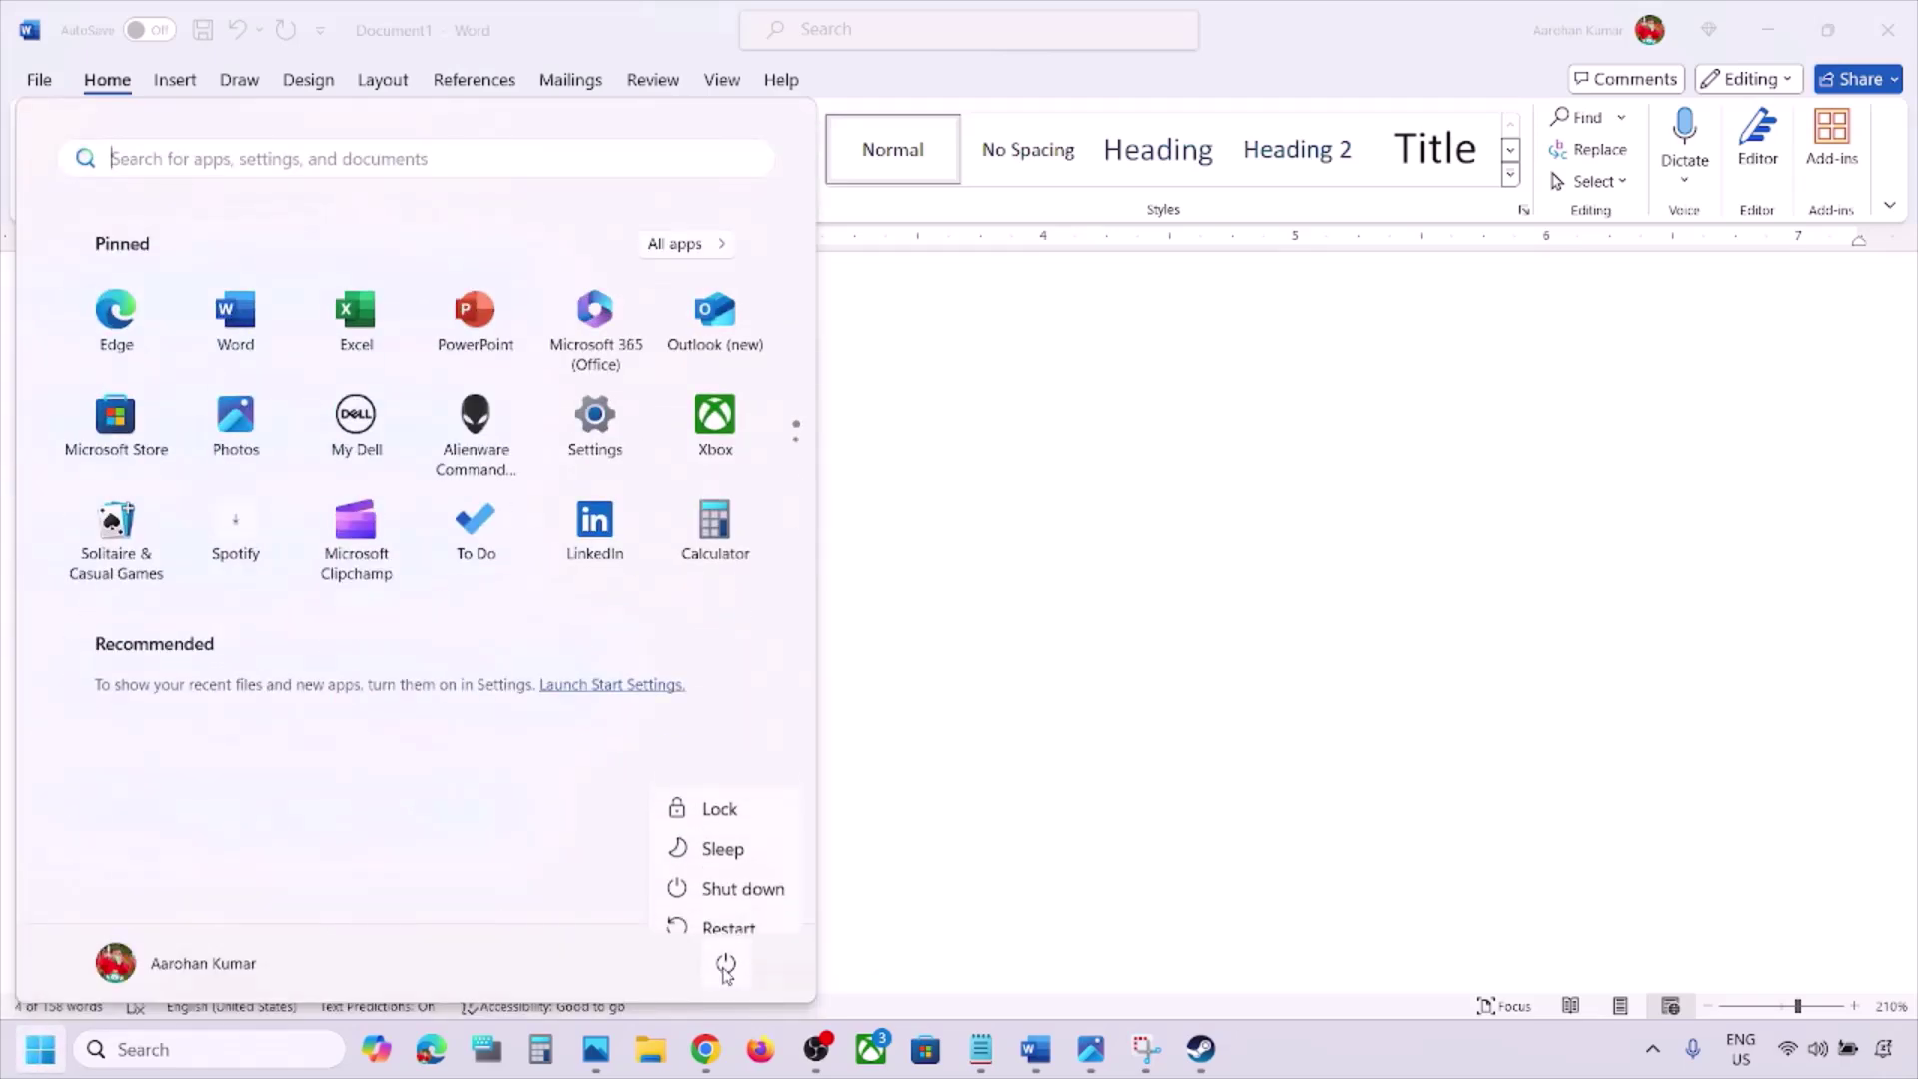
pyautogui.click(1175, 752)
# Read step 6 of the Word notes about allowing the game exe in the antivirus, controlled folder access and firewall.
pyautogui.scroll(-5, 782, 745)
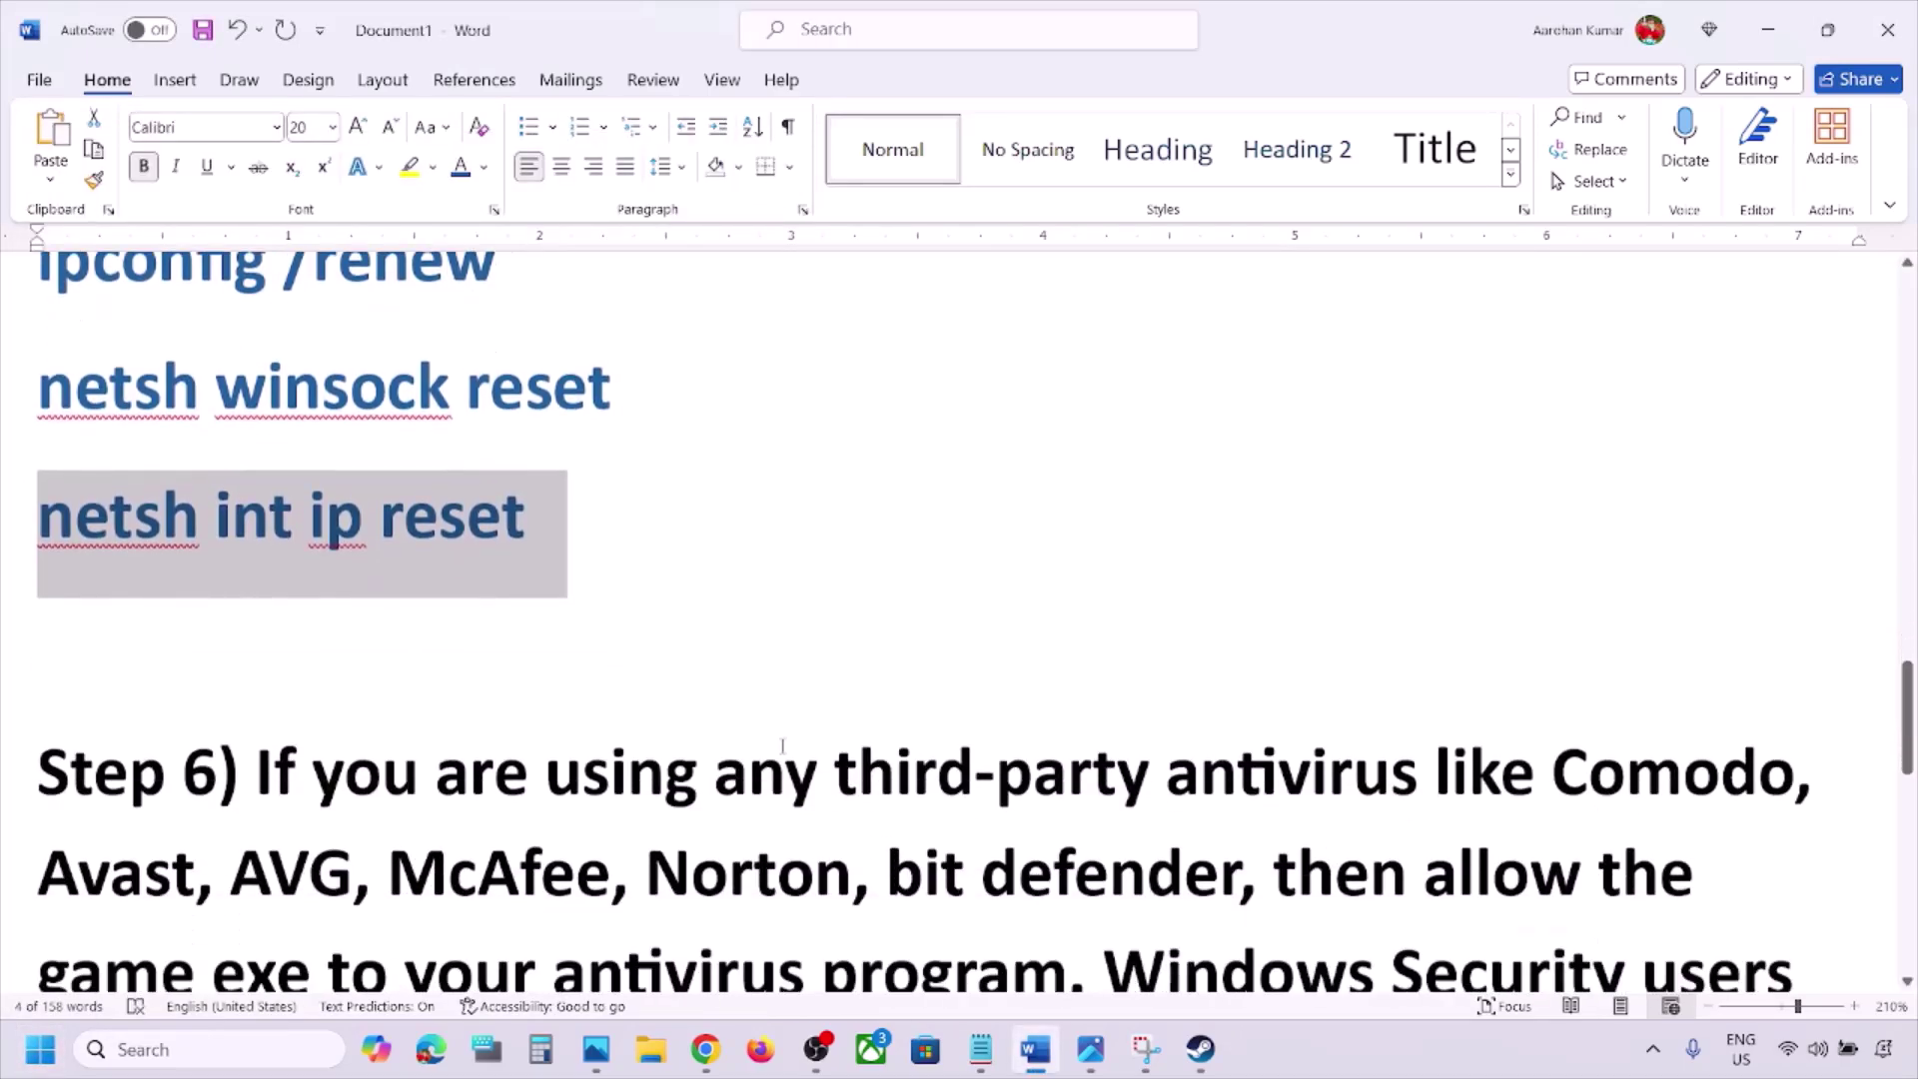
pyautogui.scroll(-1, 782, 744)
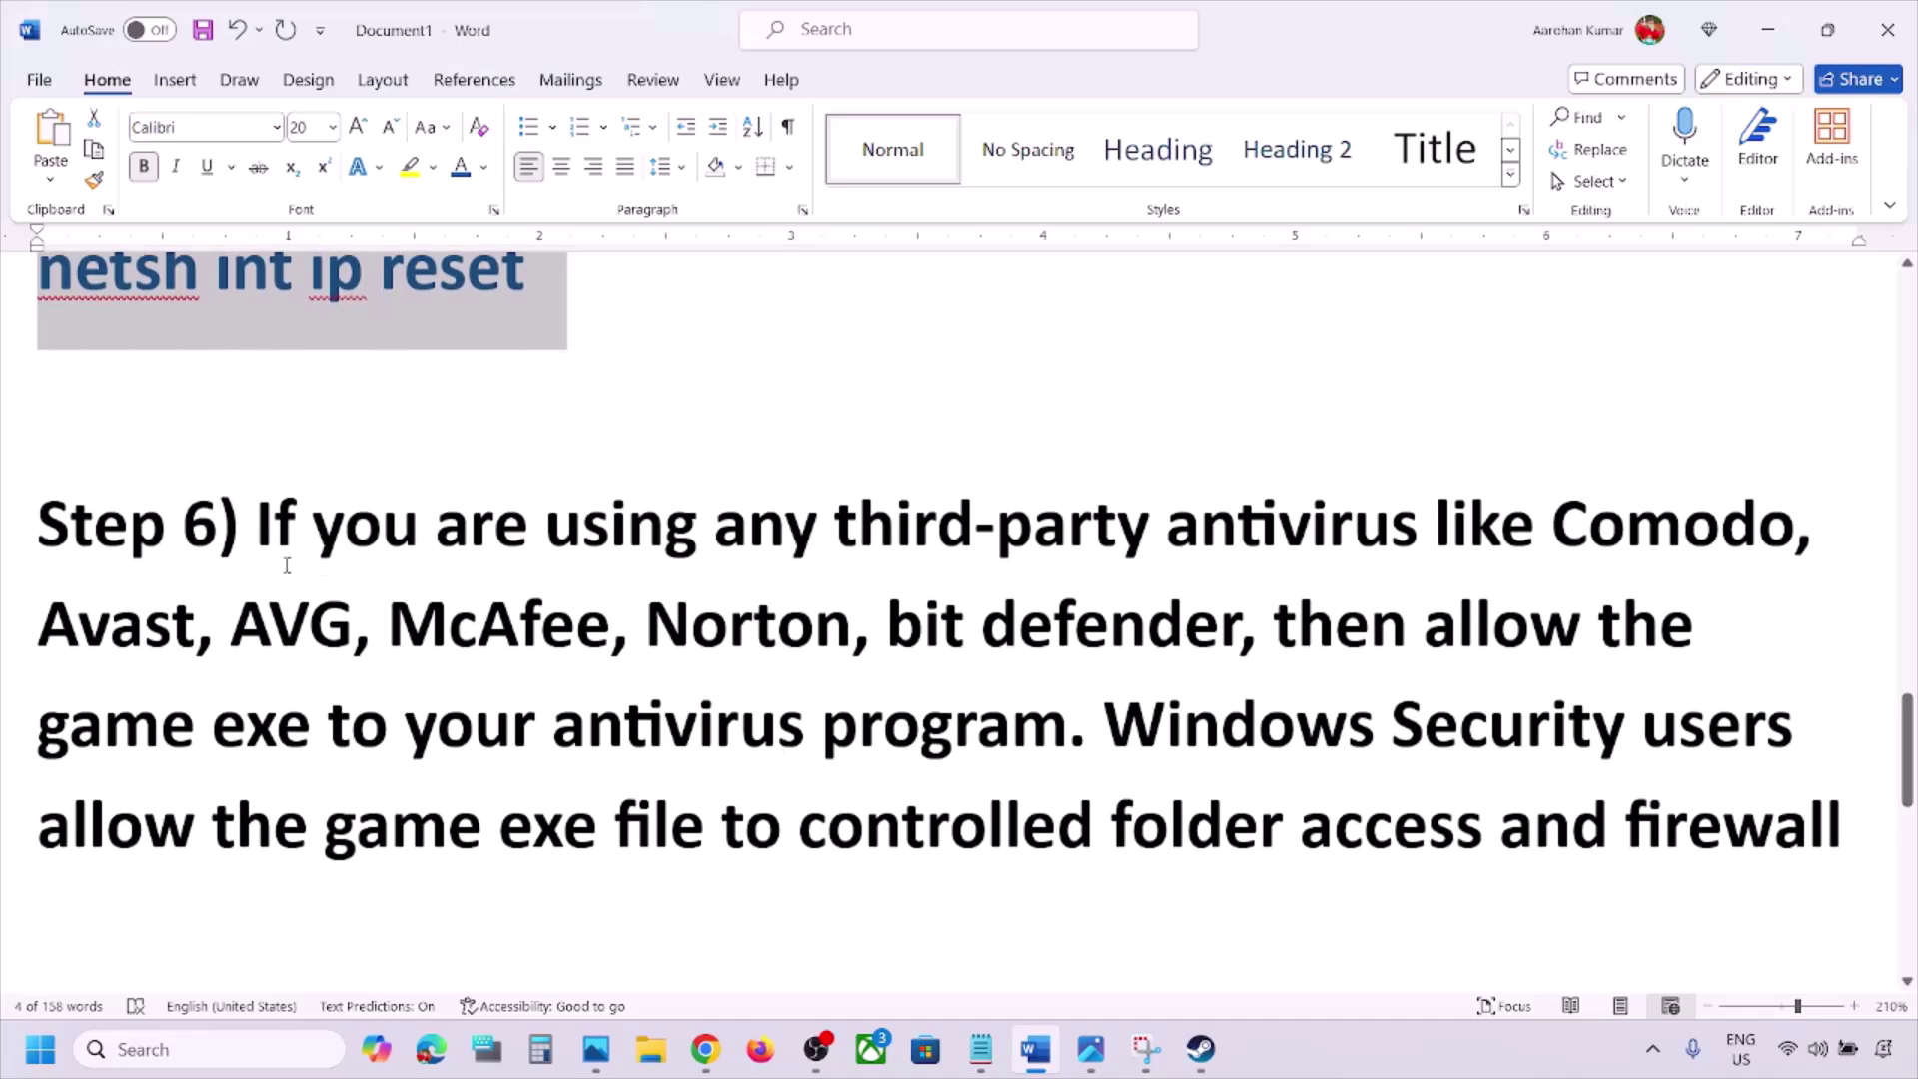
pyautogui.moveTo(257, 519); pyautogui.dragTo(1492, 616)
pyautogui.doubleClick(1496, 621)
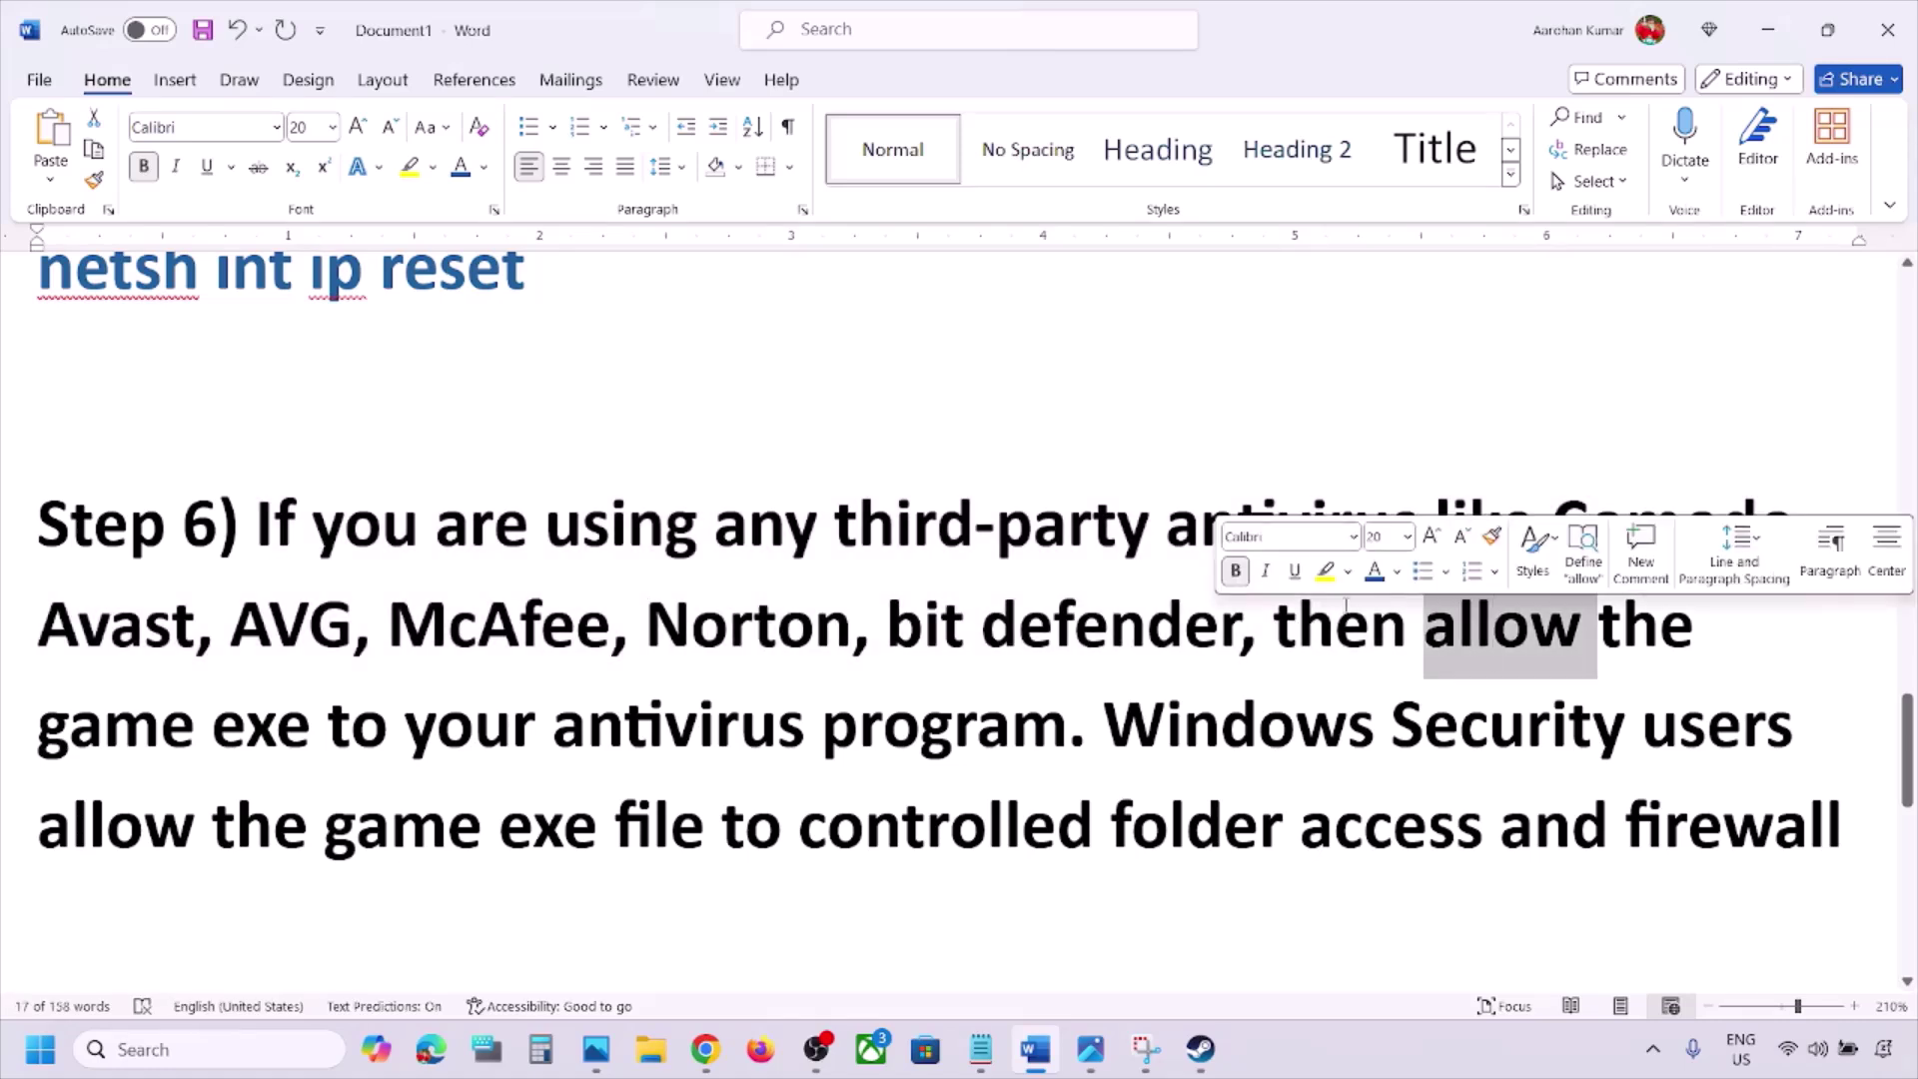
pyautogui.moveTo(1277, 629); pyautogui.dragTo(1056, 711)
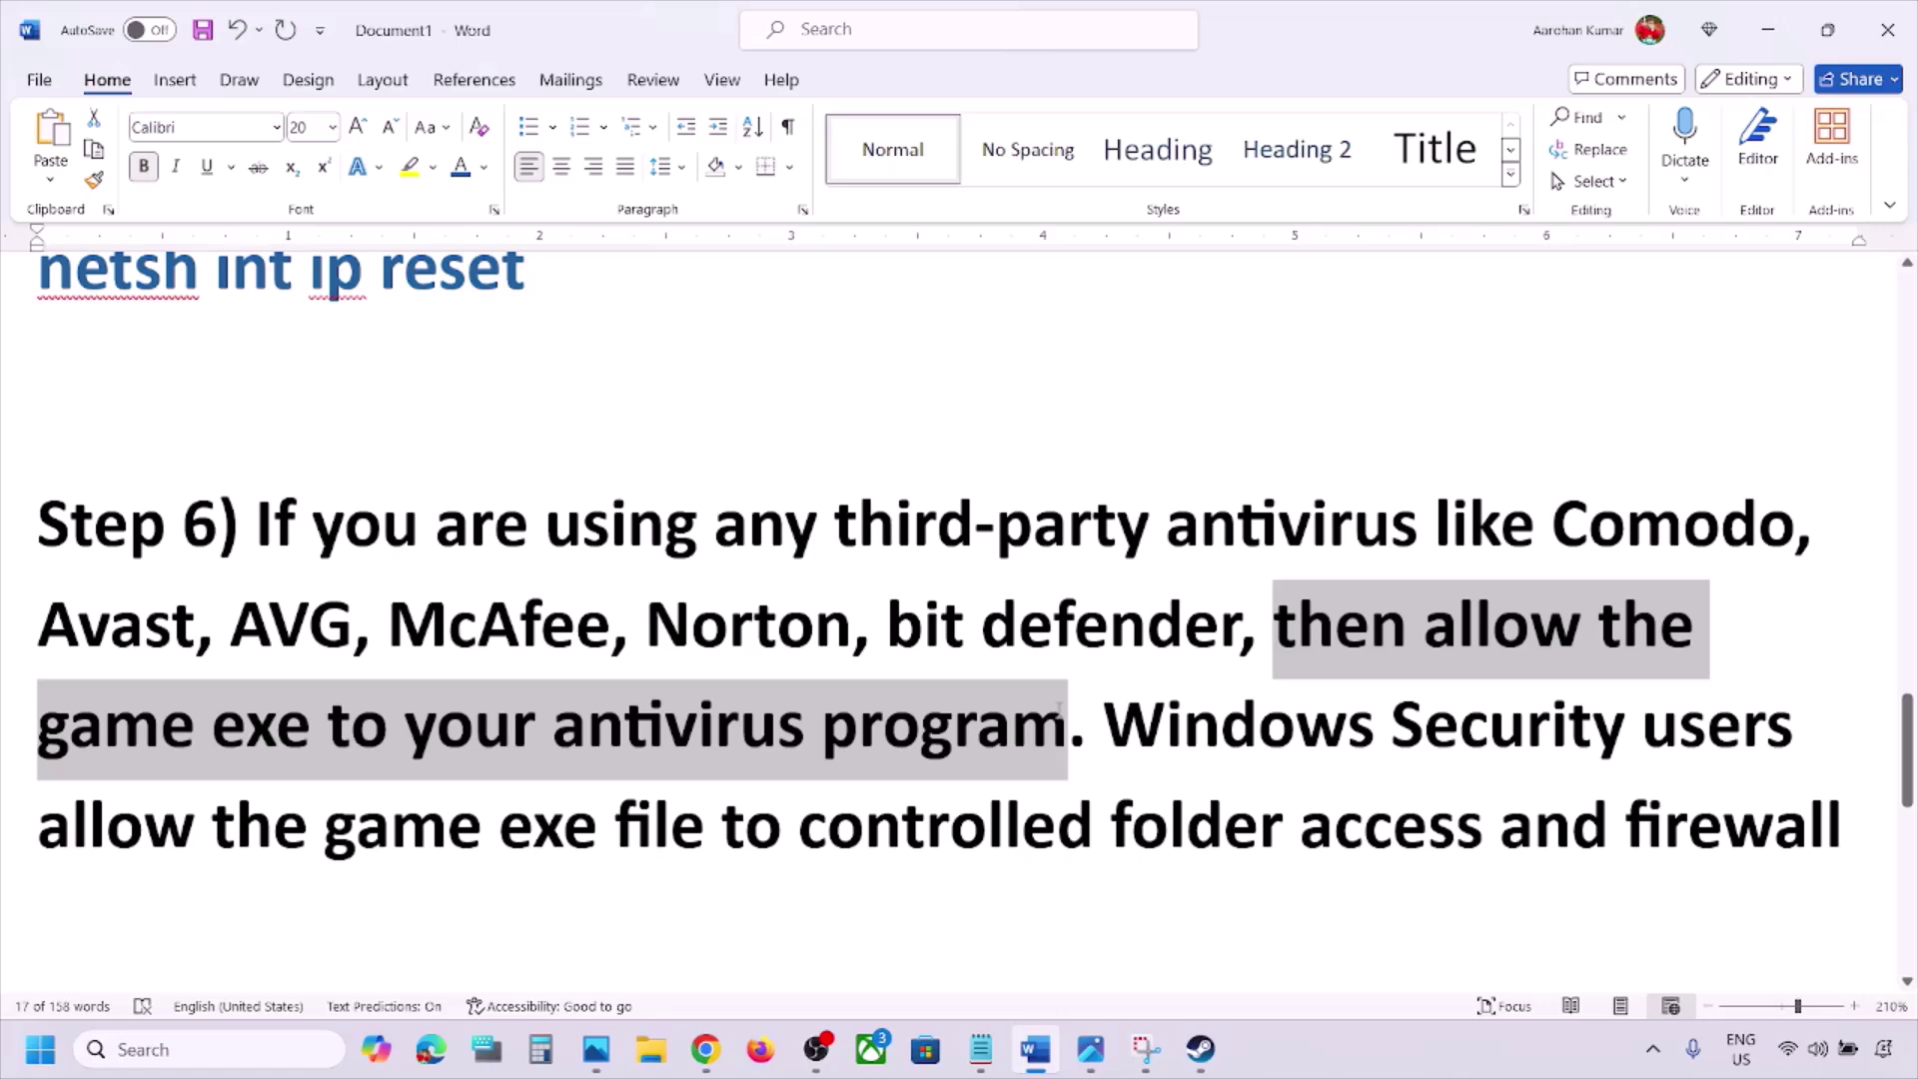
pyautogui.moveTo(1059, 712); pyautogui.dragTo(1326, 812)
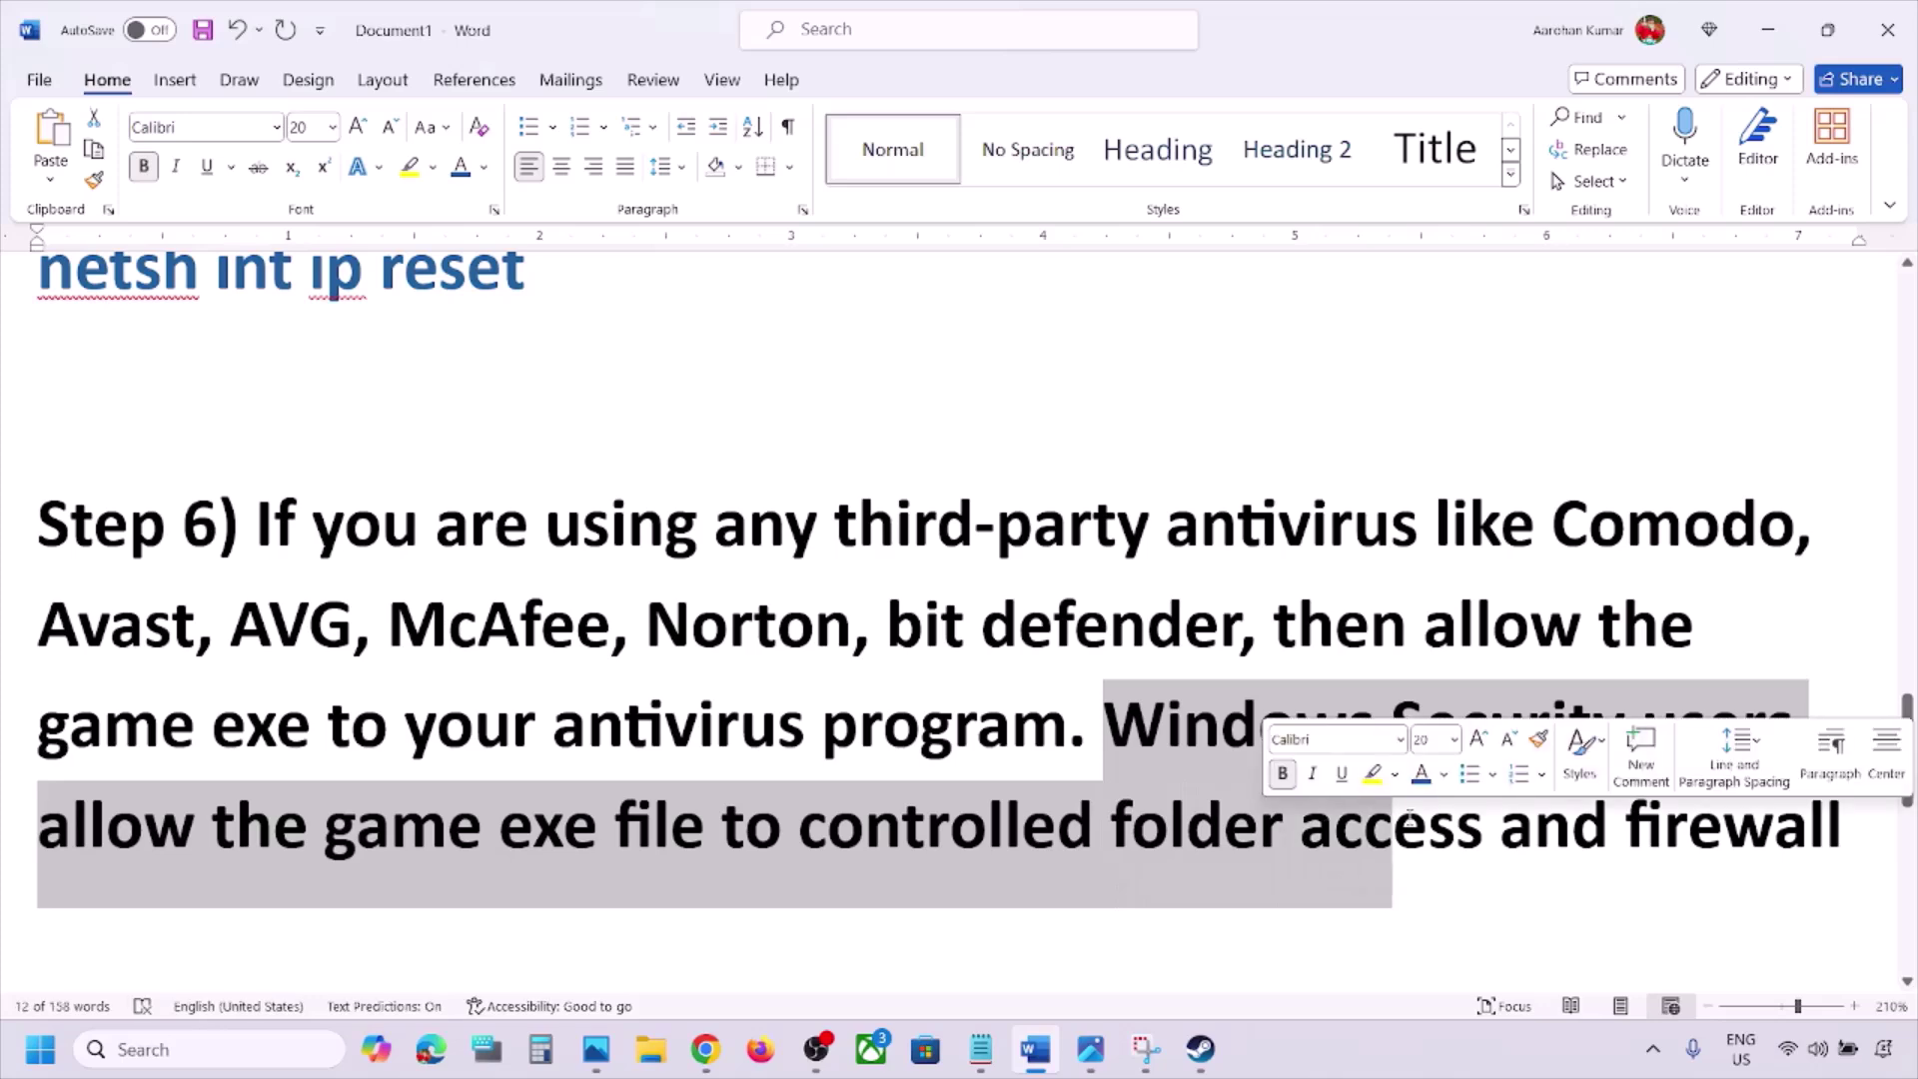
pyautogui.moveTo(1504, 834); pyautogui.dragTo(1842, 829)
# Open the list of apps allowed through Controlled folder access in the Windows Security ransomware protection settings.
pyautogui.click(1200, 1049)
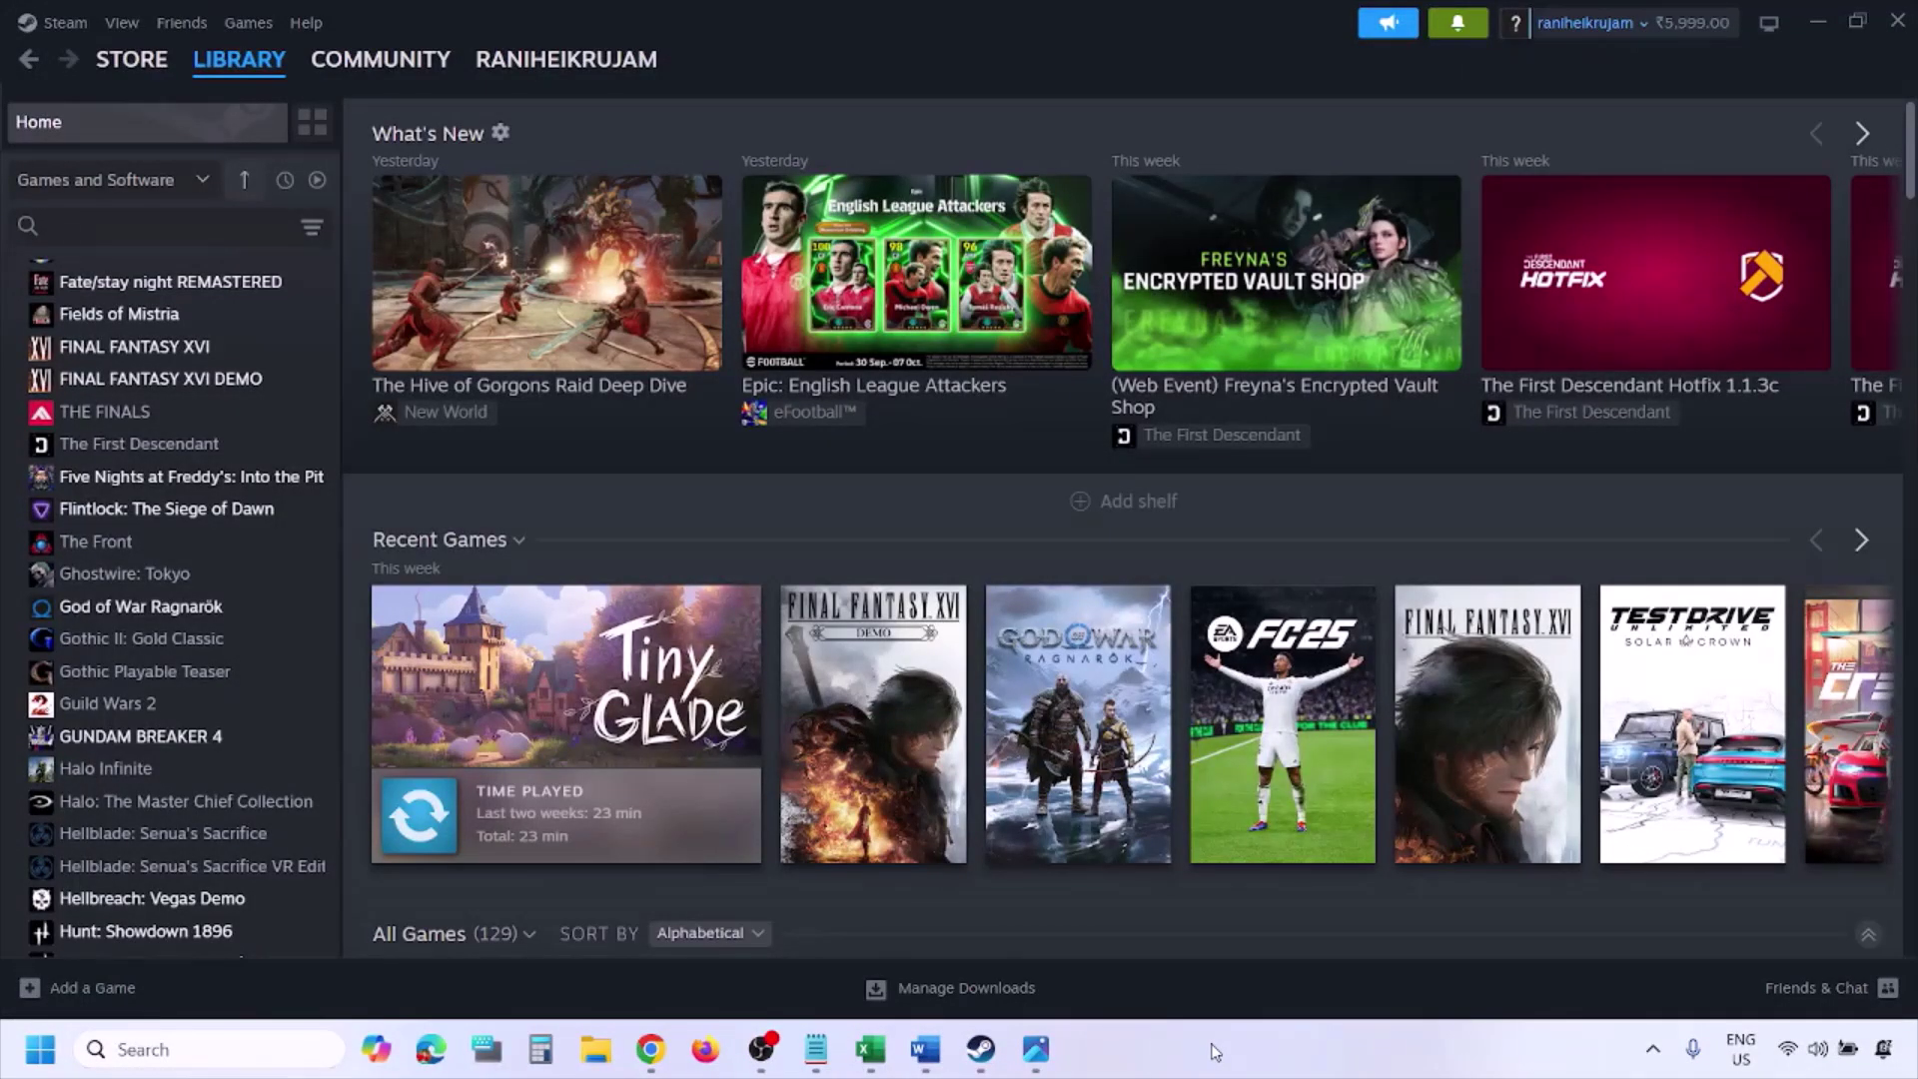
pyautogui.press('super+i')
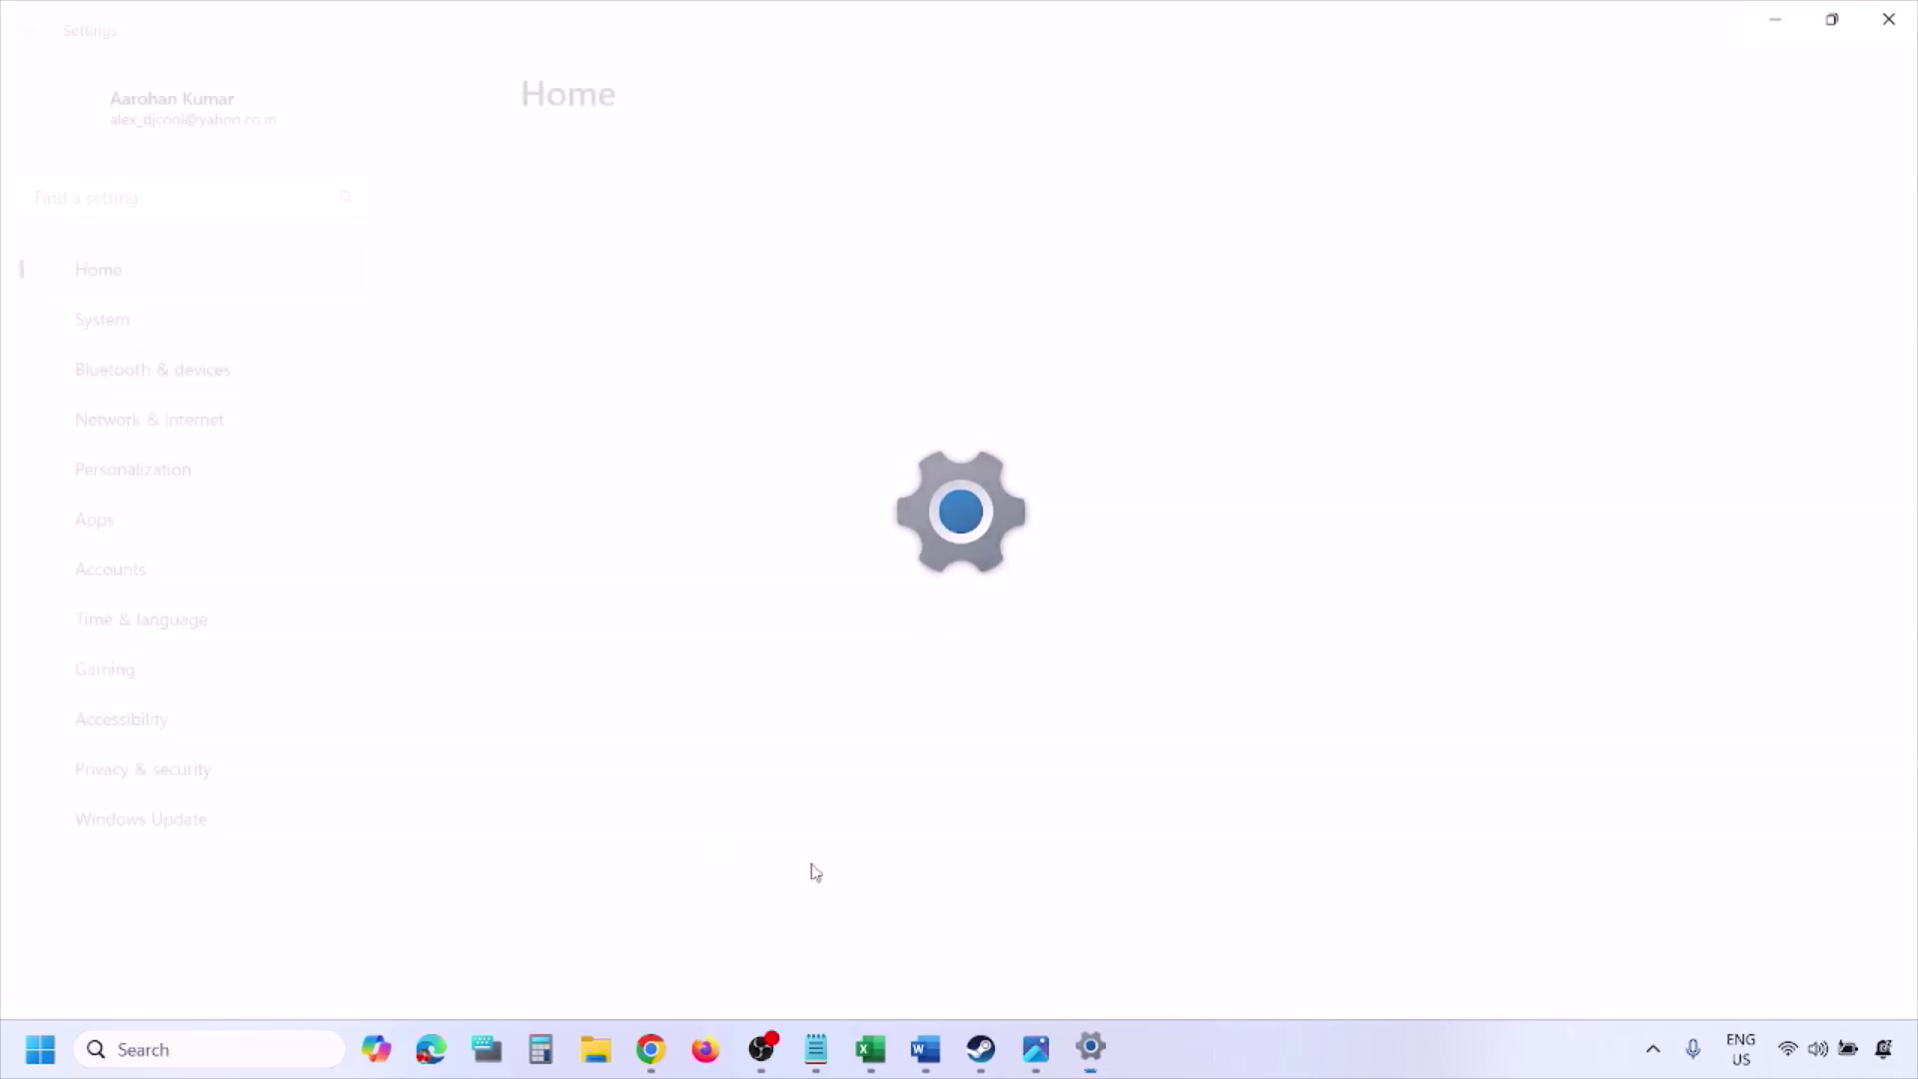
pyautogui.click(197, 780)
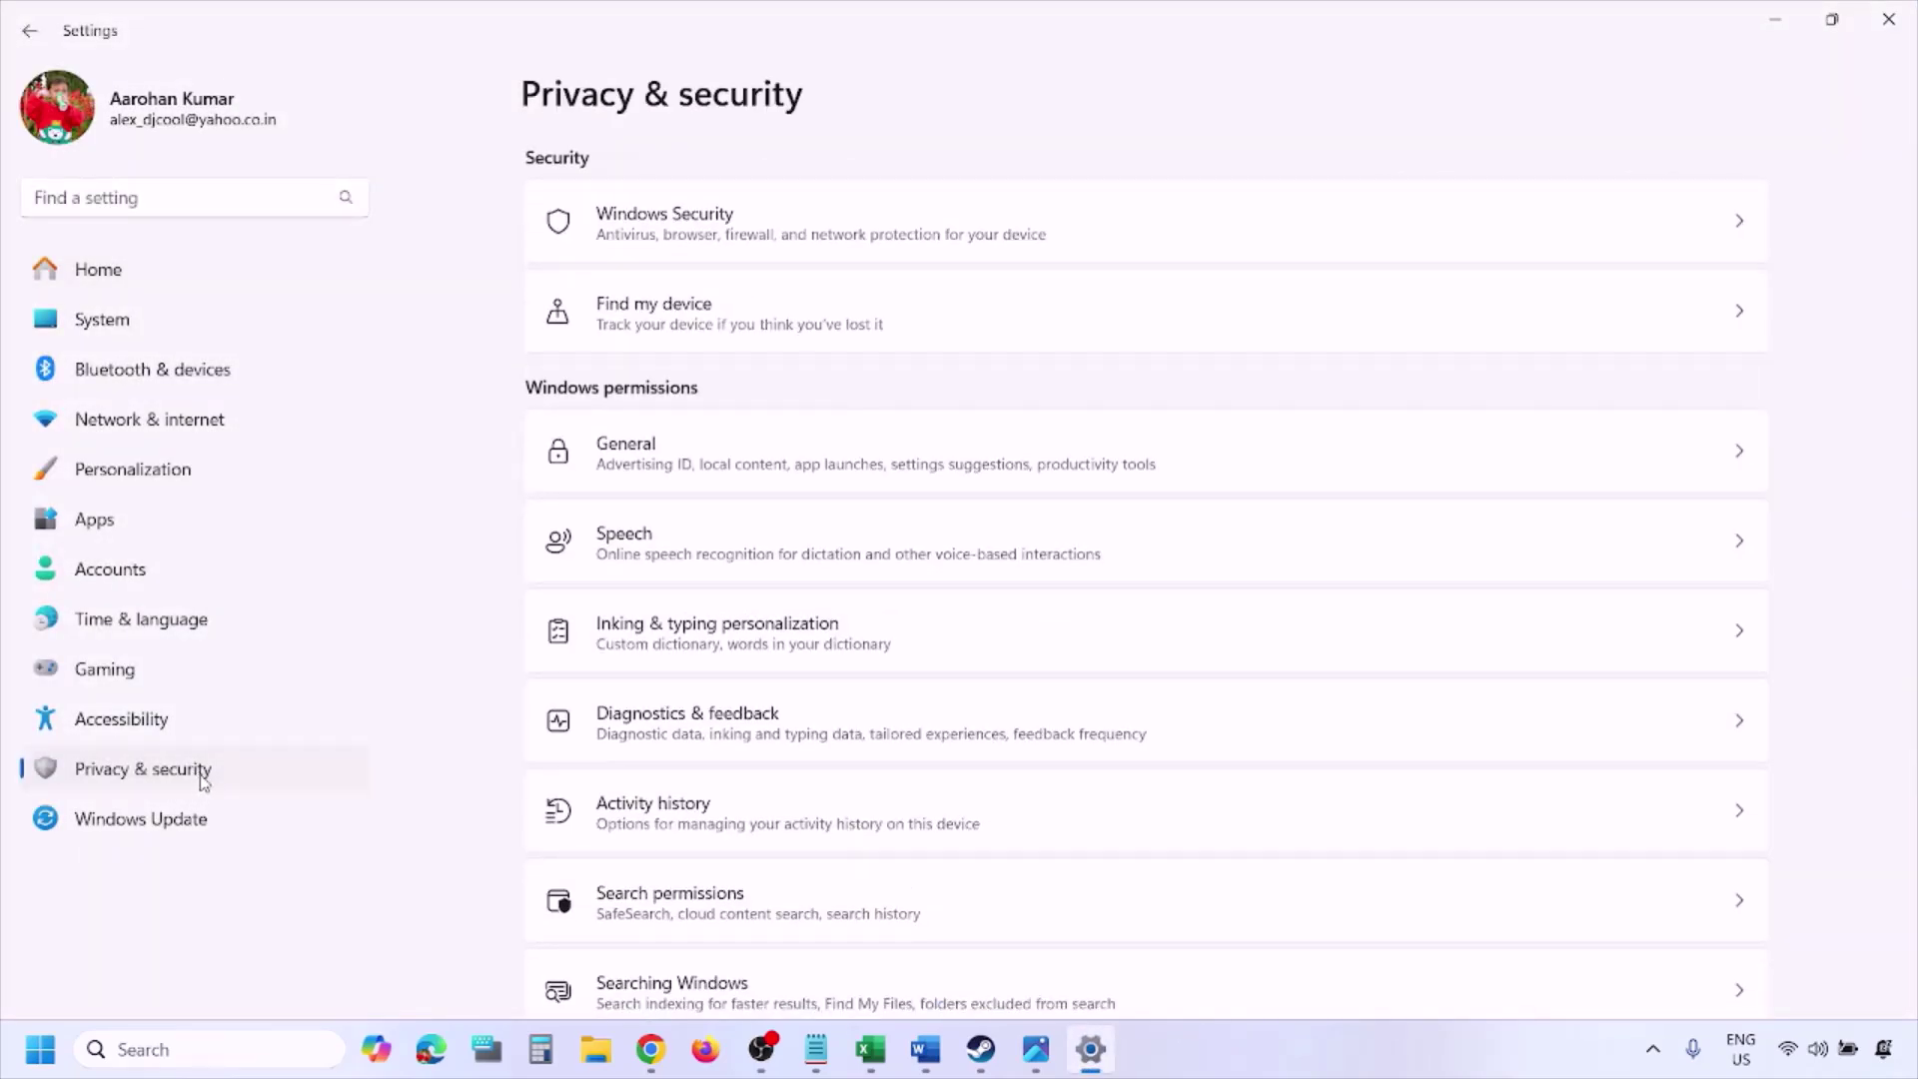
pyautogui.click(692, 238)
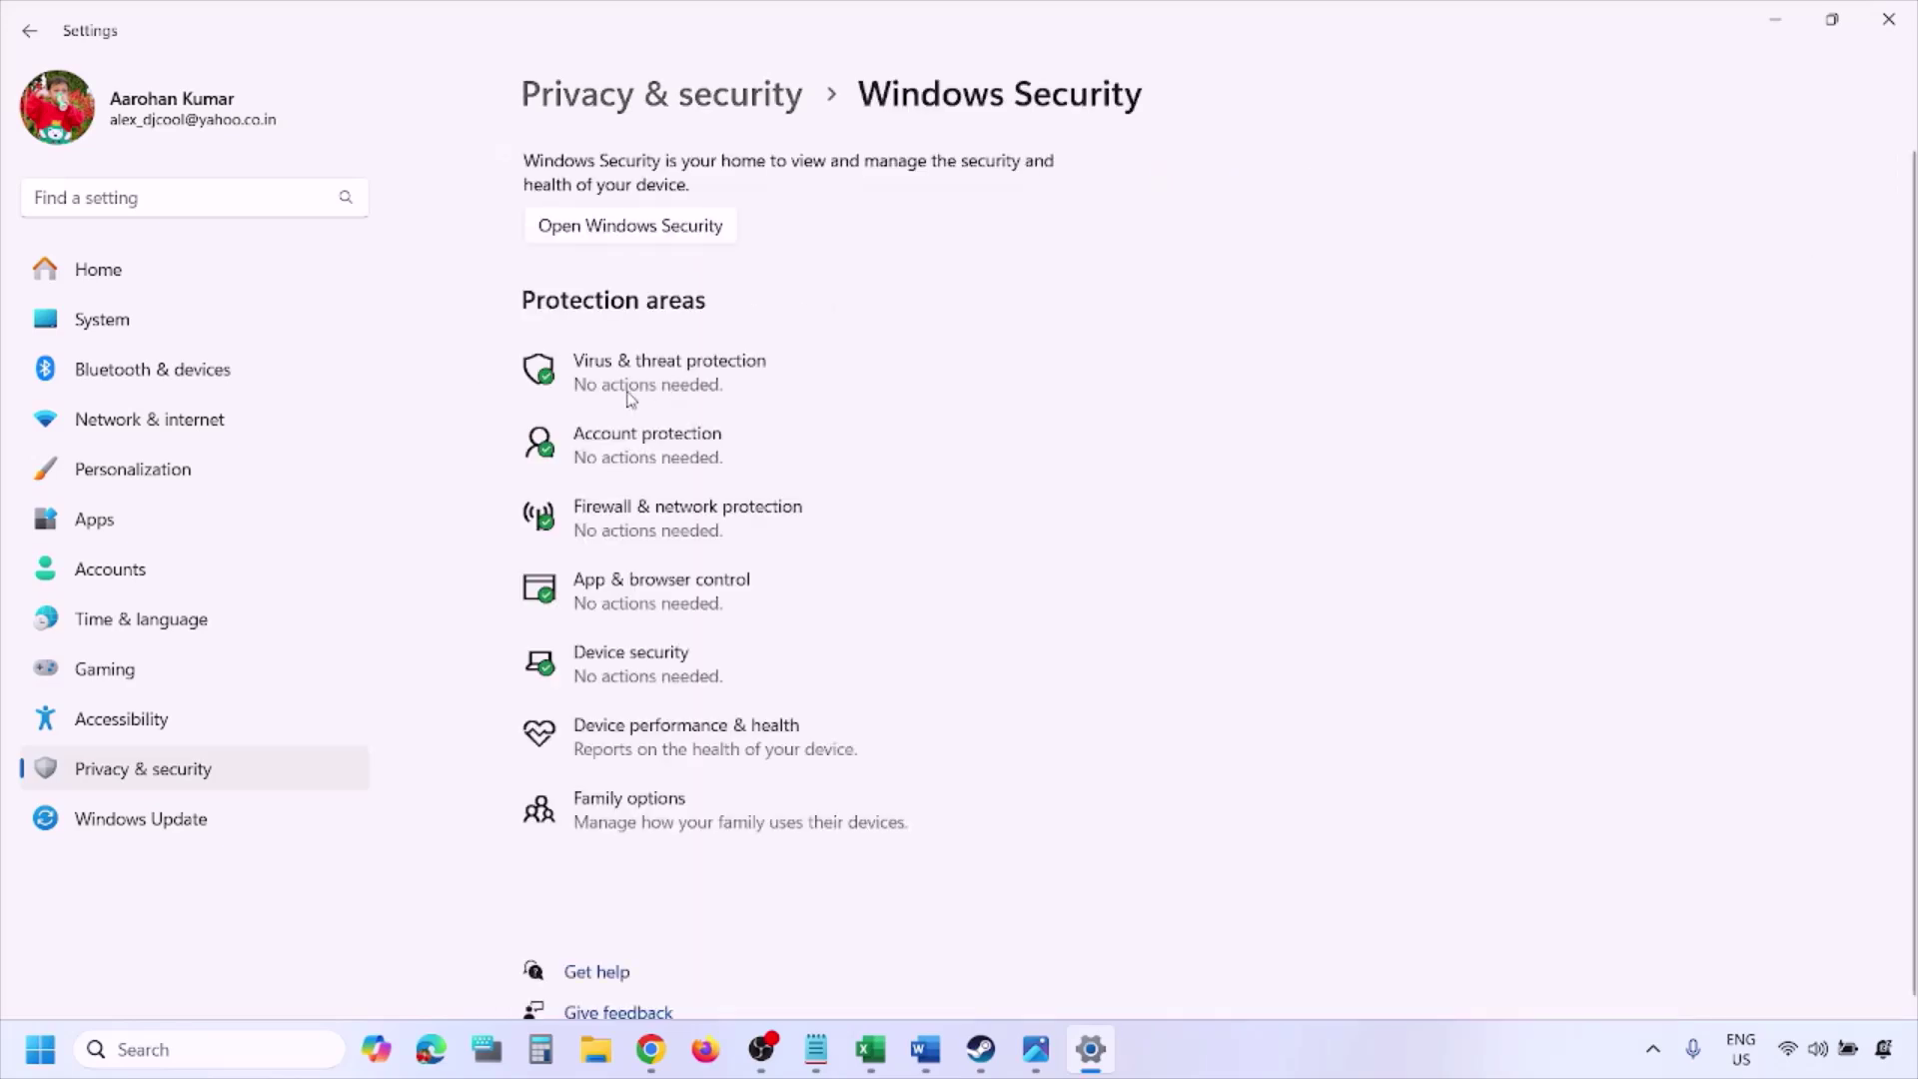
pyautogui.click(702, 388)
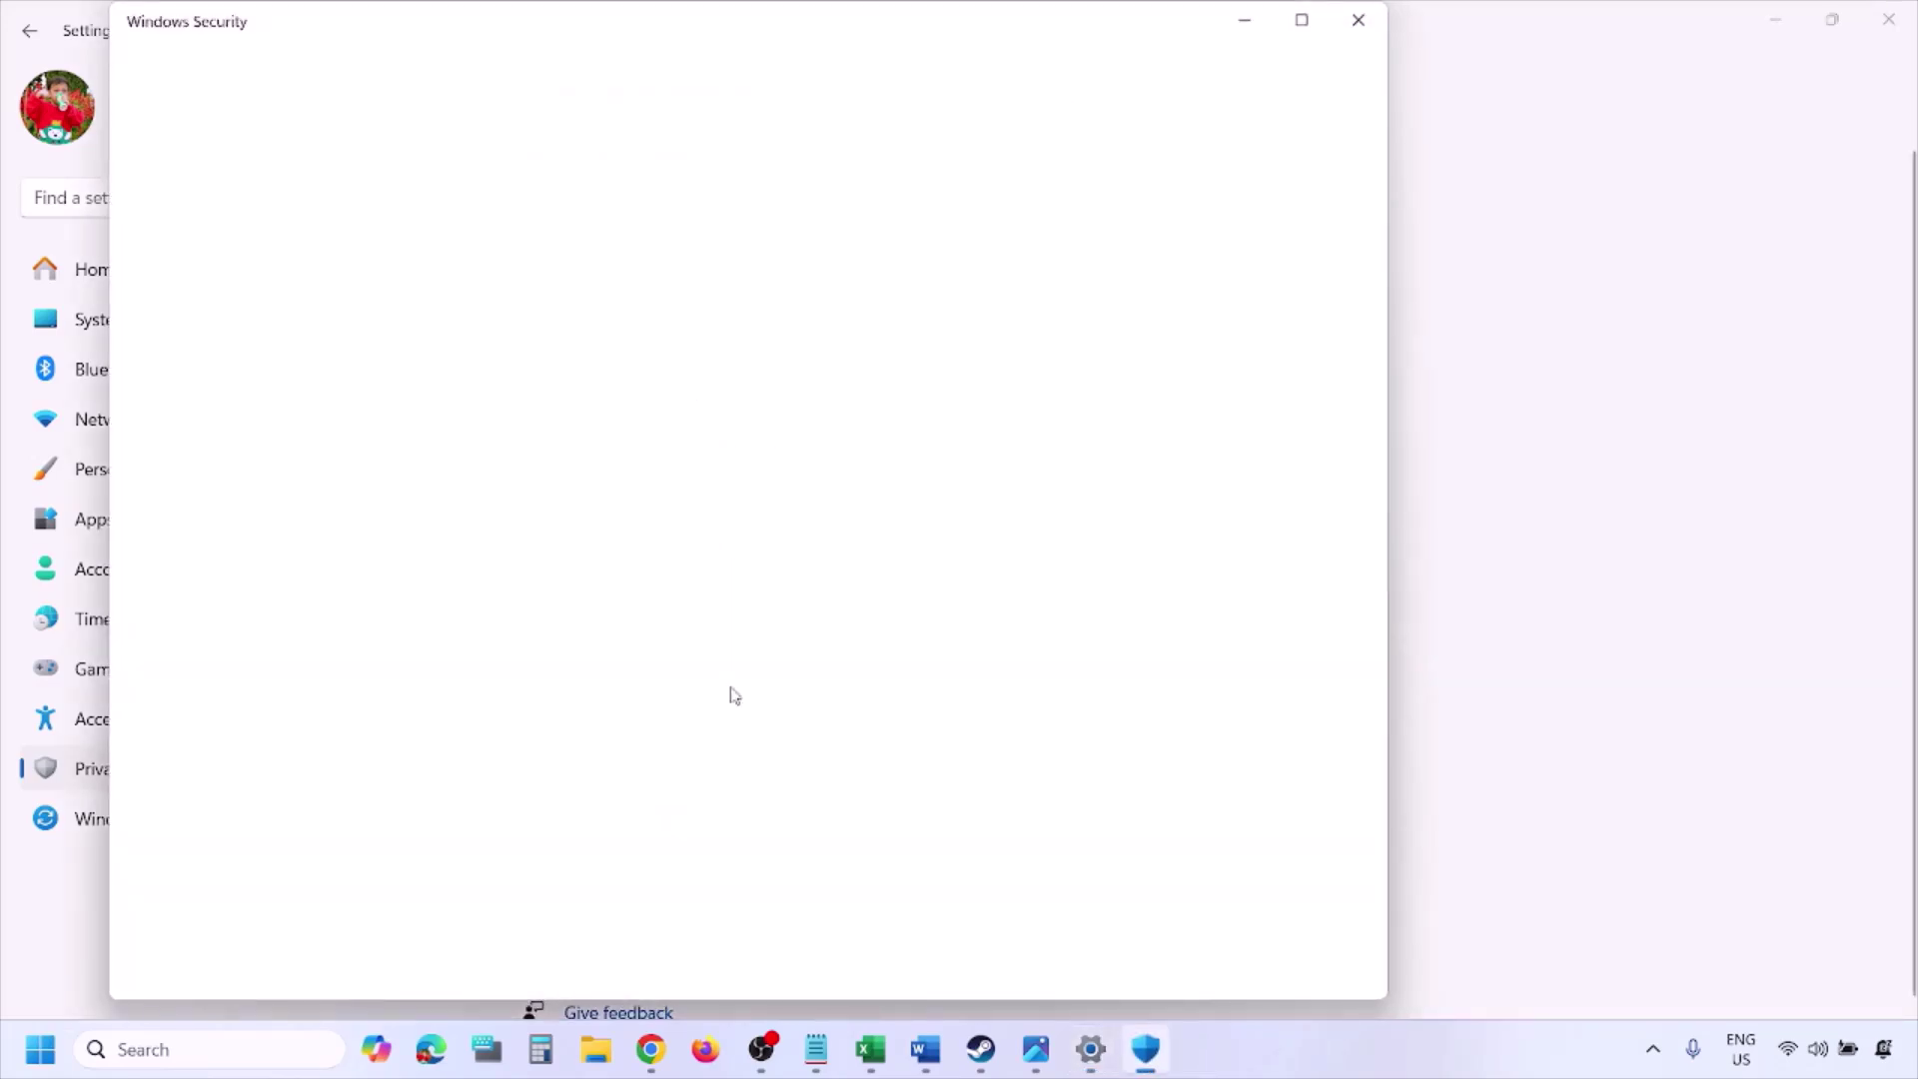
pyautogui.scroll(-3, 733, 694)
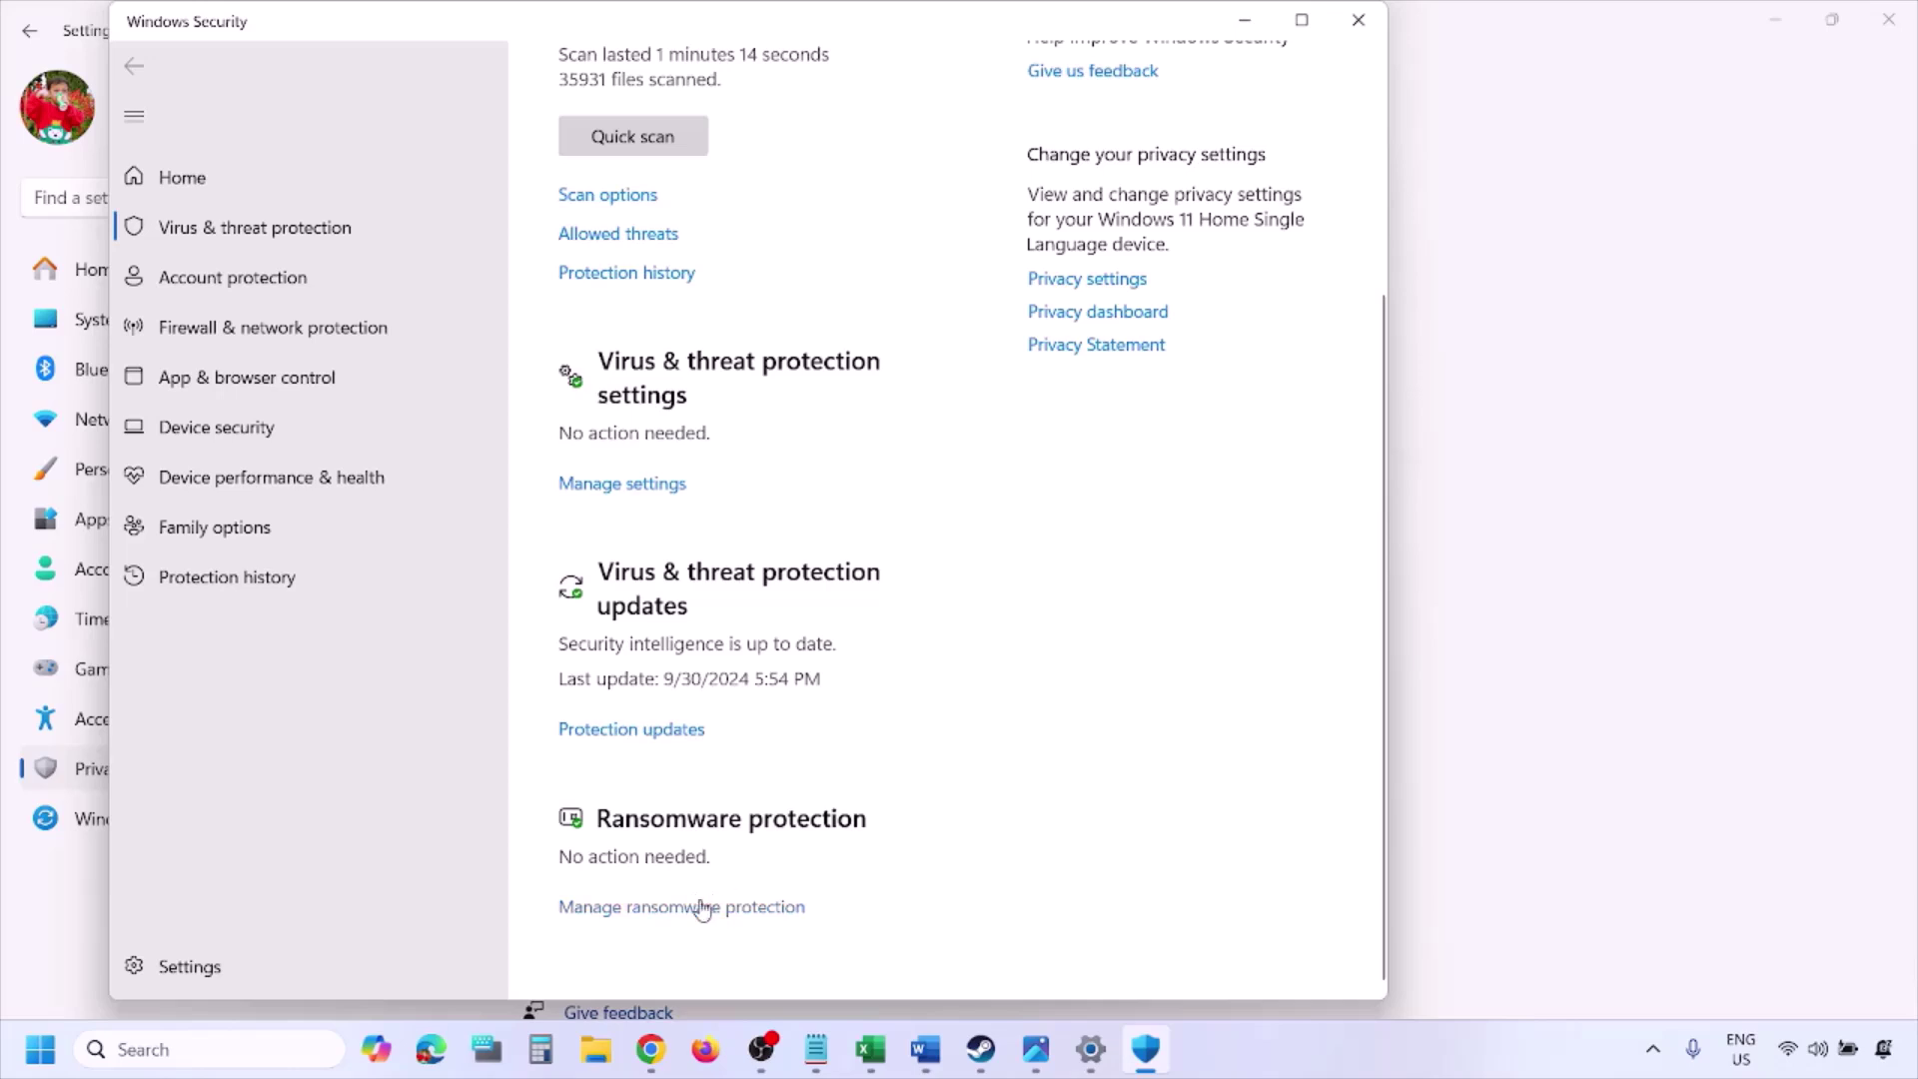
pyautogui.click(702, 910)
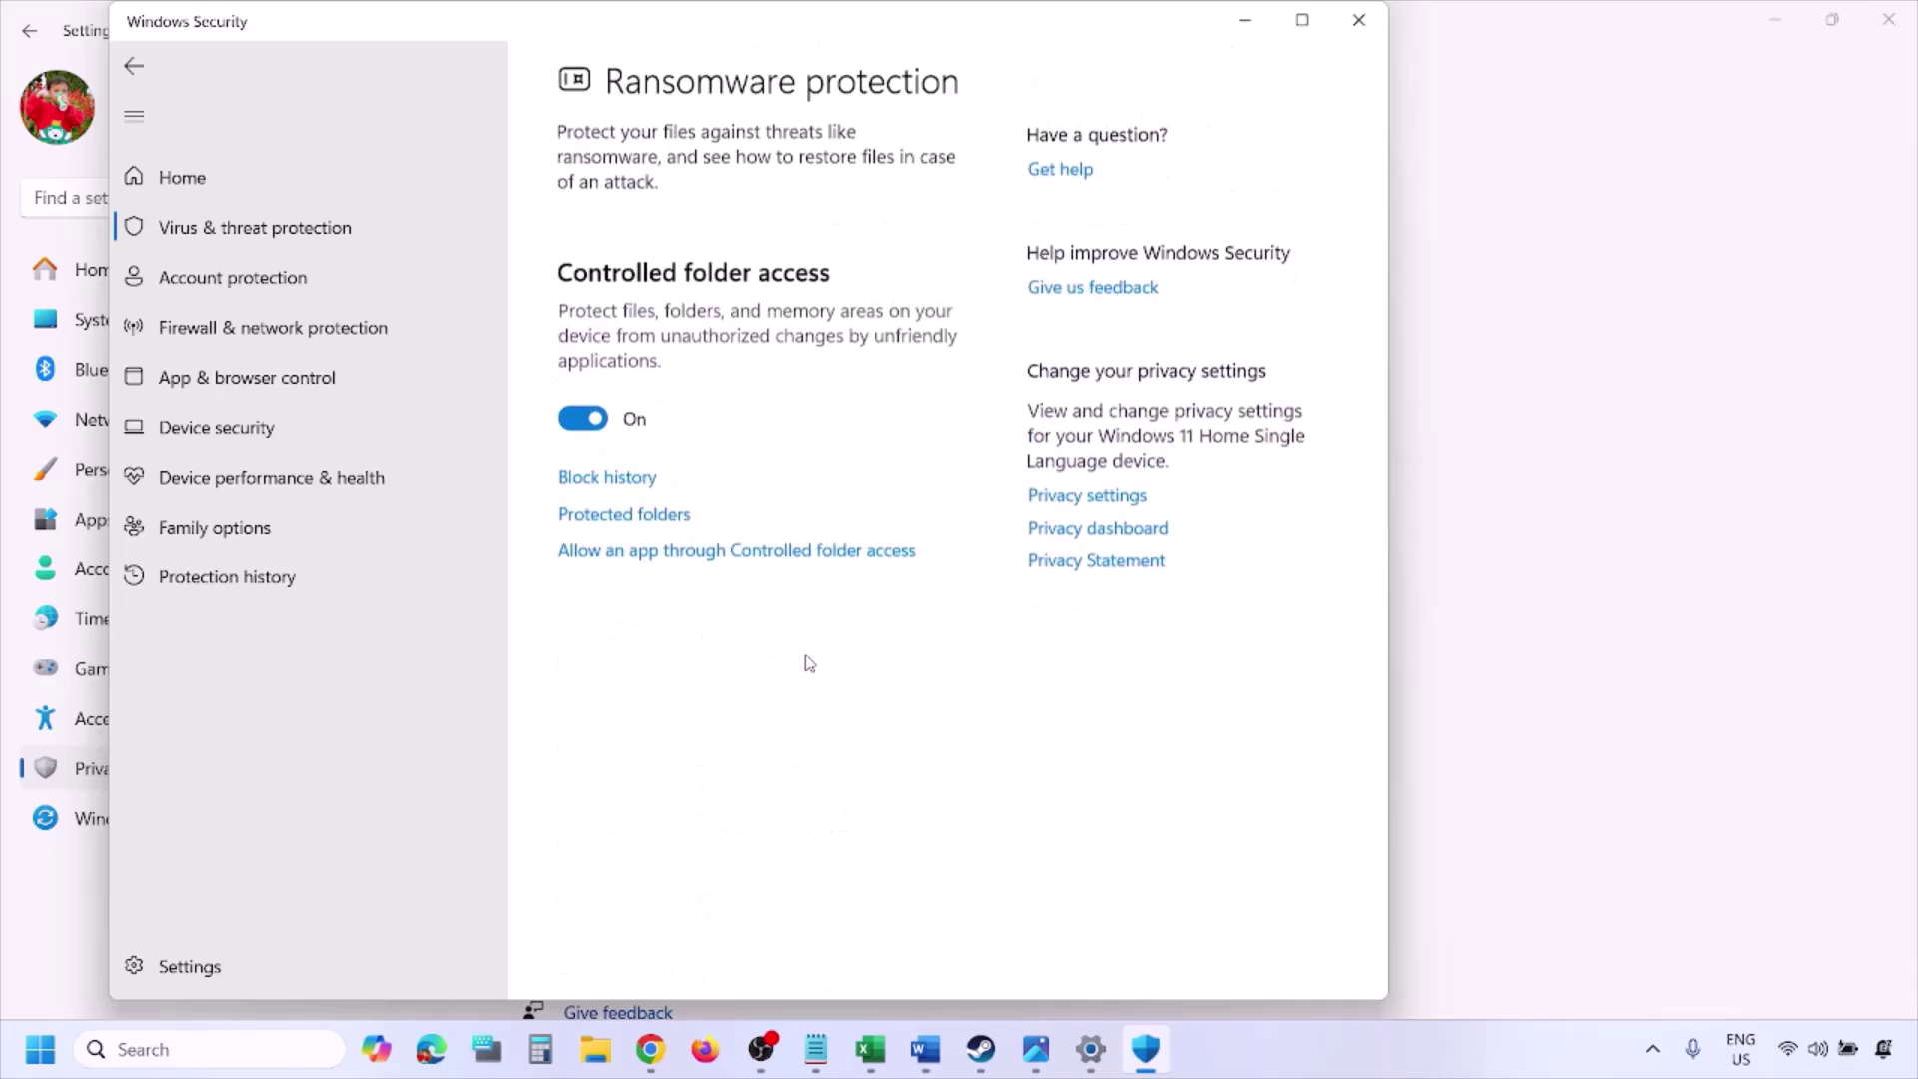
pyautogui.click(726, 563)
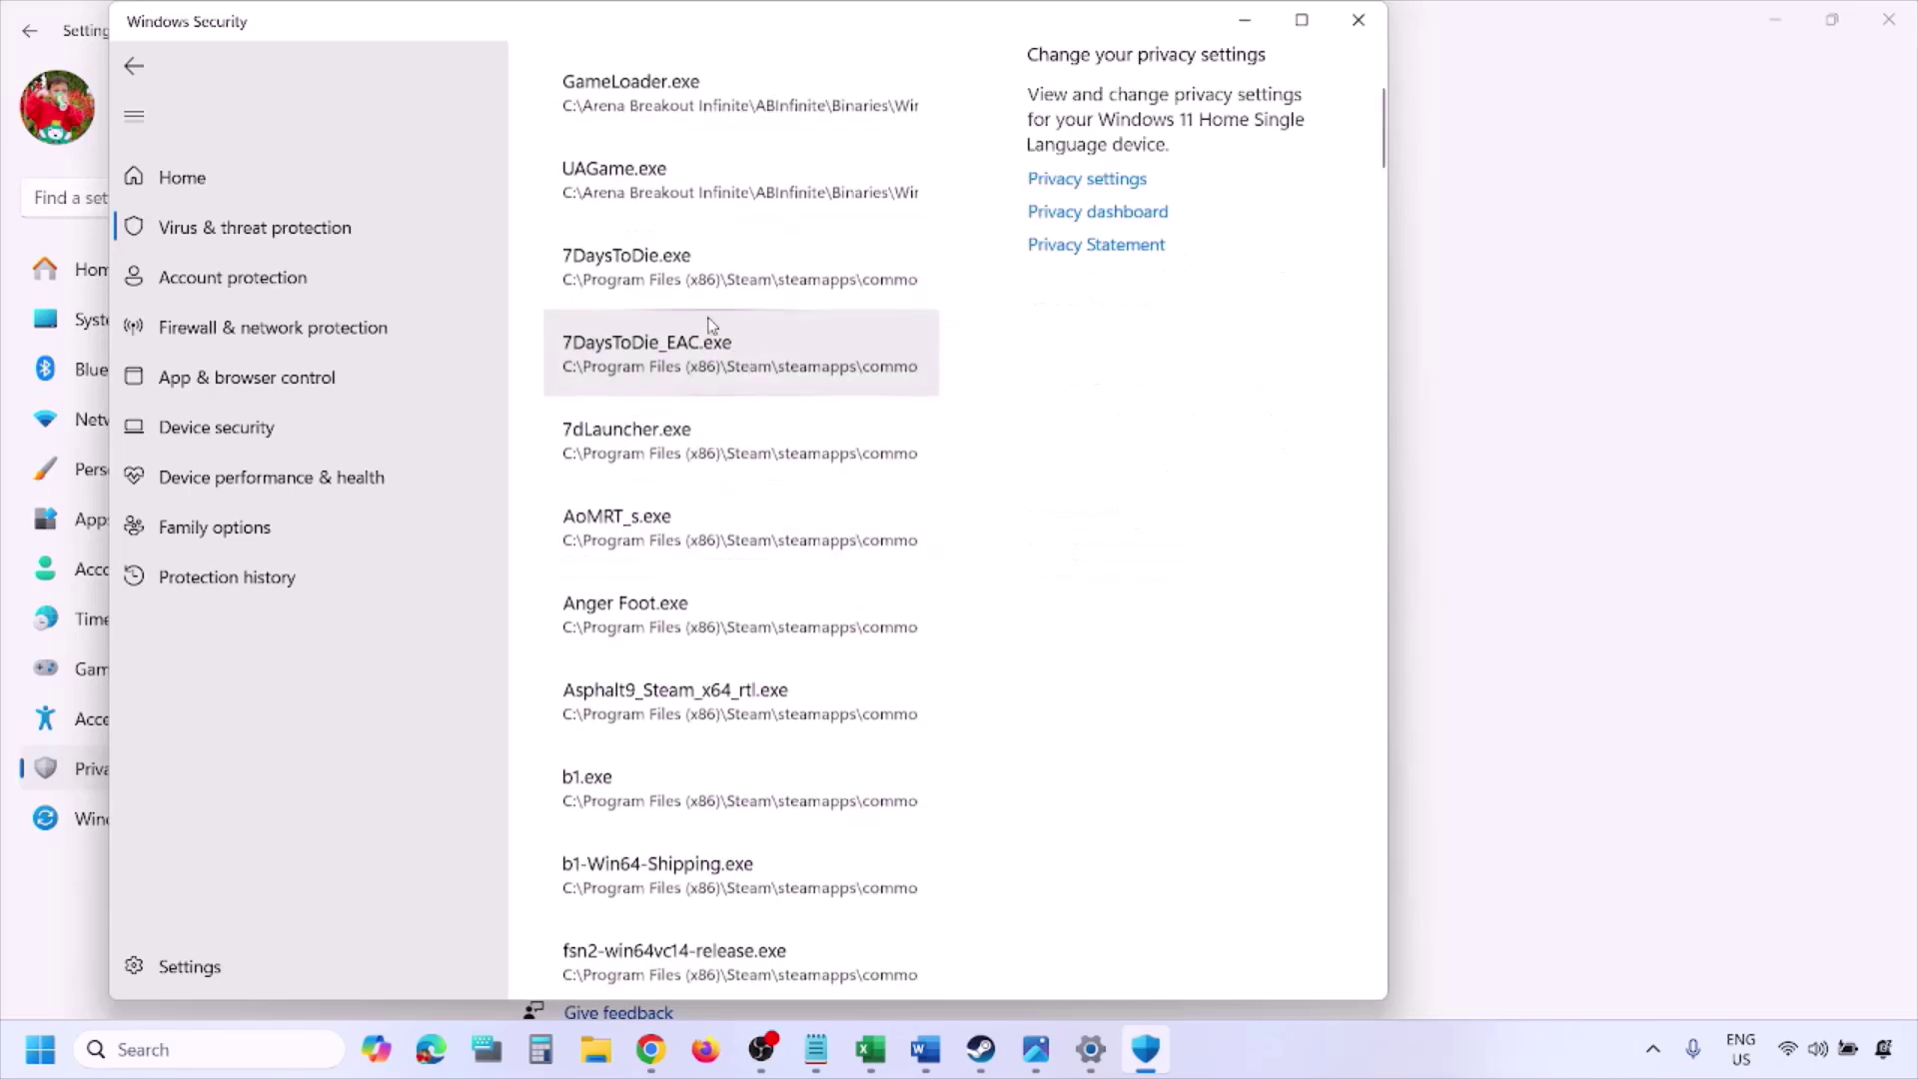
# Browse for an app to allow through Controlled folder access in C:\Program Files (x86)\Steam\steamapps, and cancel the selection.
pyautogui.click(712, 330)
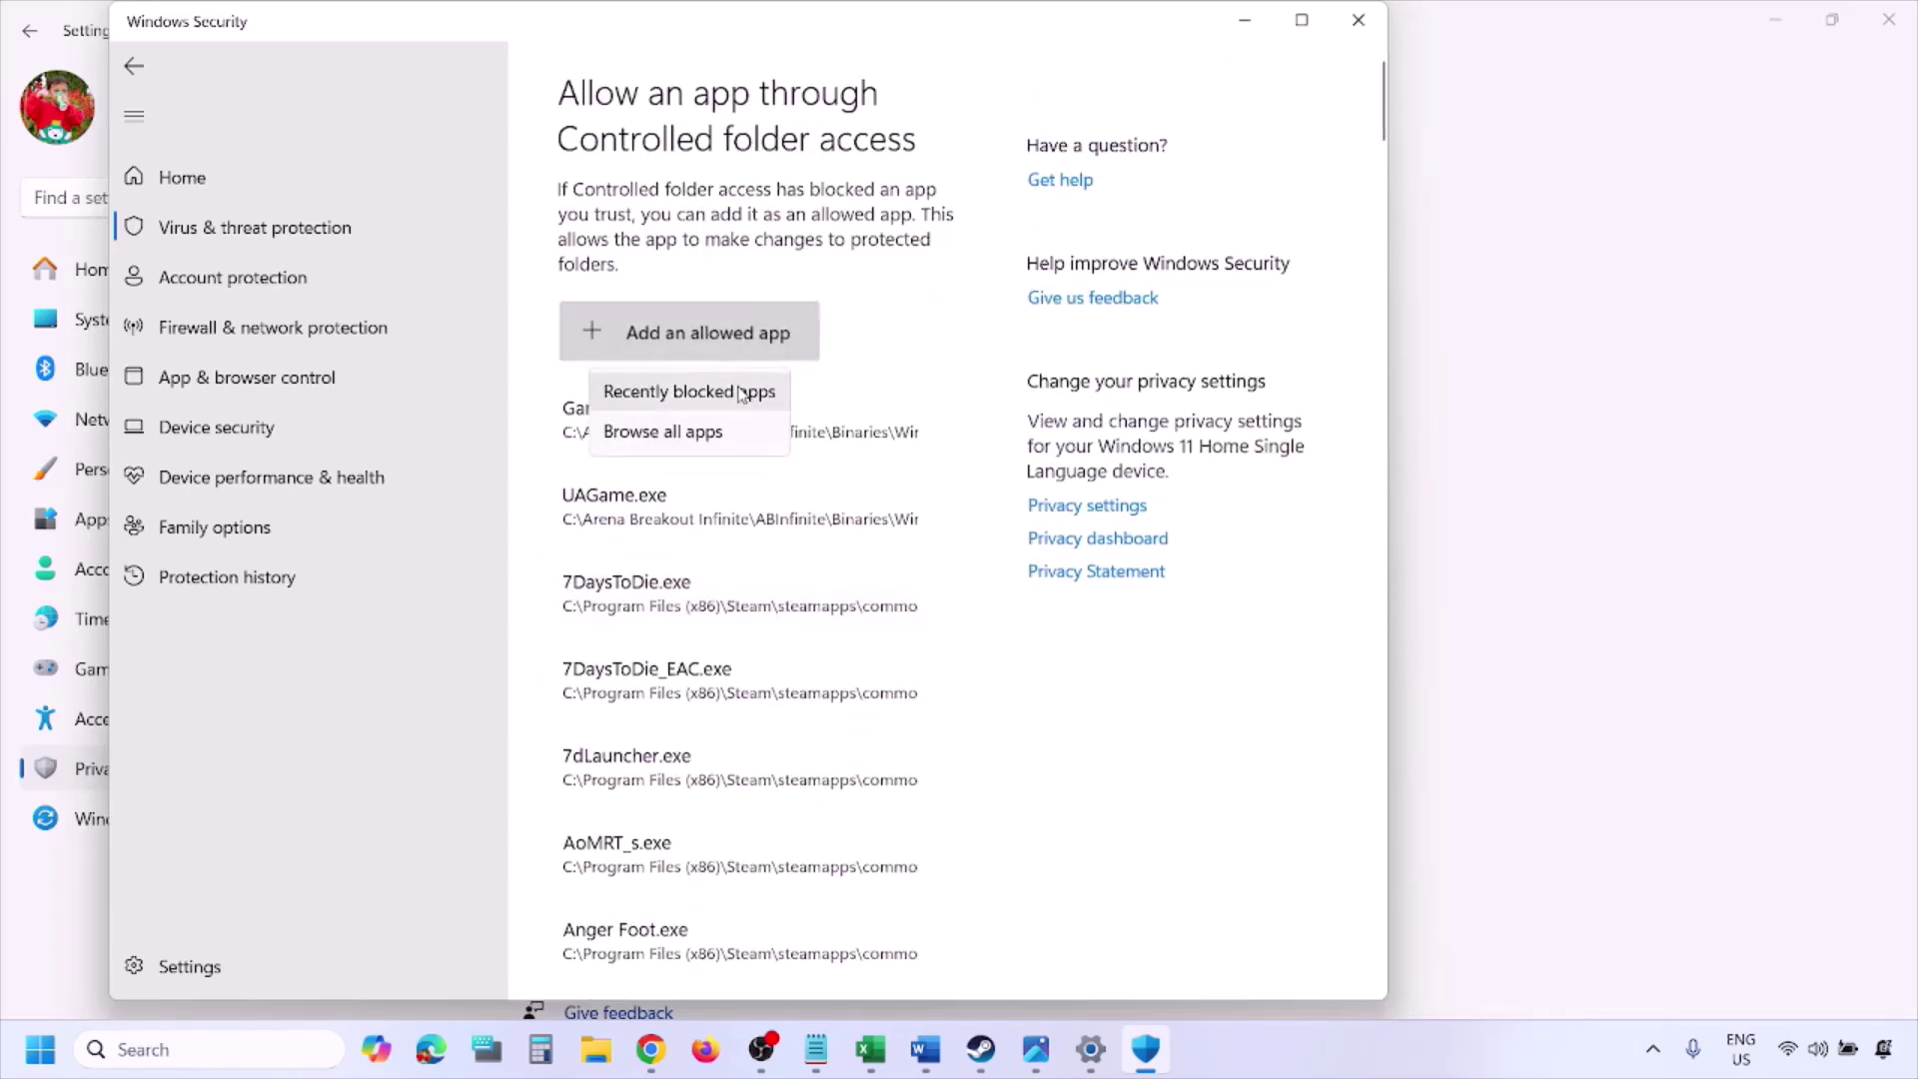
pyautogui.click(721, 438)
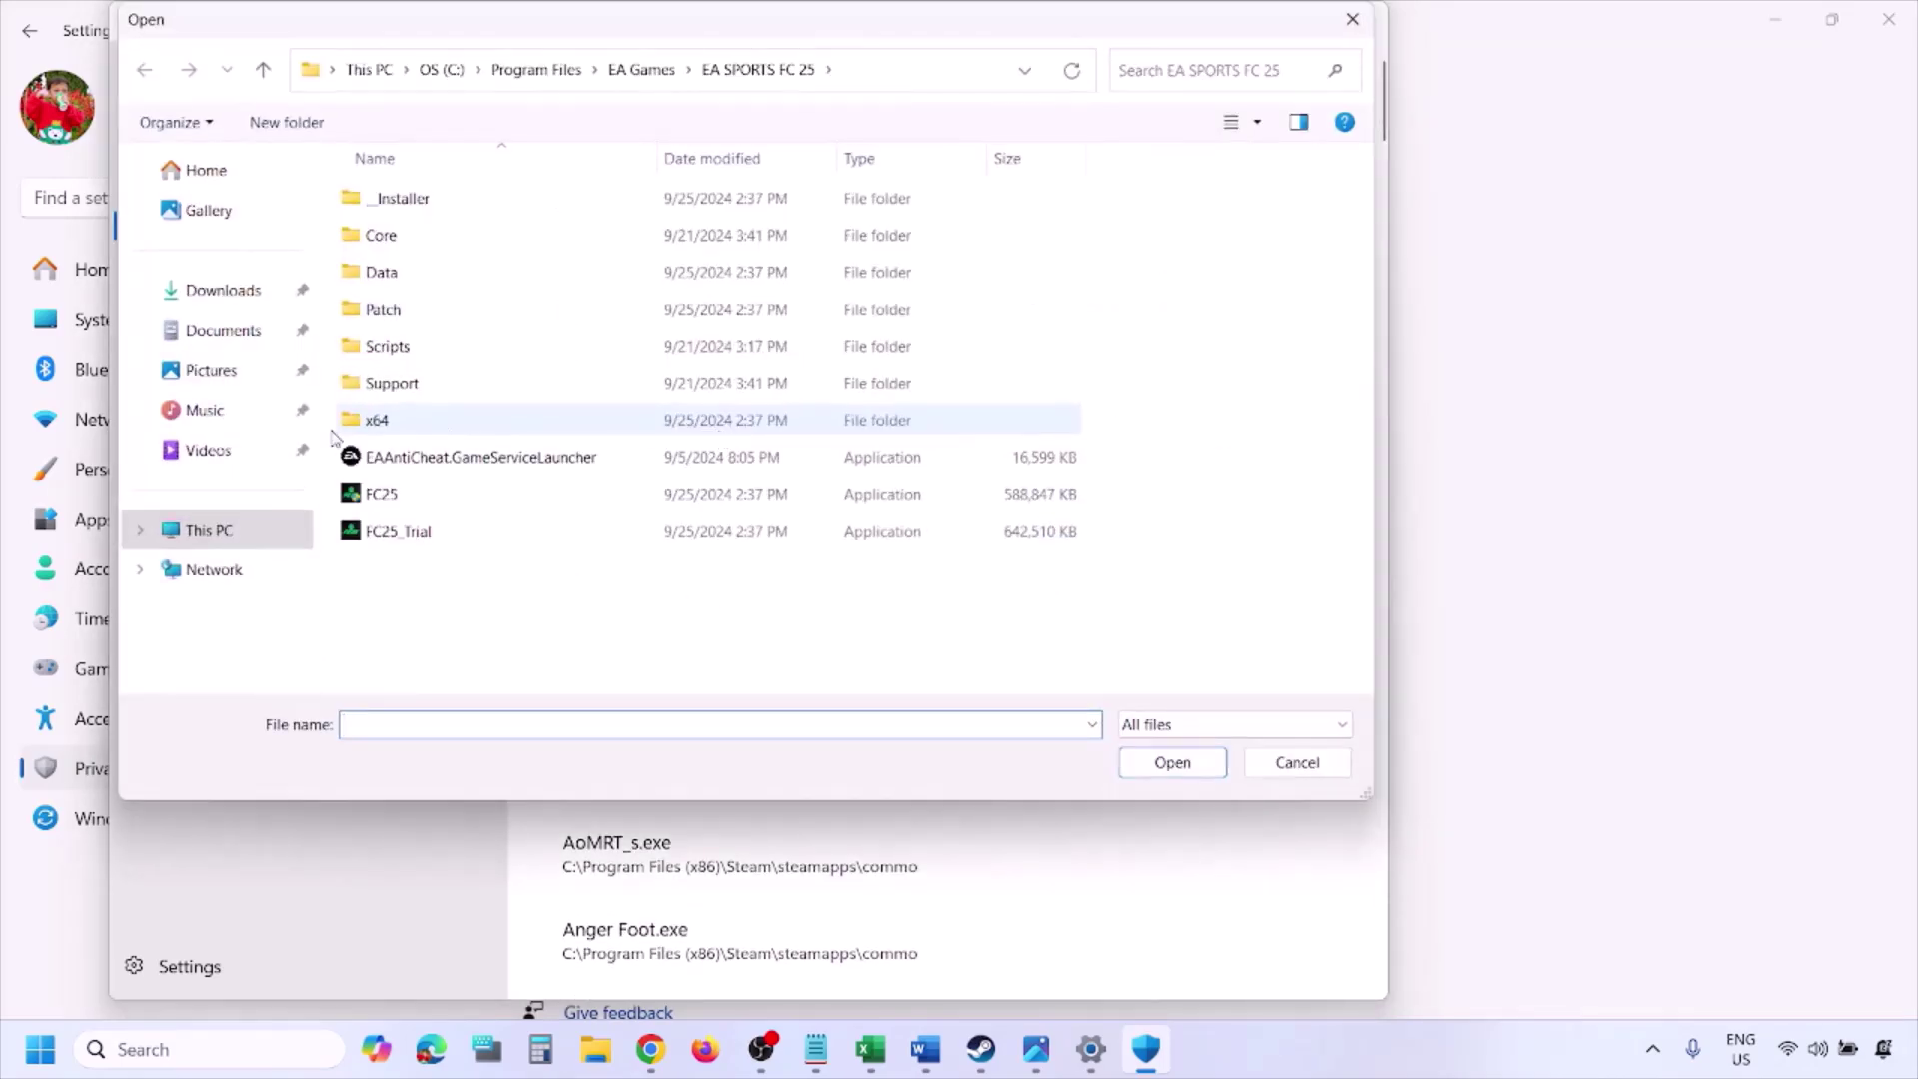
pyautogui.click(208, 531)
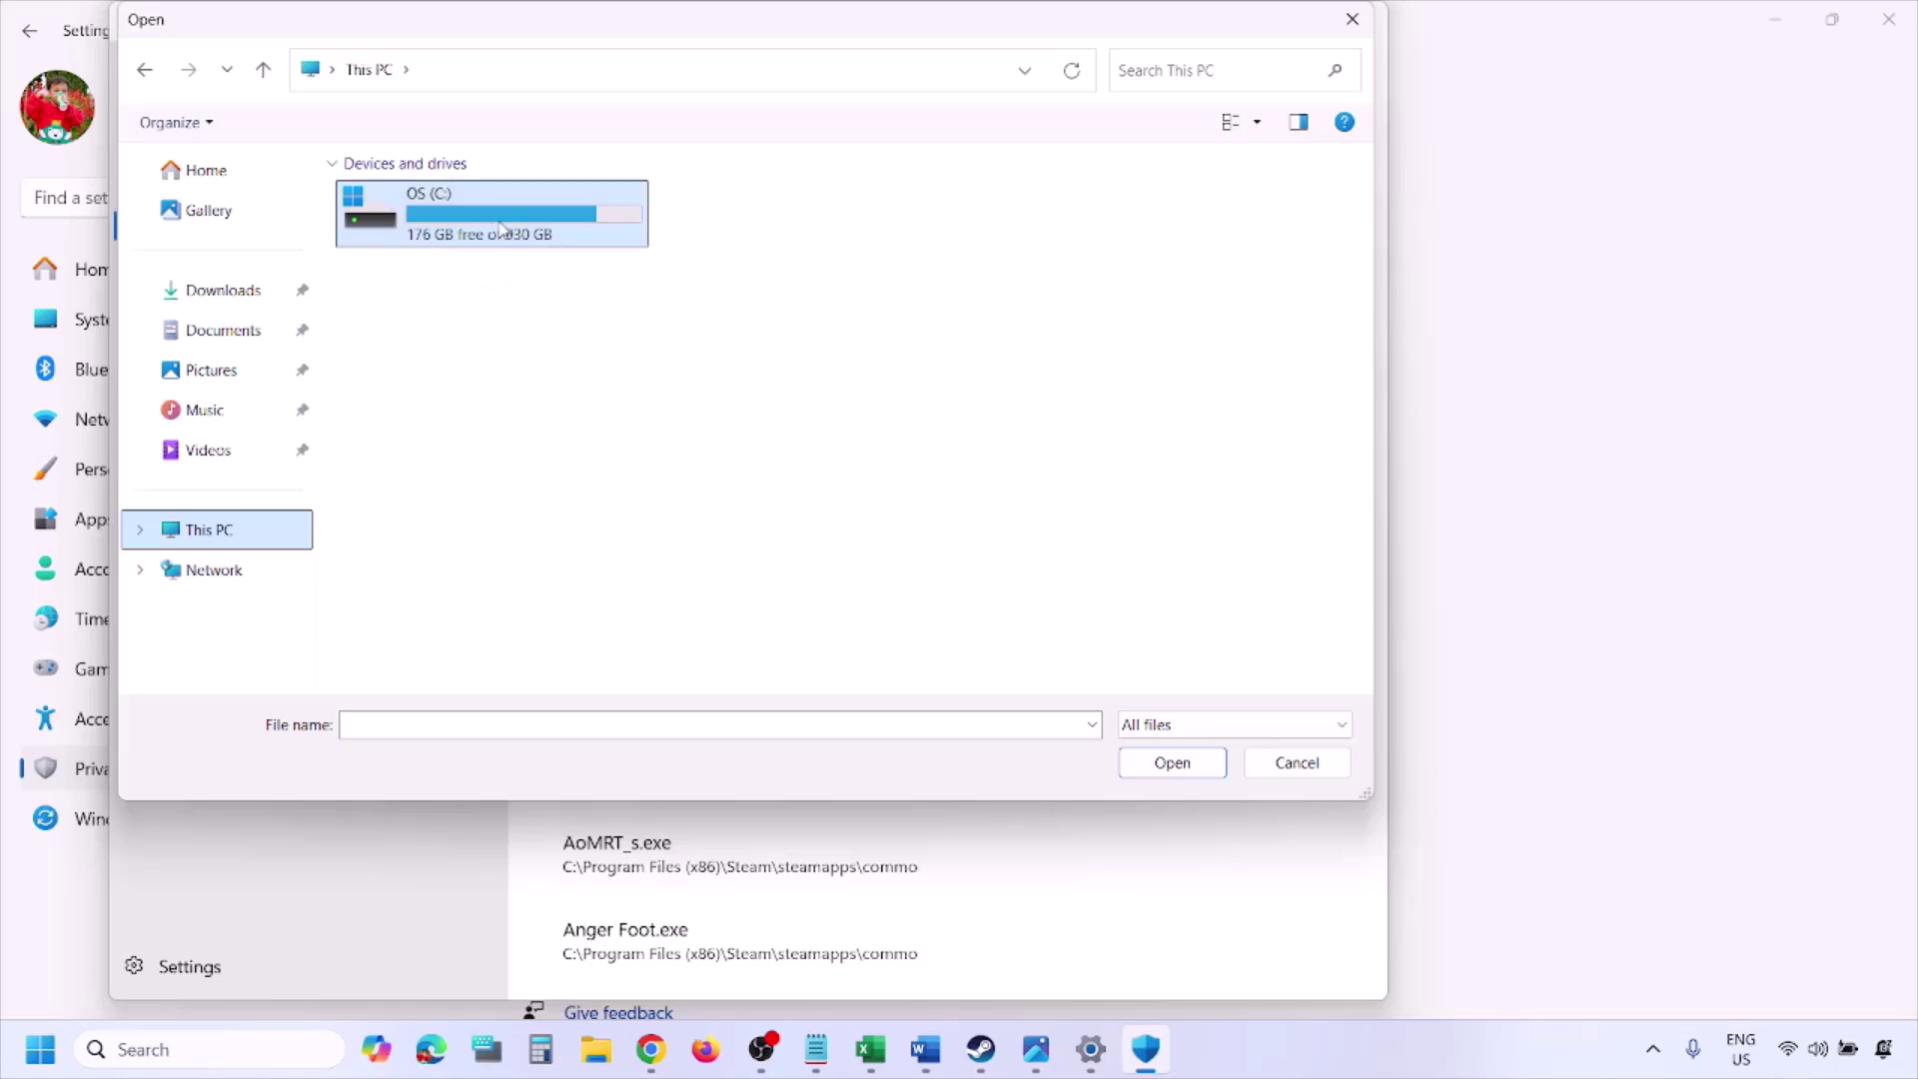
pyautogui.doubleClick(502, 228)
pyautogui.scroll(-4, 501, 236)
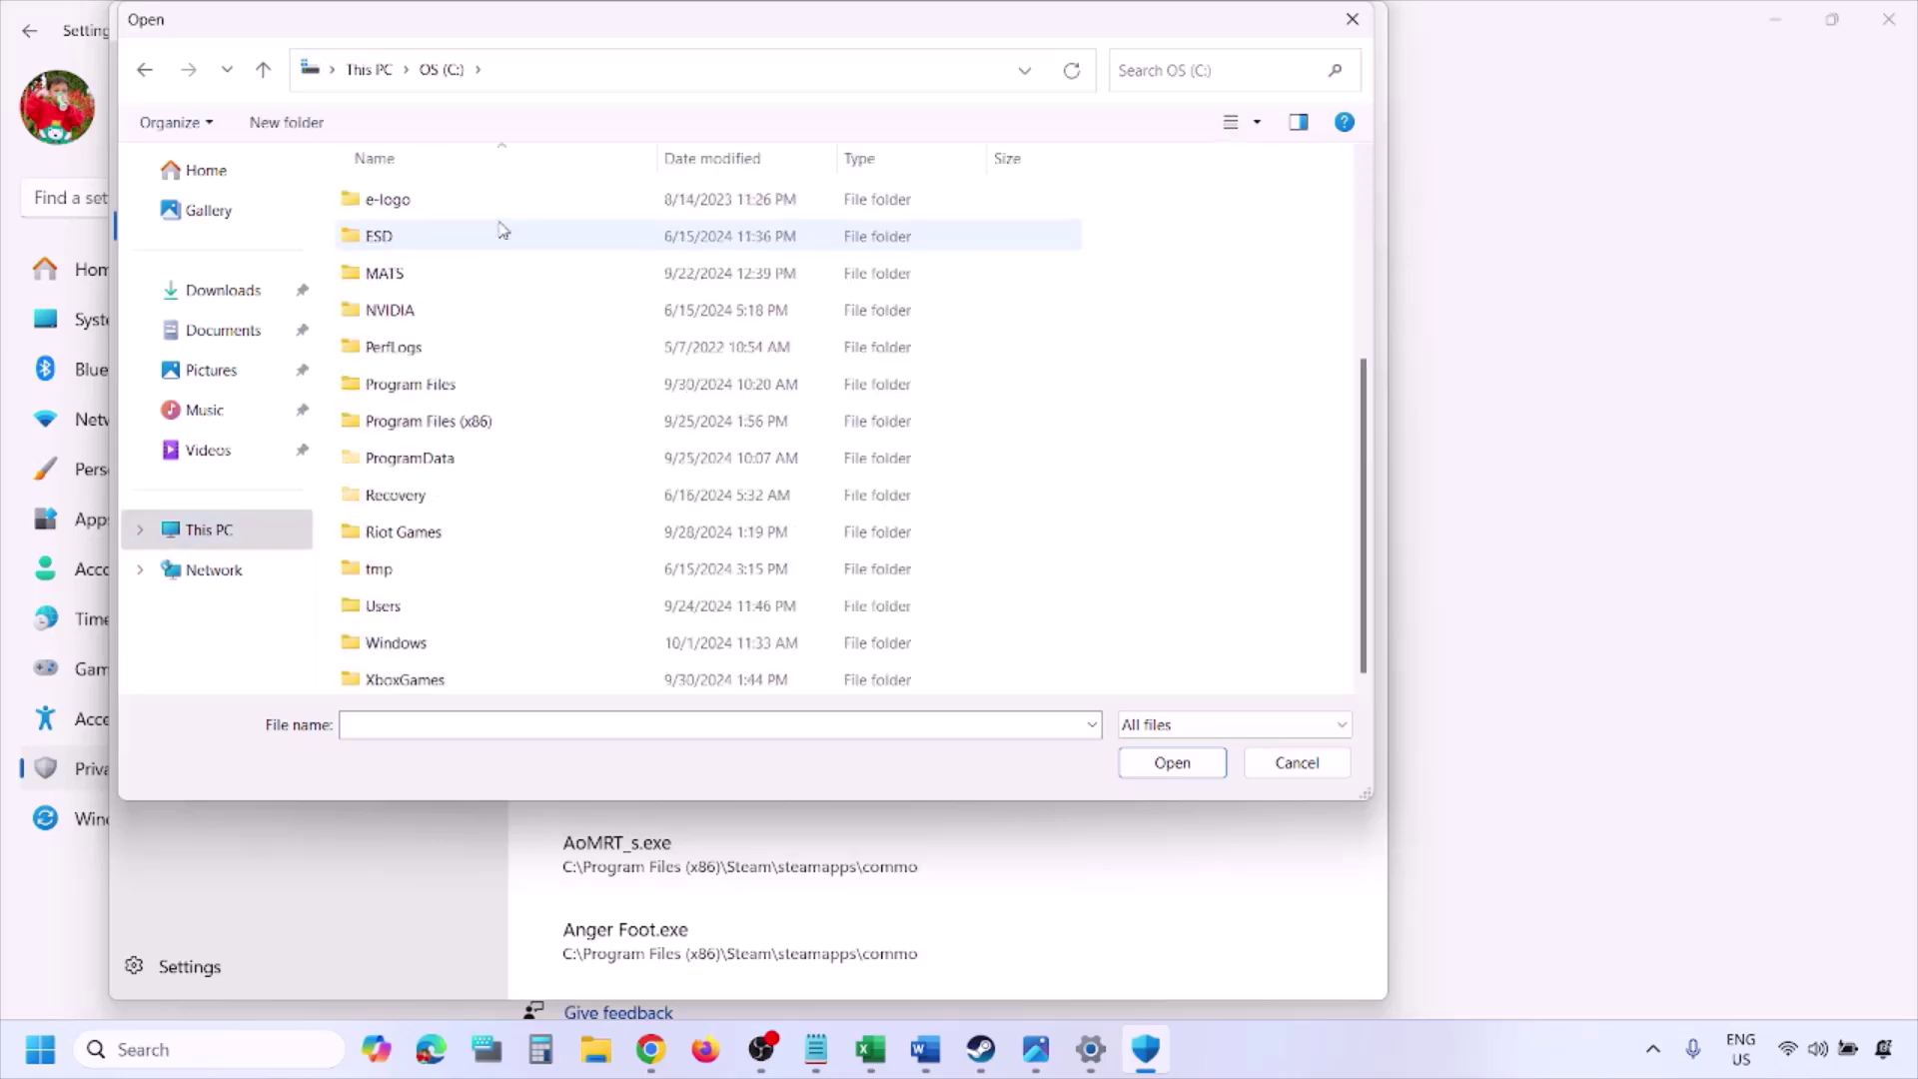
pyautogui.doubleClick(482, 421)
pyautogui.scroll(-4, 484, 420)
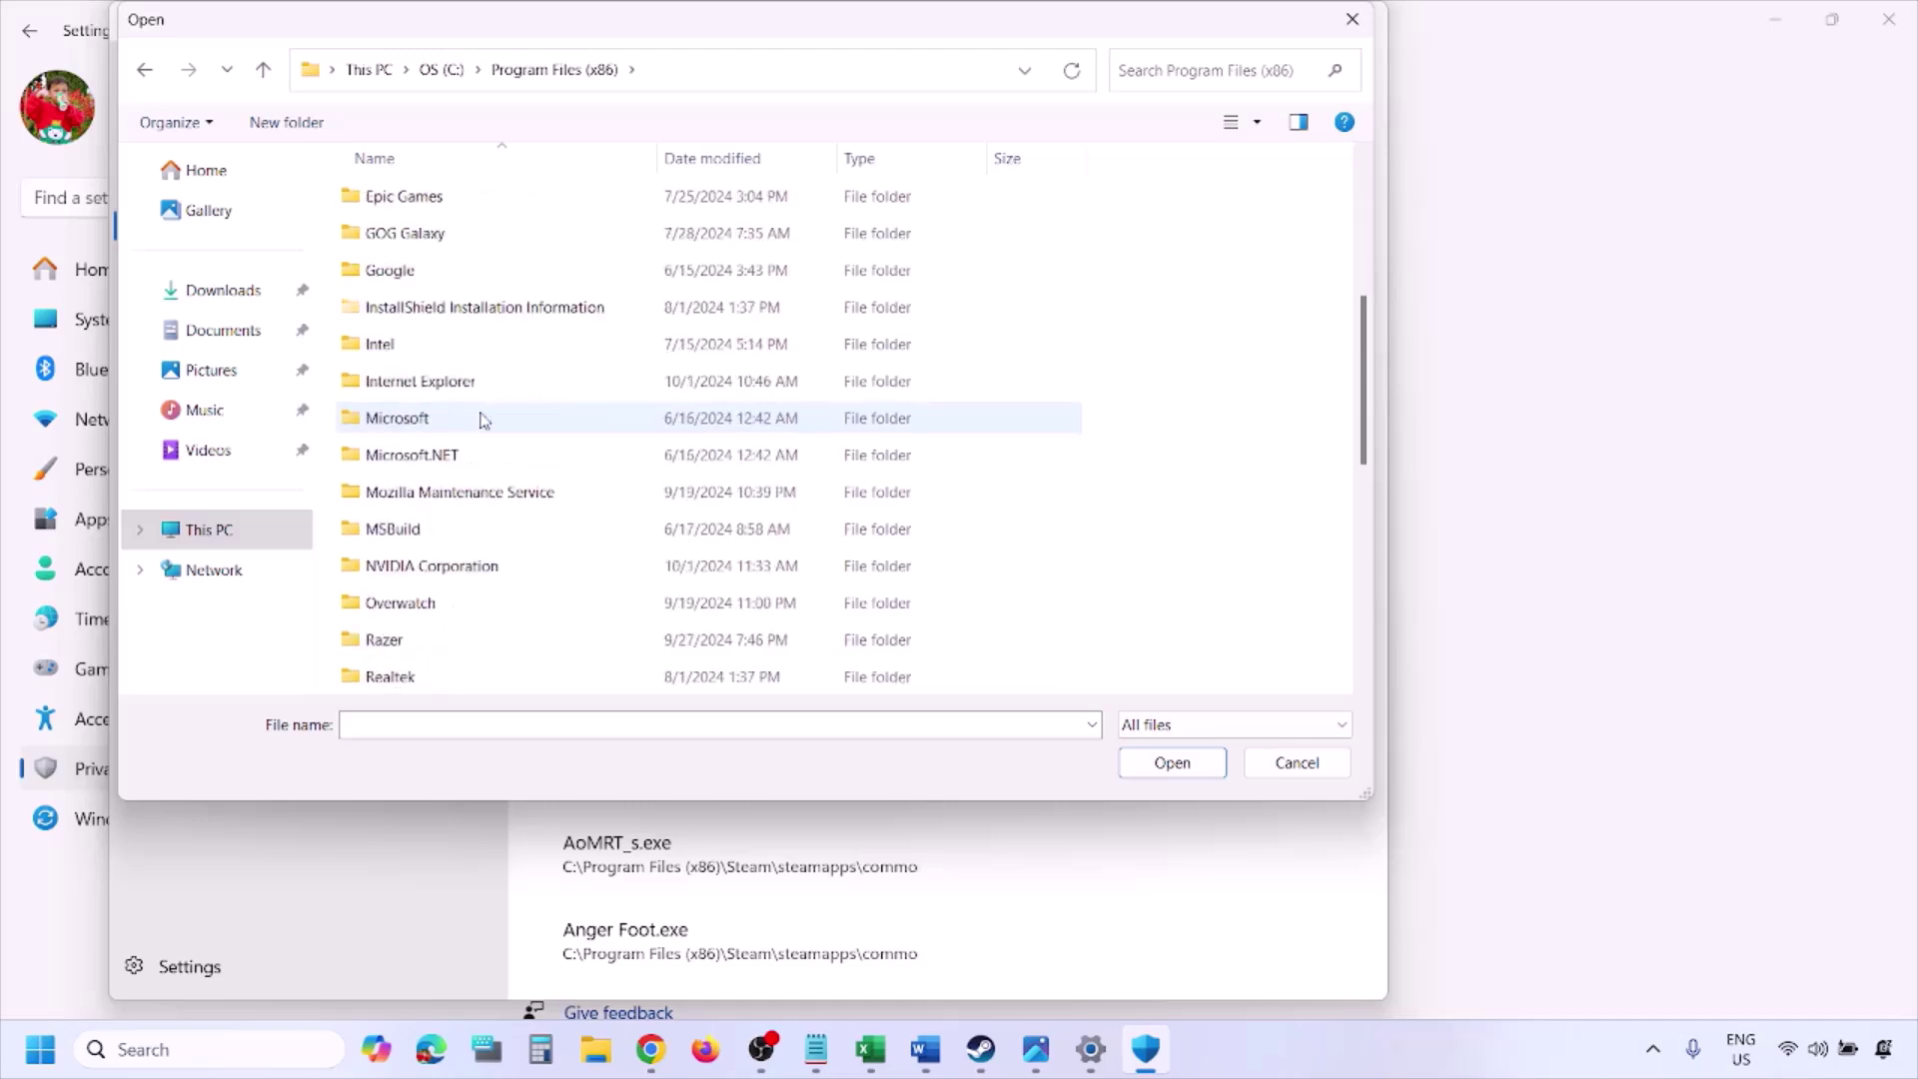
pyautogui.scroll(-3, 483, 420)
pyautogui.doubleClick(490, 343)
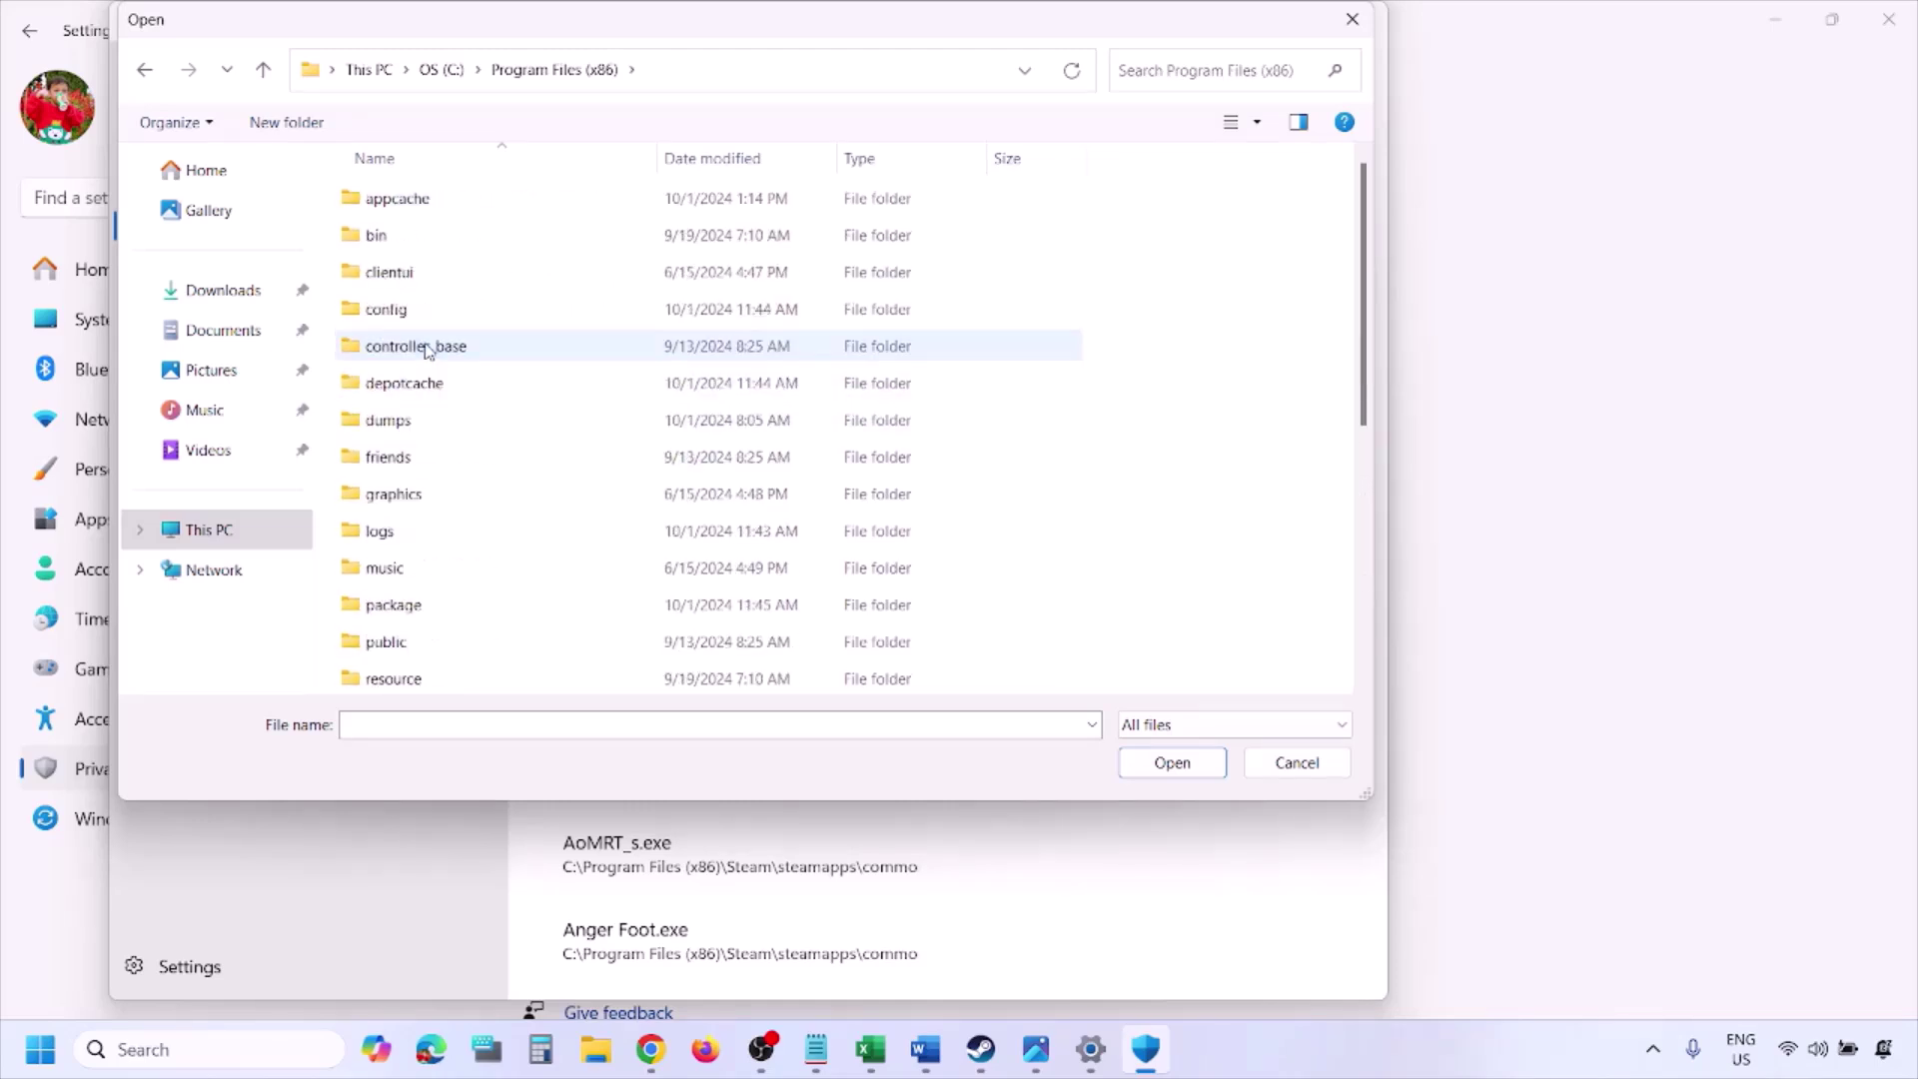
pyautogui.scroll(-4, 450, 430)
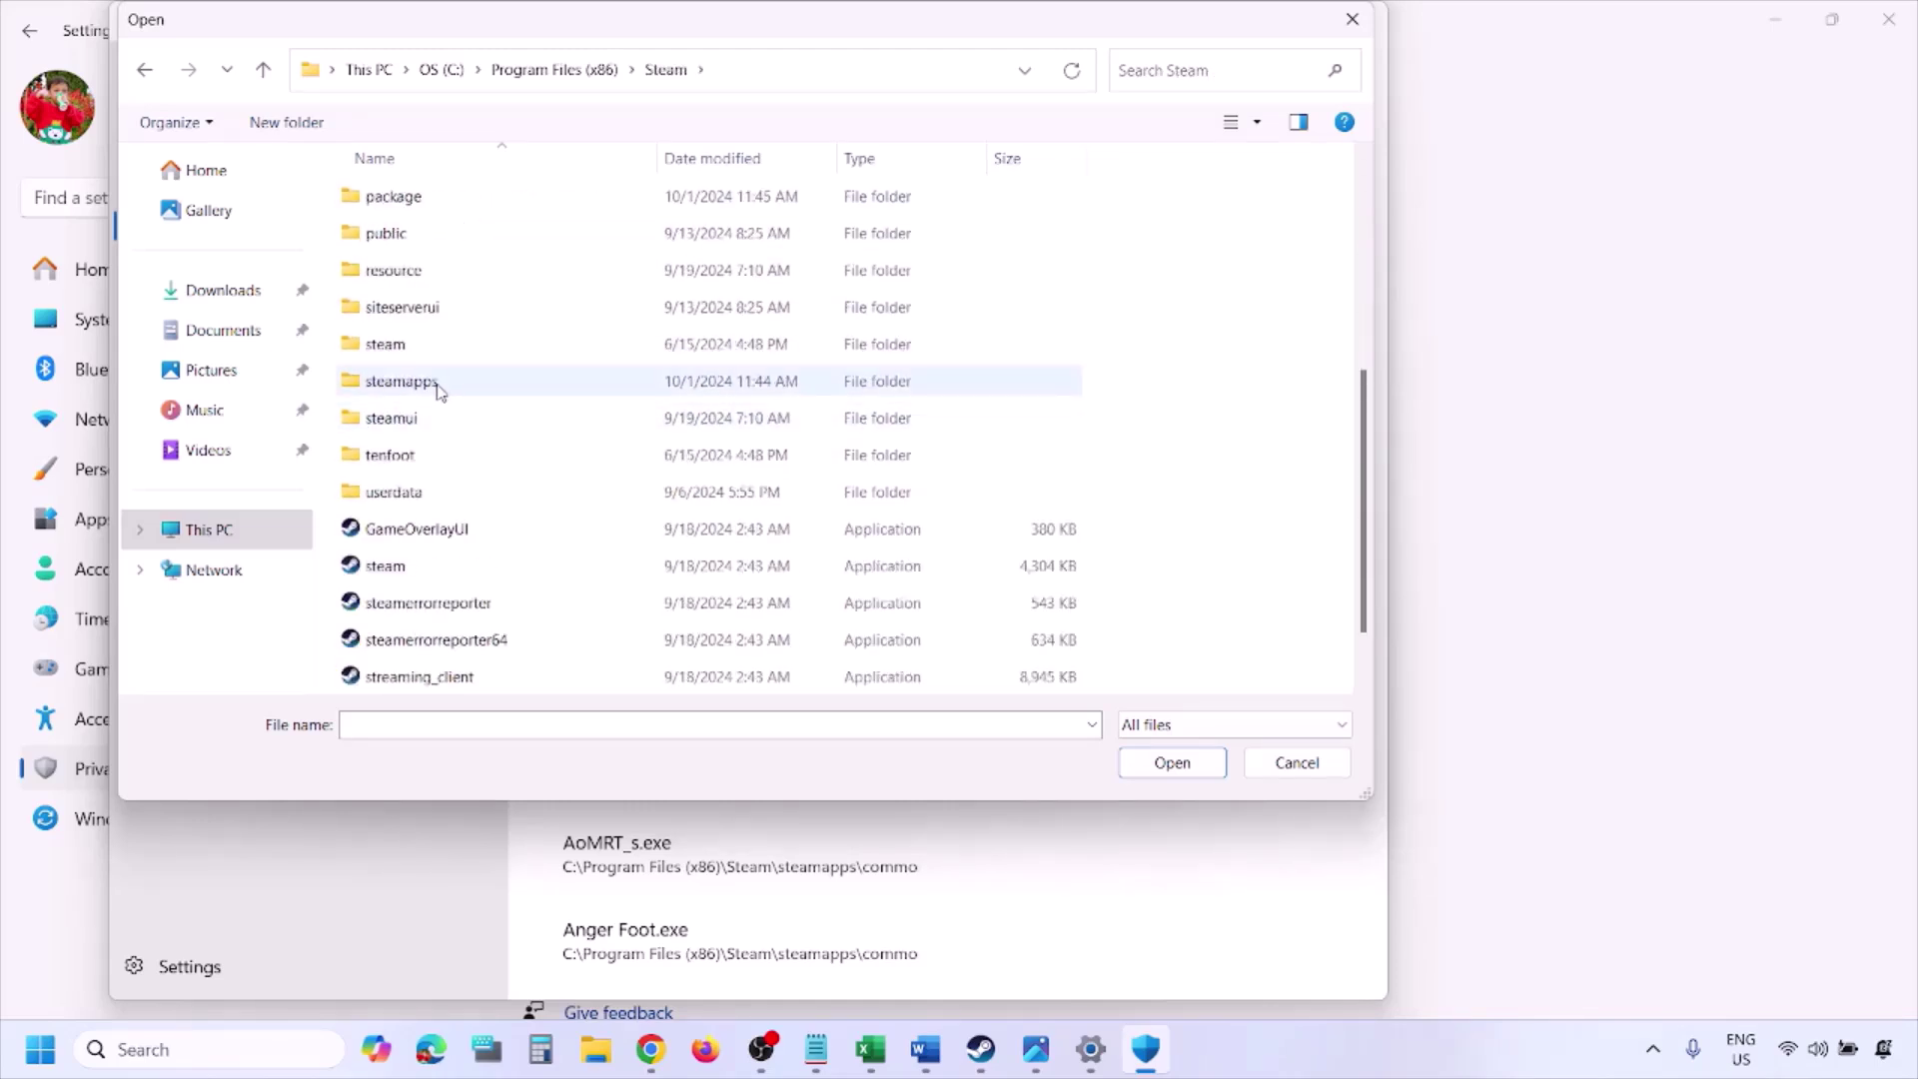
pyautogui.click(440, 385)
pyautogui.doubleClick(440, 385)
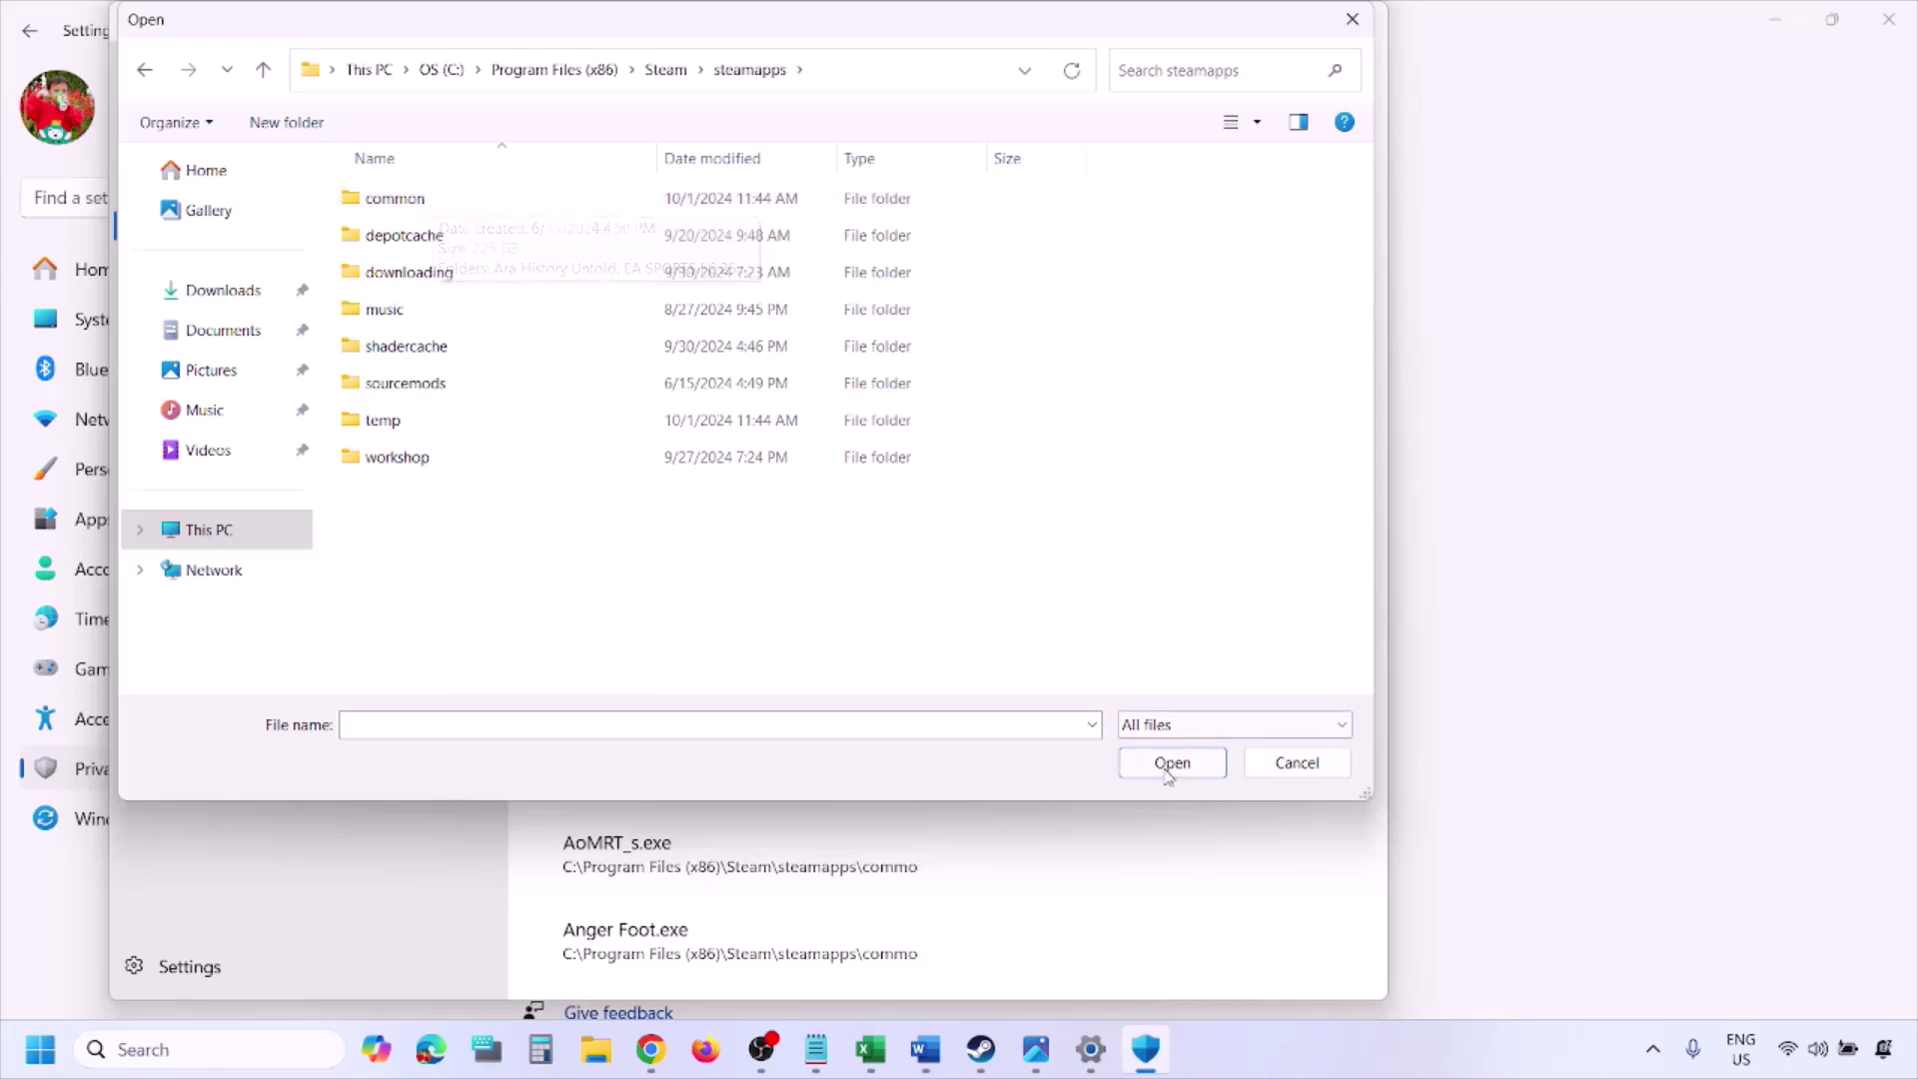
pyautogui.click(1296, 763)
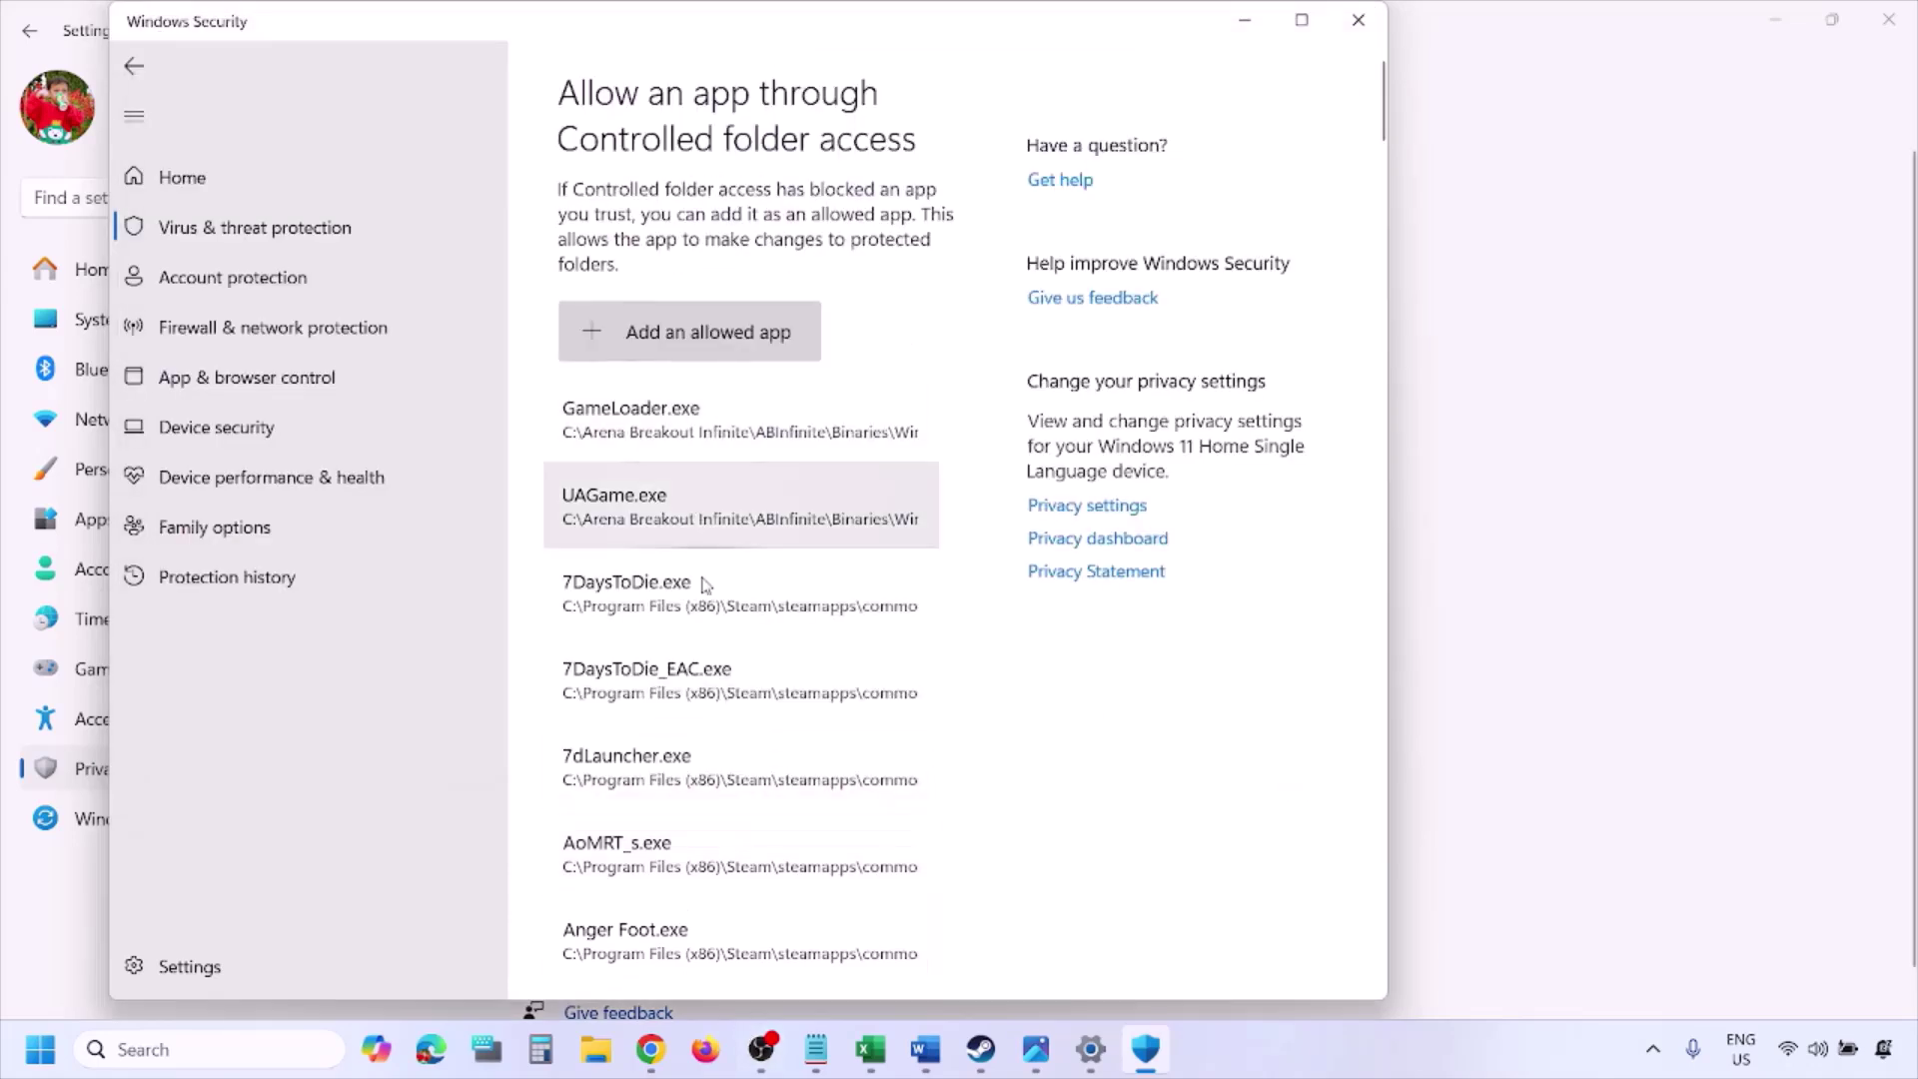
# Open the allowed apps list of Windows Defender Firewall through Control Panel and unlock its settings for changes.
pyautogui.click(197, 1049)
pyautogui.write('ontrol')
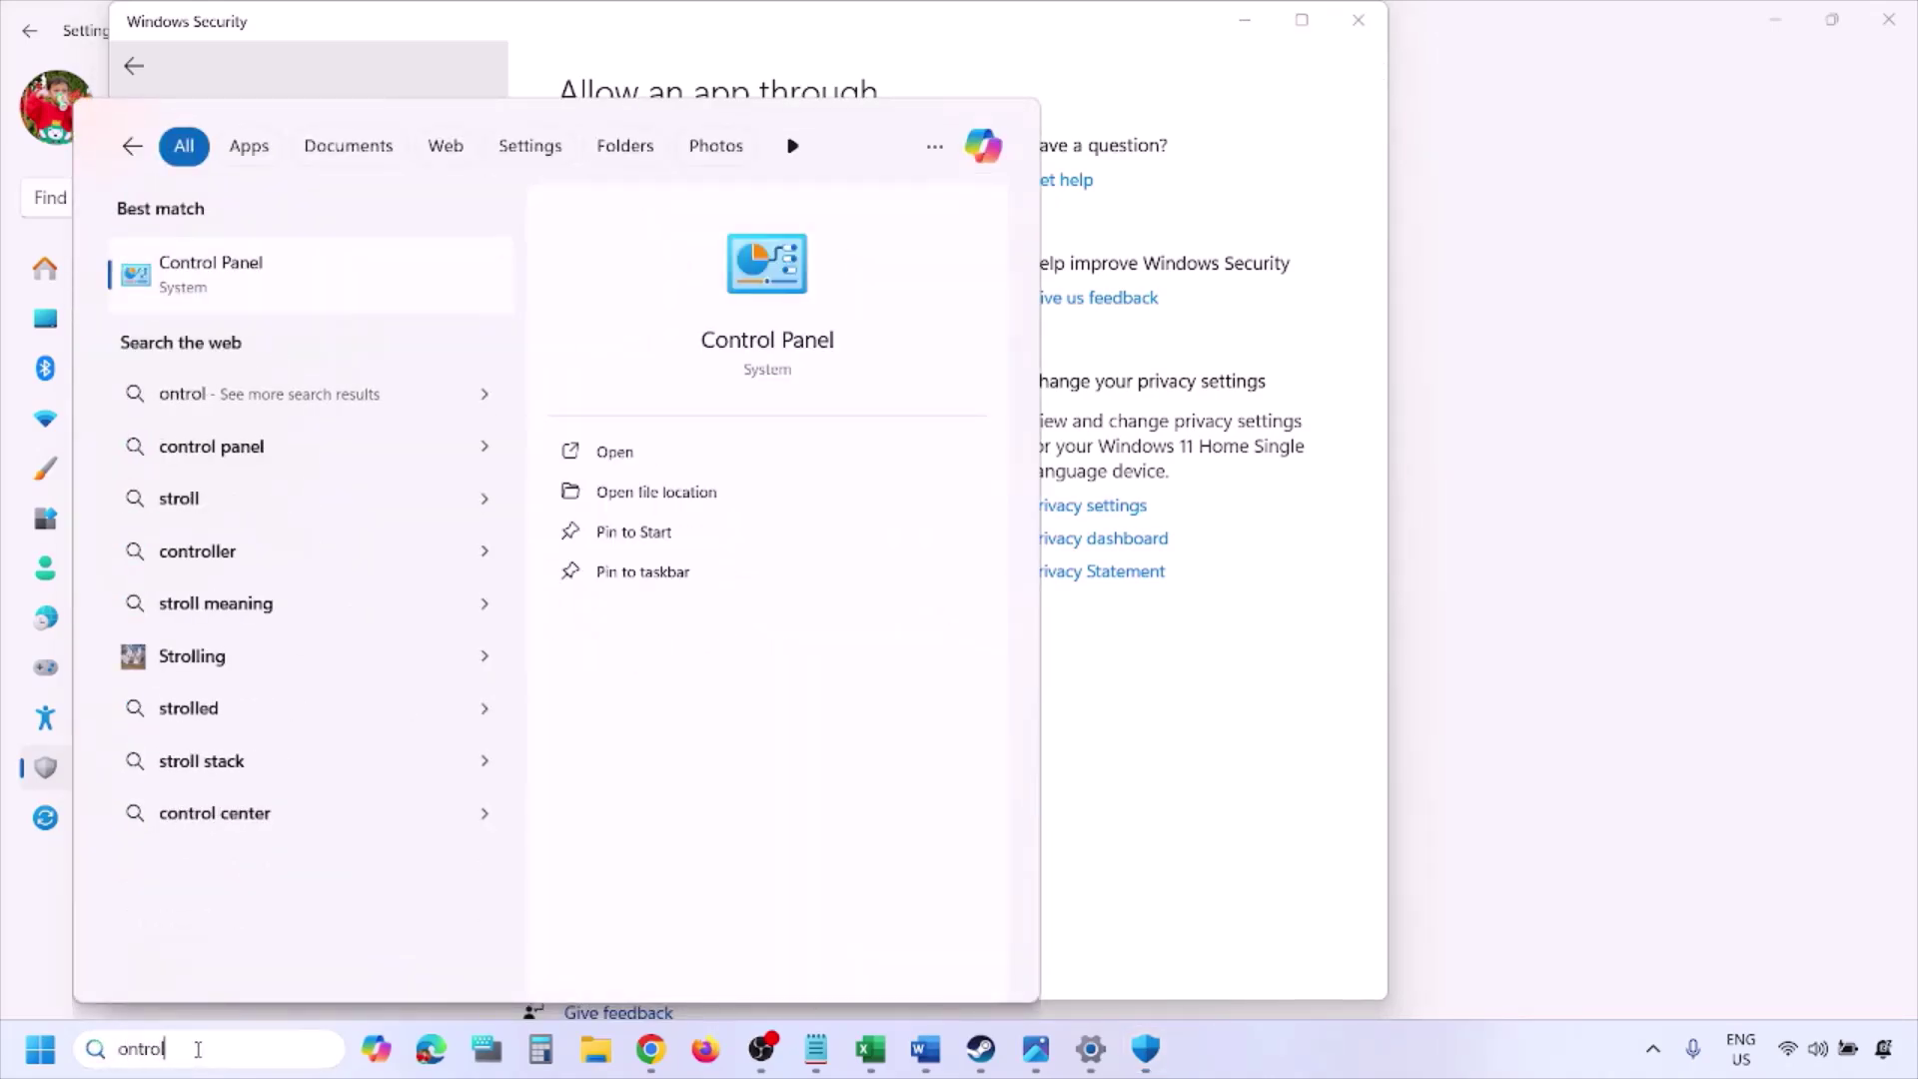
pyautogui.press('Return')
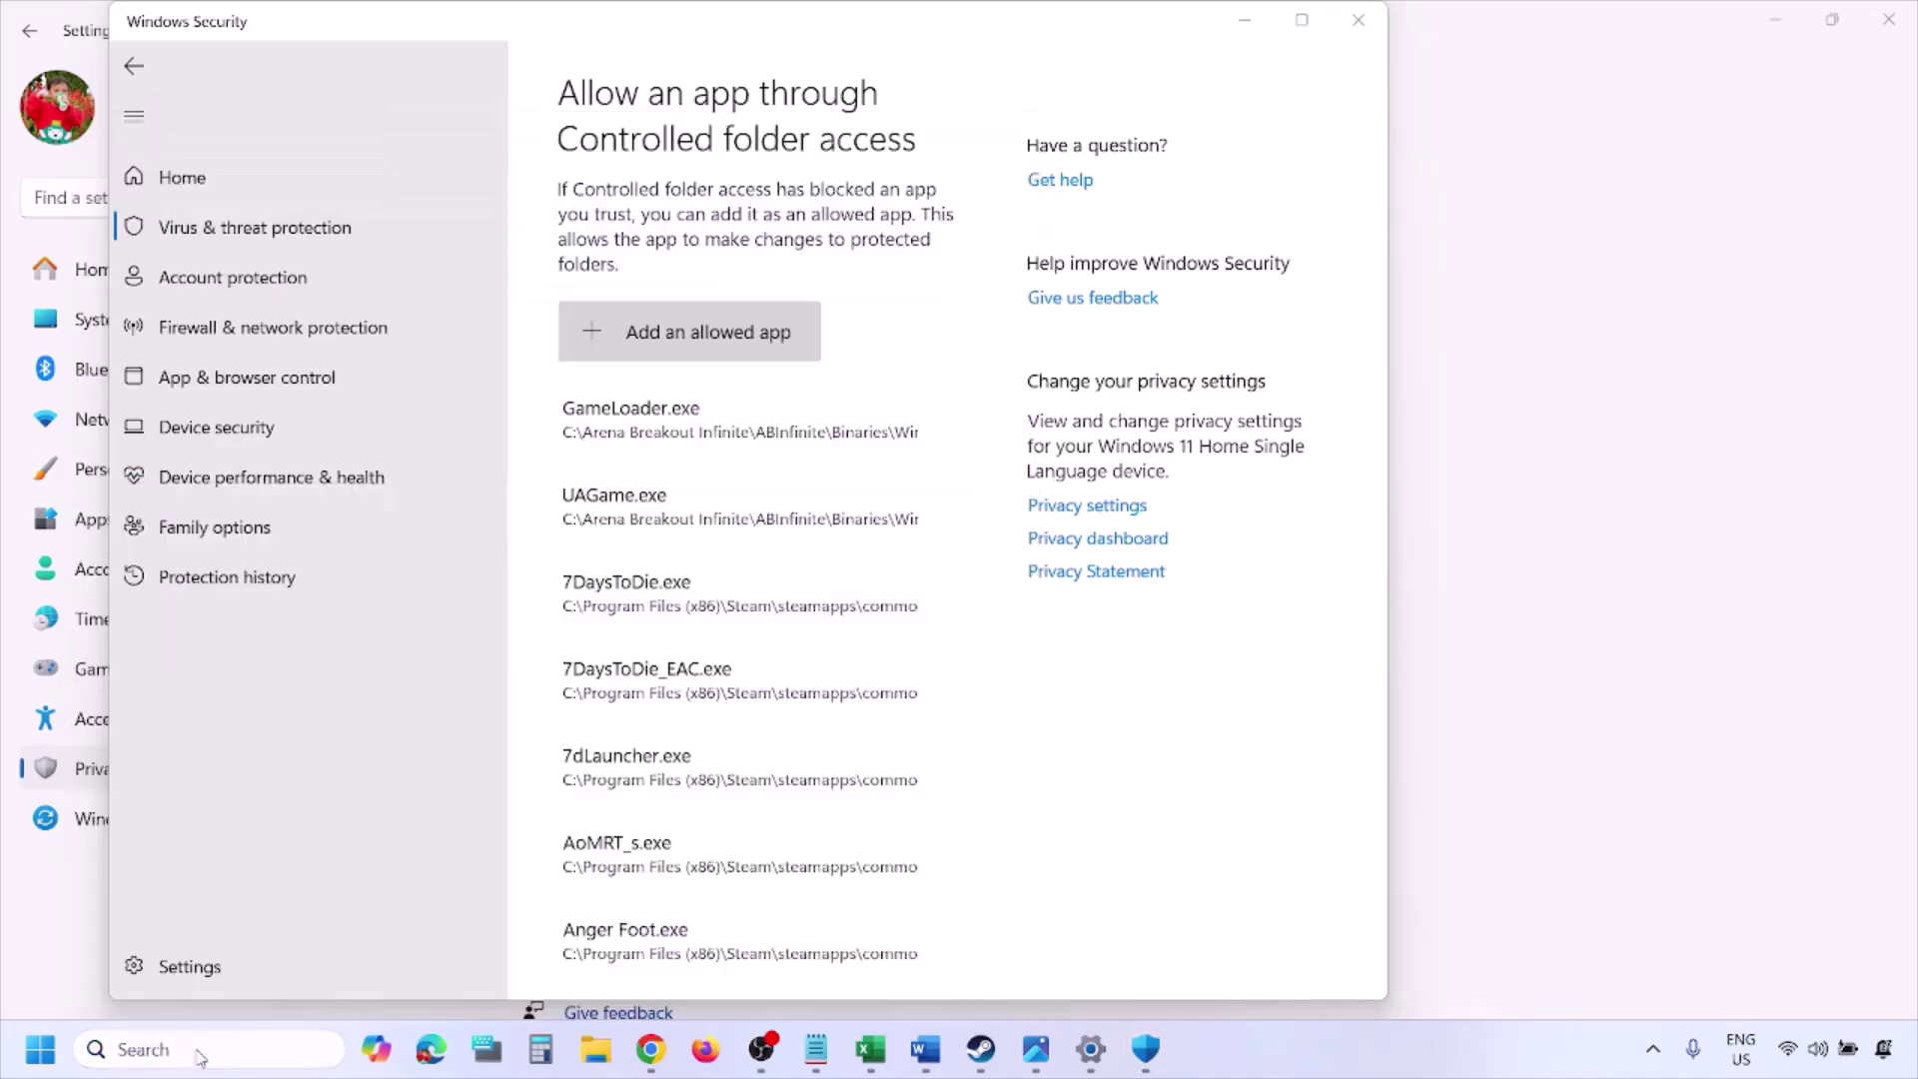
pyautogui.click(661, 203)
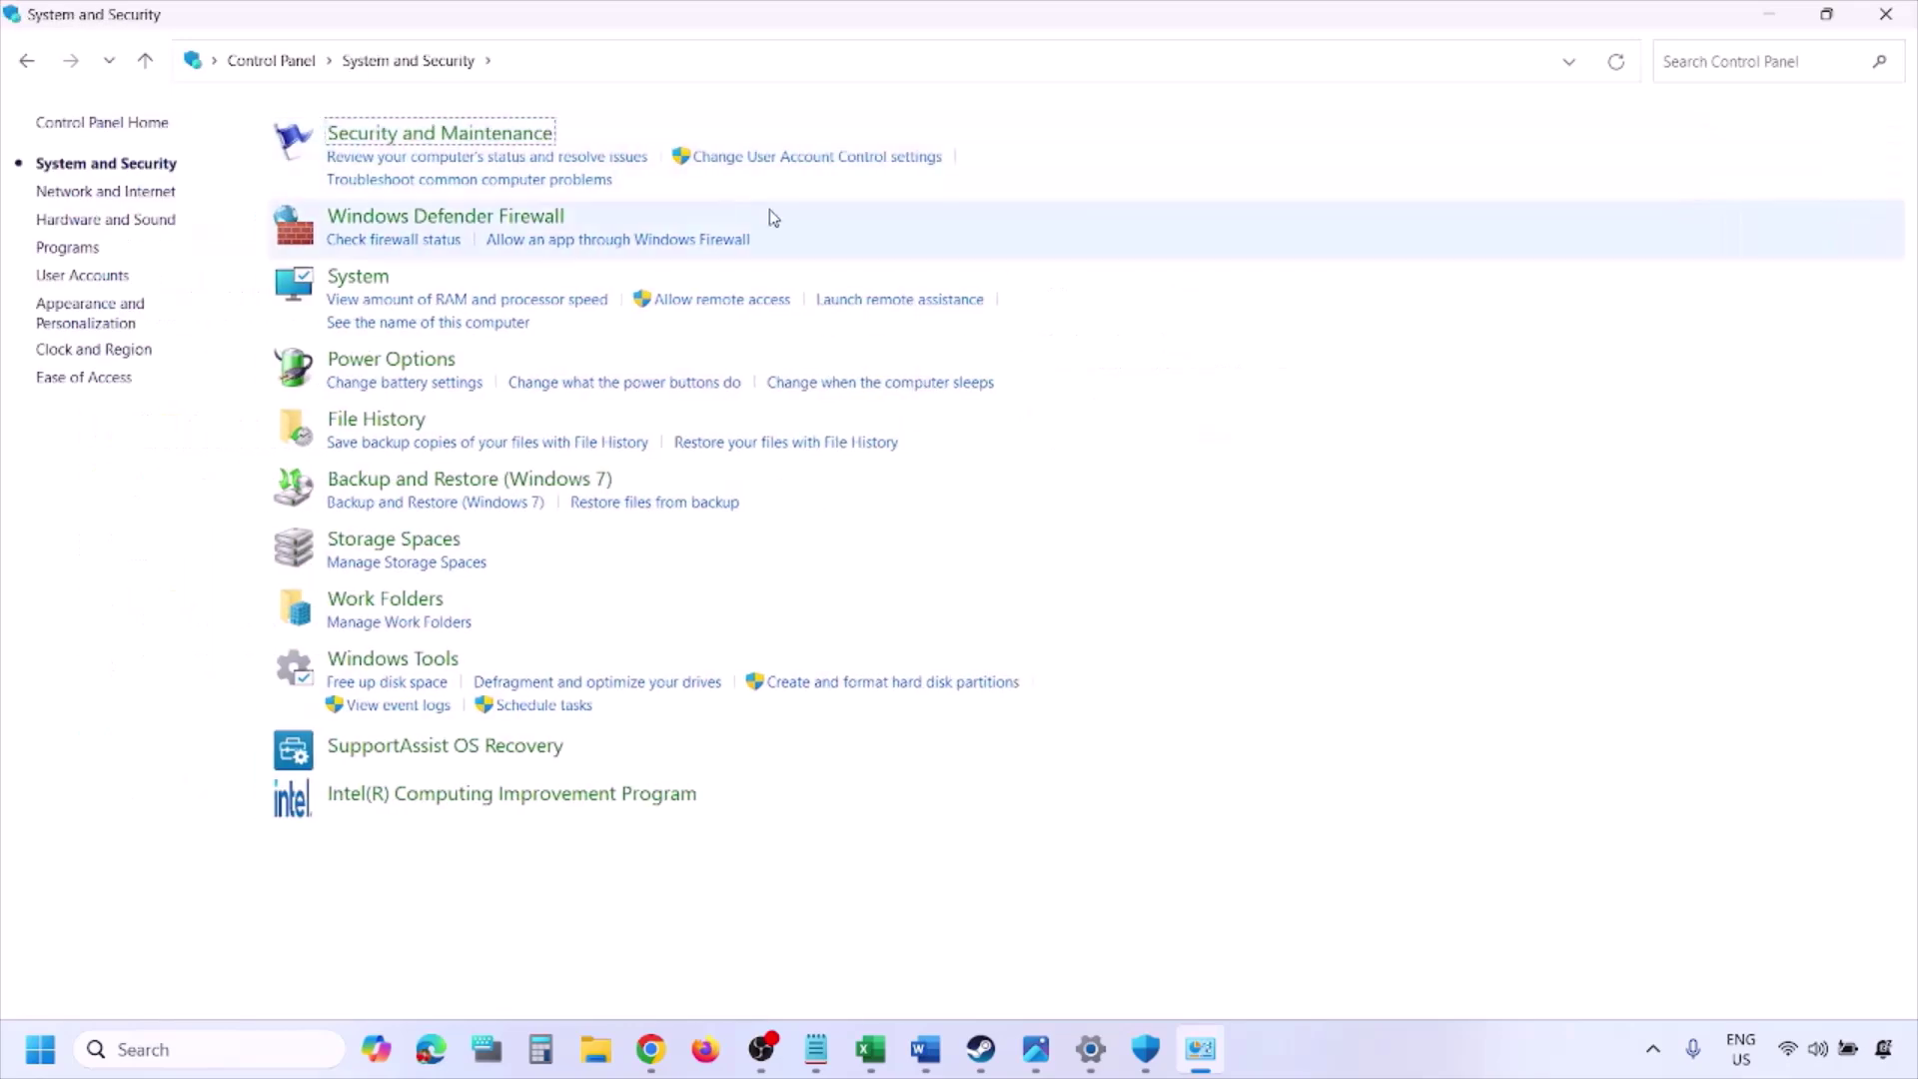
pyautogui.click(517, 218)
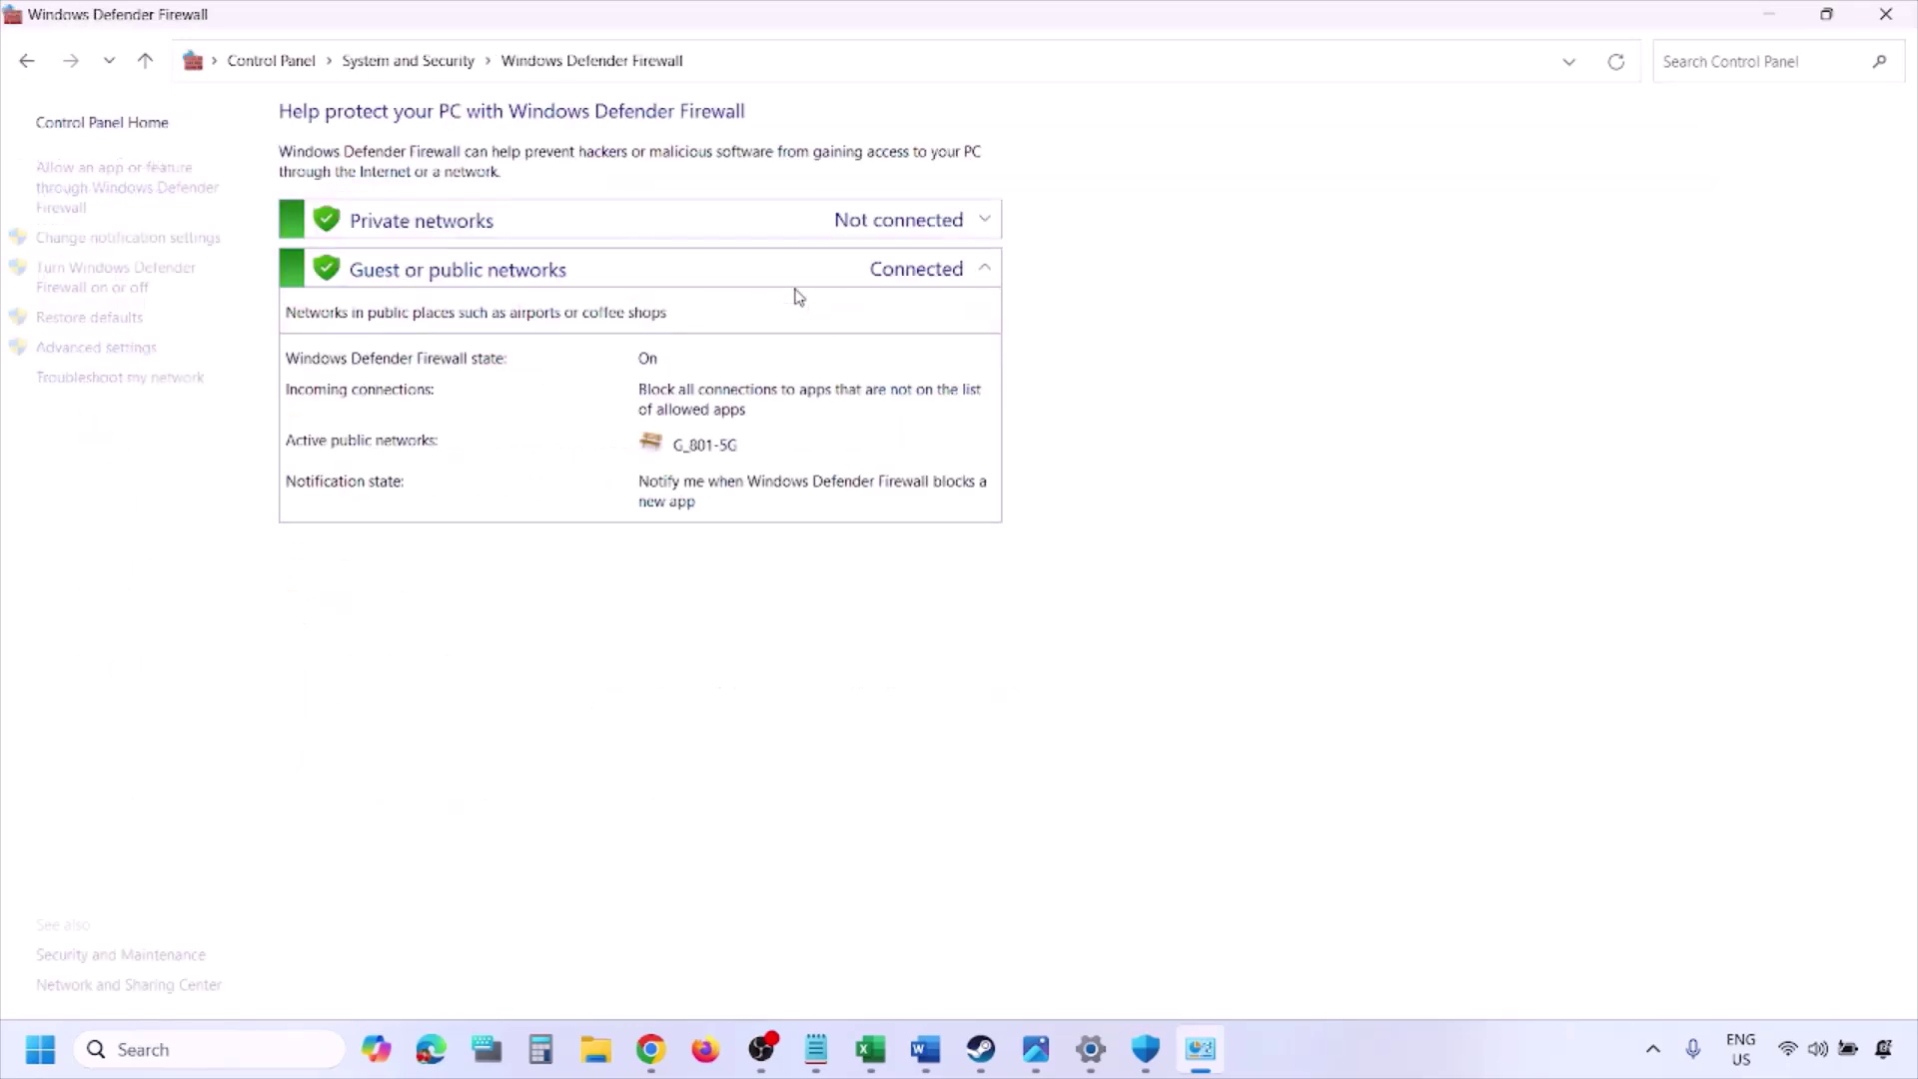
pyautogui.click(131, 185)
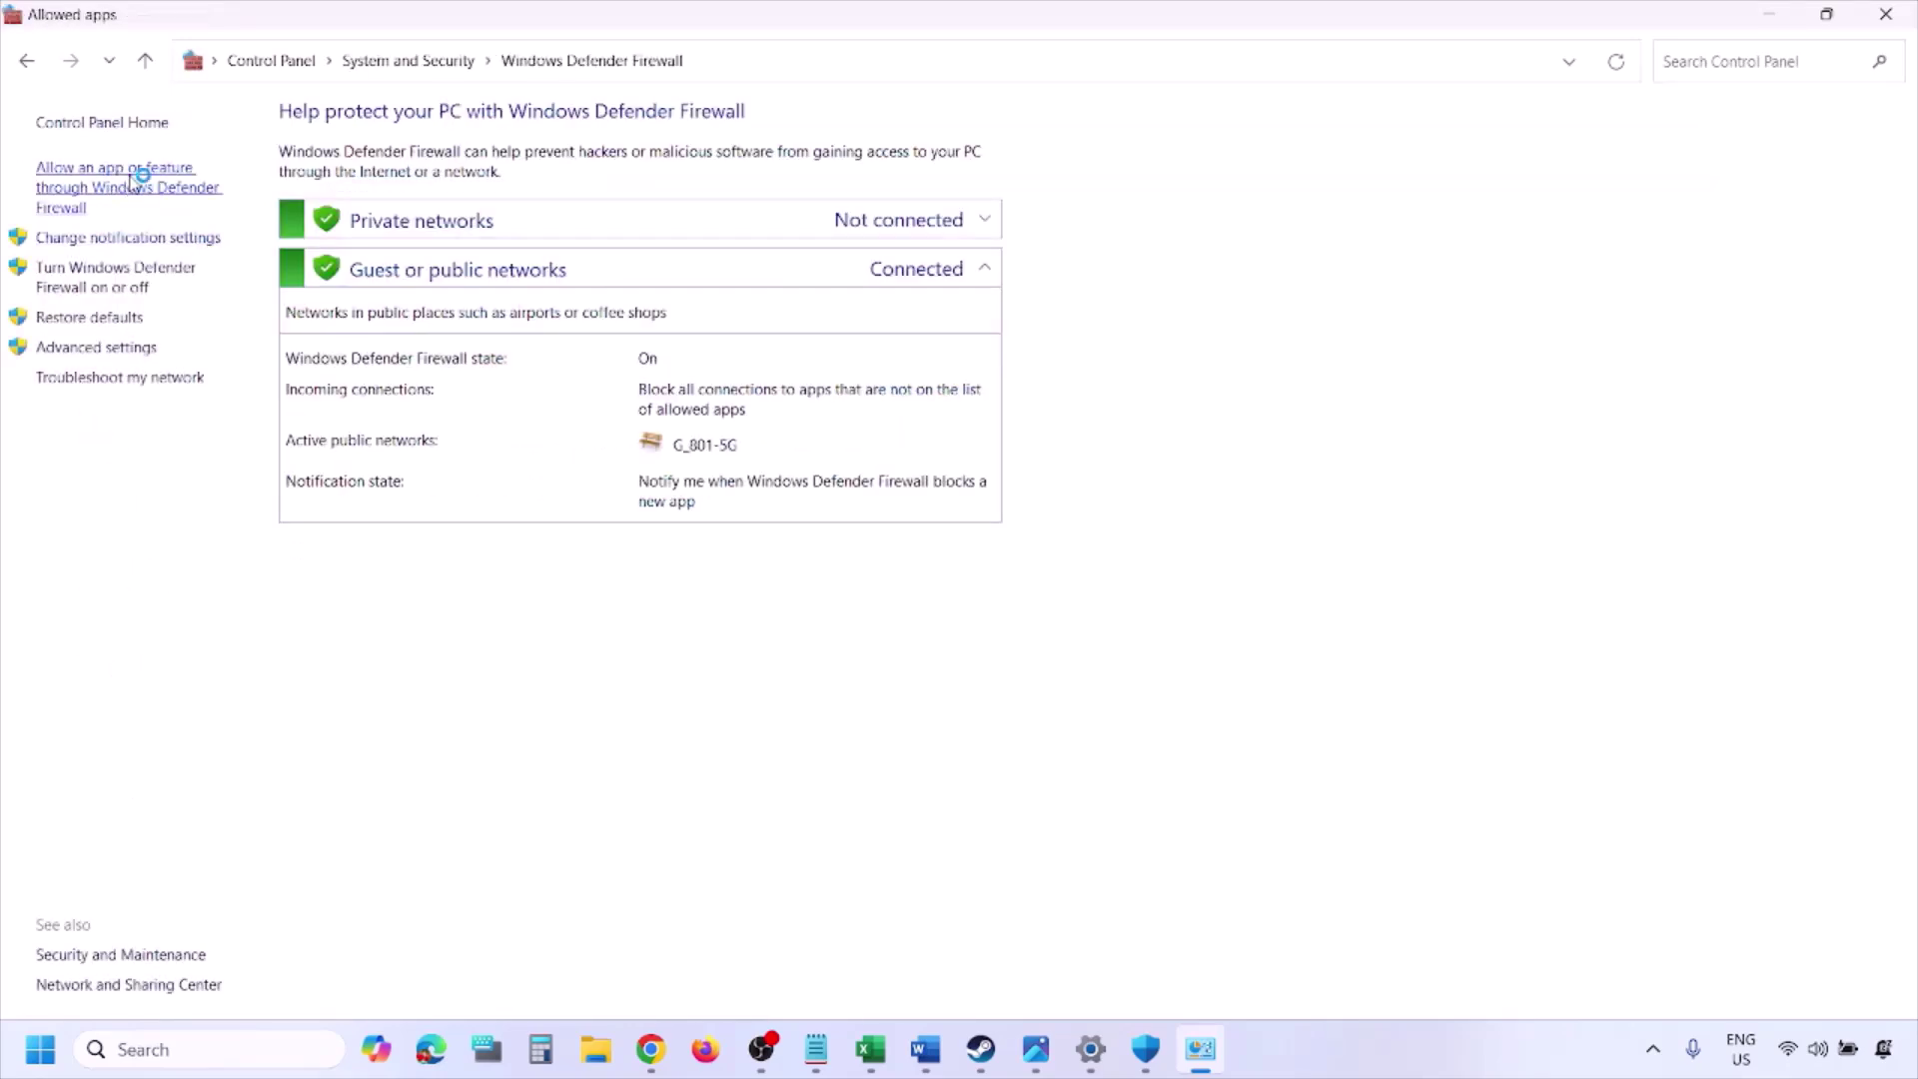
pyautogui.click(1290, 191)
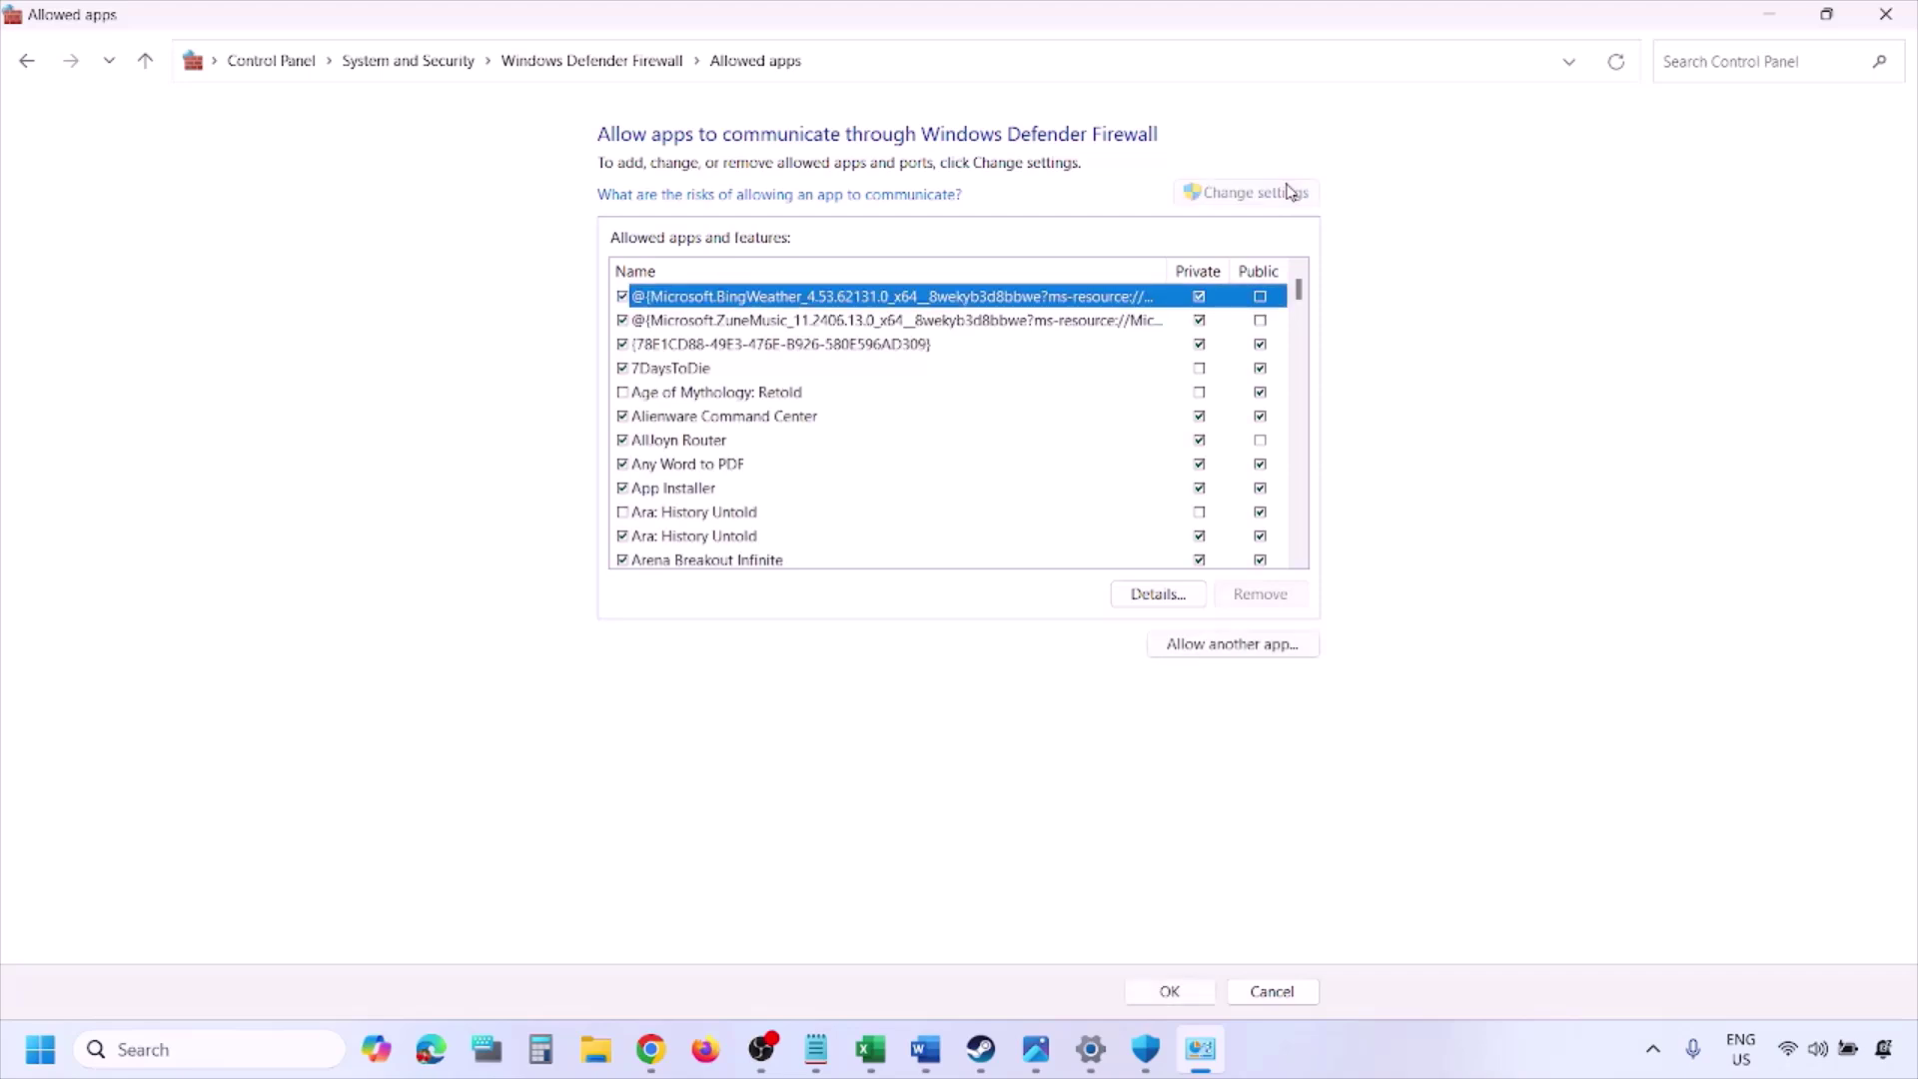
# Browse This PC for another app to allow through Windows Defender Firewall, cancel the selection and close the allowed apps window.
pyautogui.click(1233, 644)
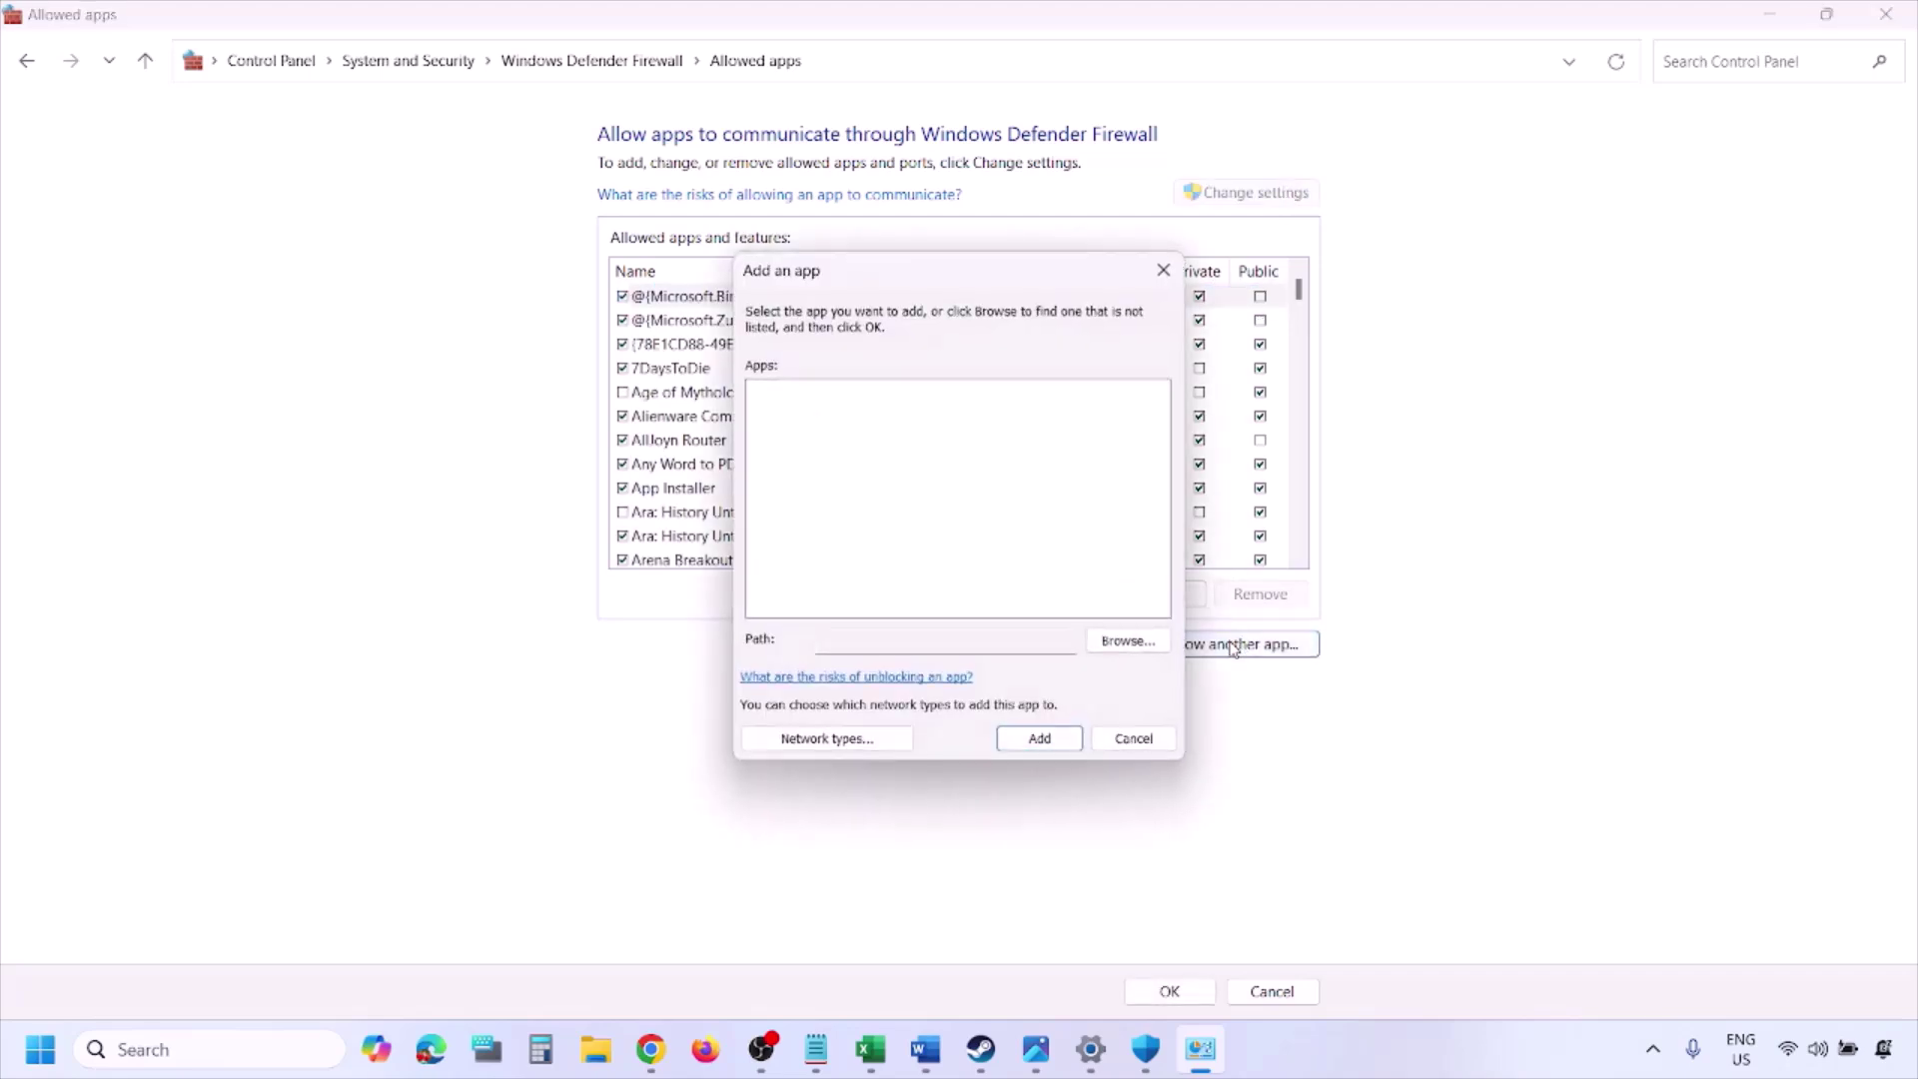
pyautogui.click(1135, 644)
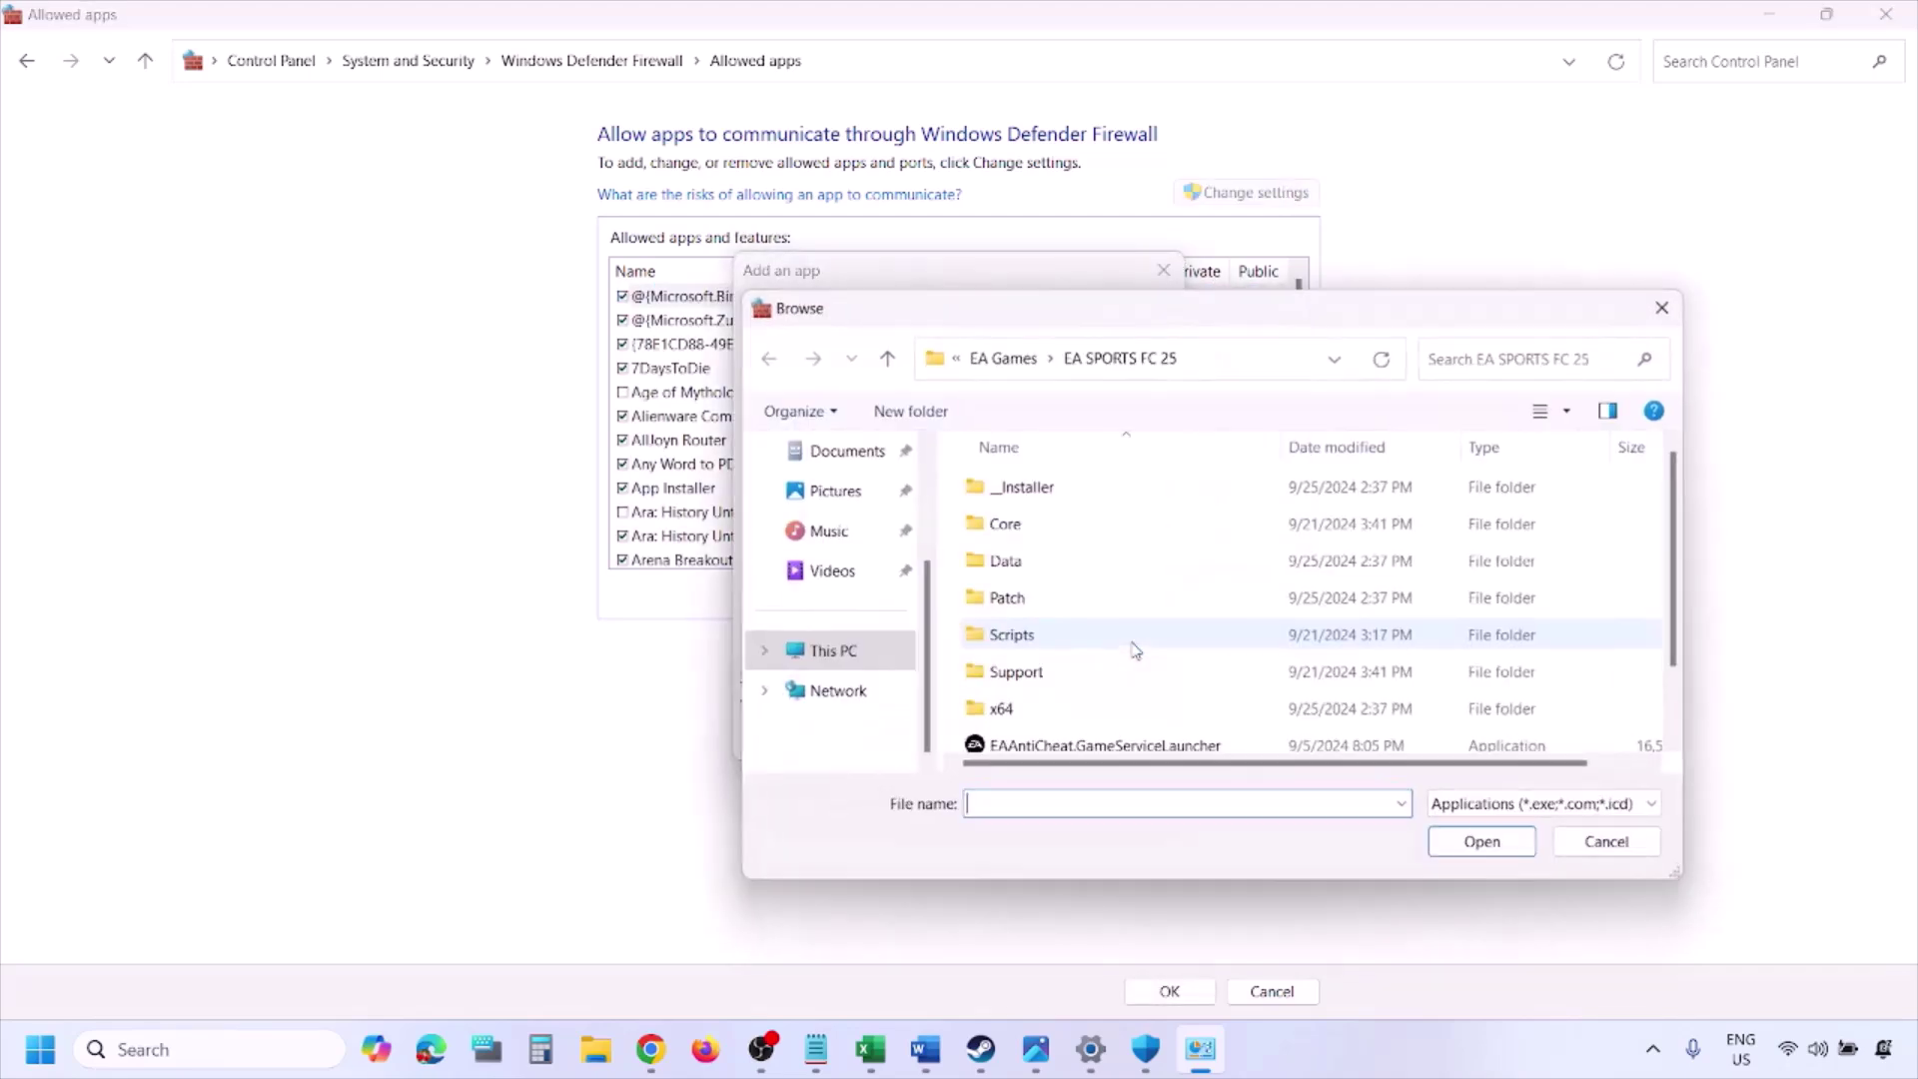
pyautogui.click(870, 652)
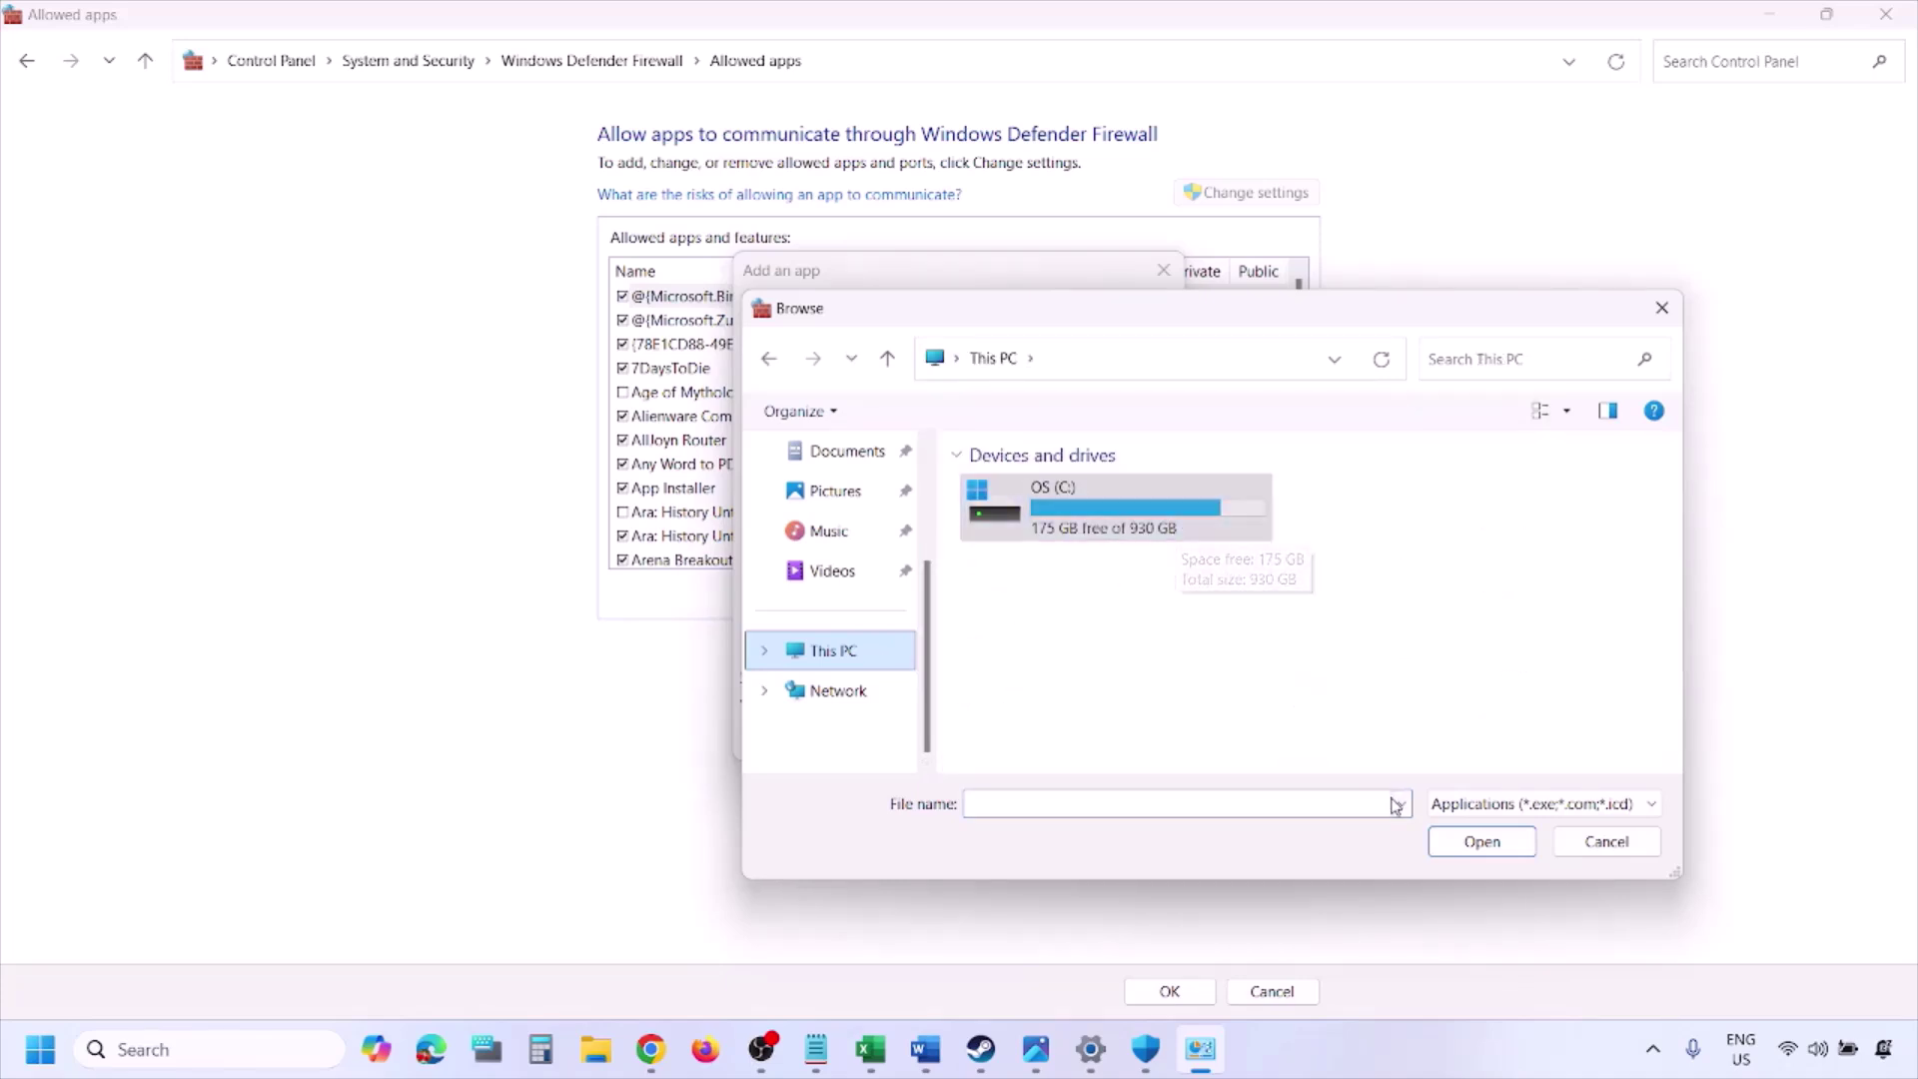
pyautogui.click(1596, 846)
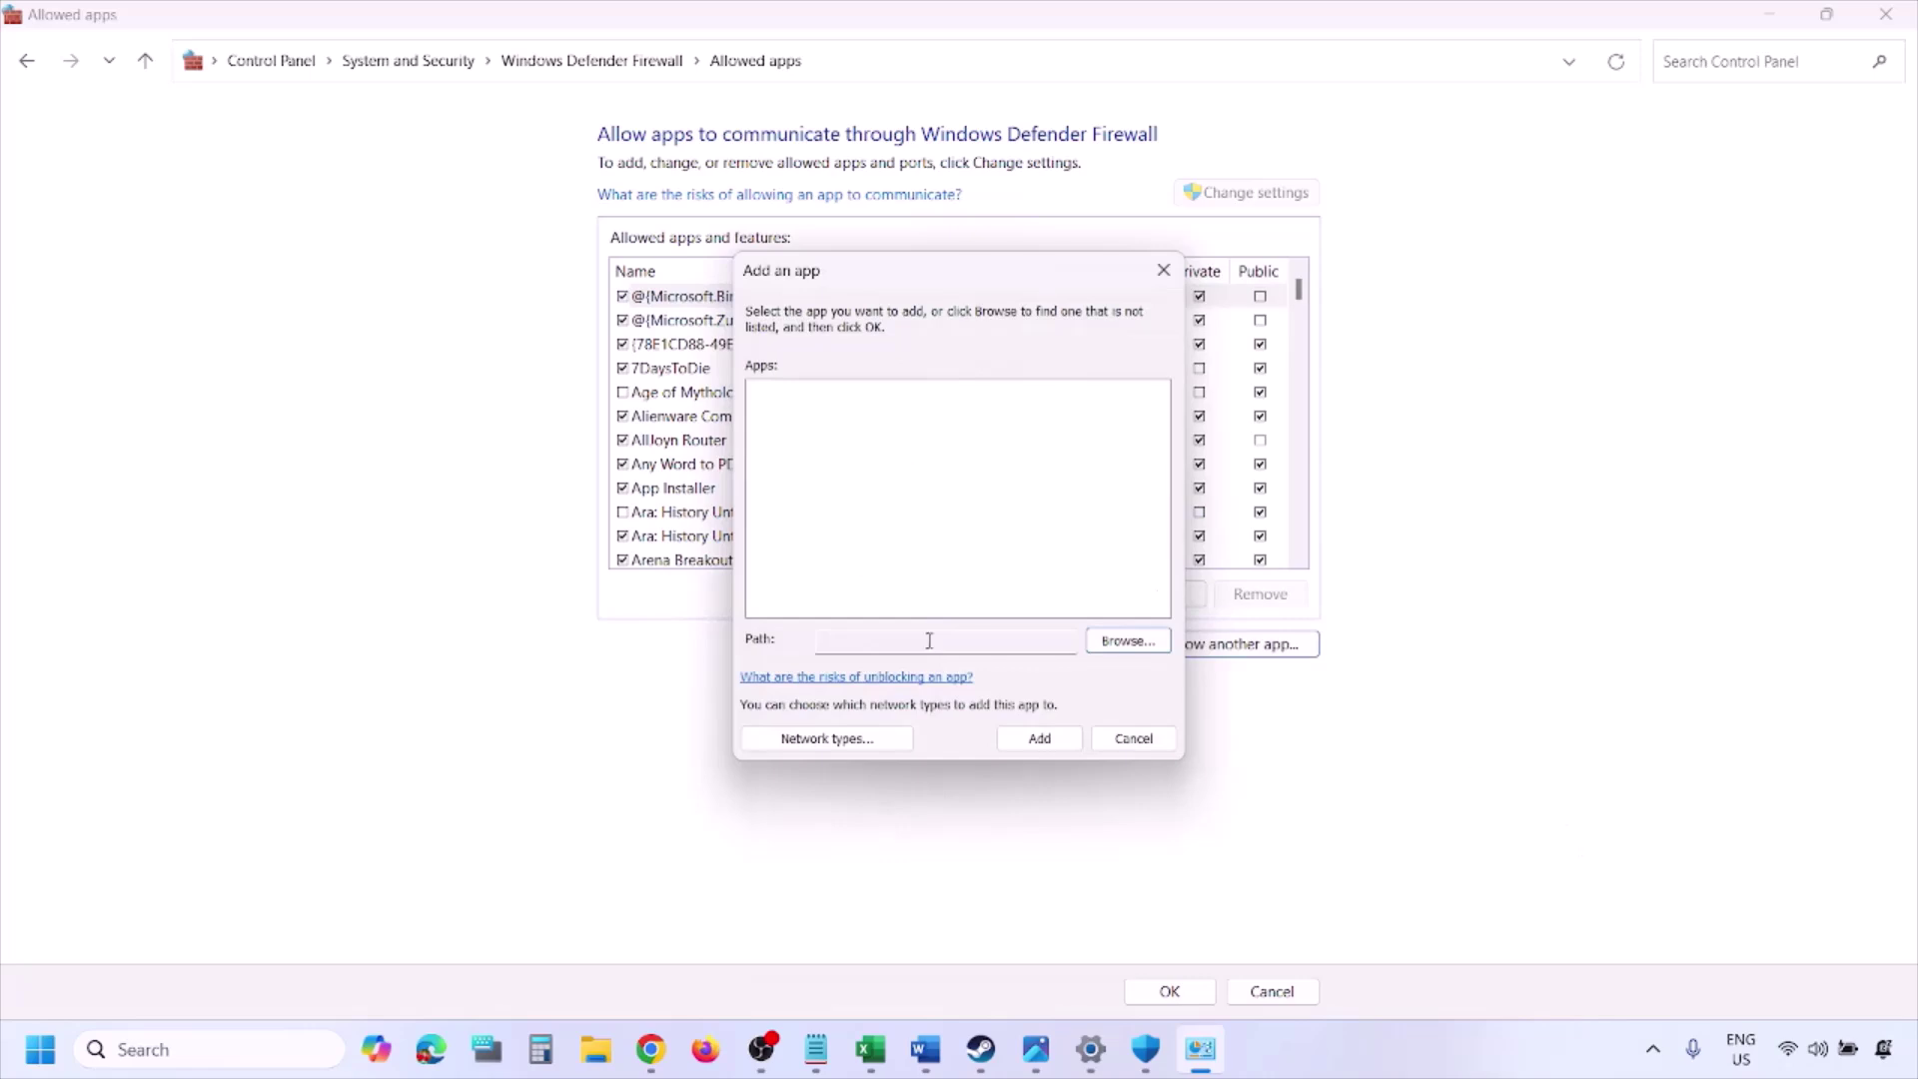
pyautogui.click(1120, 743)
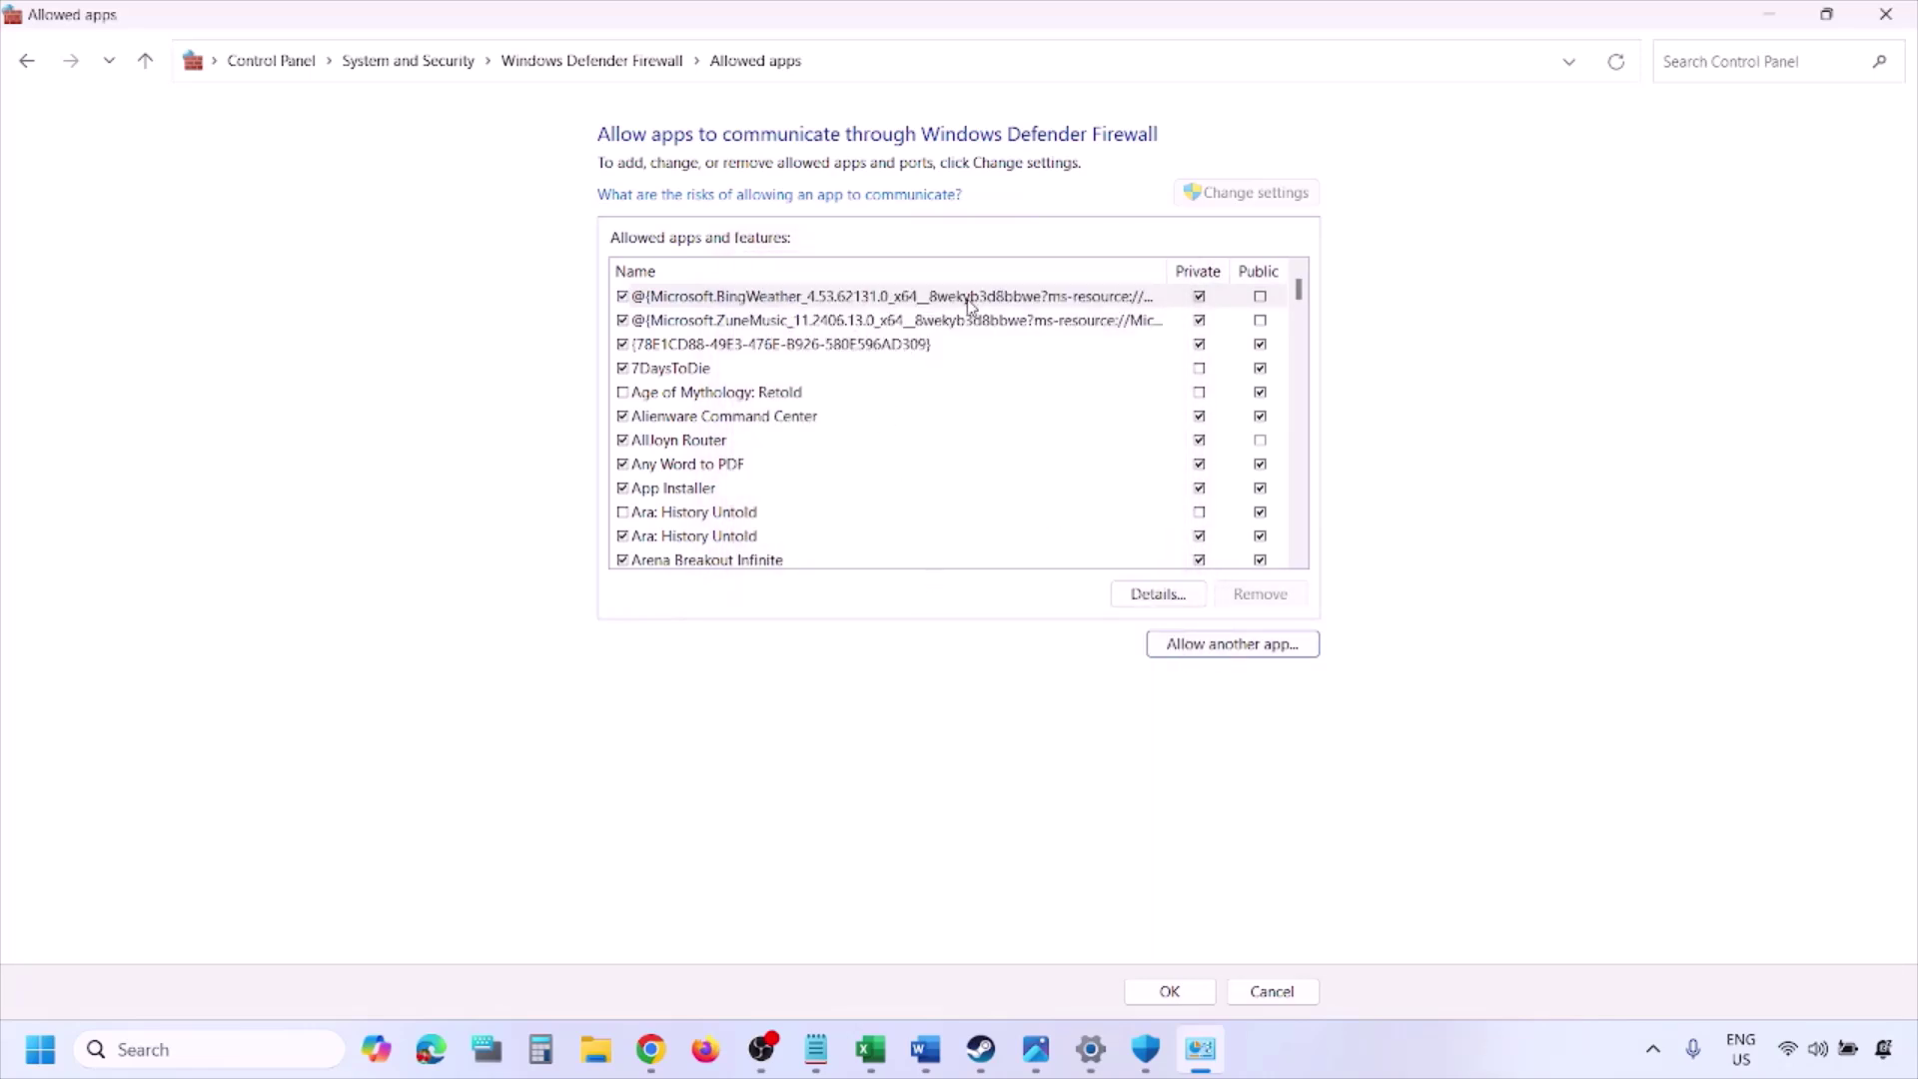
pyautogui.click(1887, 14)
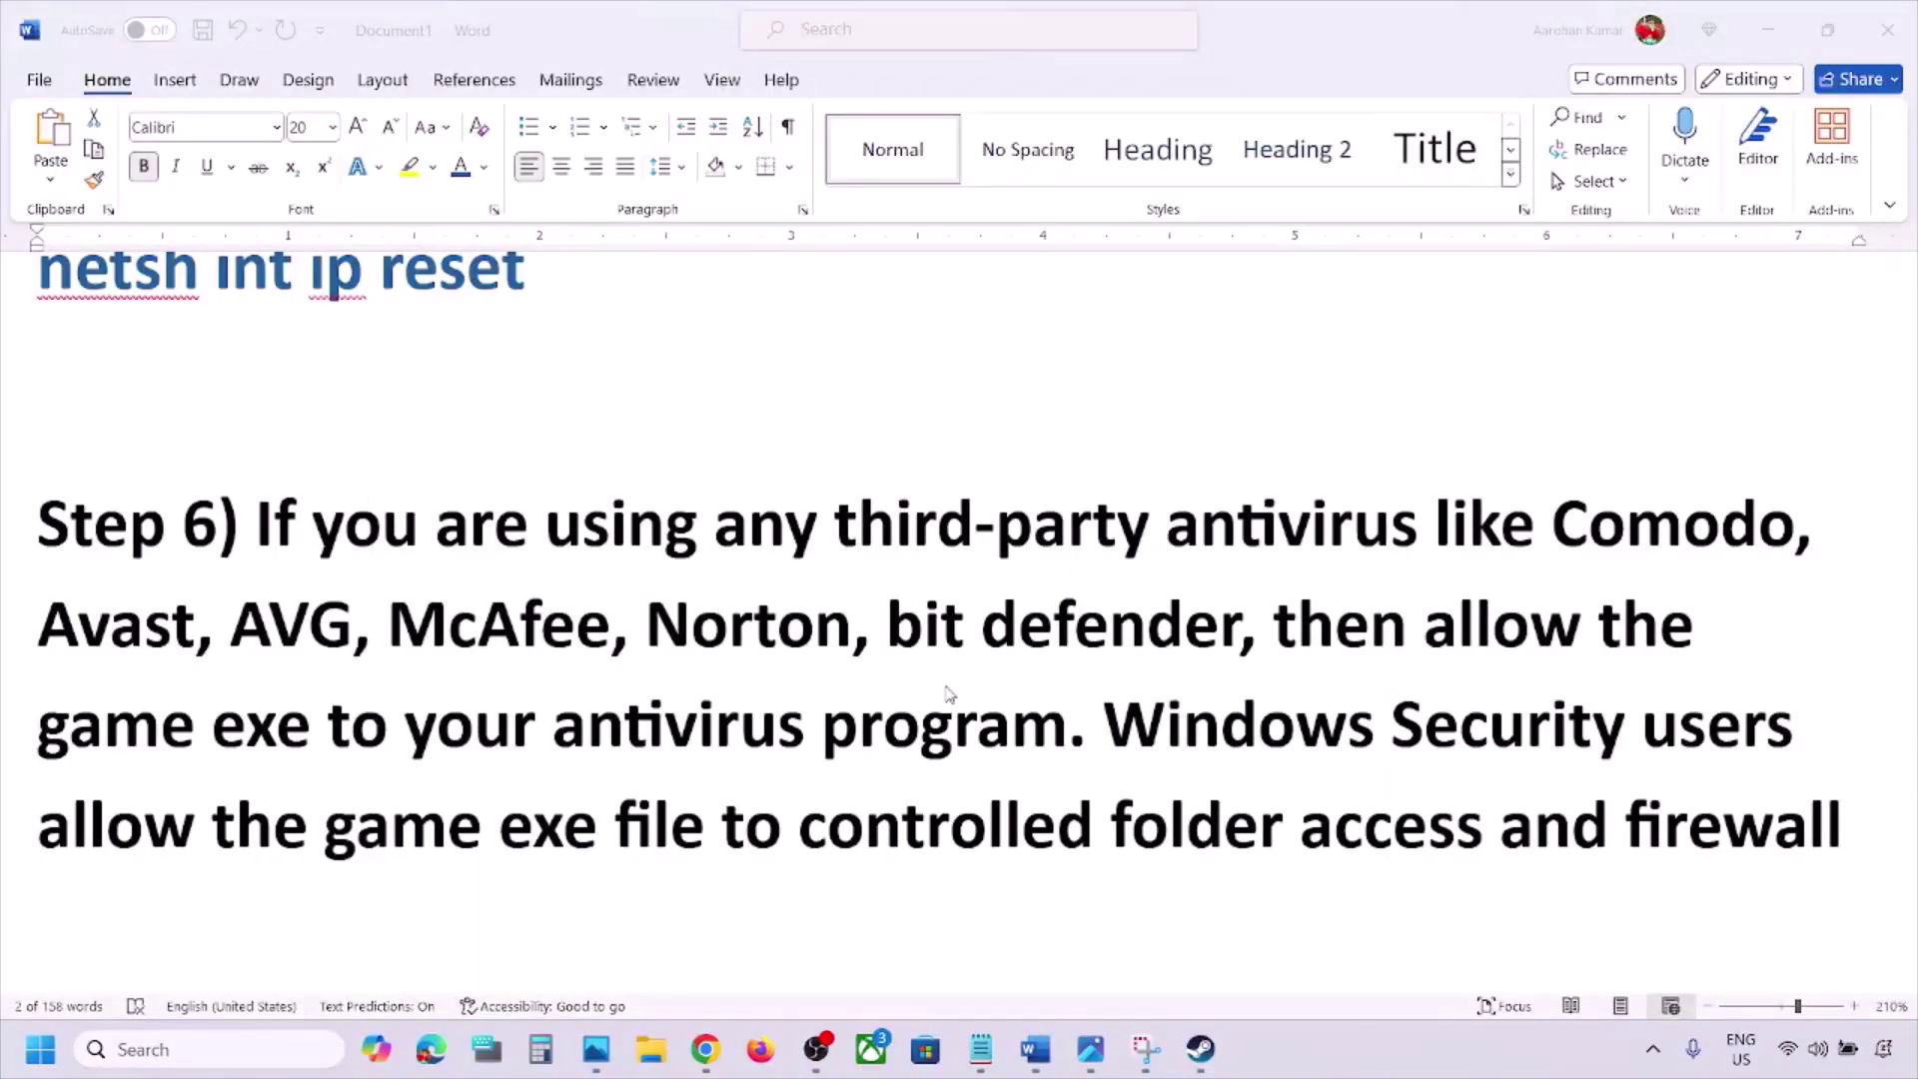
# Read step 7 of the notes on using Google DNS and open the Network and Sharing Center through Control Panel.
pyautogui.scroll(-3, 949, 693)
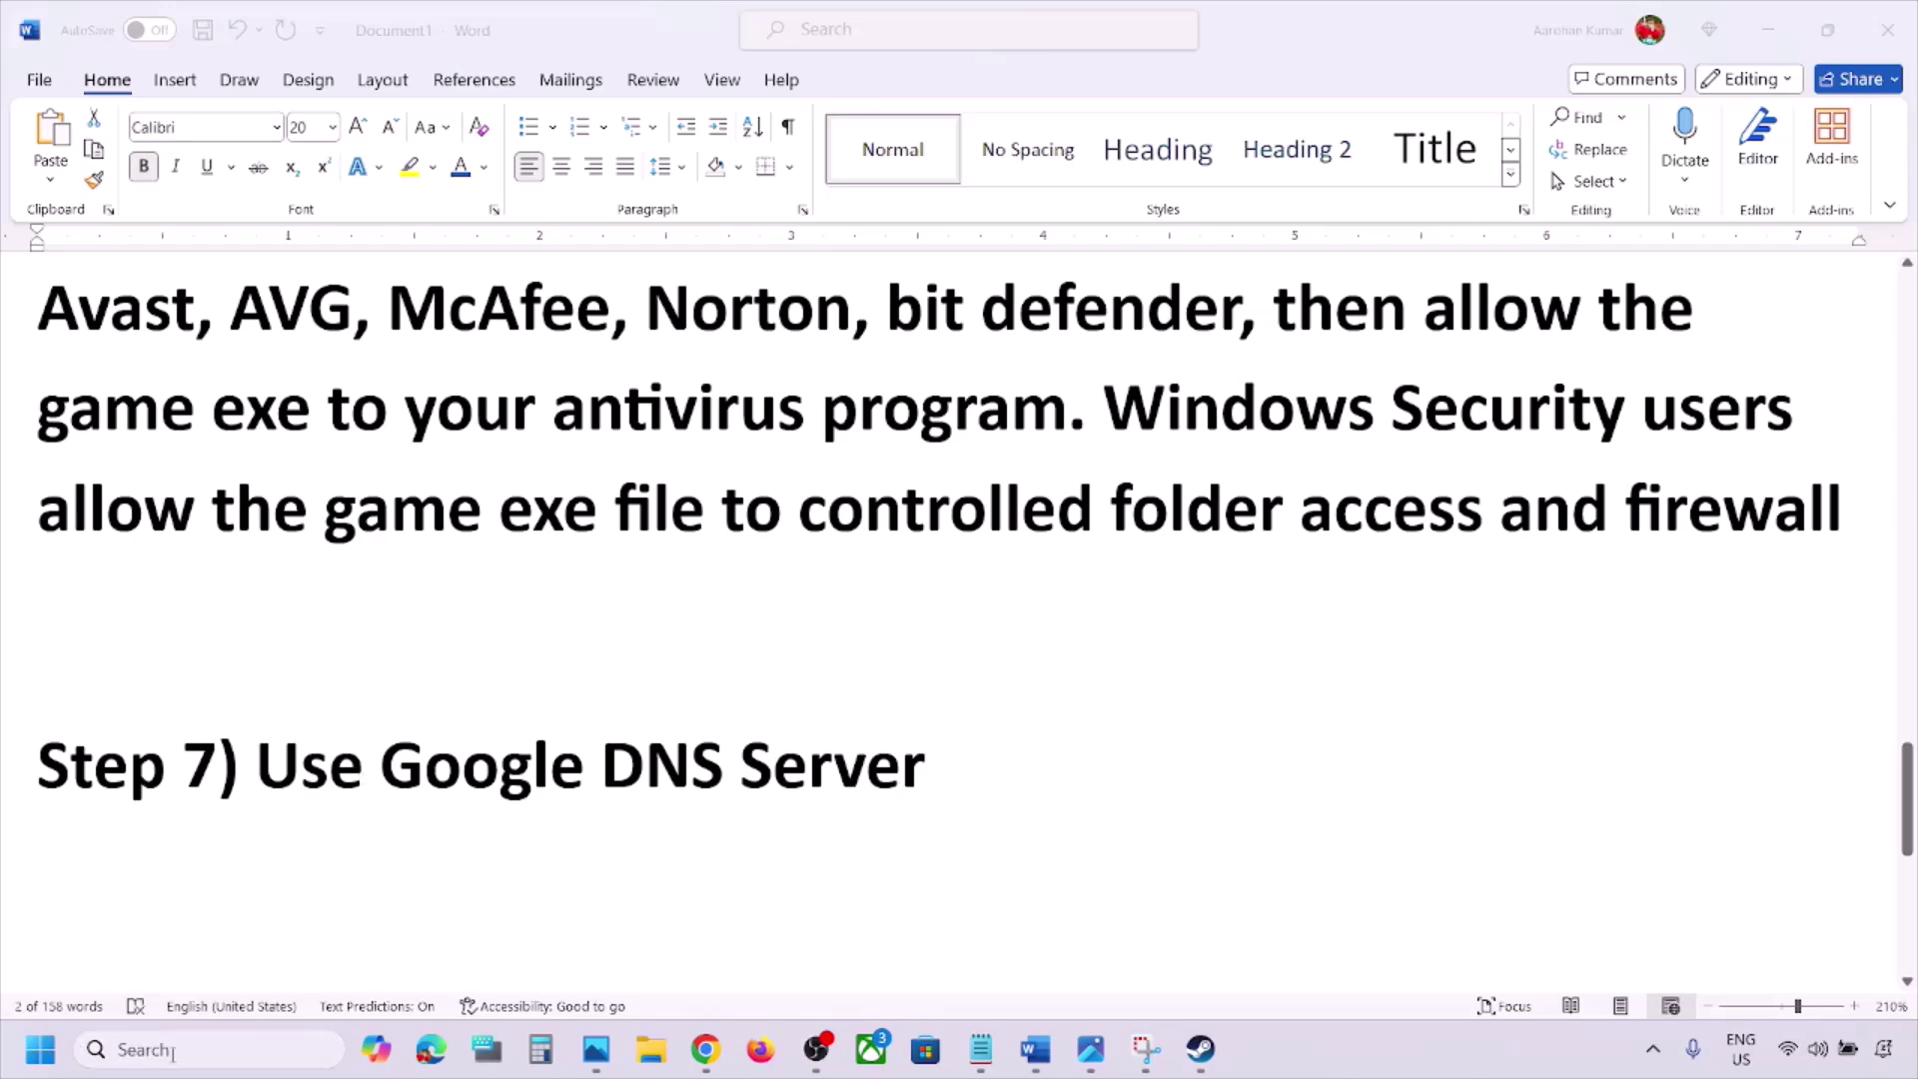
pyautogui.click(139, 1049)
pyautogui.write('contro')
pyautogui.write('l')
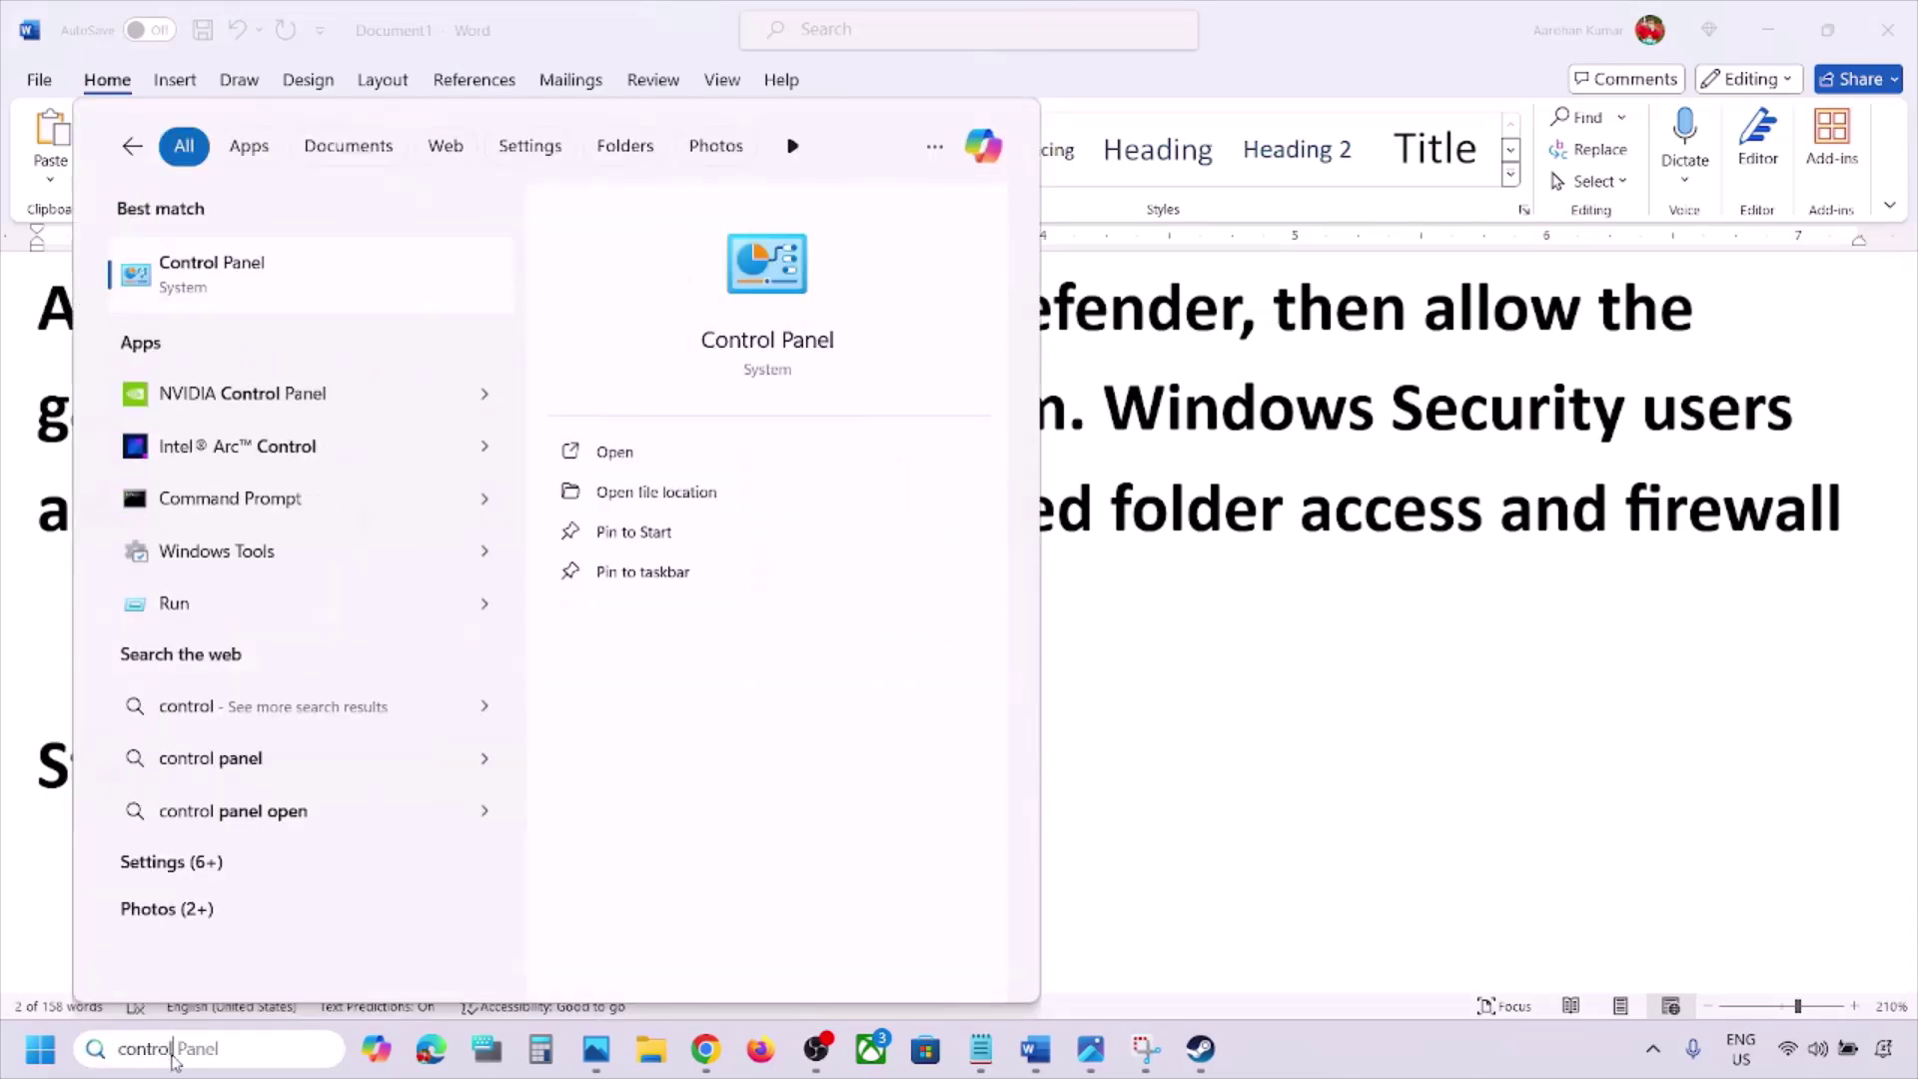
pyautogui.press('Return')
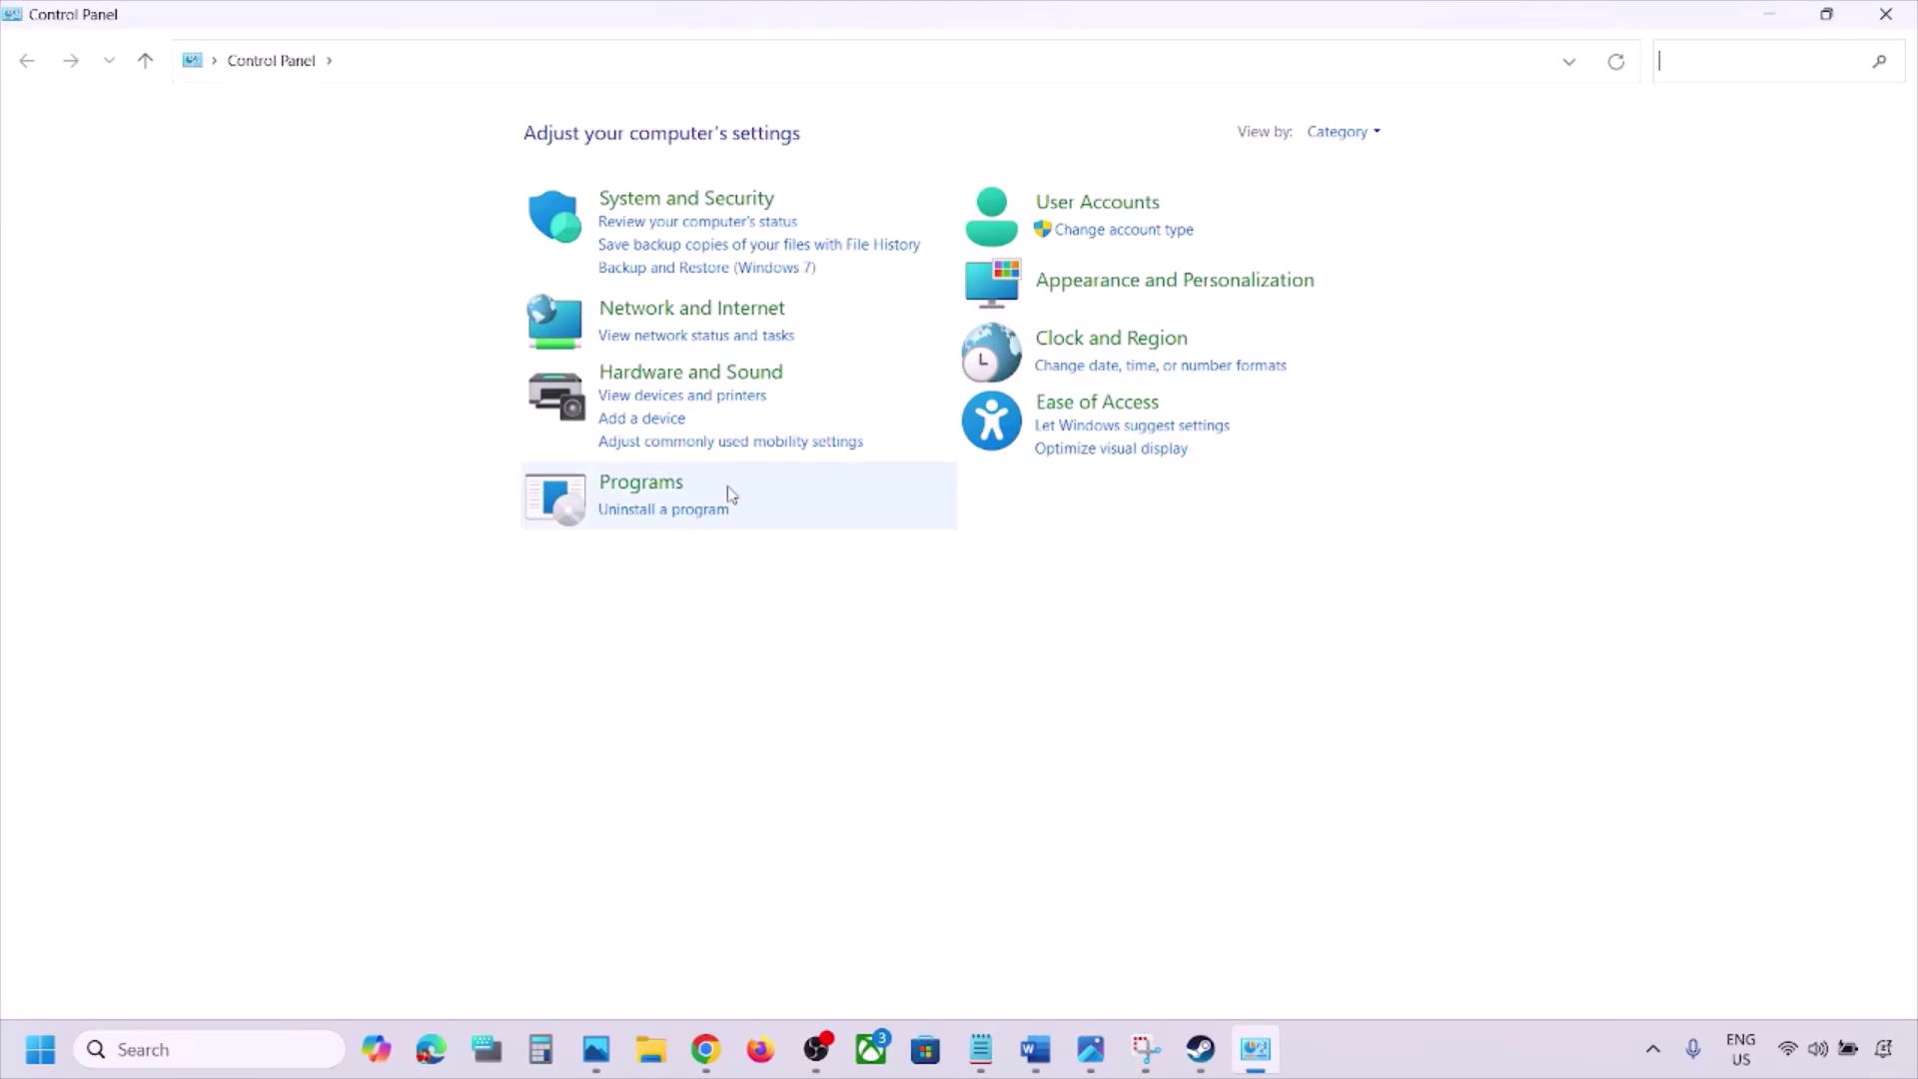
pyautogui.click(703, 313)
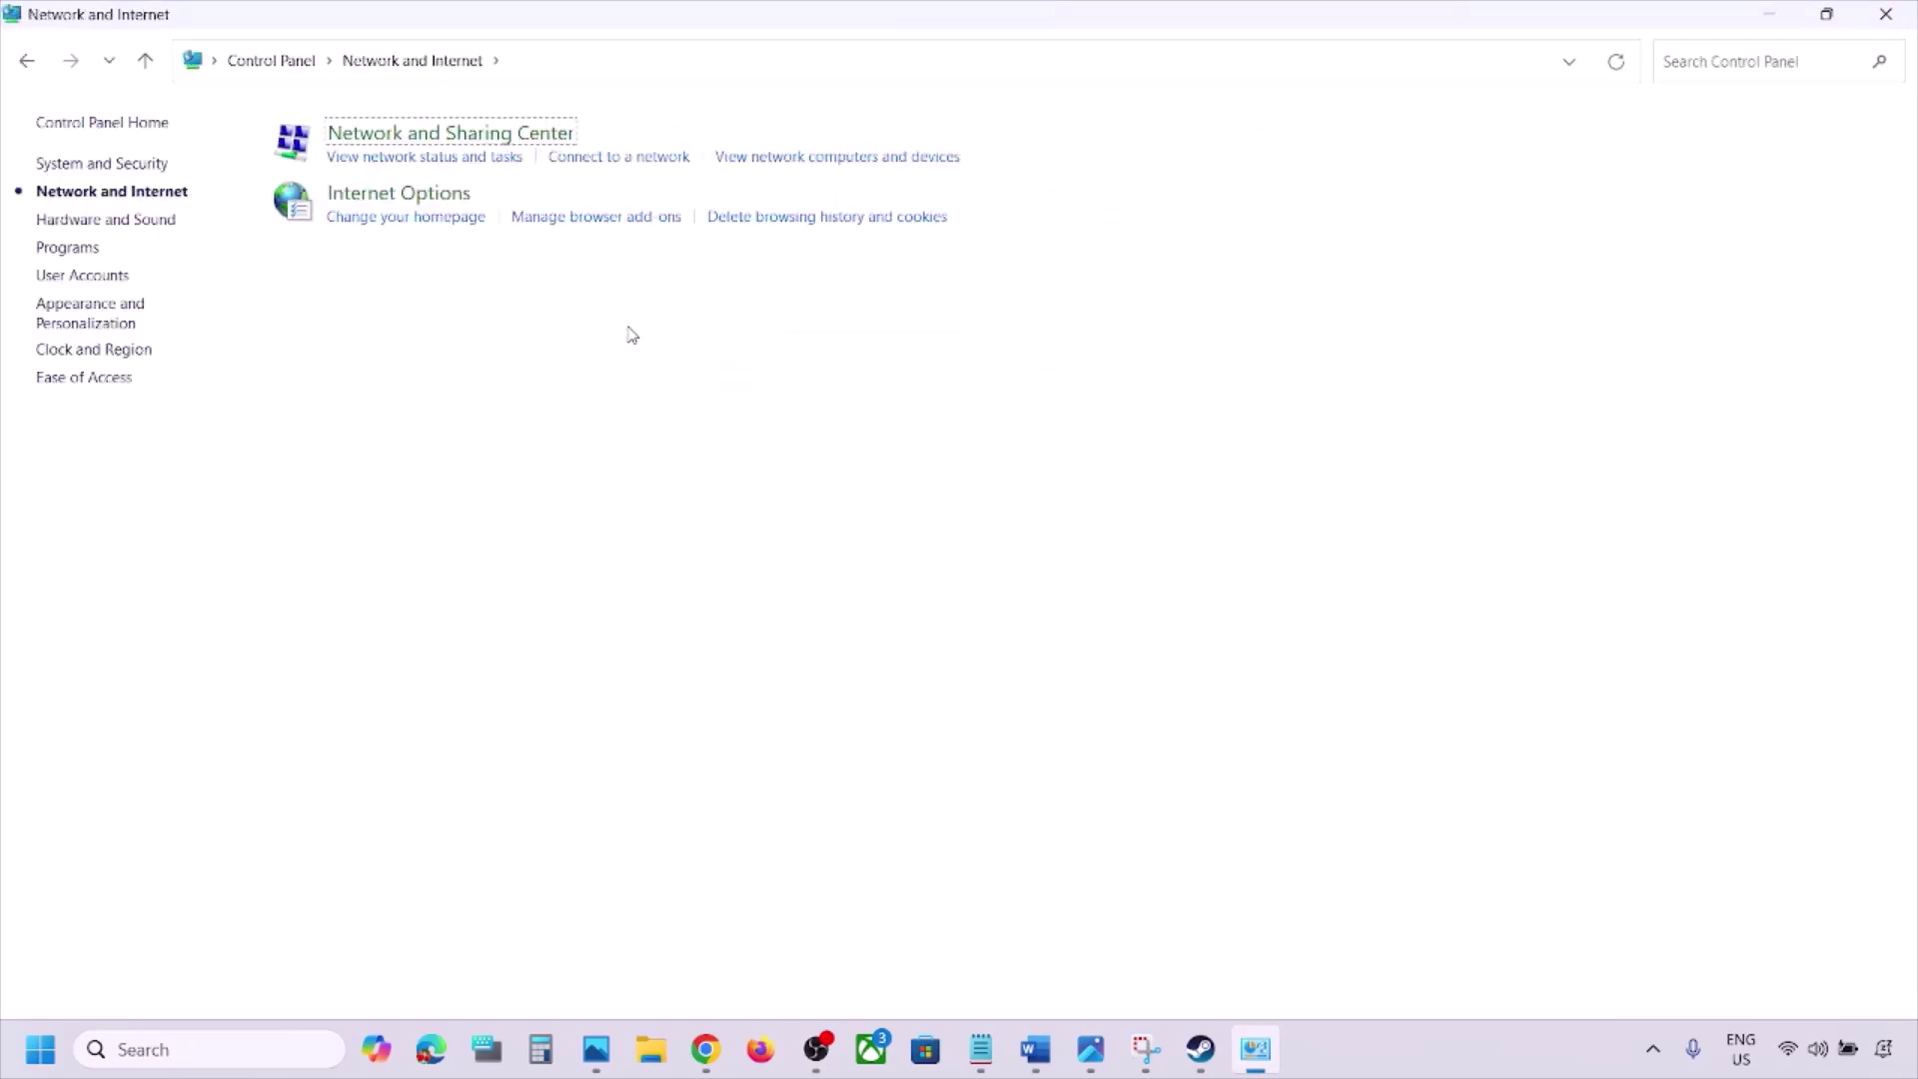
pyautogui.click(464, 138)
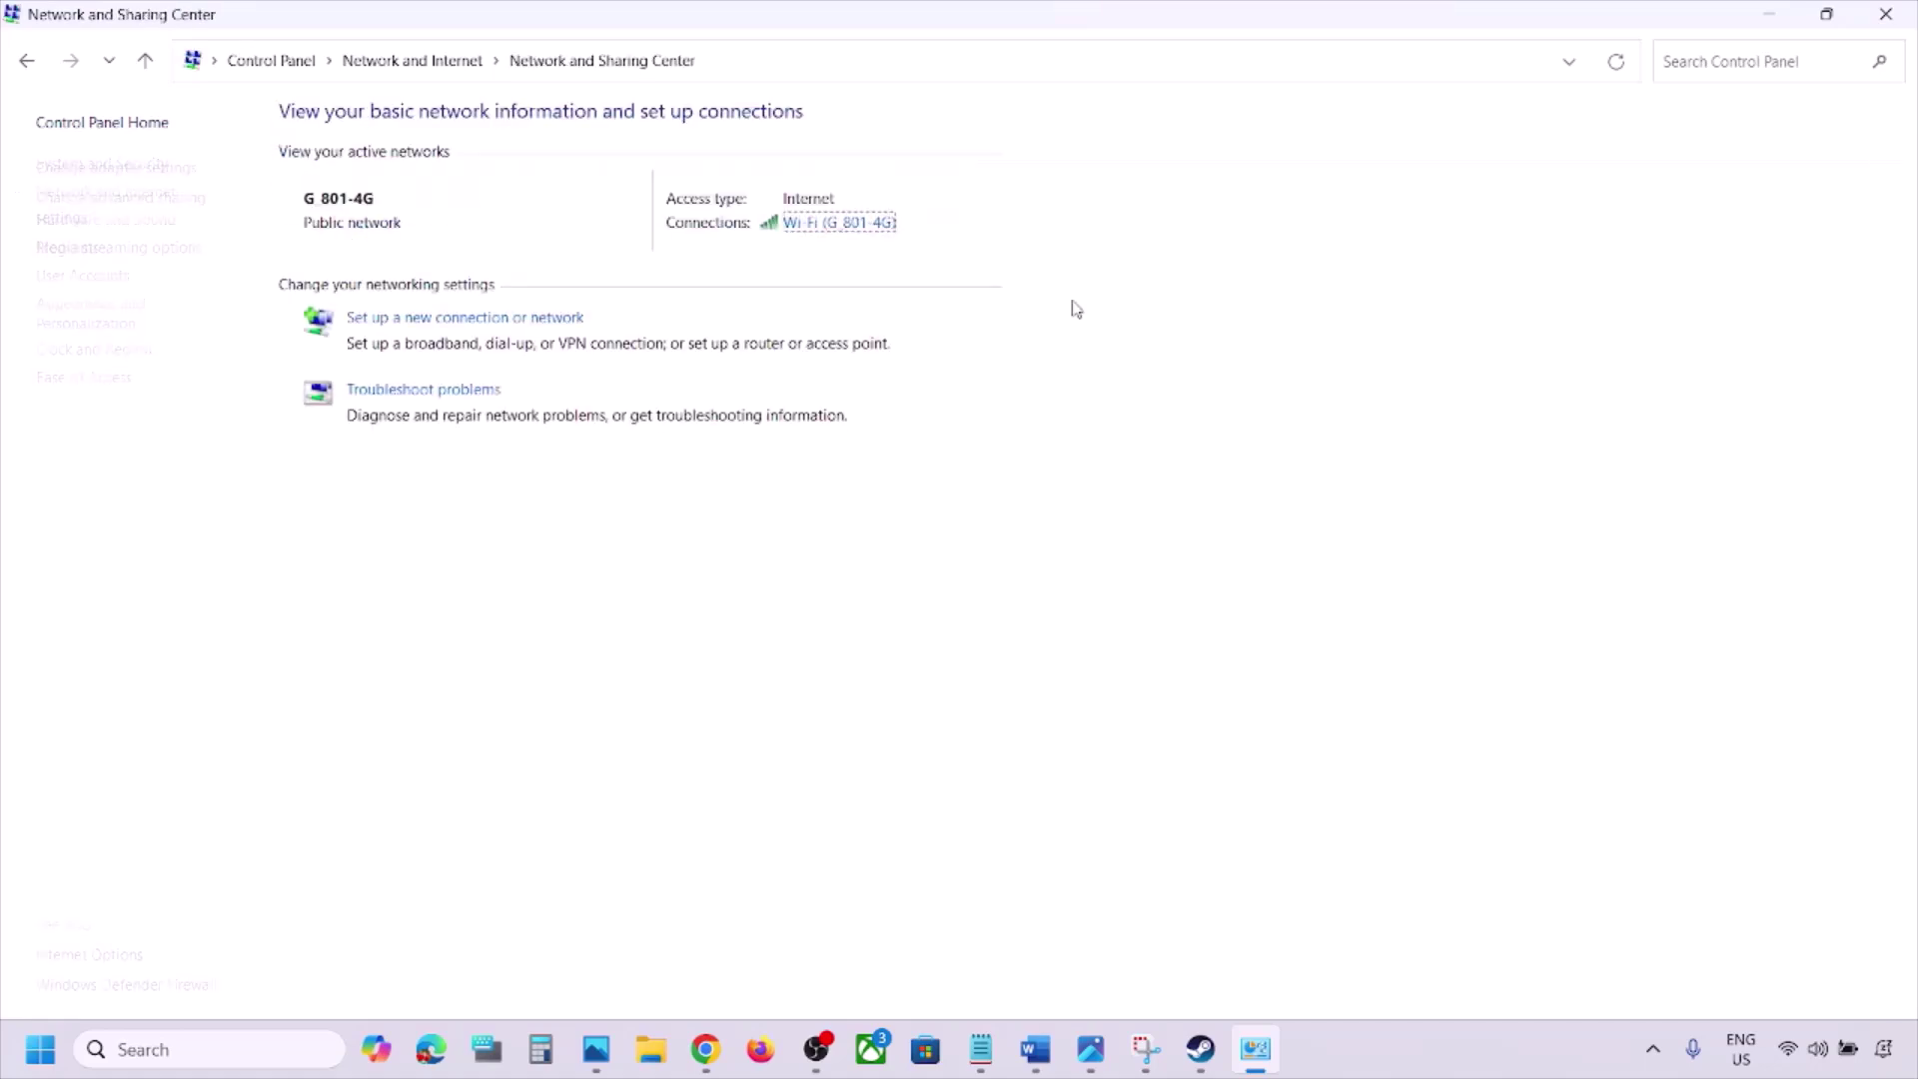
# Set the Wi-Fi connection's IPv4 DNS servers to 8.8.8.8 preferred and 8.8.4.4 alternate, with settings validated upon exit.
pyautogui.click(834, 228)
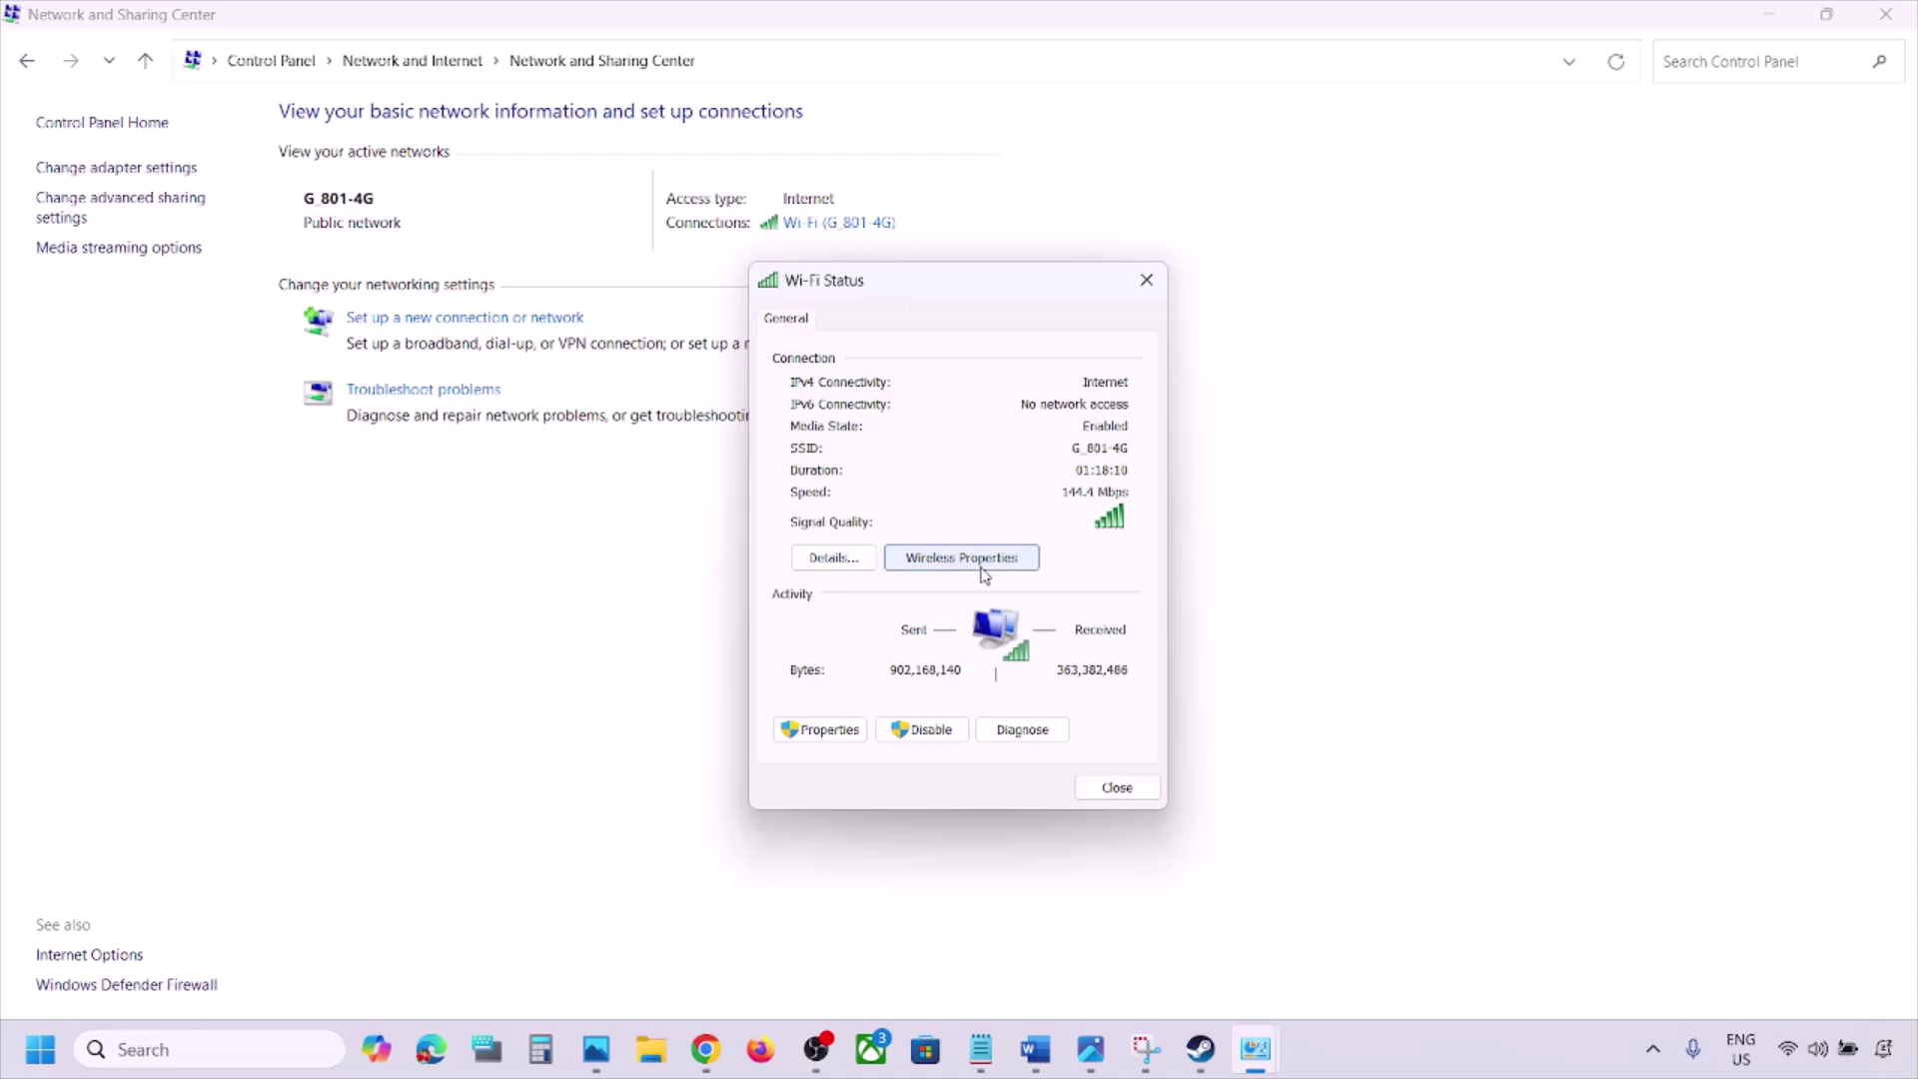
pyautogui.click(825, 731)
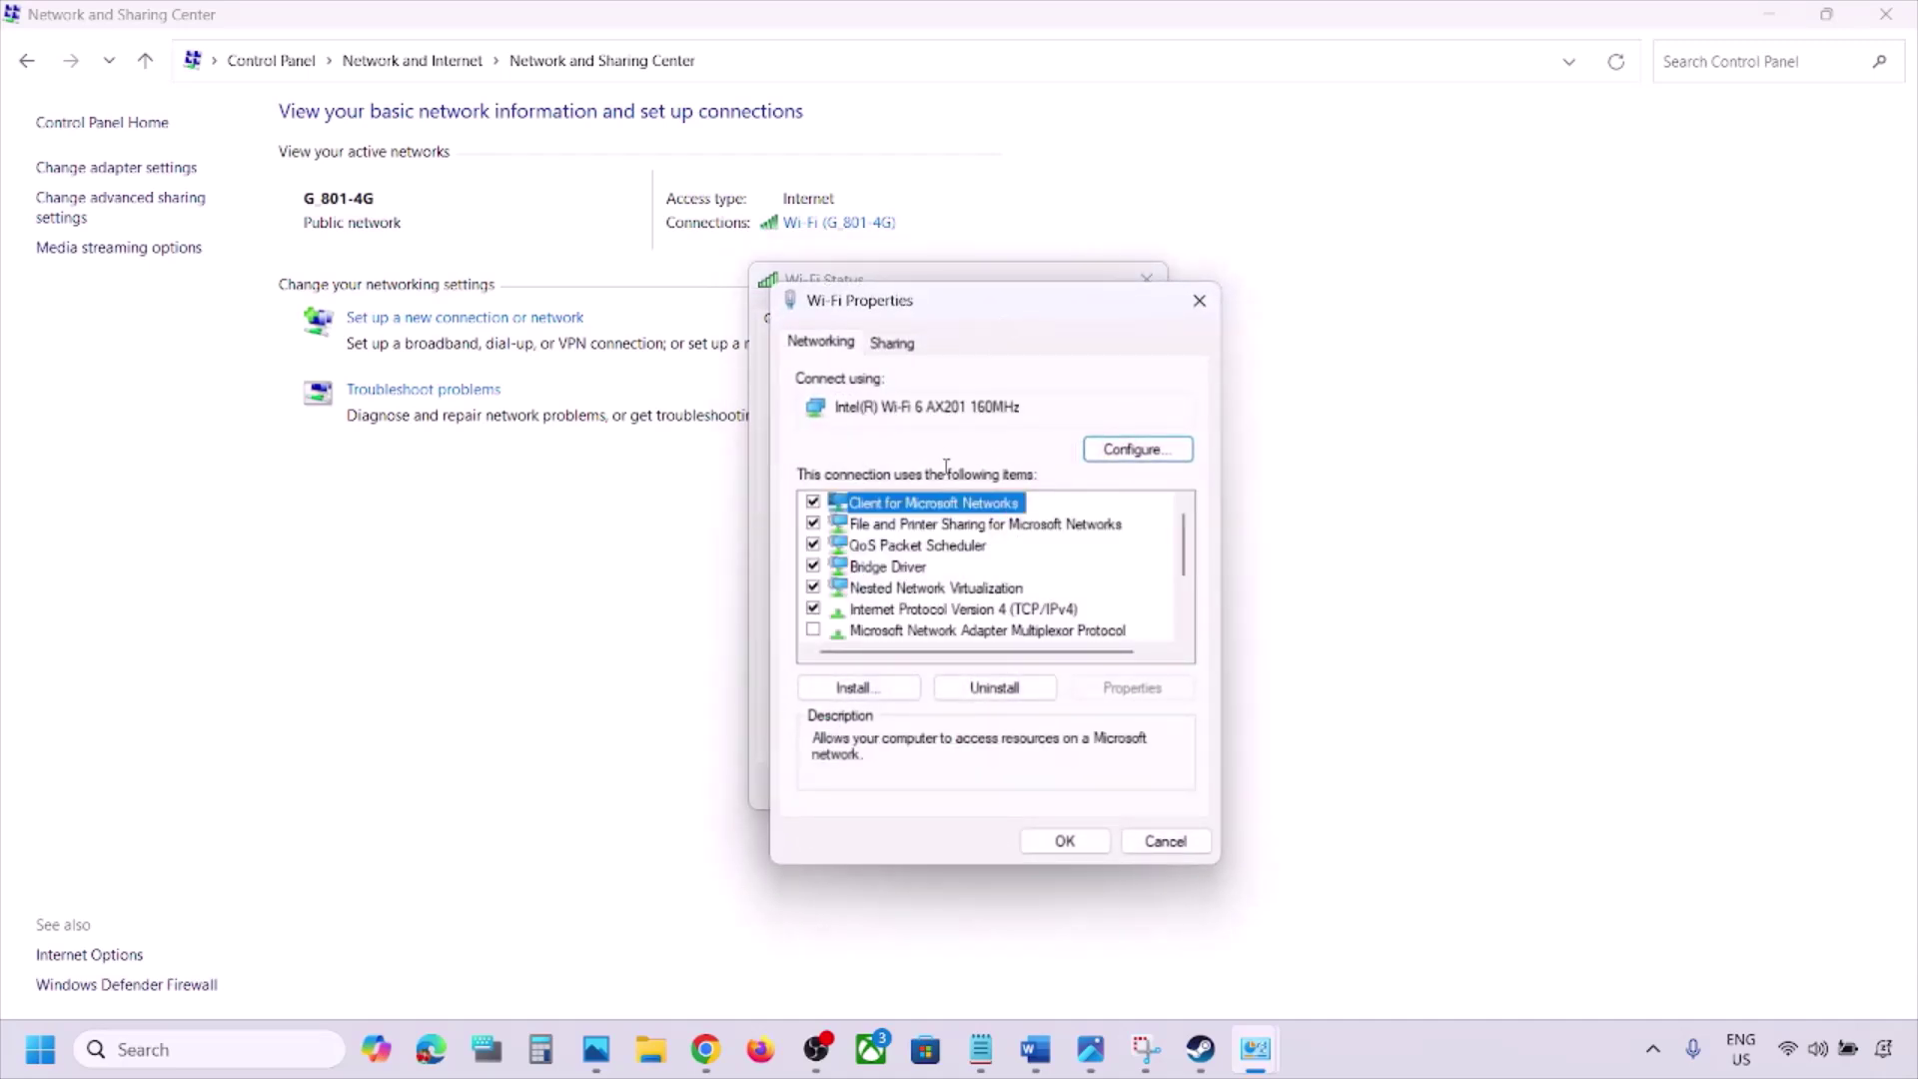
pyautogui.click(924, 612)
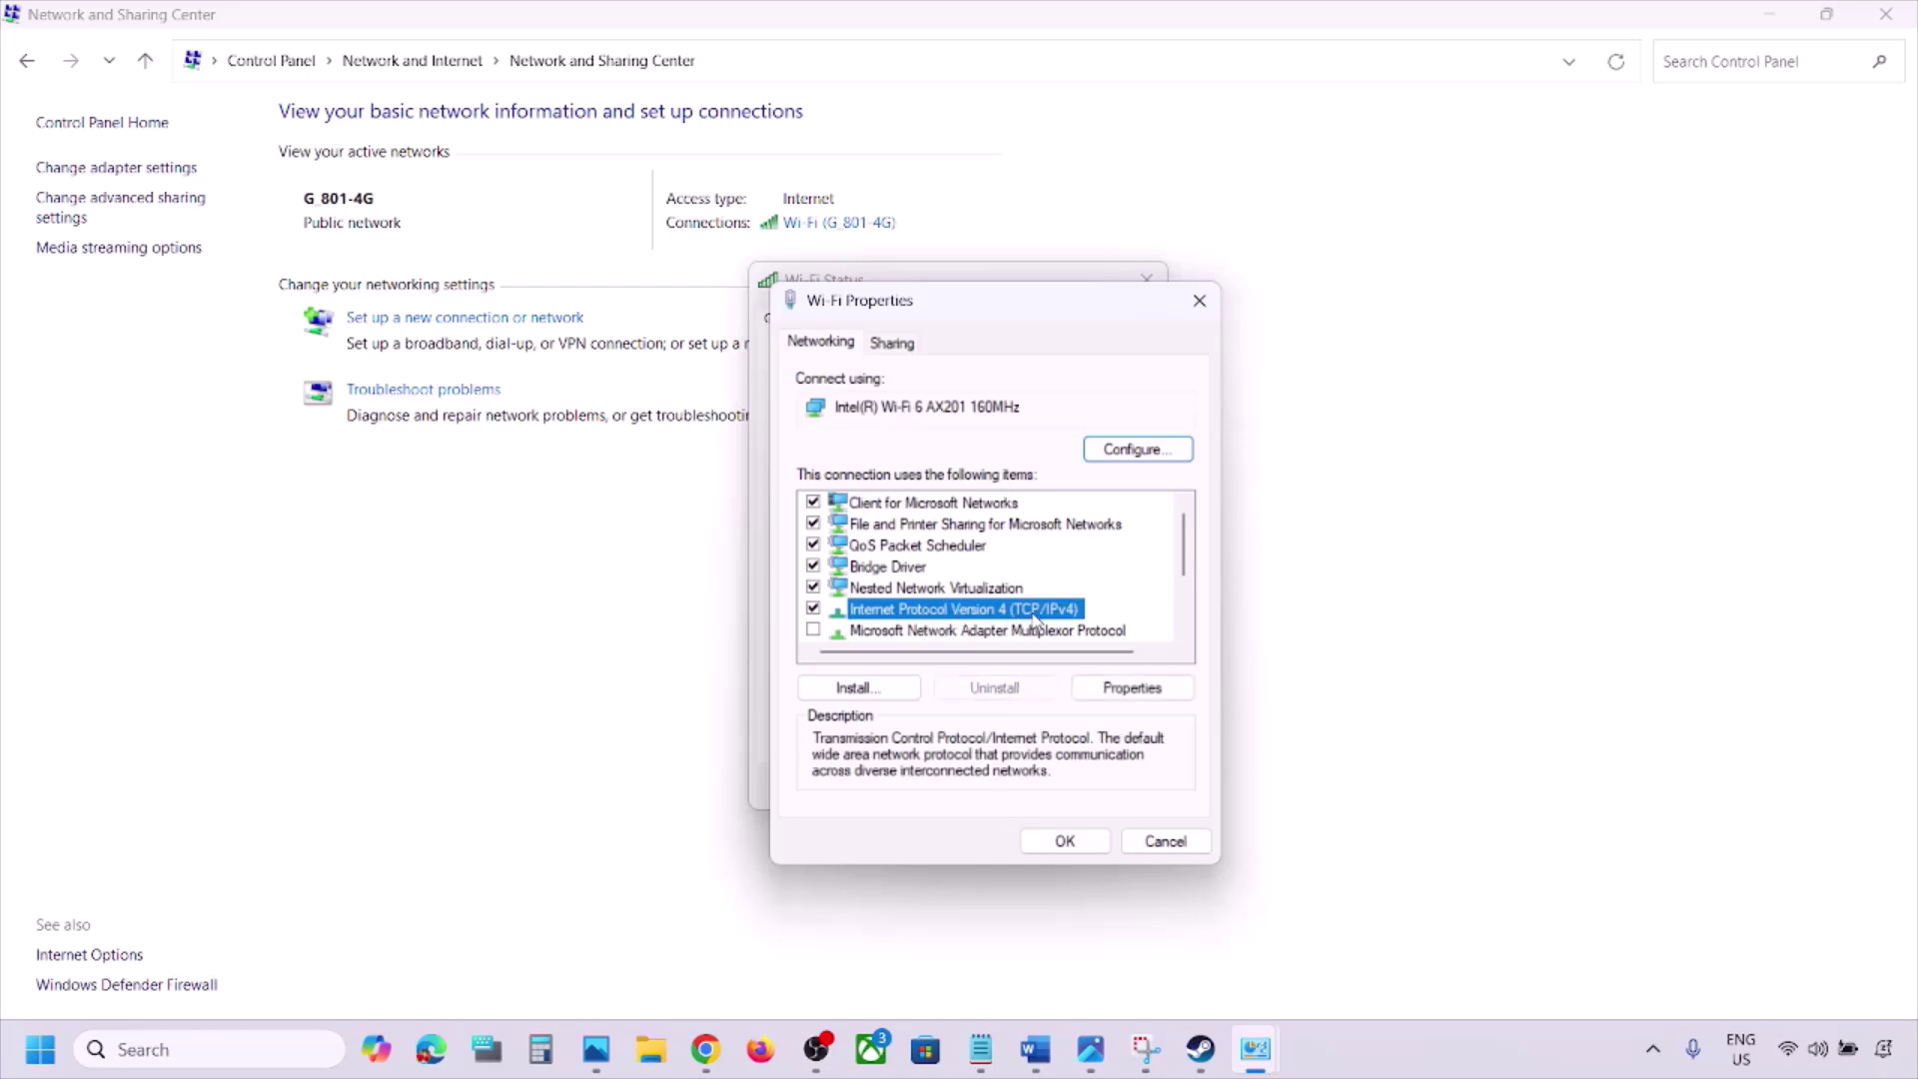
pyautogui.click(1124, 687)
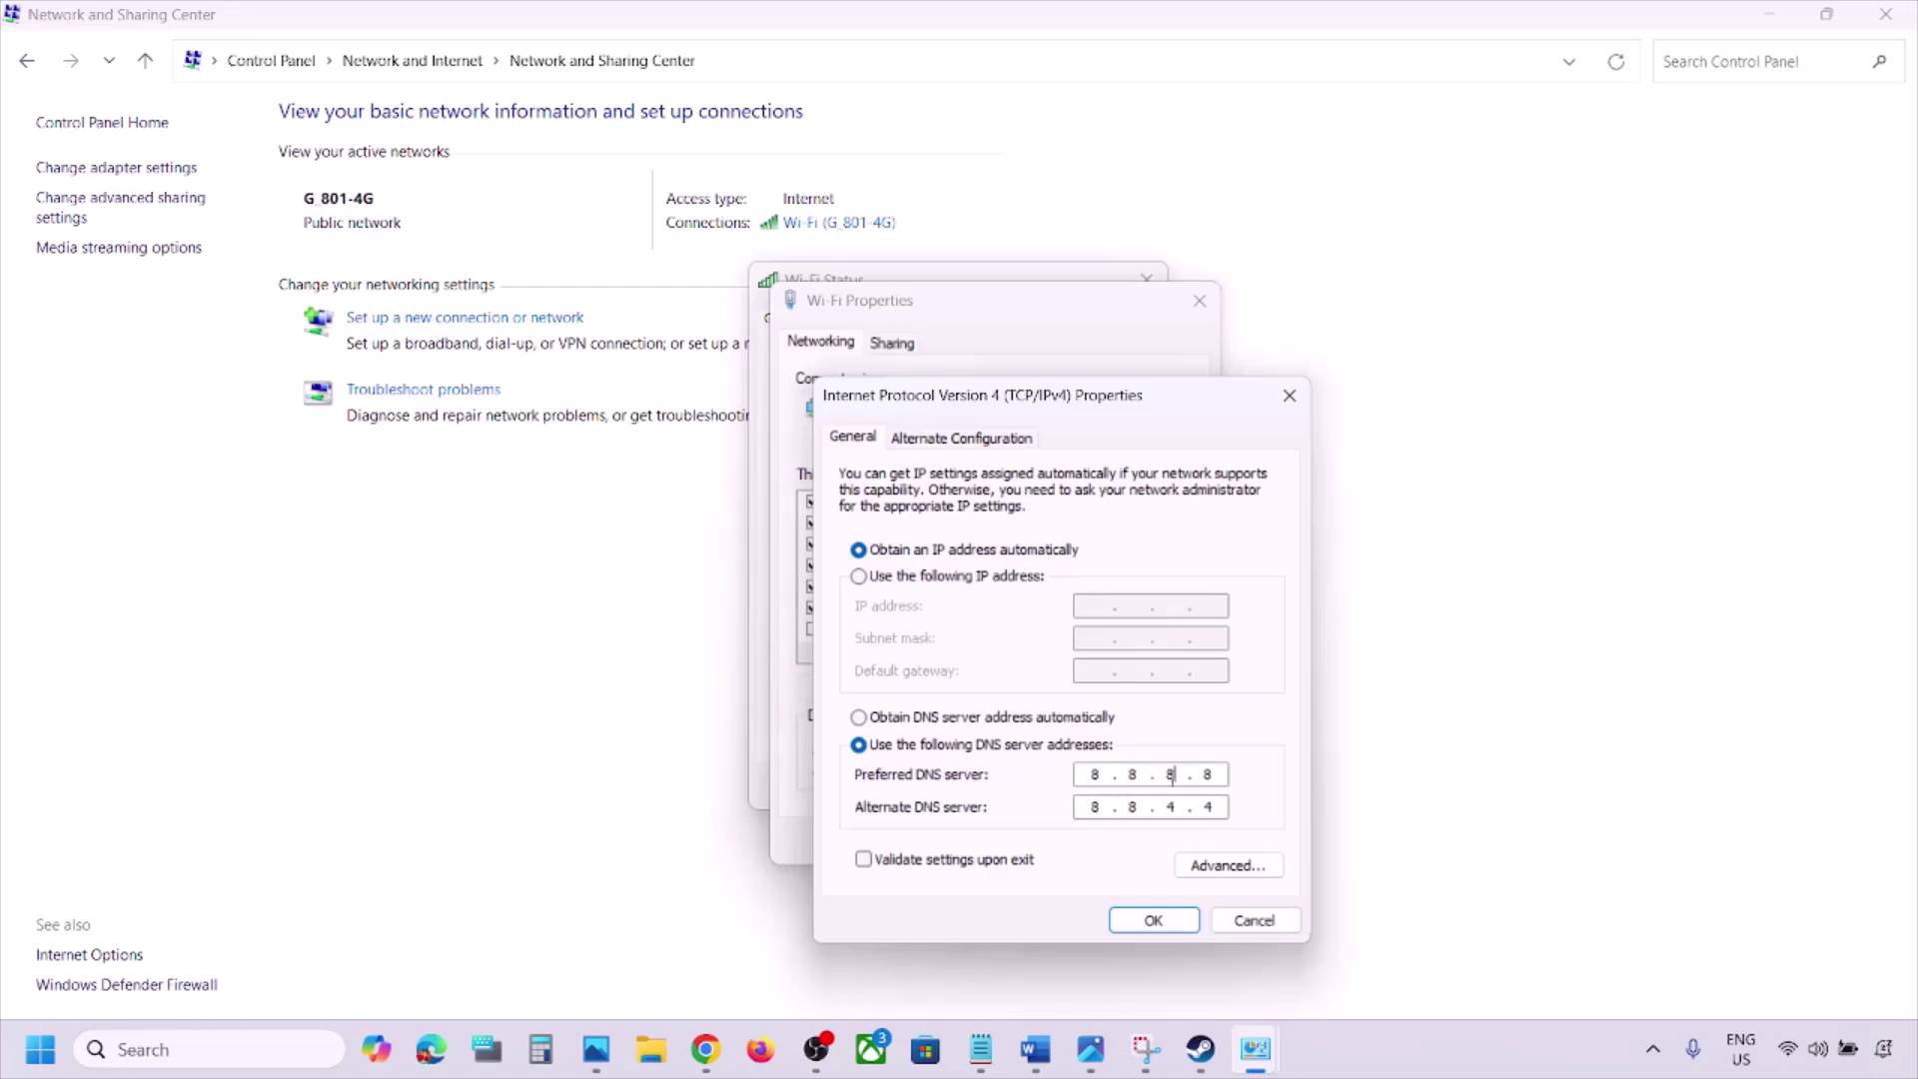
pyautogui.write('8')
pyautogui.click(863, 862)
pyautogui.click(1134, 917)
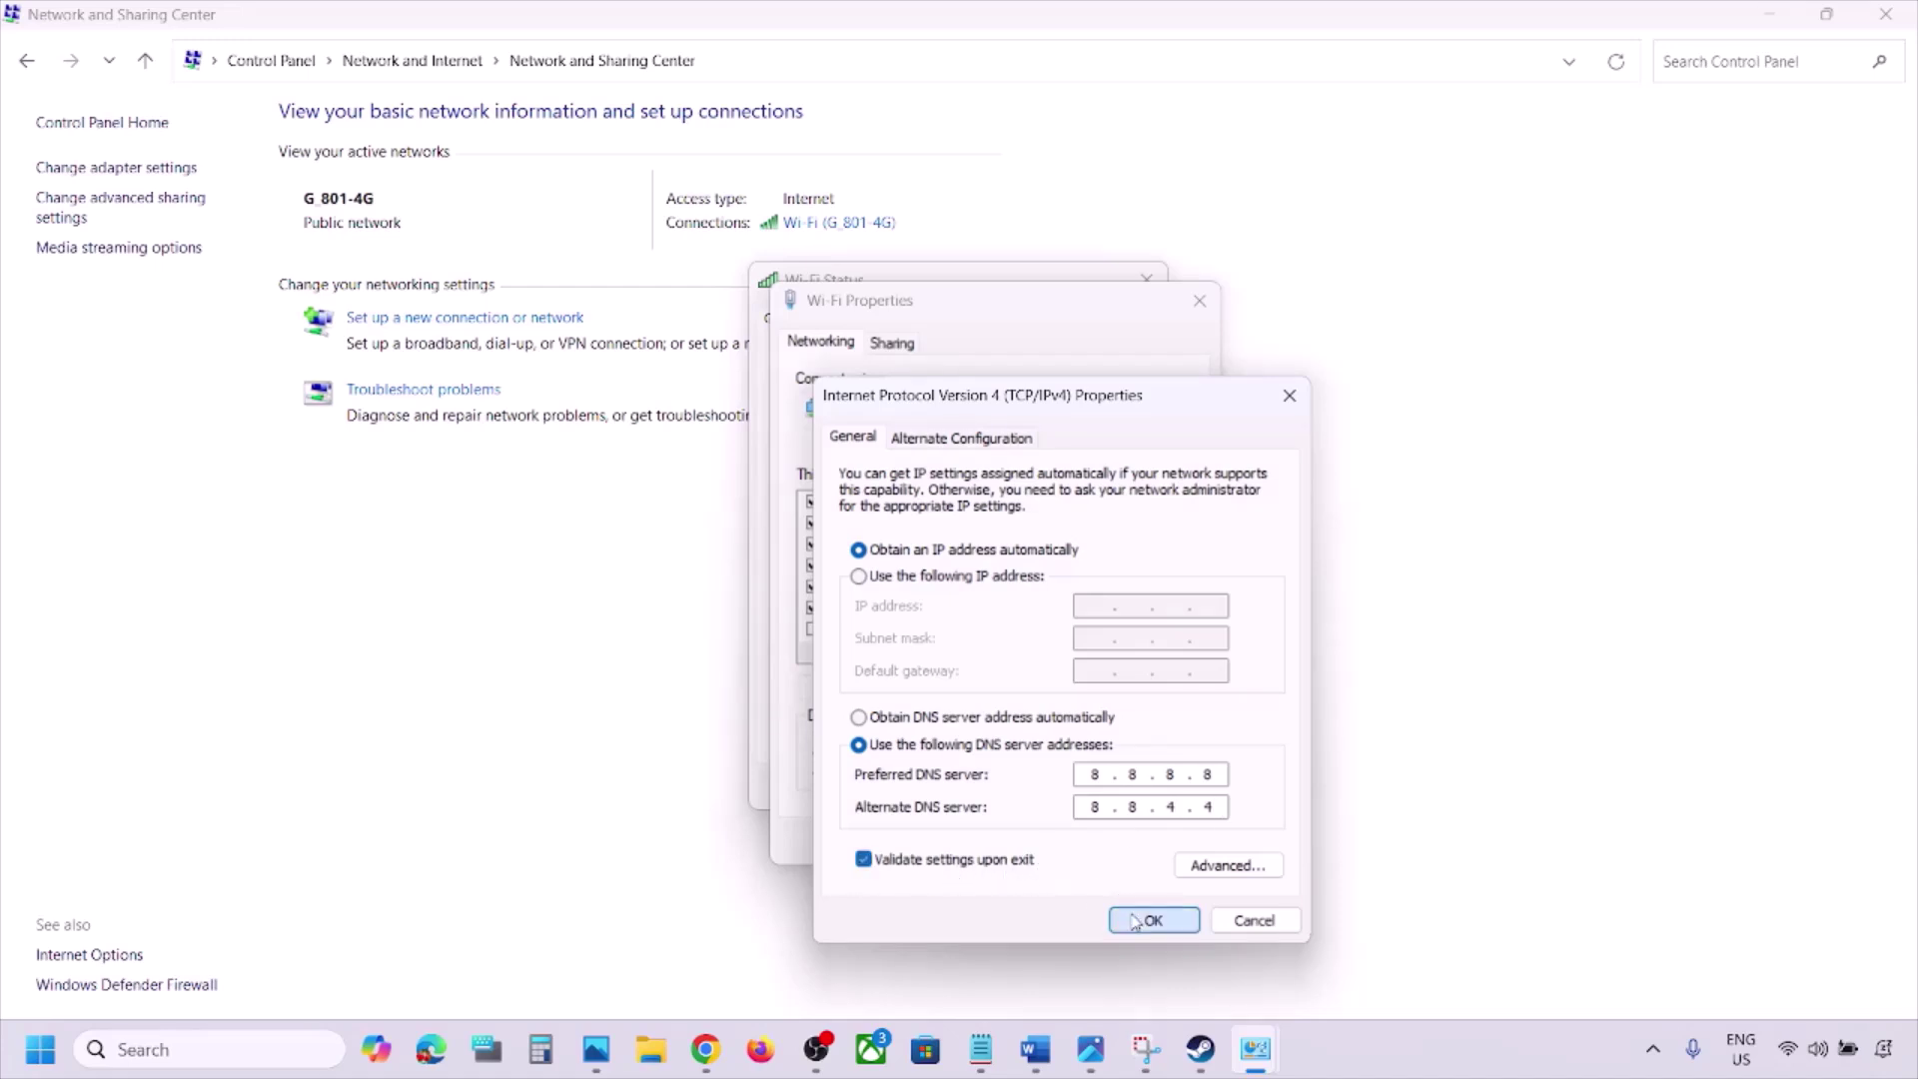
pyautogui.click(1067, 842)
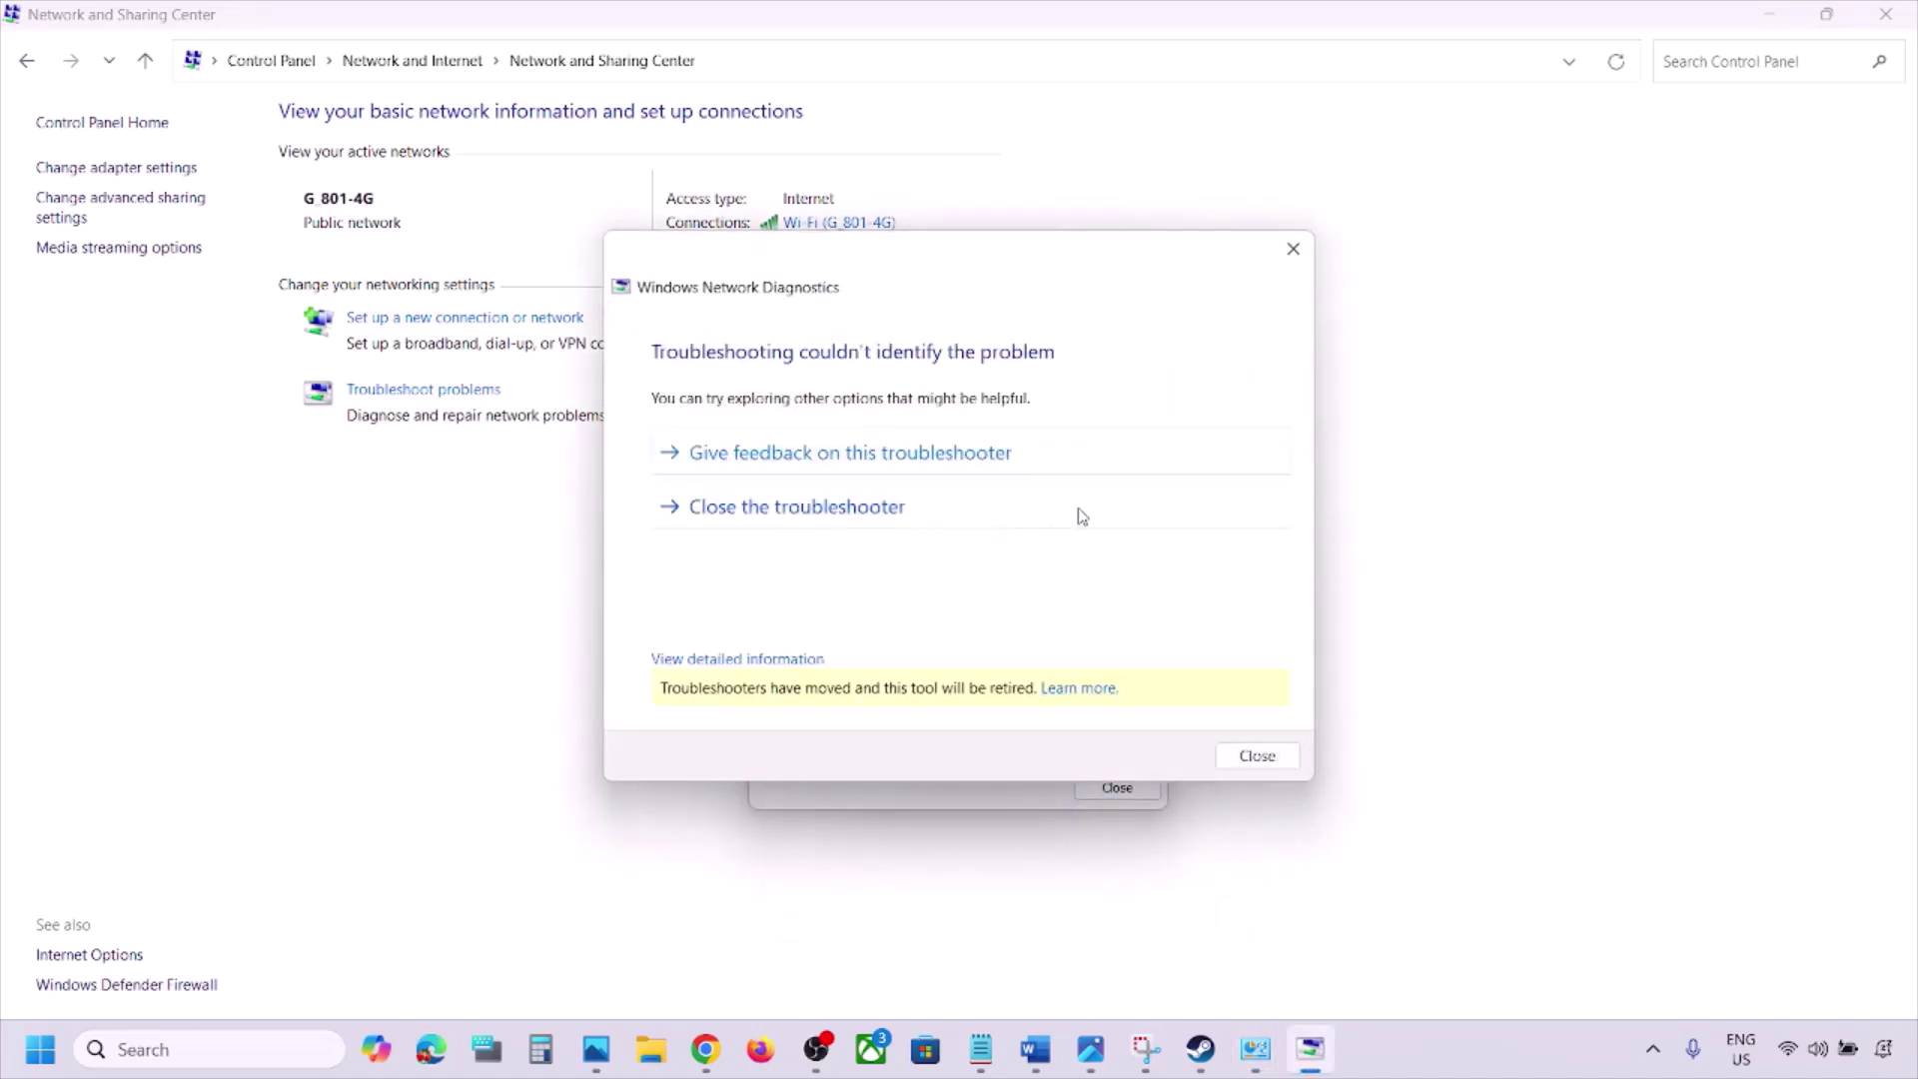
pyautogui.click(977, 519)
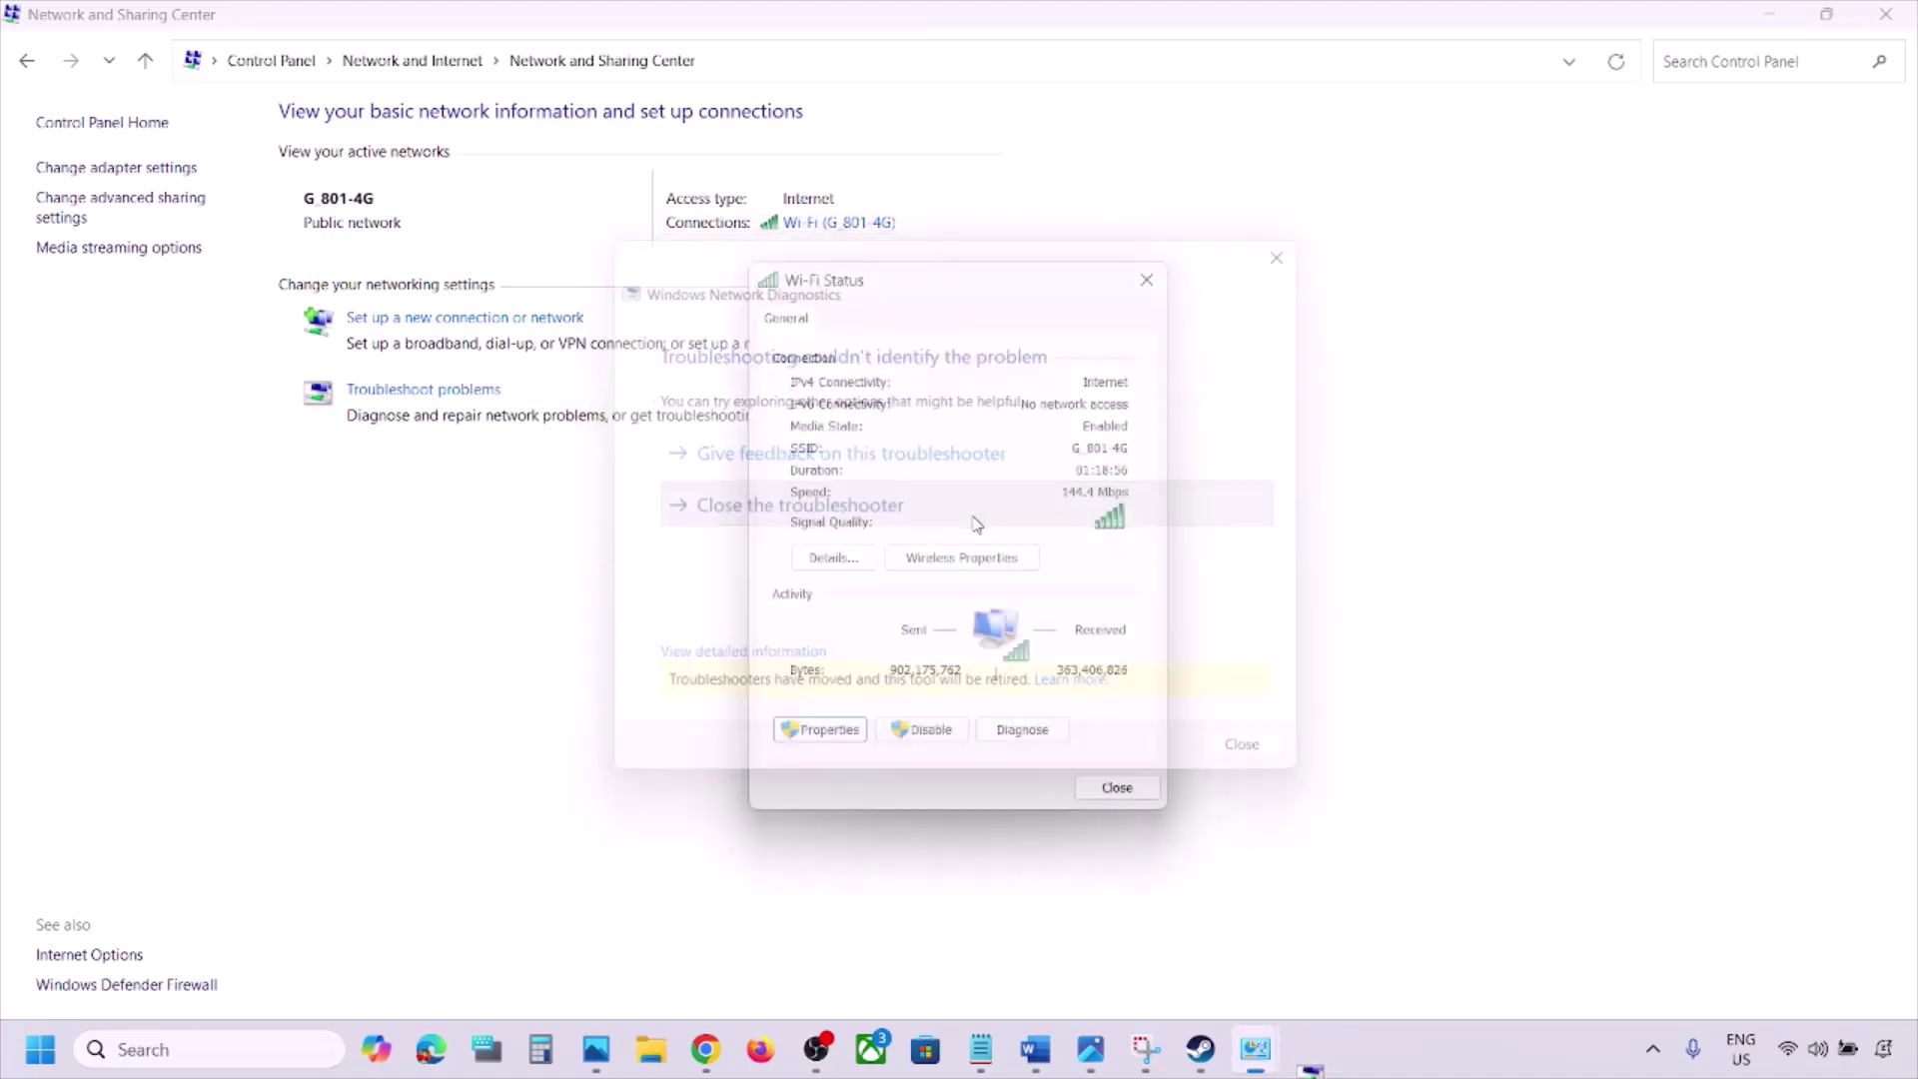
pyautogui.click(1115, 785)
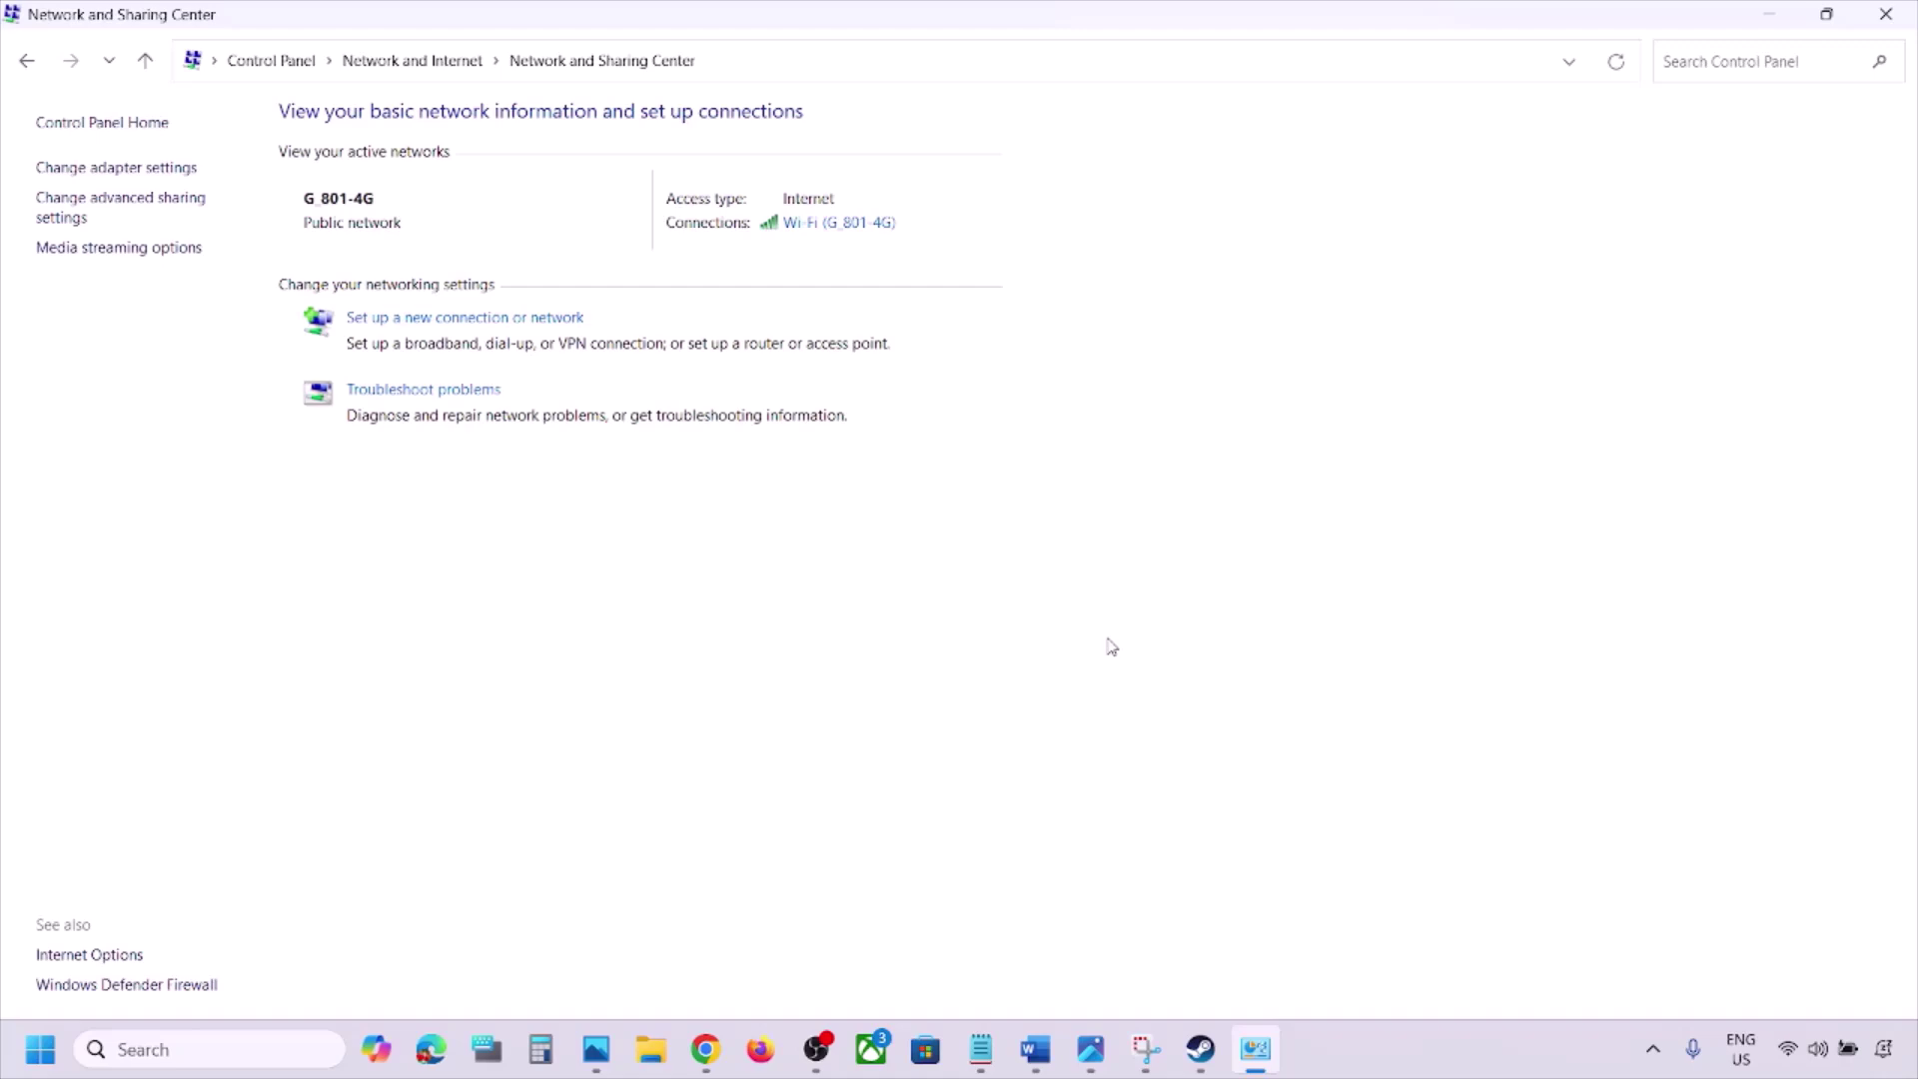
# Switch to the Word notes and highlight "Switch to a different network" in step 8.
pyautogui.click(1035, 1050)
pyautogui.scroll(-3, 832, 759)
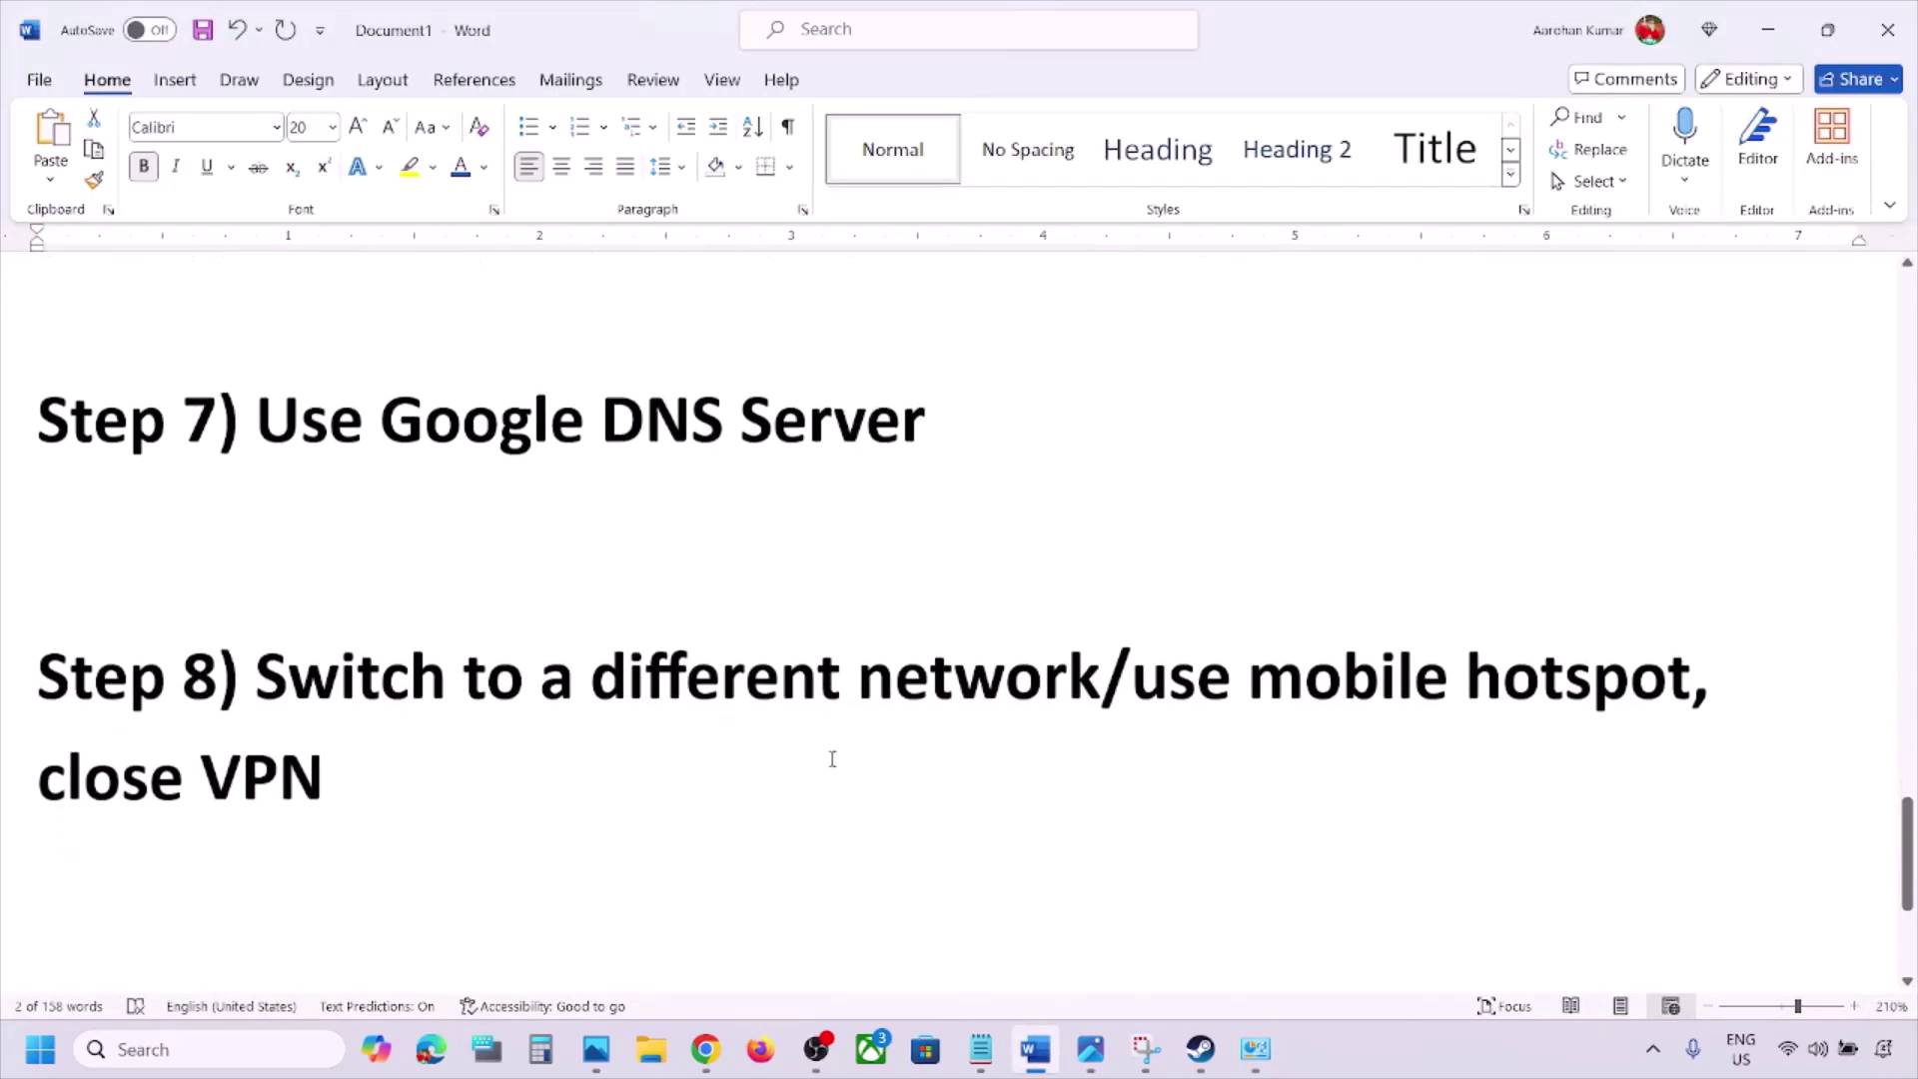
pyautogui.moveTo(276, 664); pyautogui.dragTo(1038, 626)
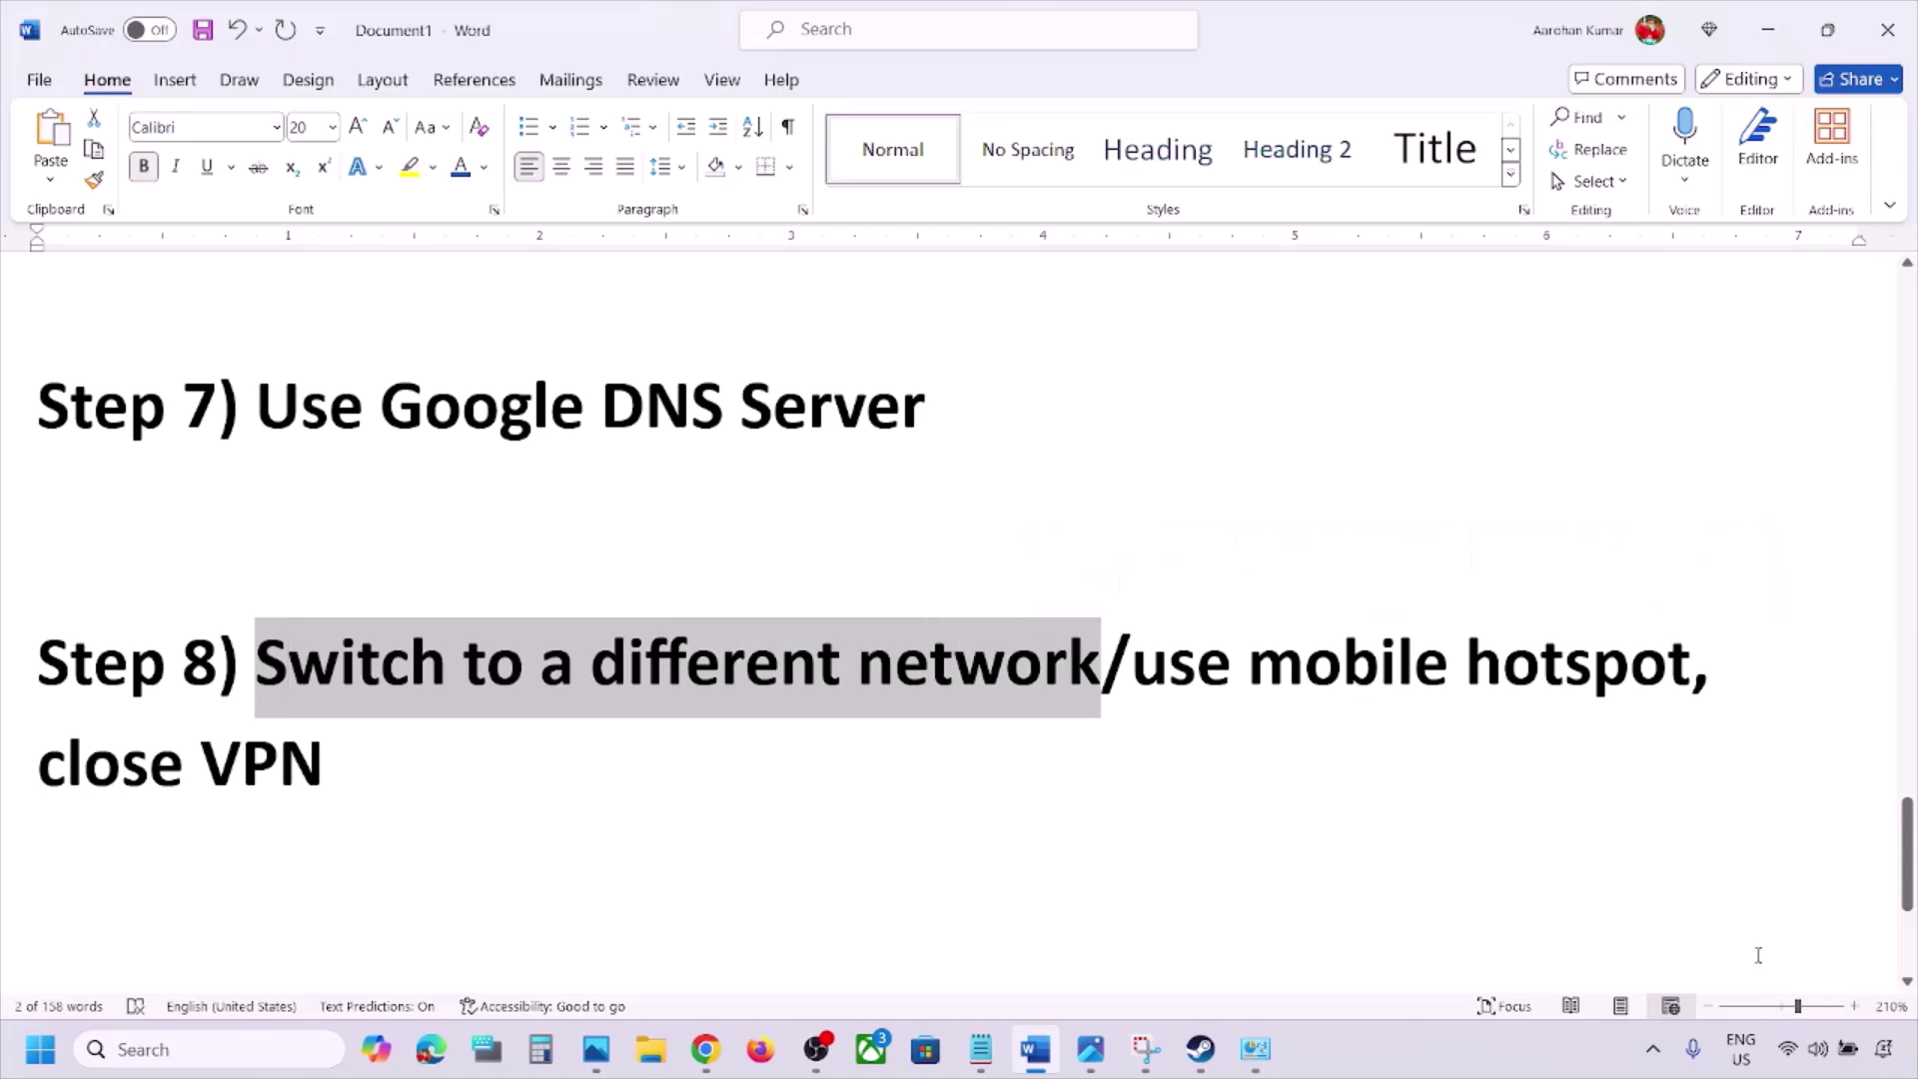
# Connect the computer to the G_801-5G Wi-Fi network.
pyautogui.click(1816, 1049)
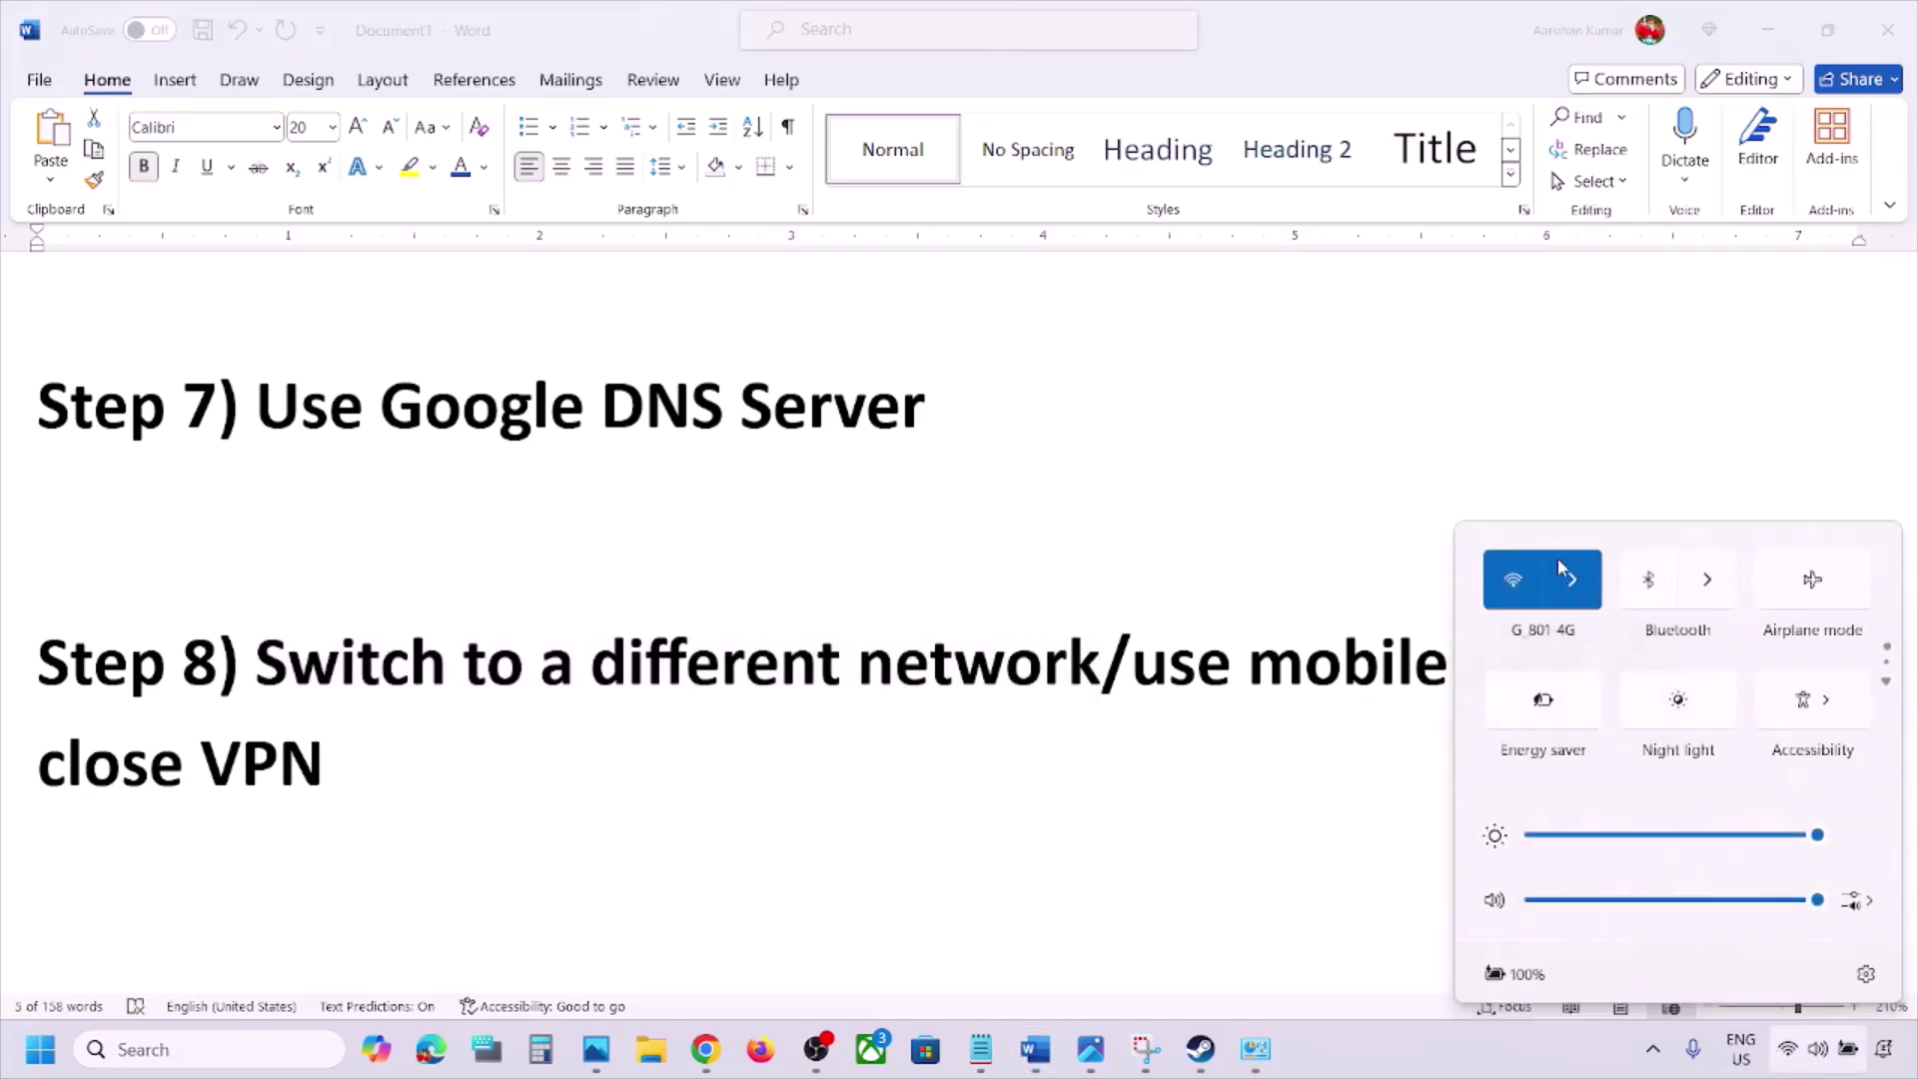
pyautogui.click(1568, 577)
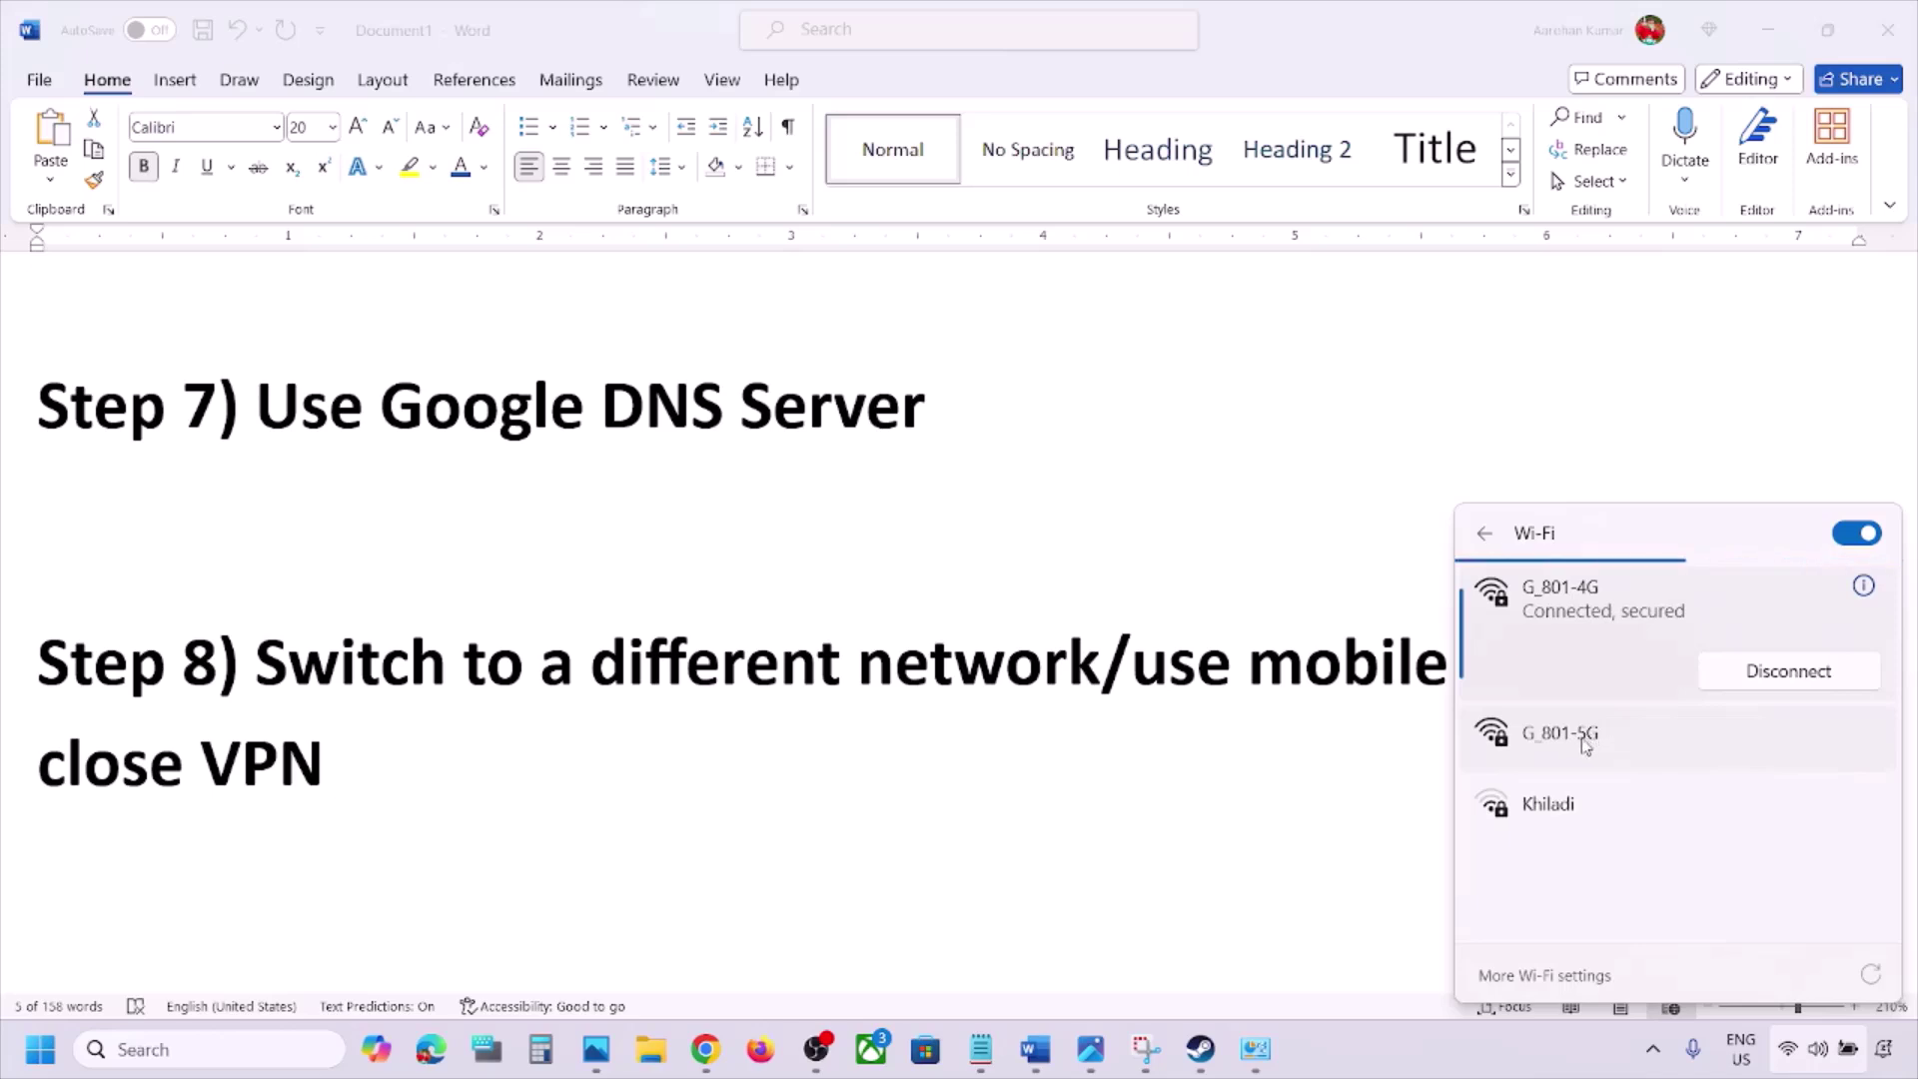
pyautogui.click(1590, 737)
pyautogui.click(1751, 788)
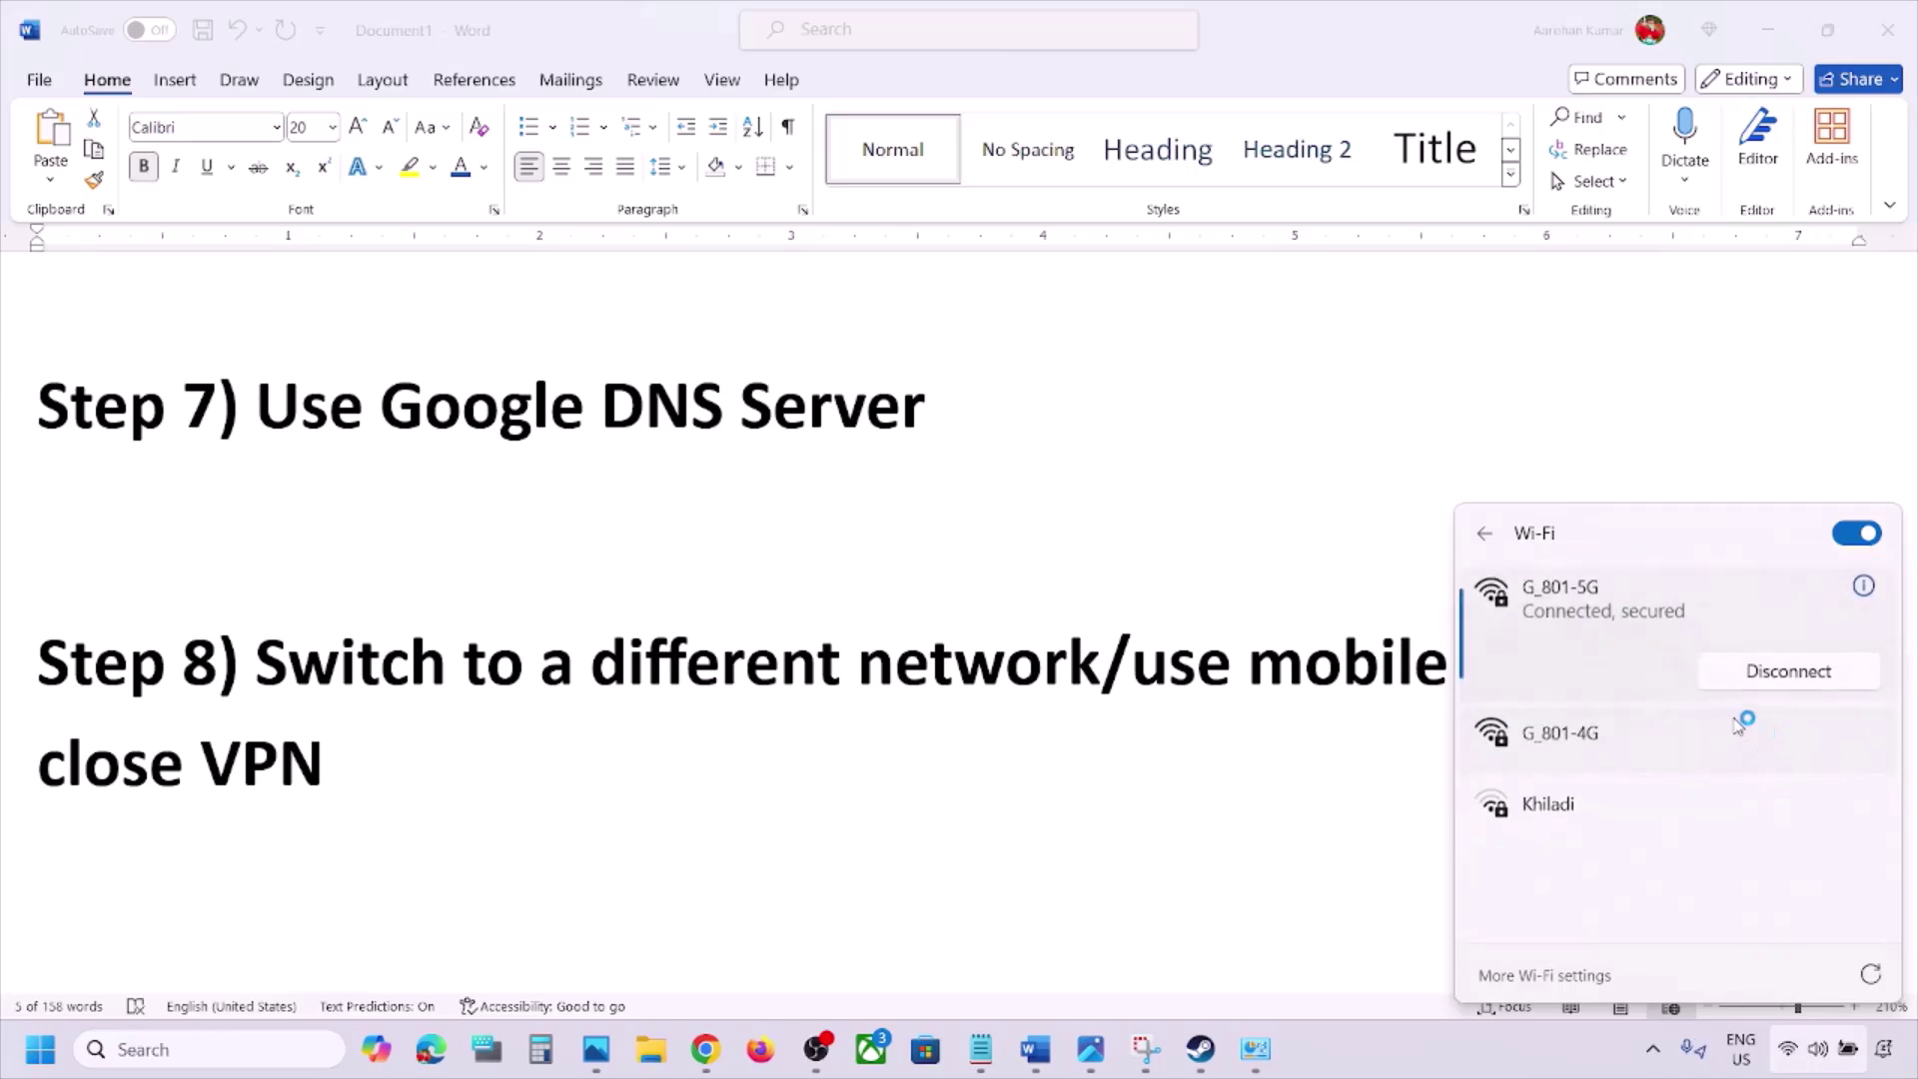
pyautogui.click(1272, 648)
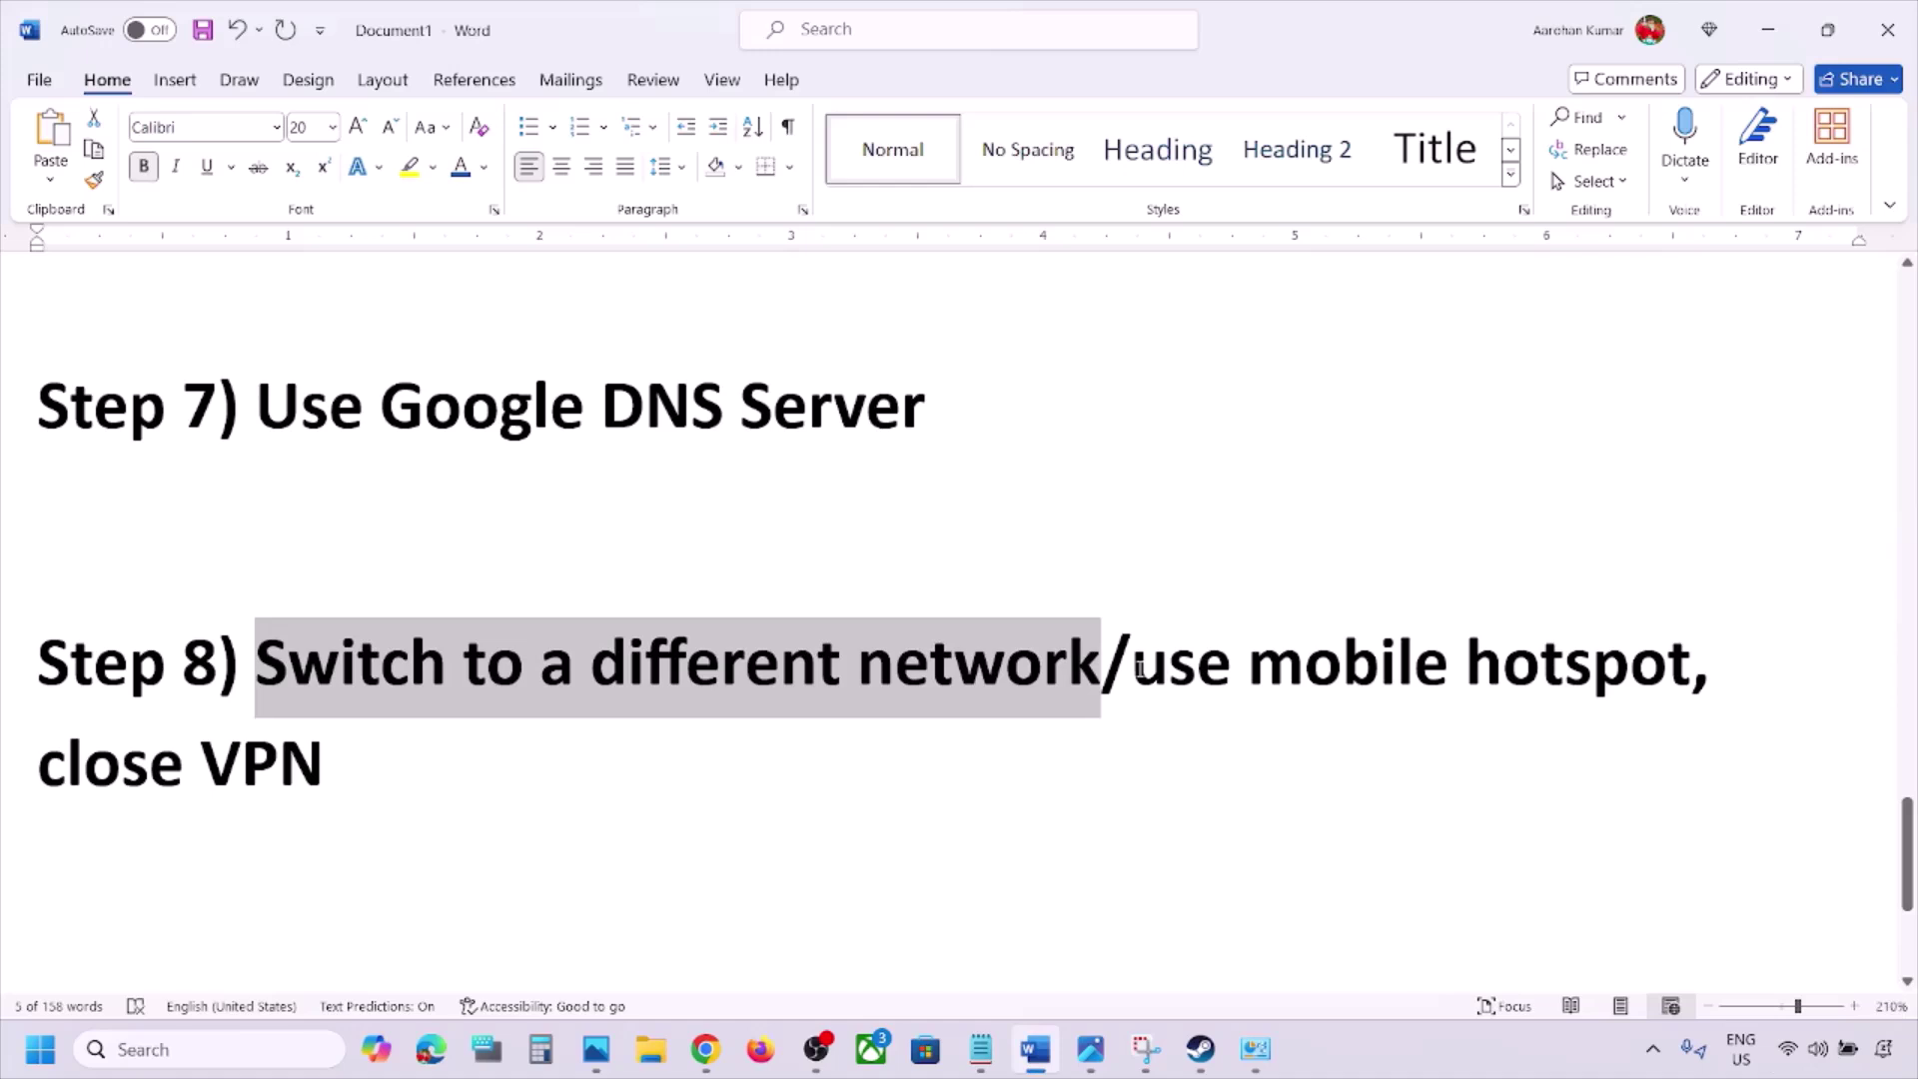
# Highlight "use mobile hotspot" in step 8 and view the list of available Wi-Fi networks.
pyautogui.moveTo(1140, 670); pyautogui.dragTo(1583, 668)
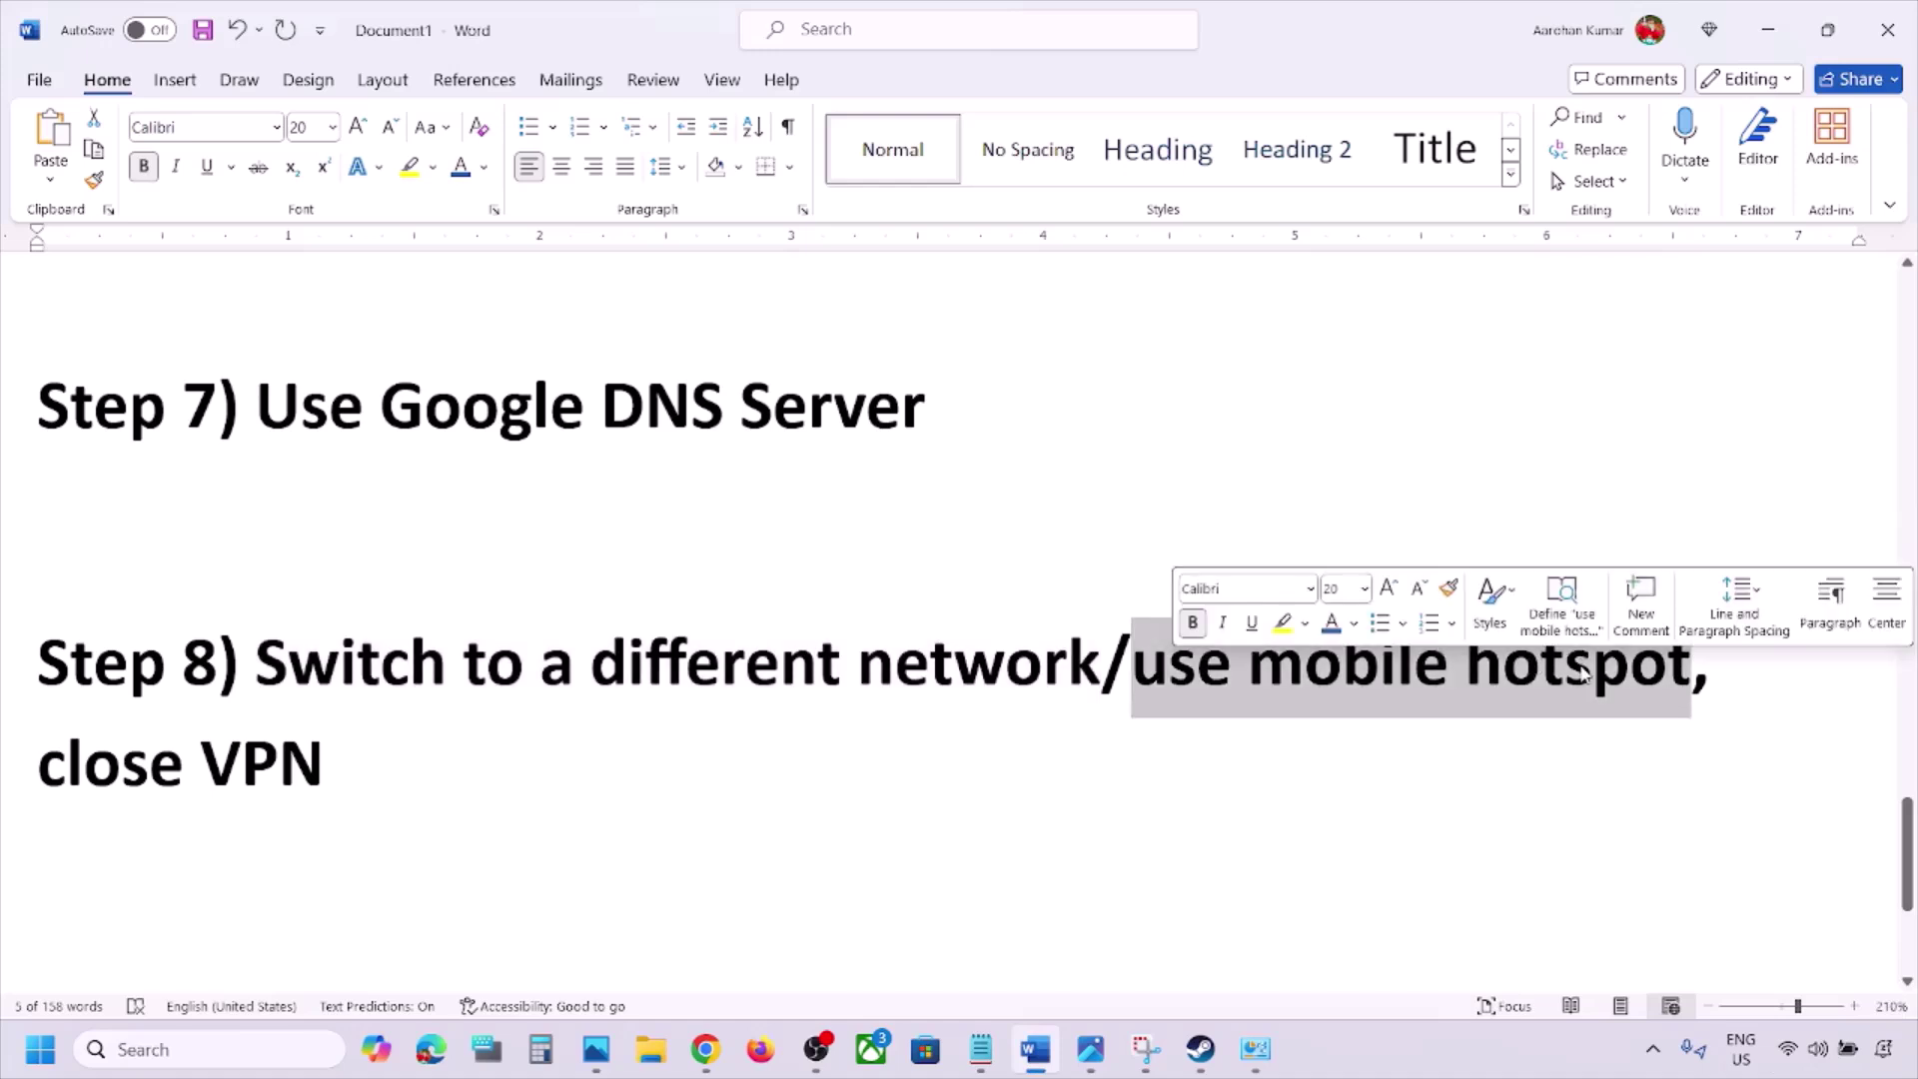
pyautogui.click(1584, 668)
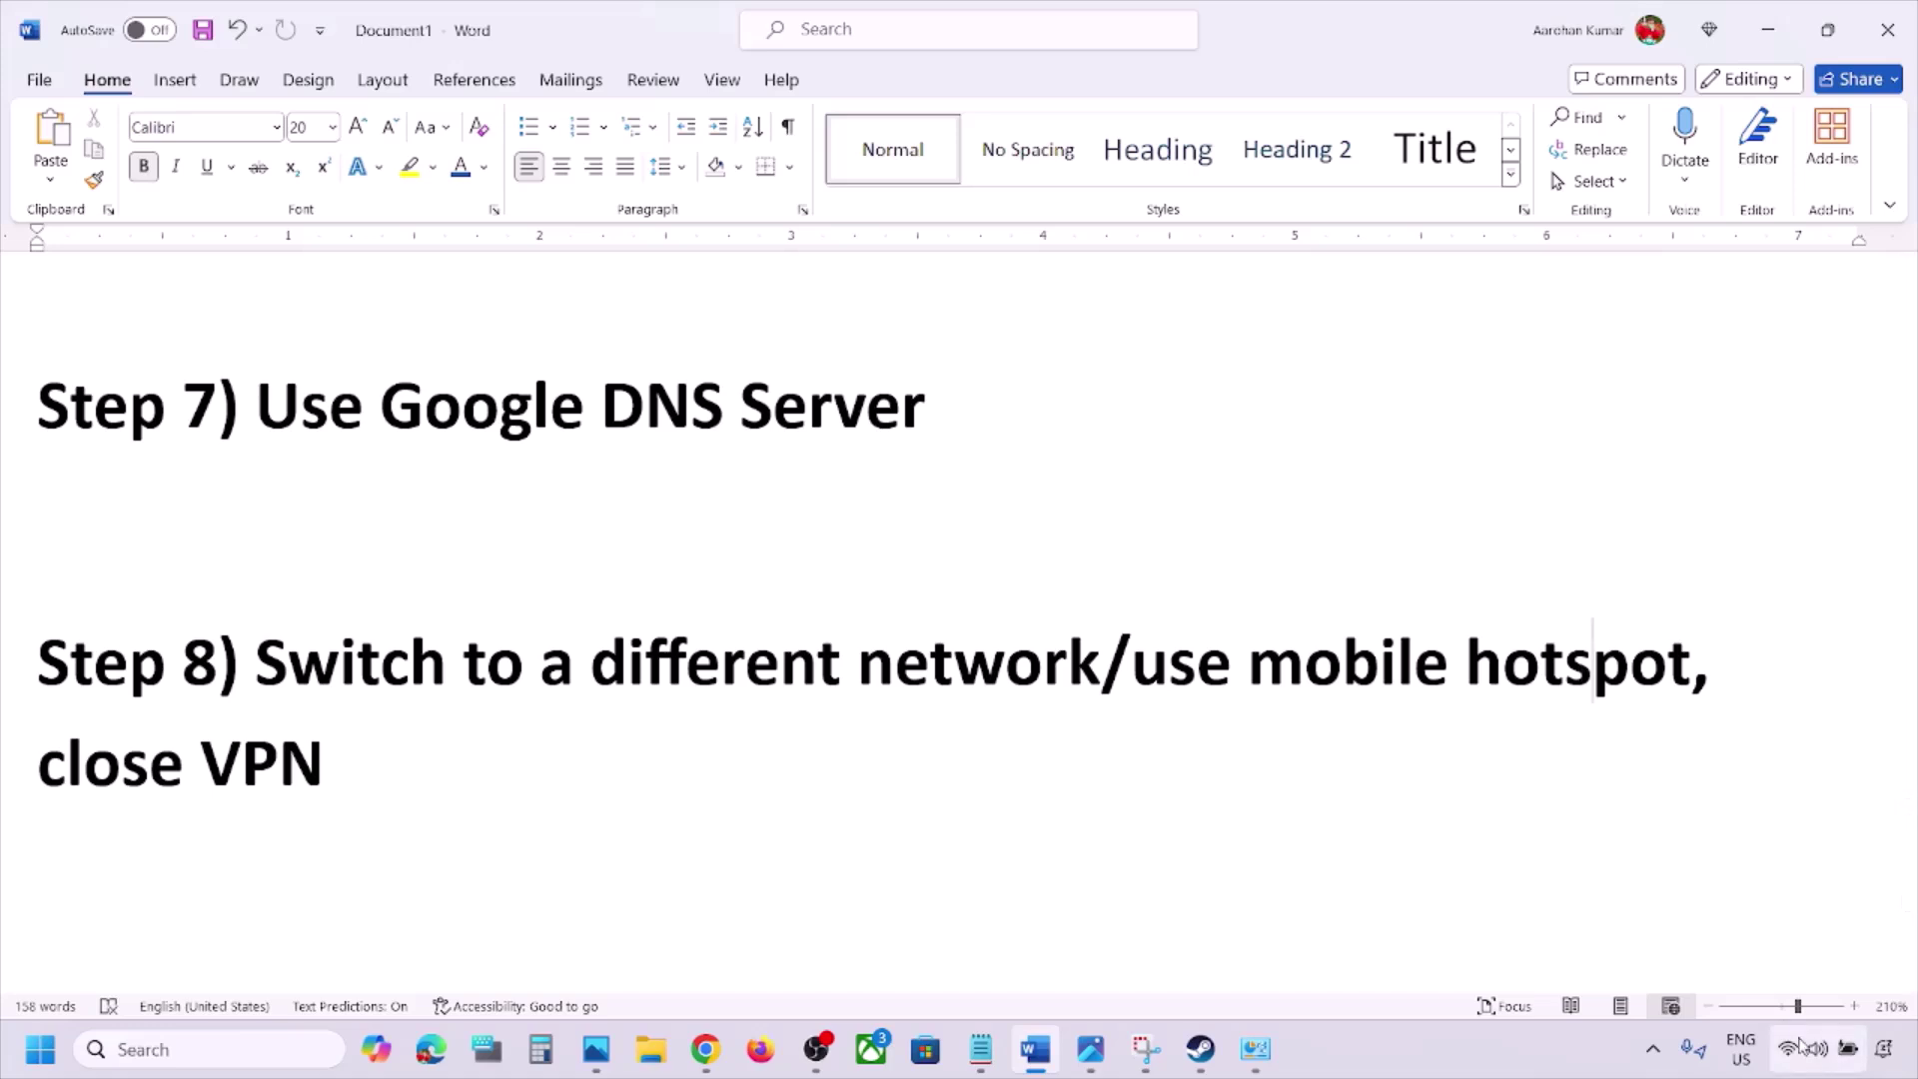
pyautogui.click(1788, 1049)
pyautogui.click(1574, 580)
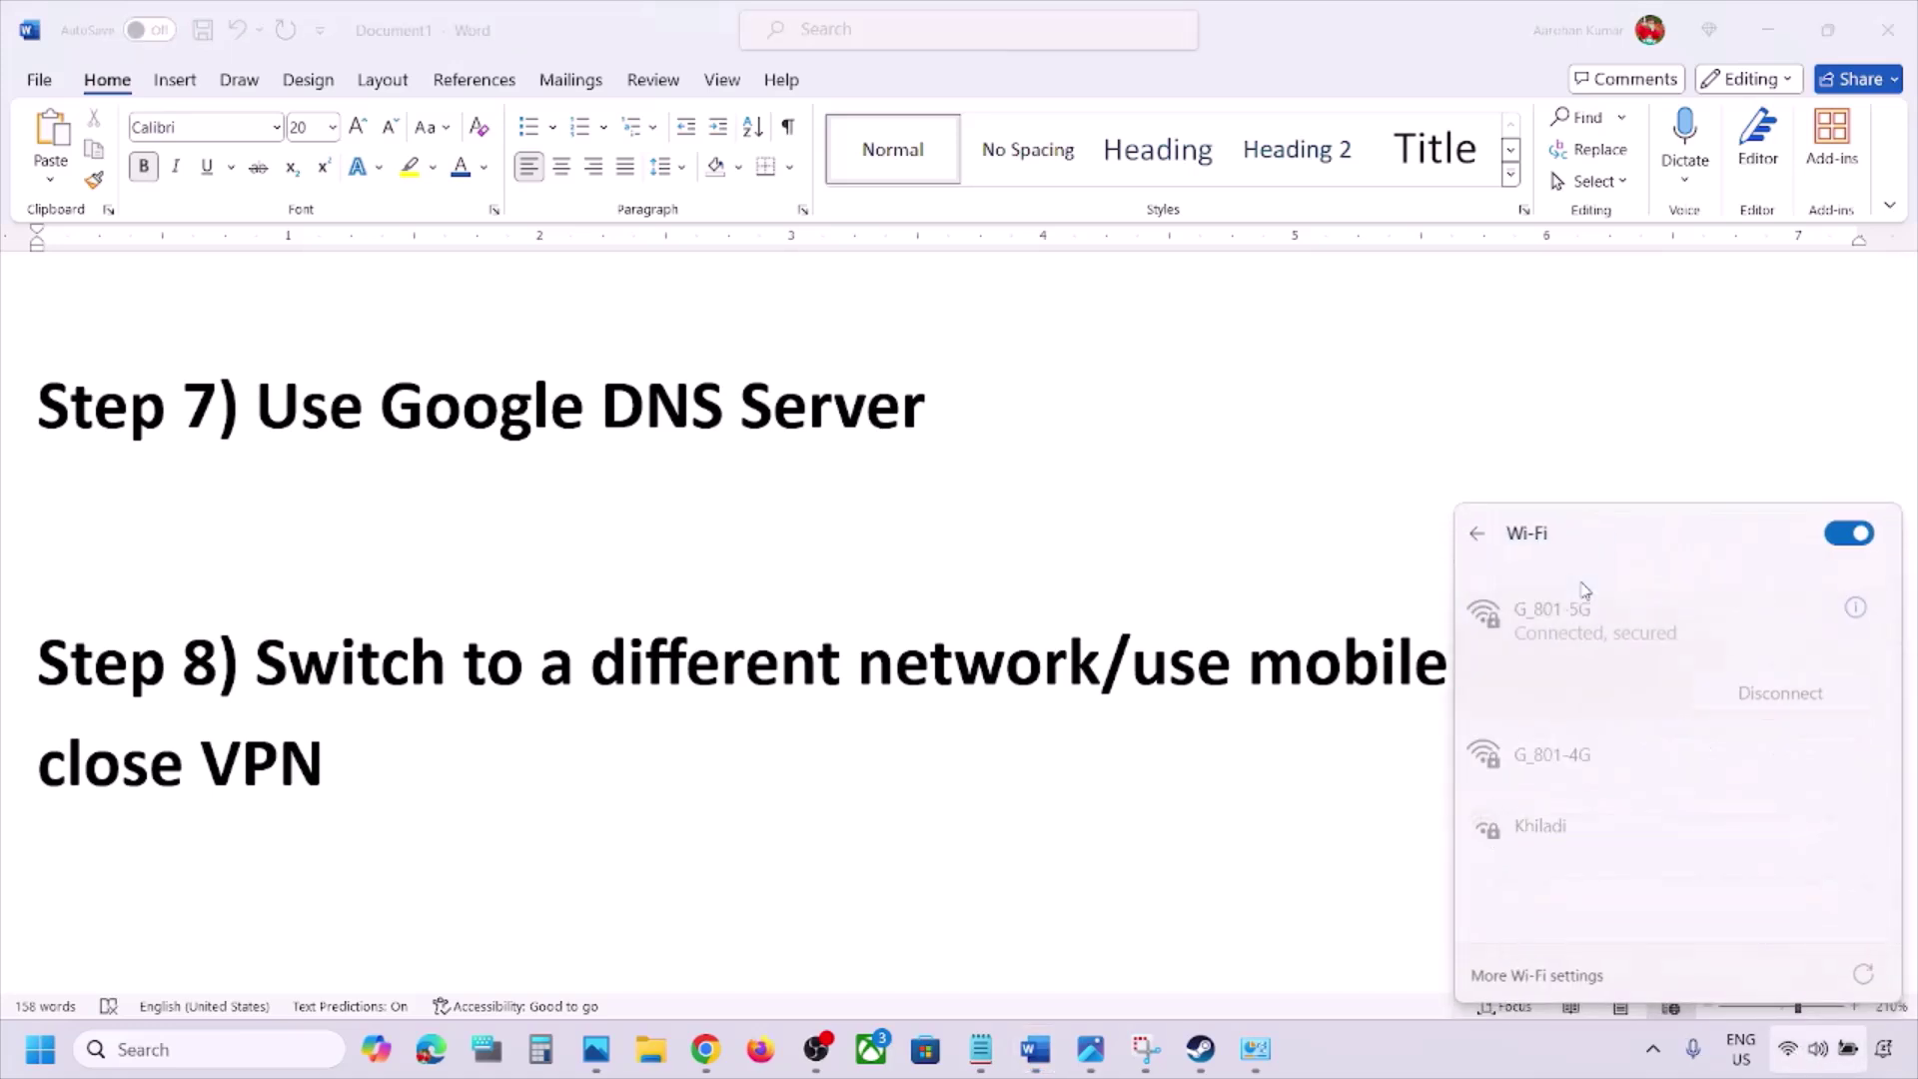
pyautogui.click(1244, 680)
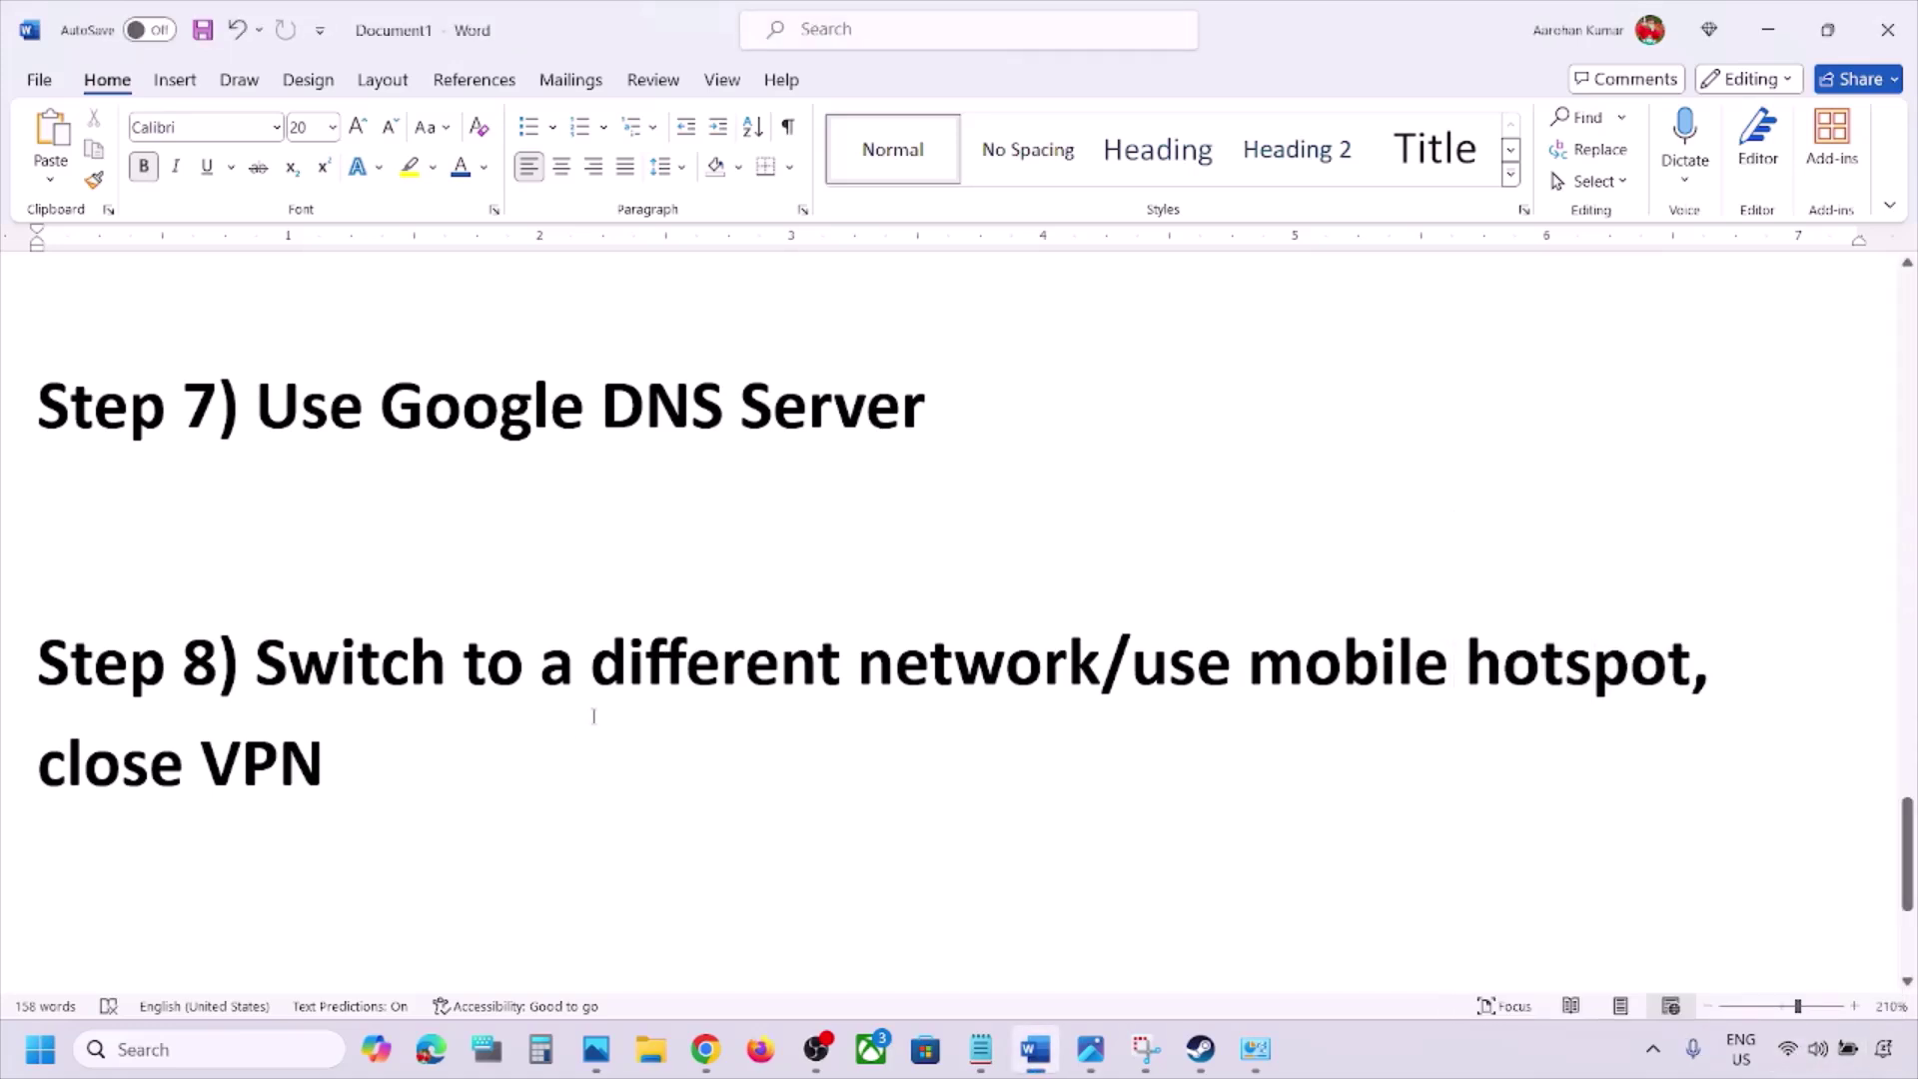
# Highlight "close VPN" in step 8 and "Use Ethernet connection" in step 9 of the notes.
pyautogui.moveTo(400, 751); pyautogui.dragTo(116, 756)
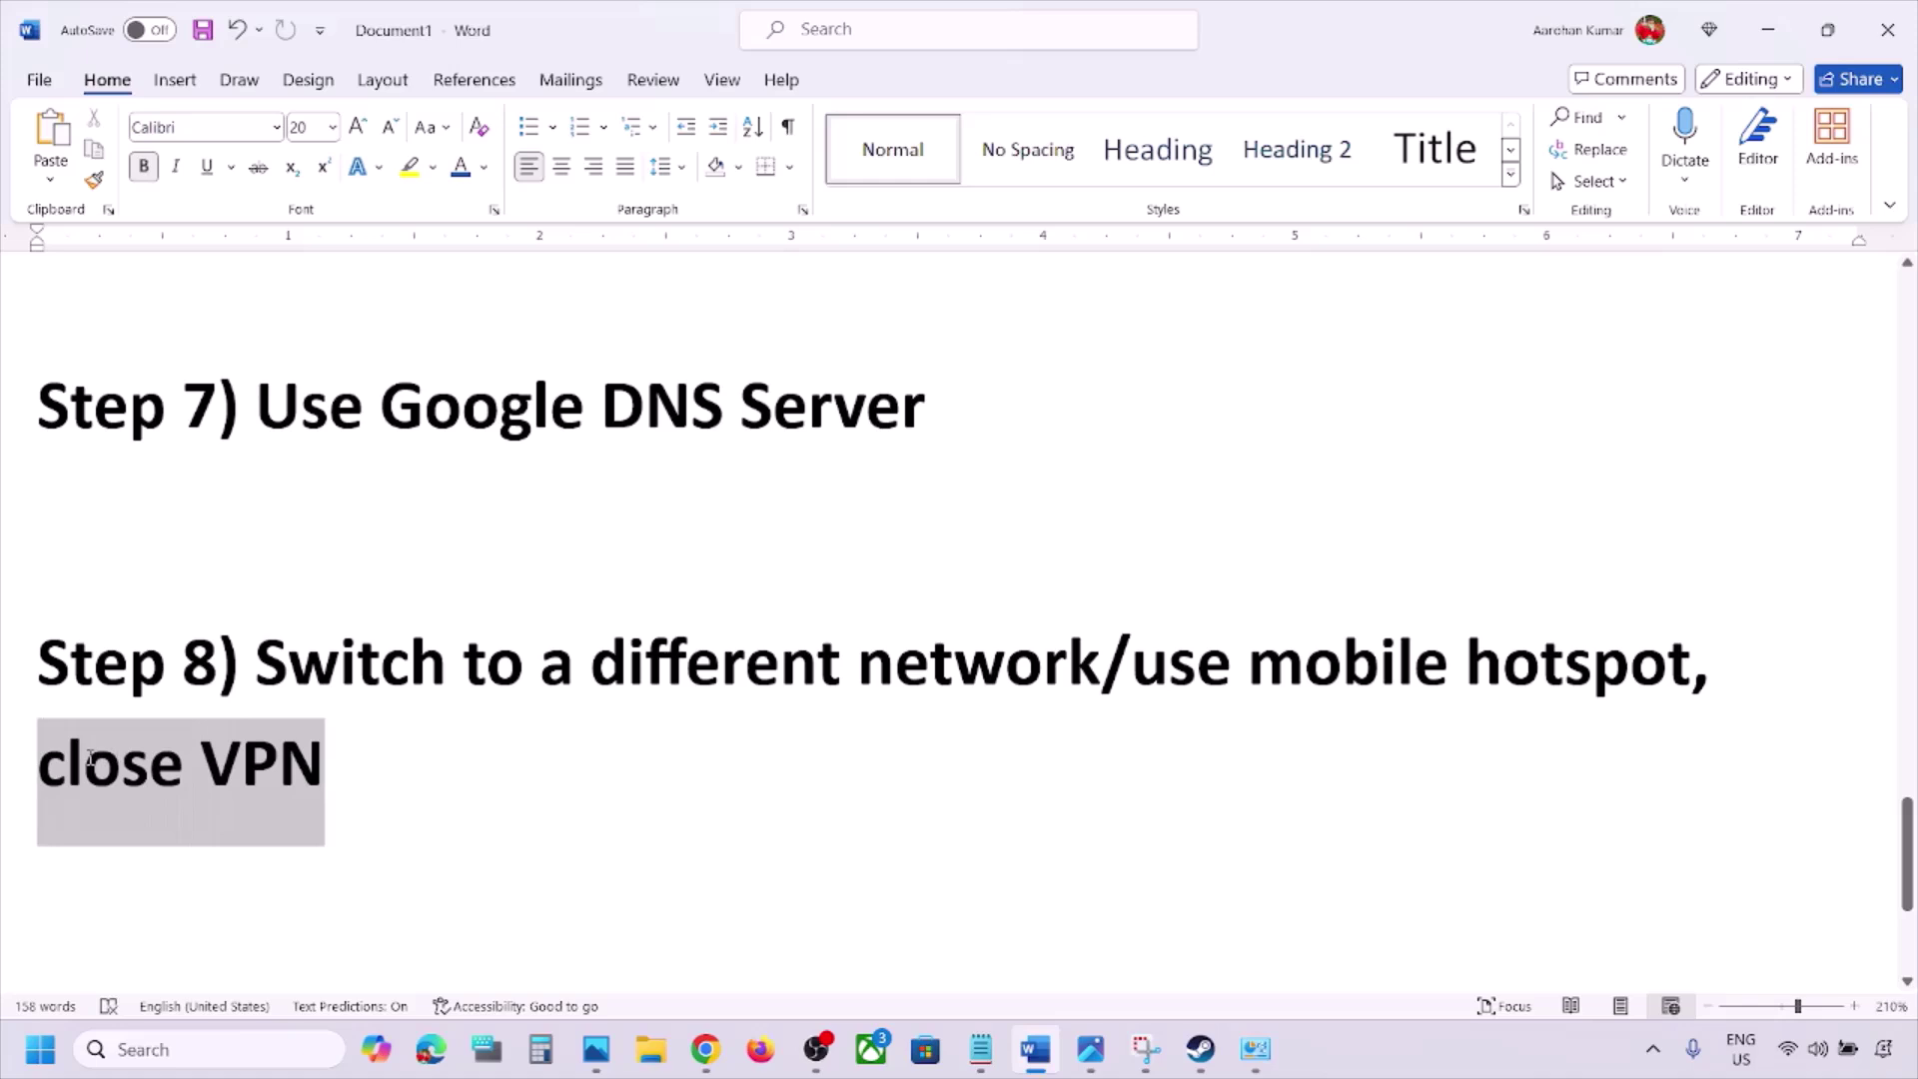
pyautogui.click(467, 786)
pyautogui.scroll(-1, 468, 792)
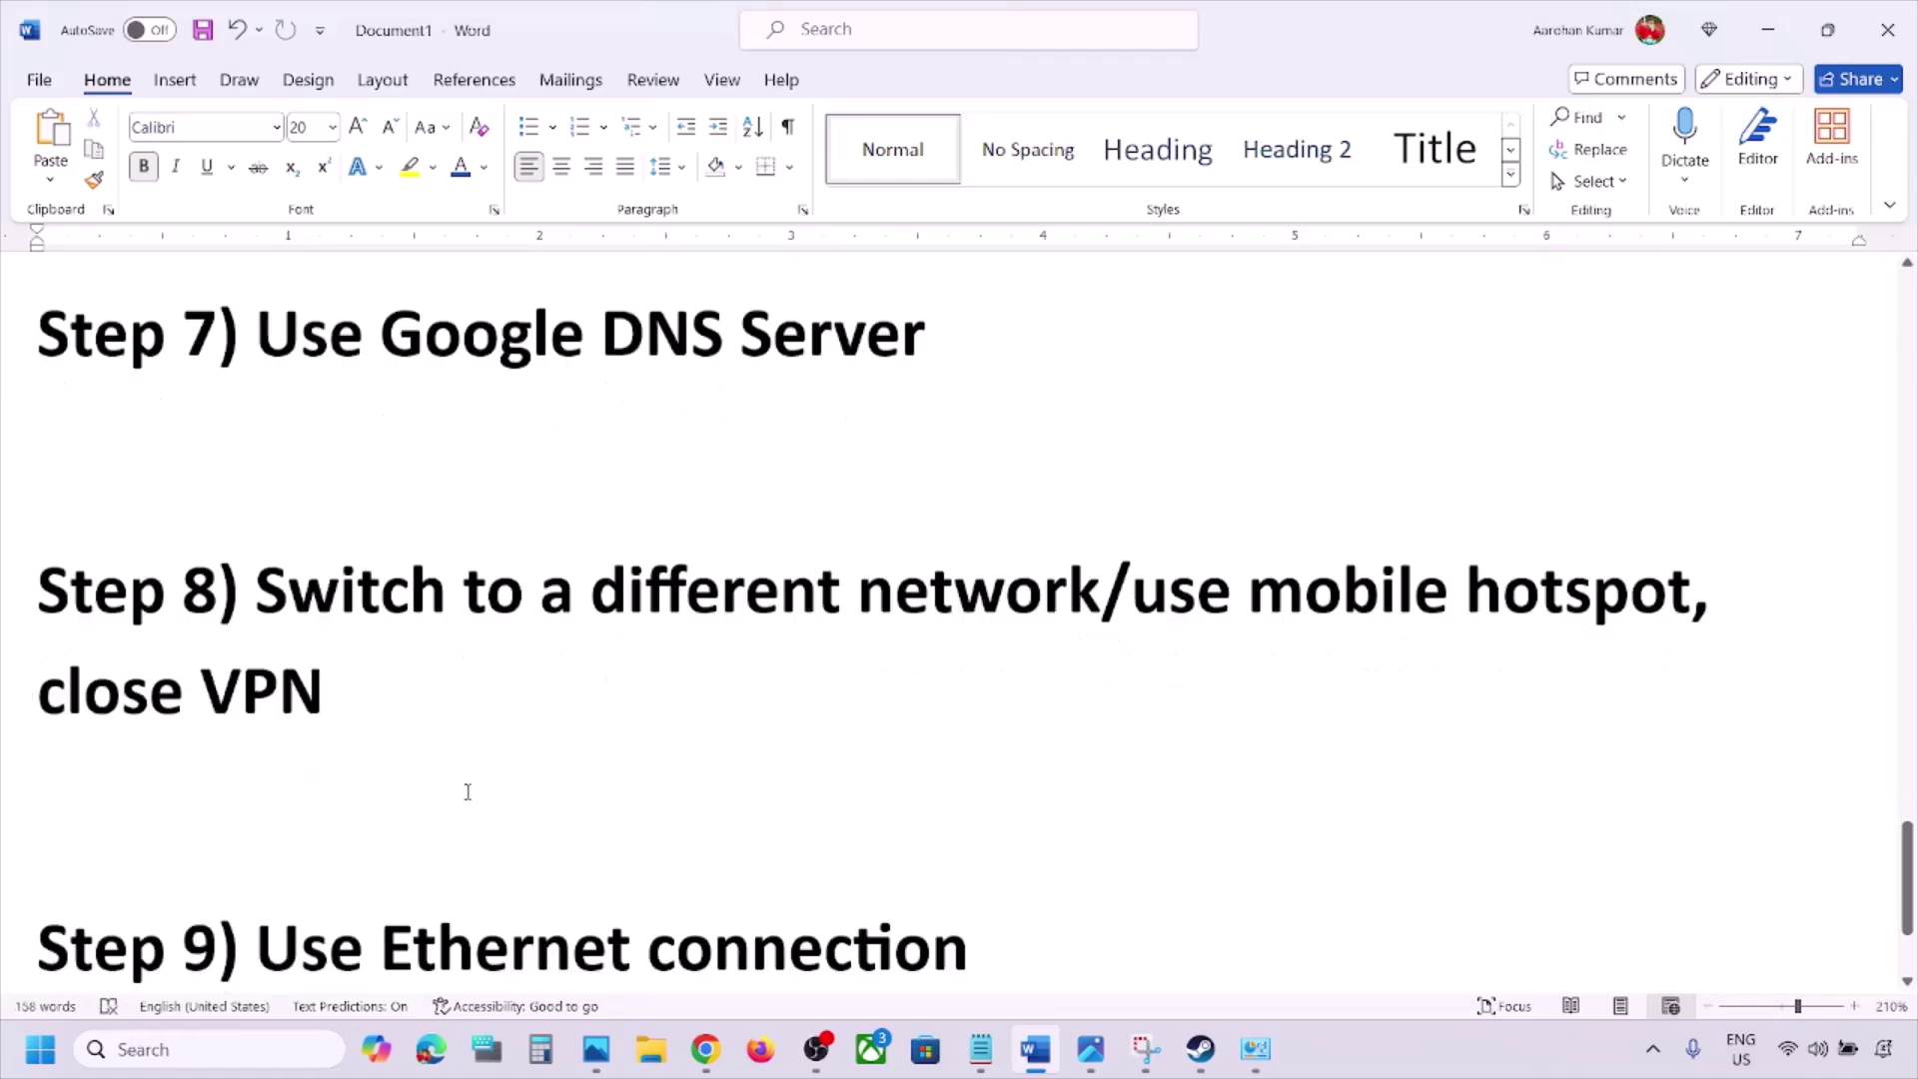
pyautogui.scroll(-3, 466, 791)
pyautogui.moveTo(258, 713); pyautogui.dragTo(958, 707)
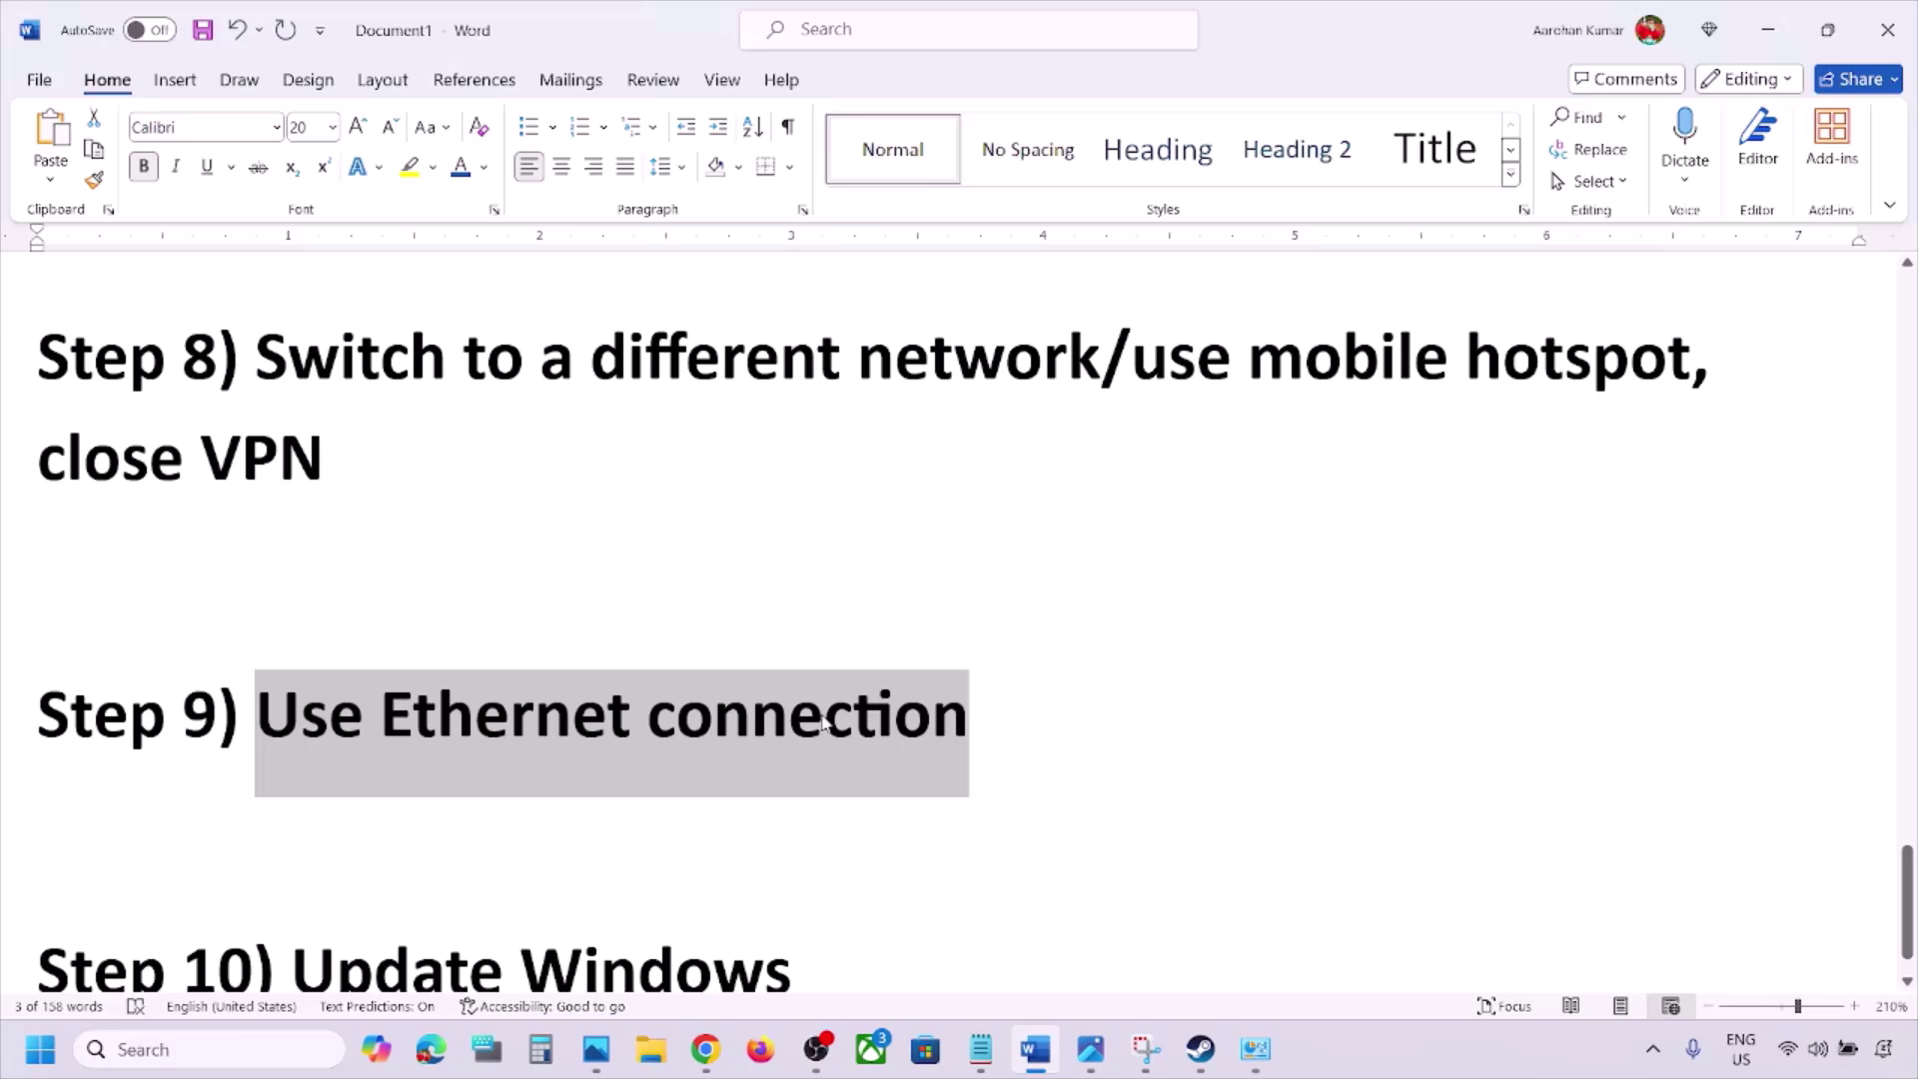
# Highlight "Update Windows" in step 10 of the notes and check for Windows updates in Settings.
pyautogui.scroll(-1, 850, 722)
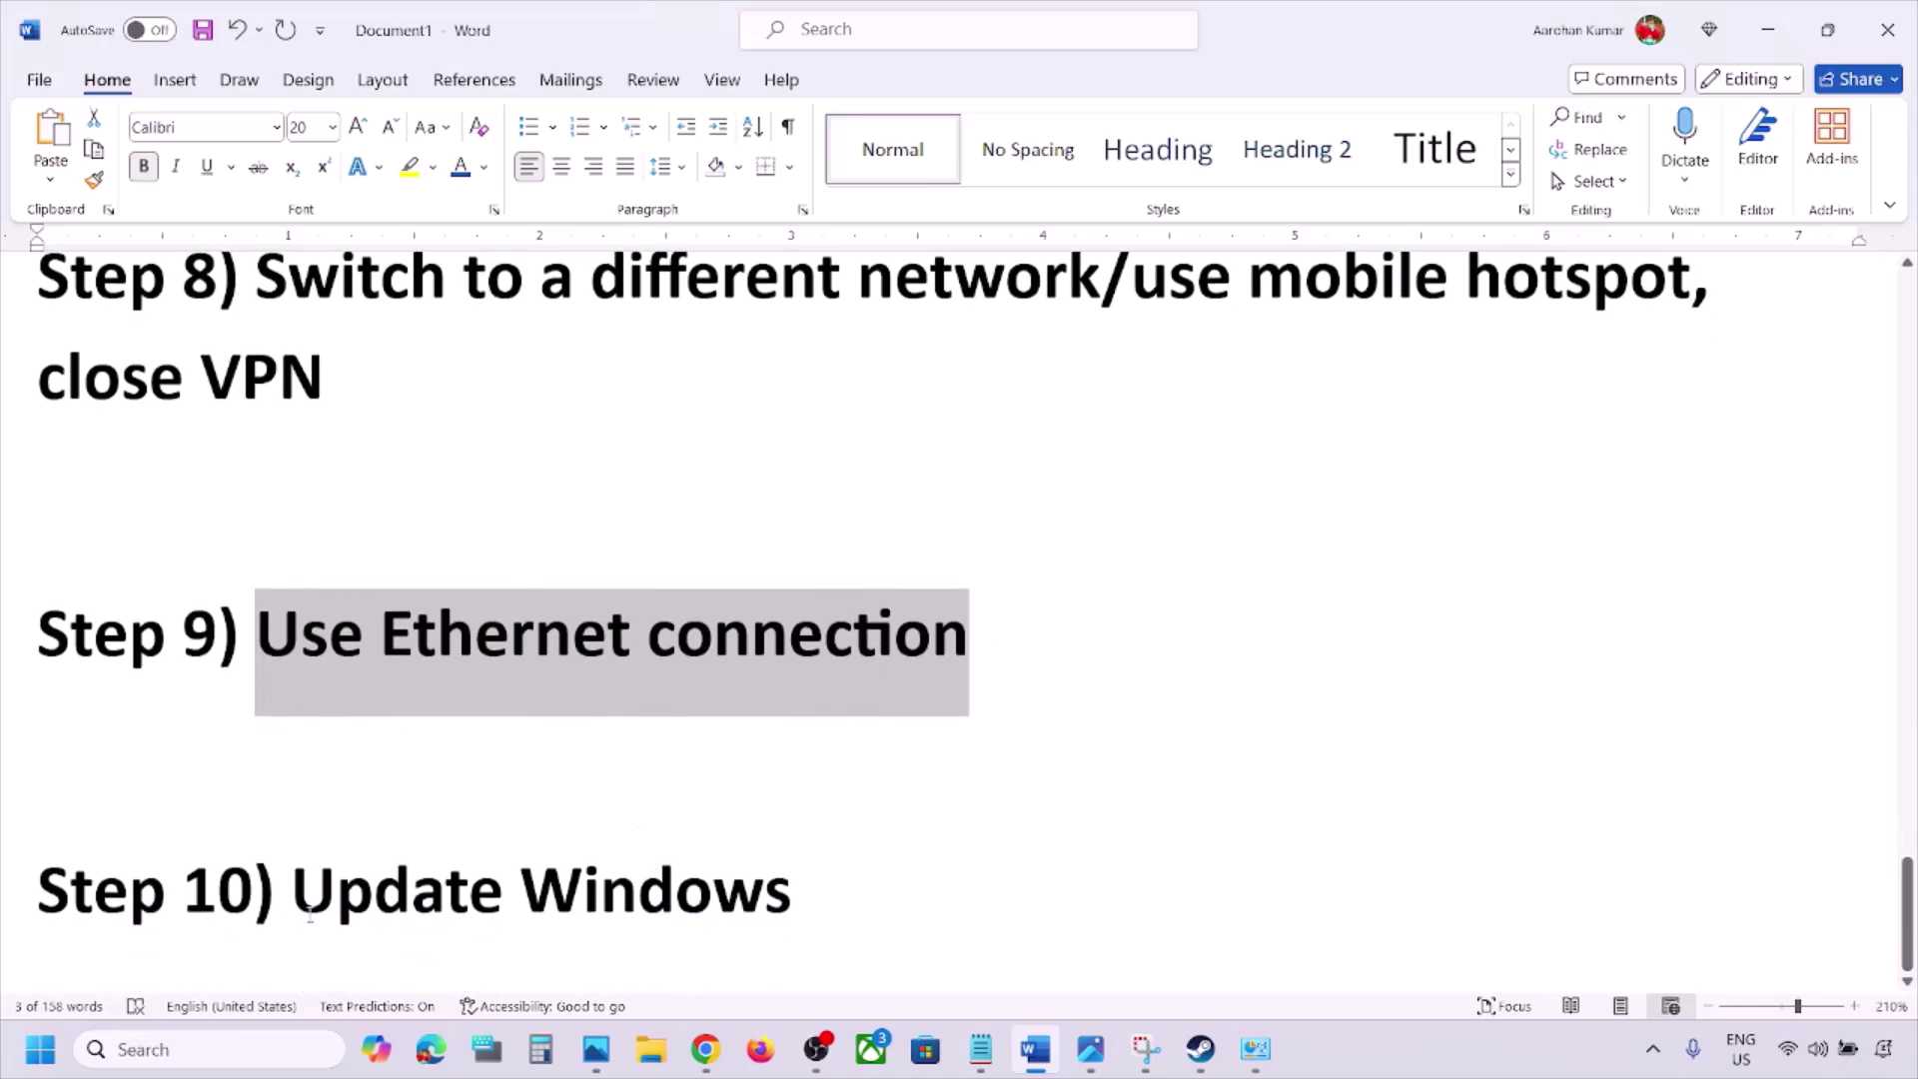
pyautogui.moveTo(300, 904); pyautogui.dragTo(877, 866)
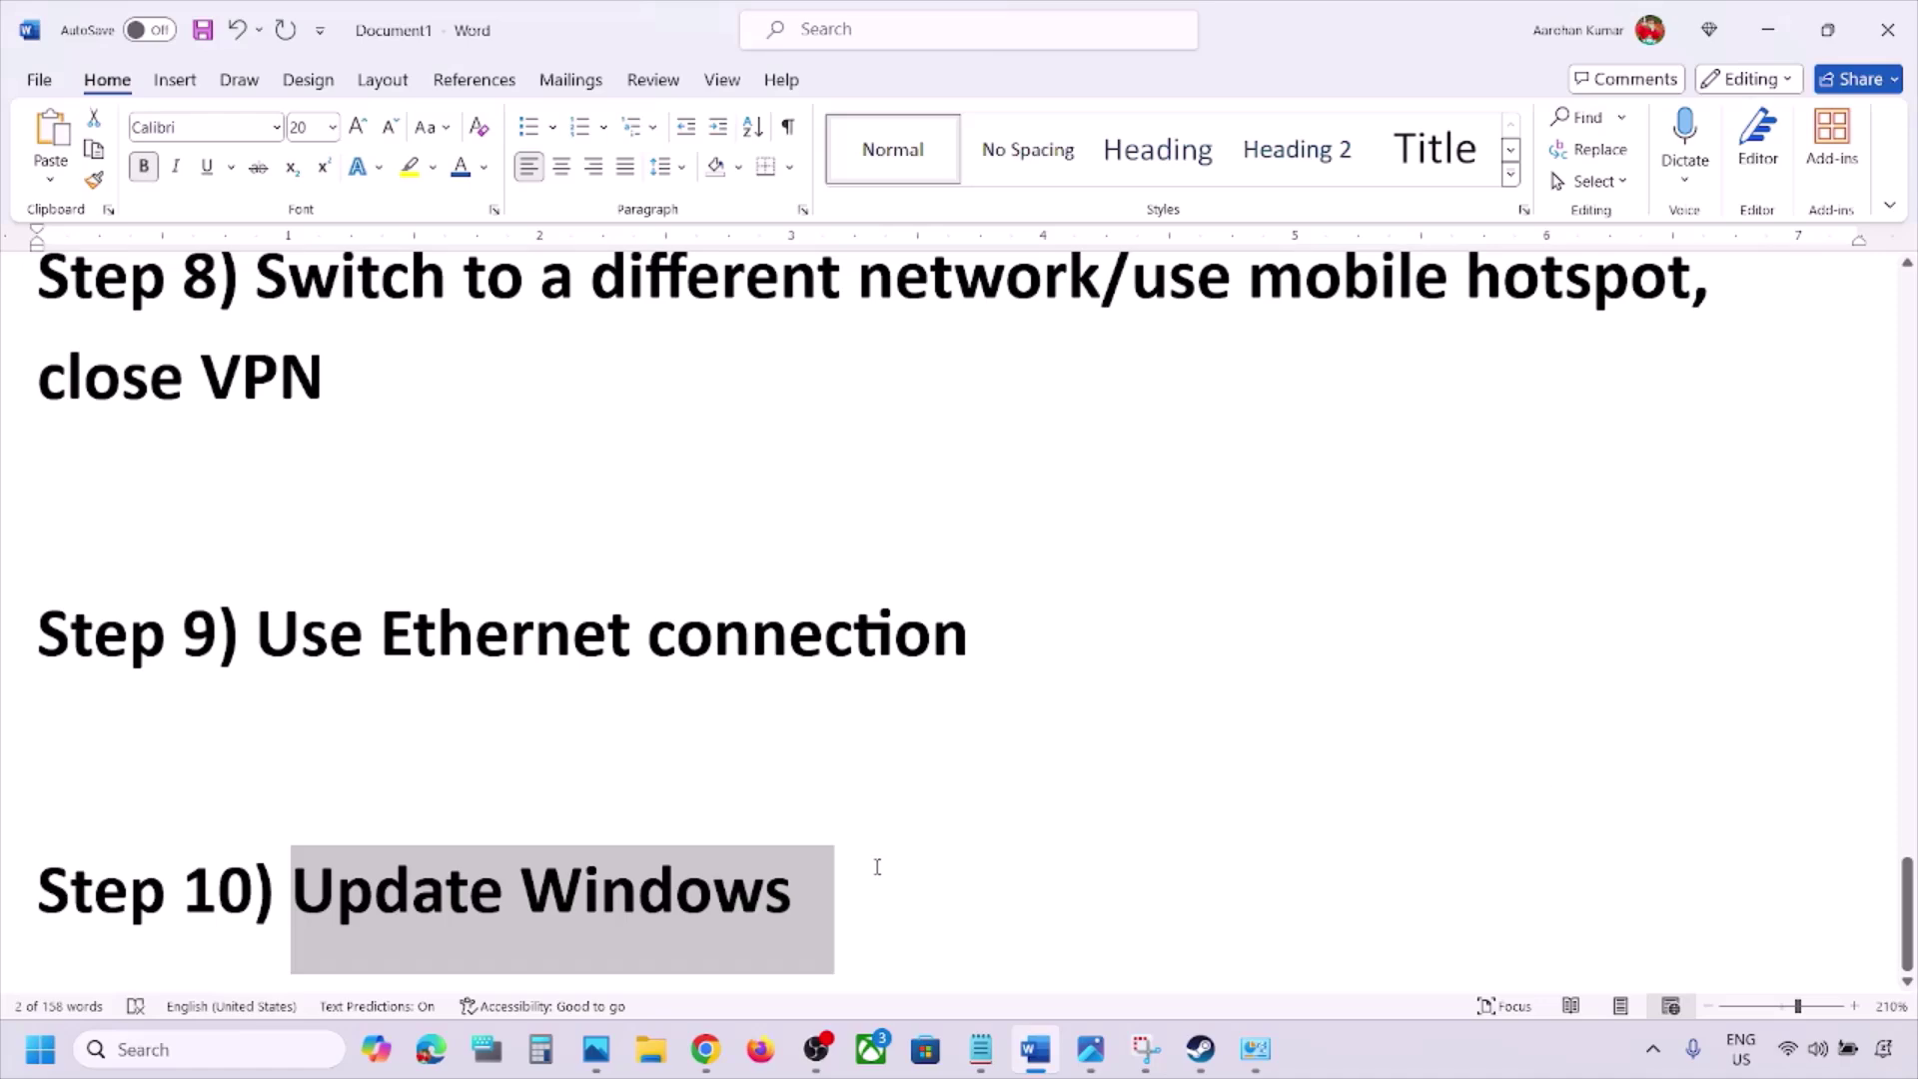
pyautogui.press('super+i')
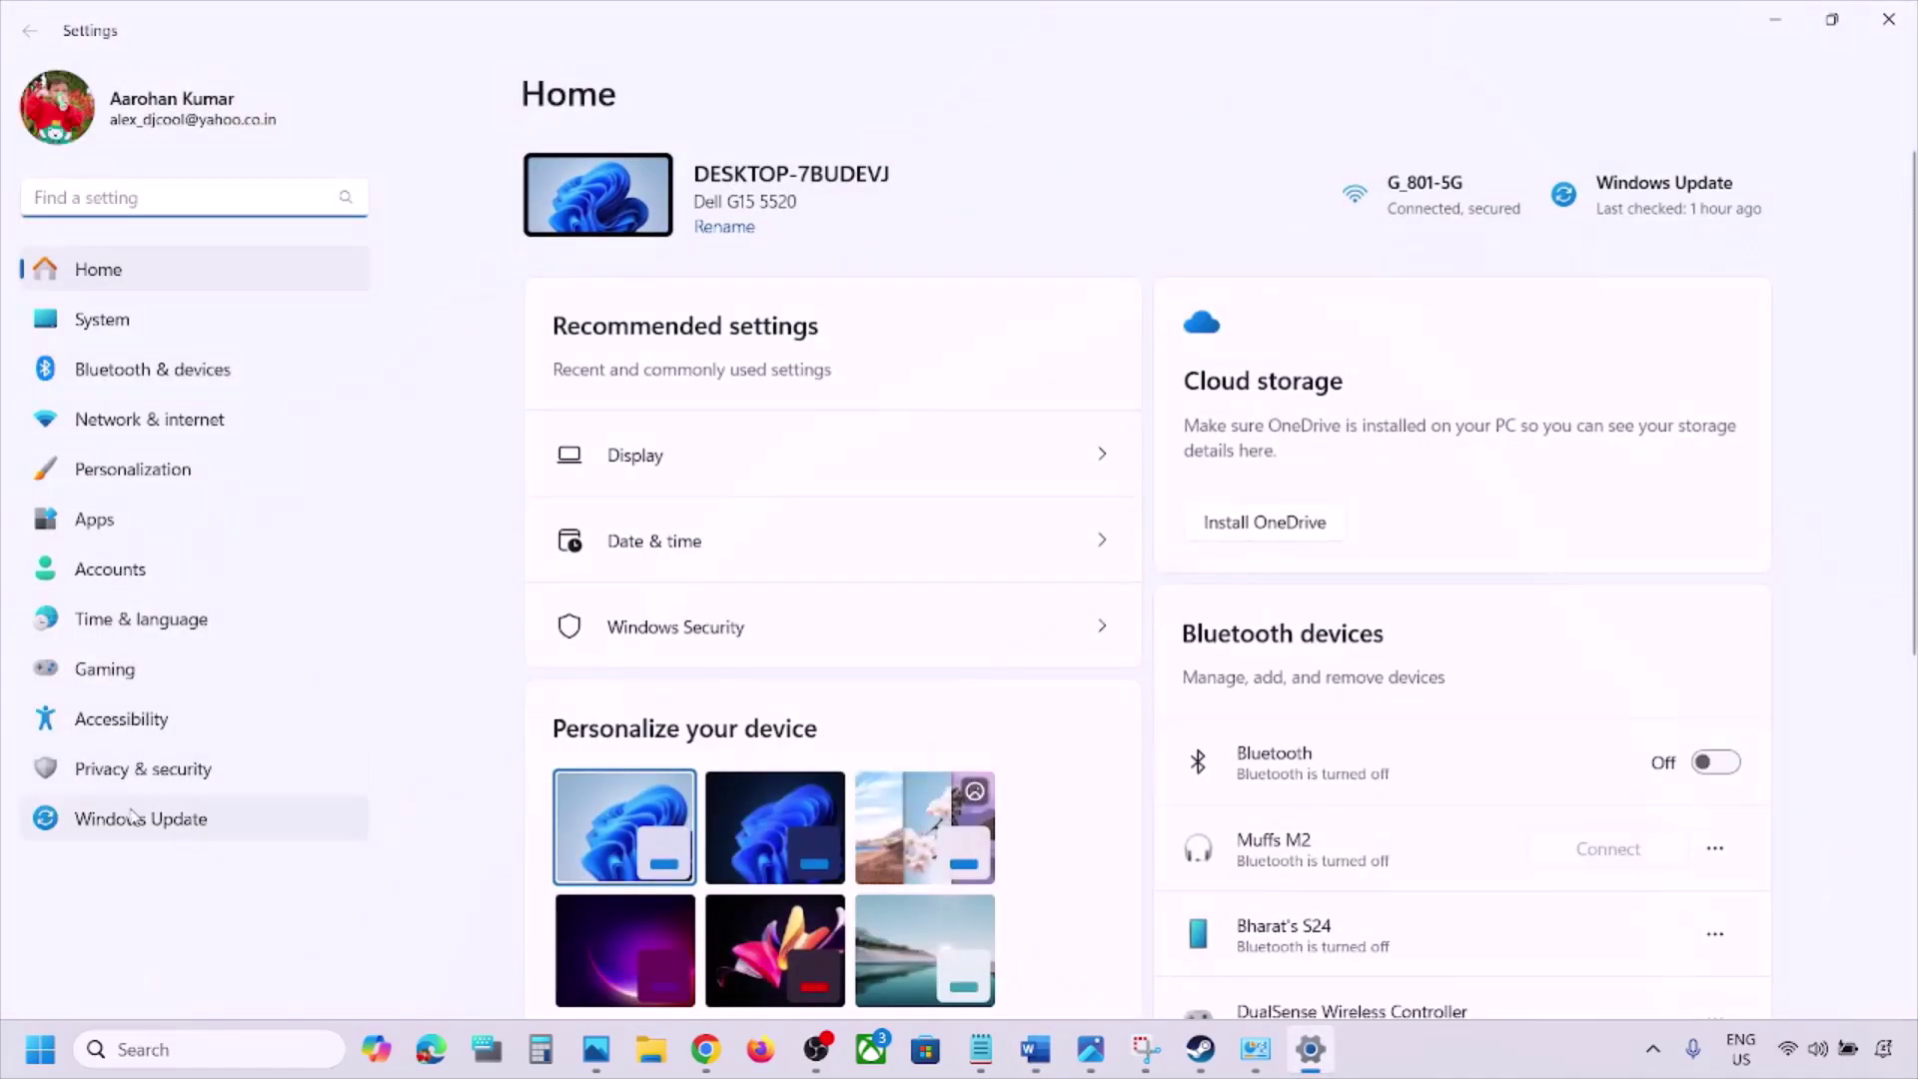
pyautogui.click(133, 817)
pyautogui.click(1639, 209)
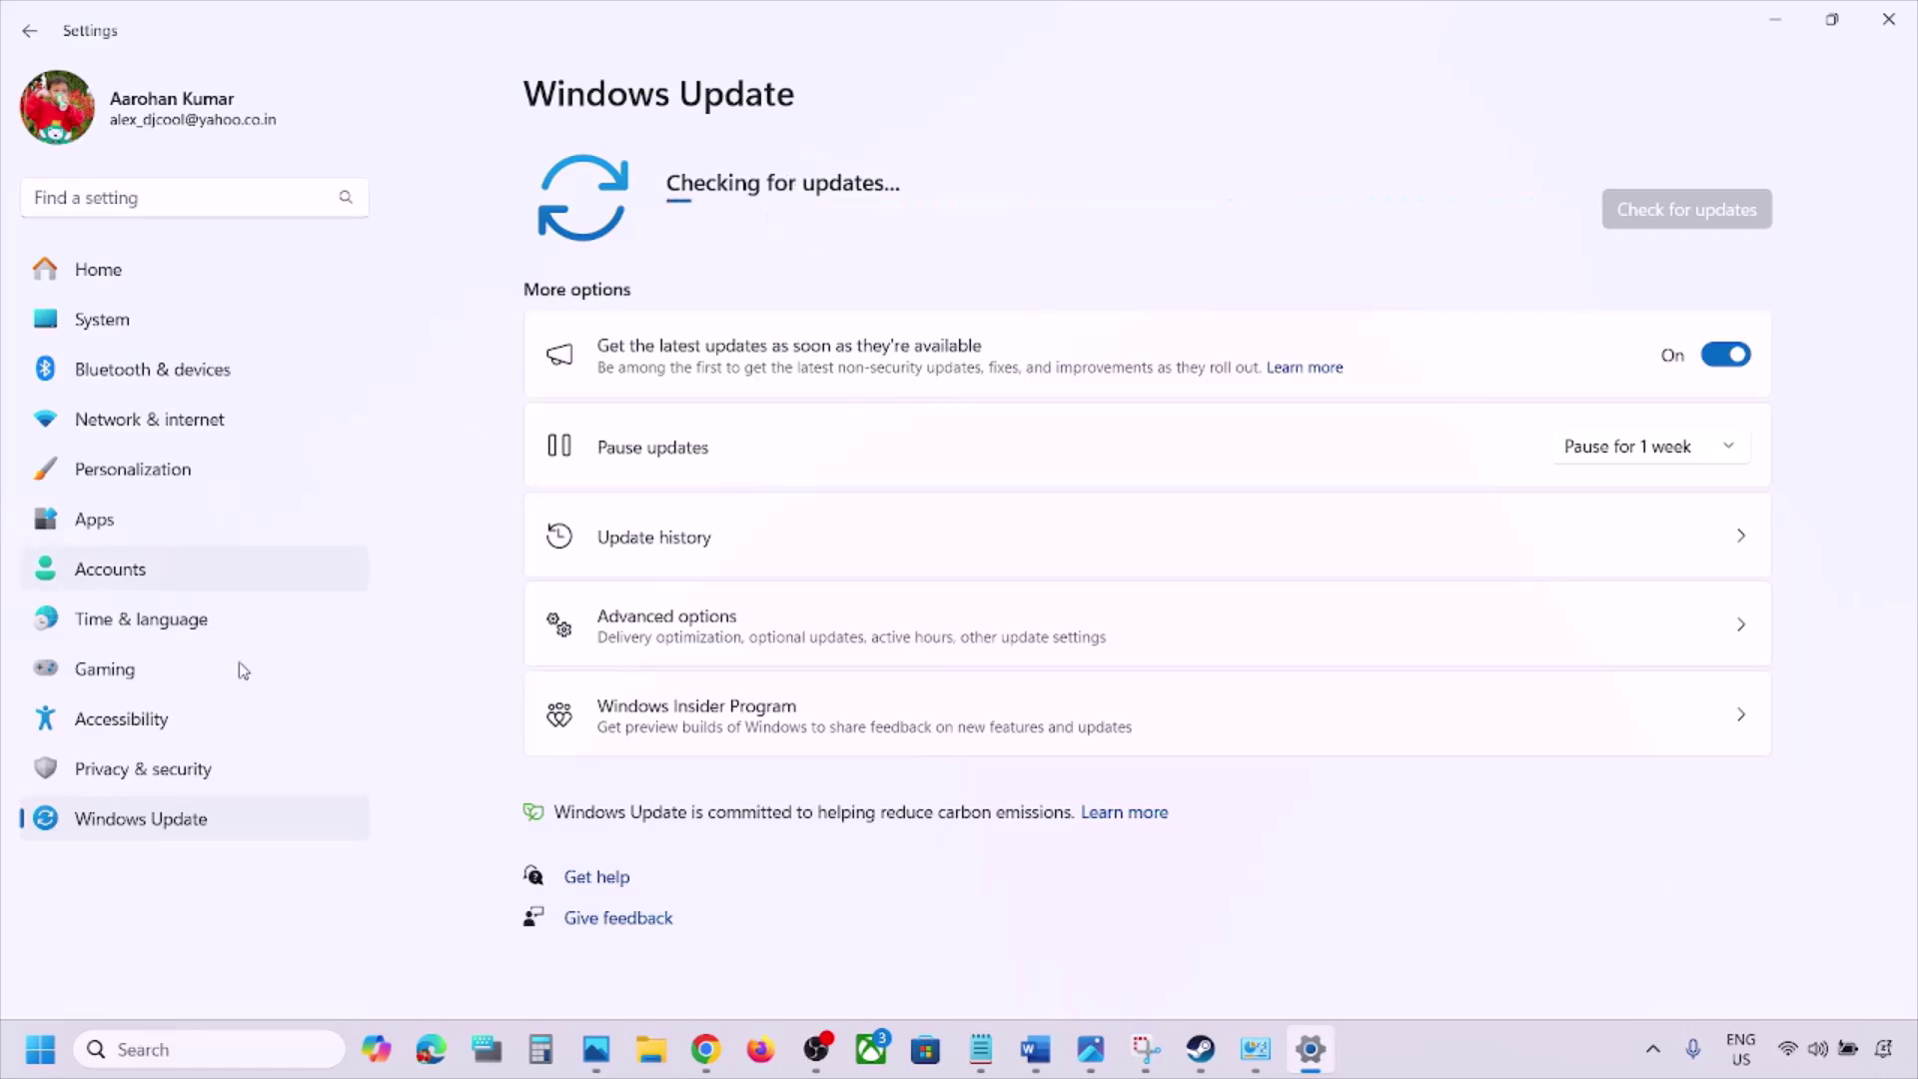
# Show the computer's power options in the Start menu and close the menu without choosing one.
pyautogui.click(40, 1050)
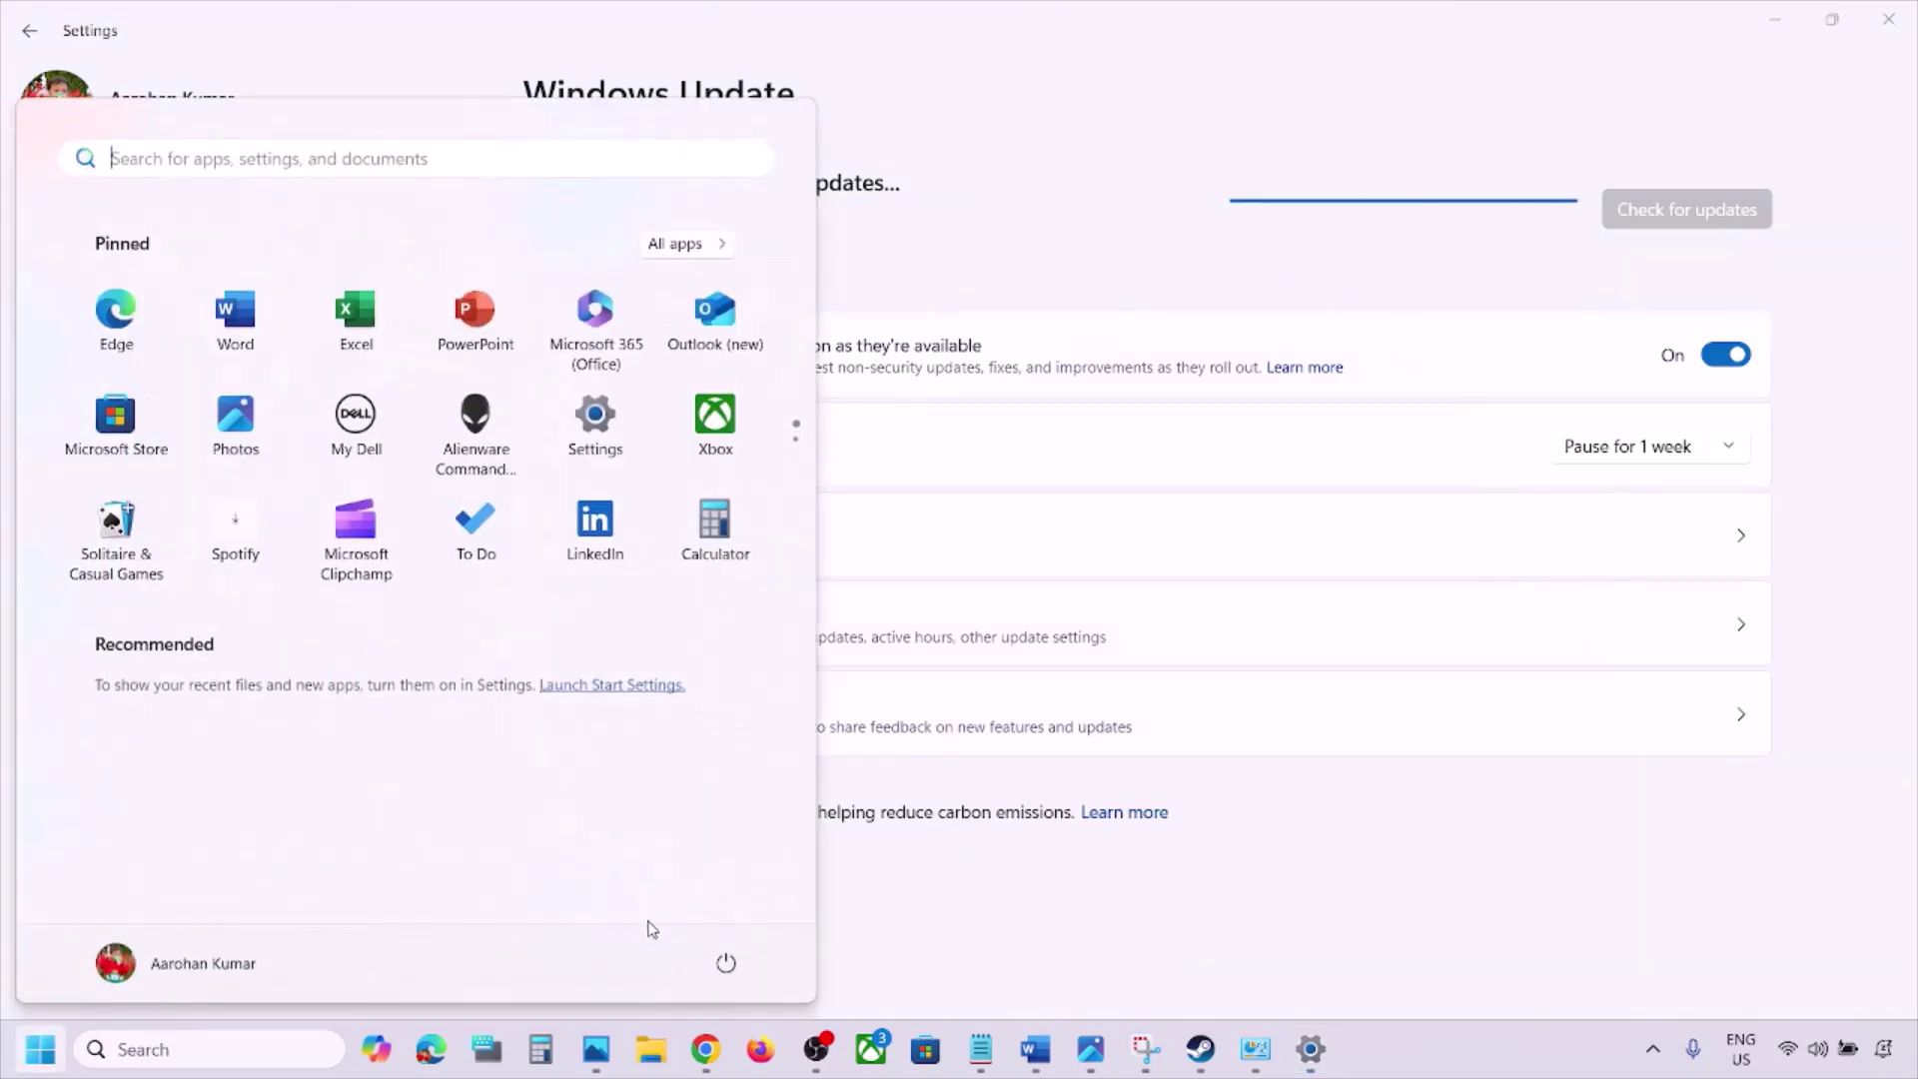
pyautogui.click(722, 965)
pyautogui.press('Escape')
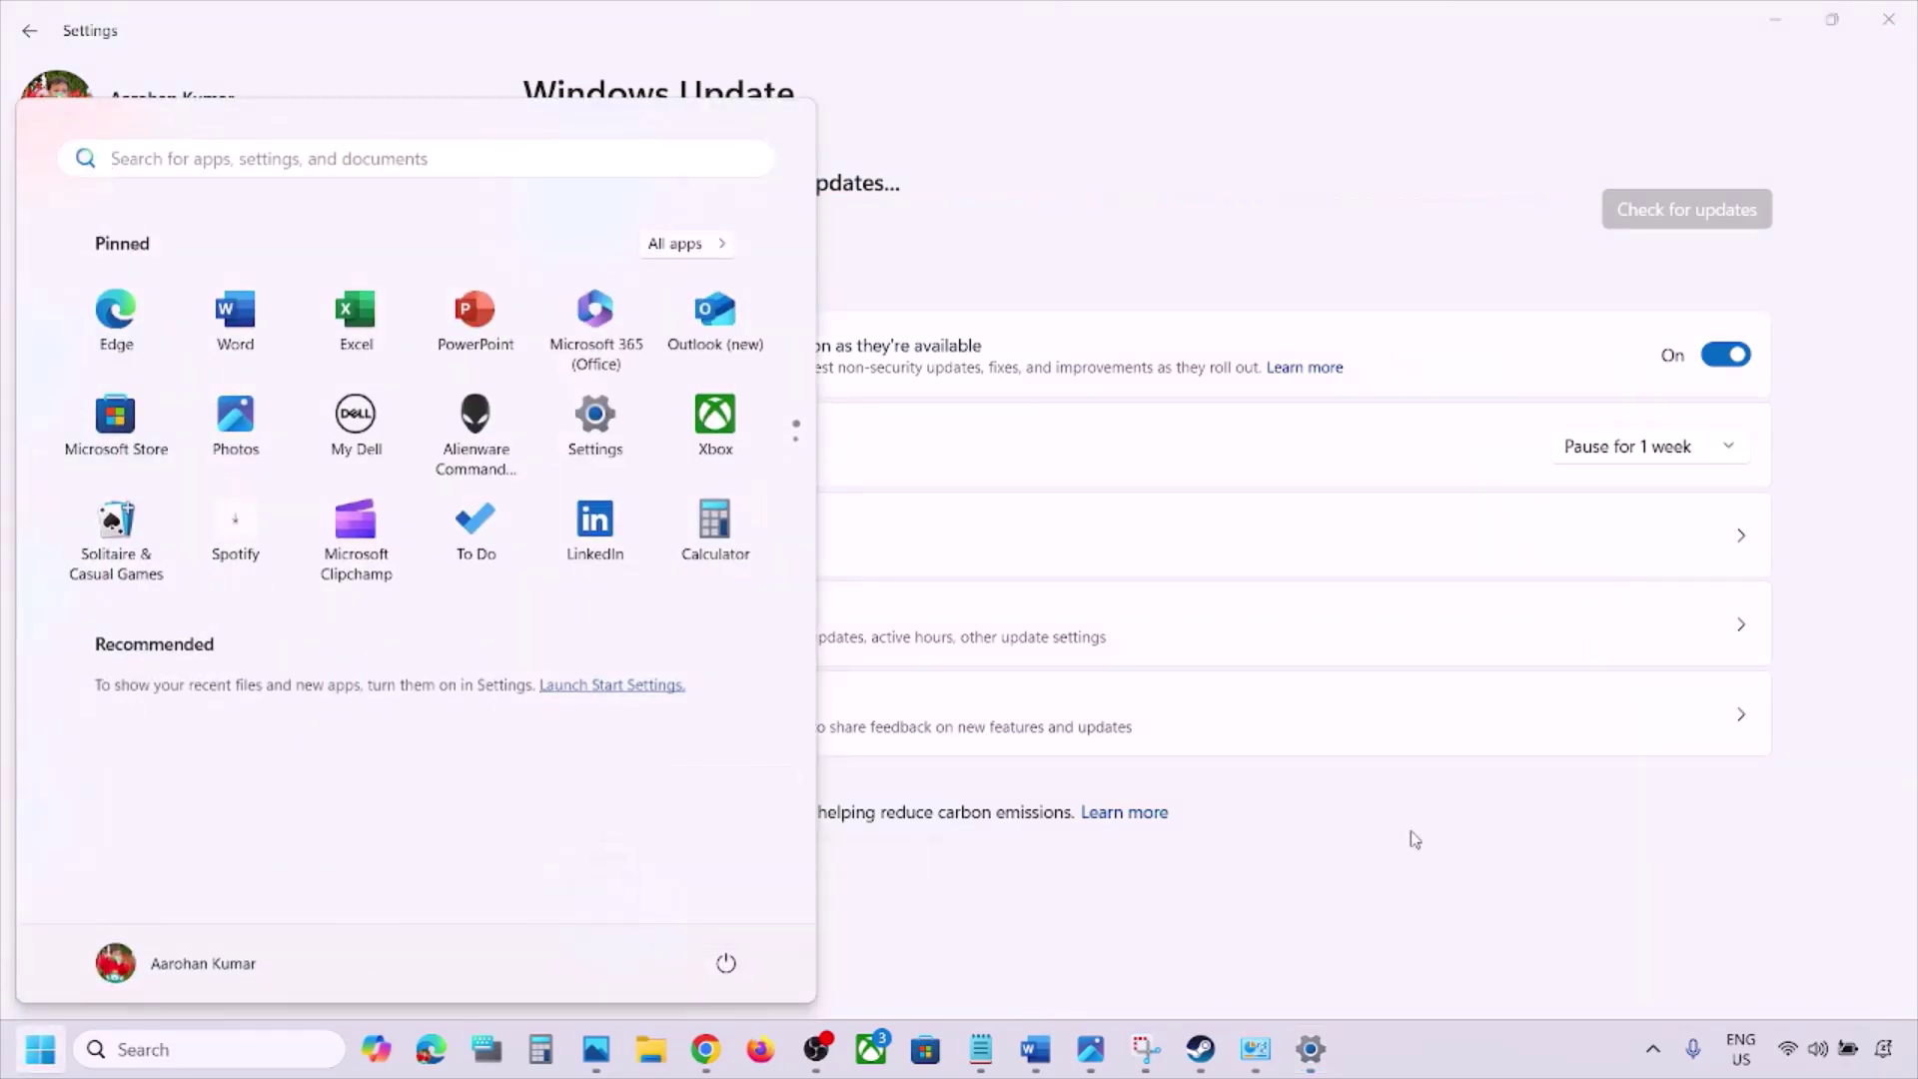
pyautogui.click(1415, 839)
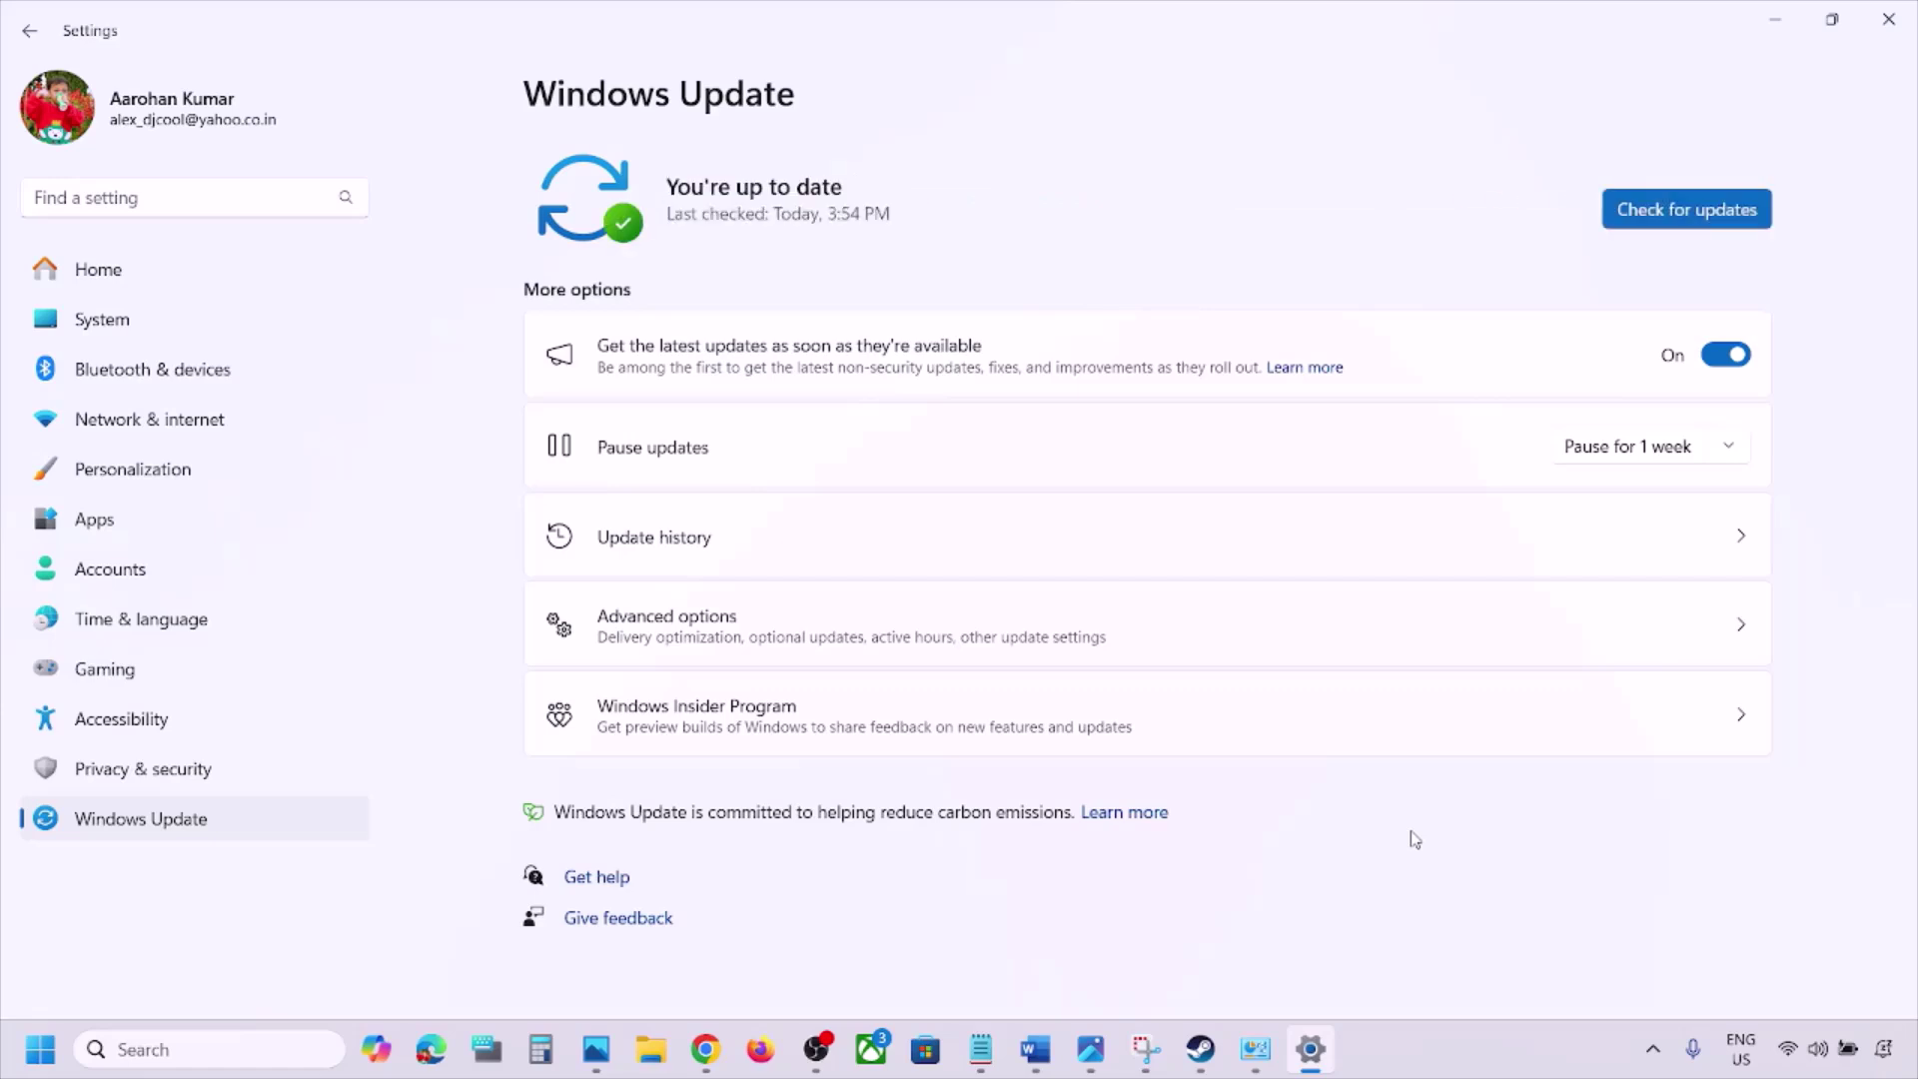
# Switch to Photos and display the Marvel Rivals "Server Connection Failed" error image.
pyautogui.click(1421, 1055)
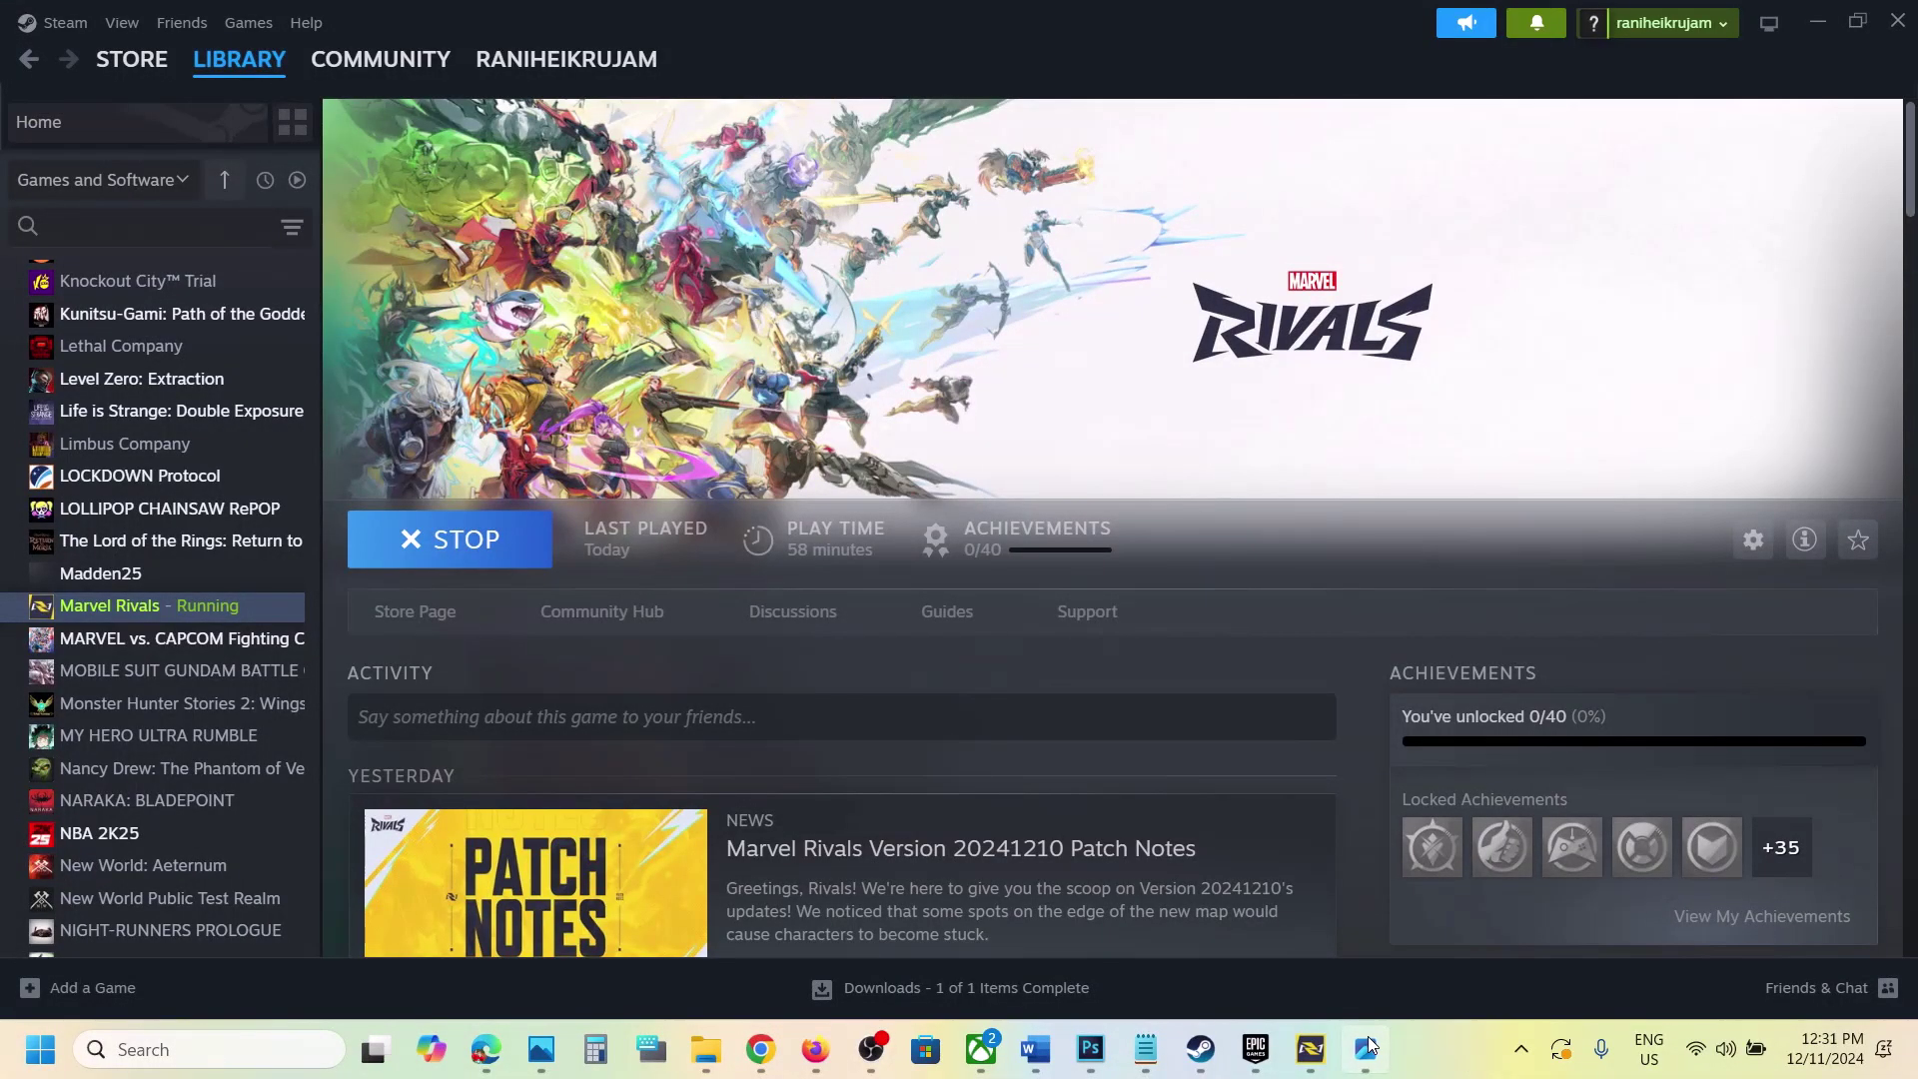
pyautogui.click(1369, 1040)
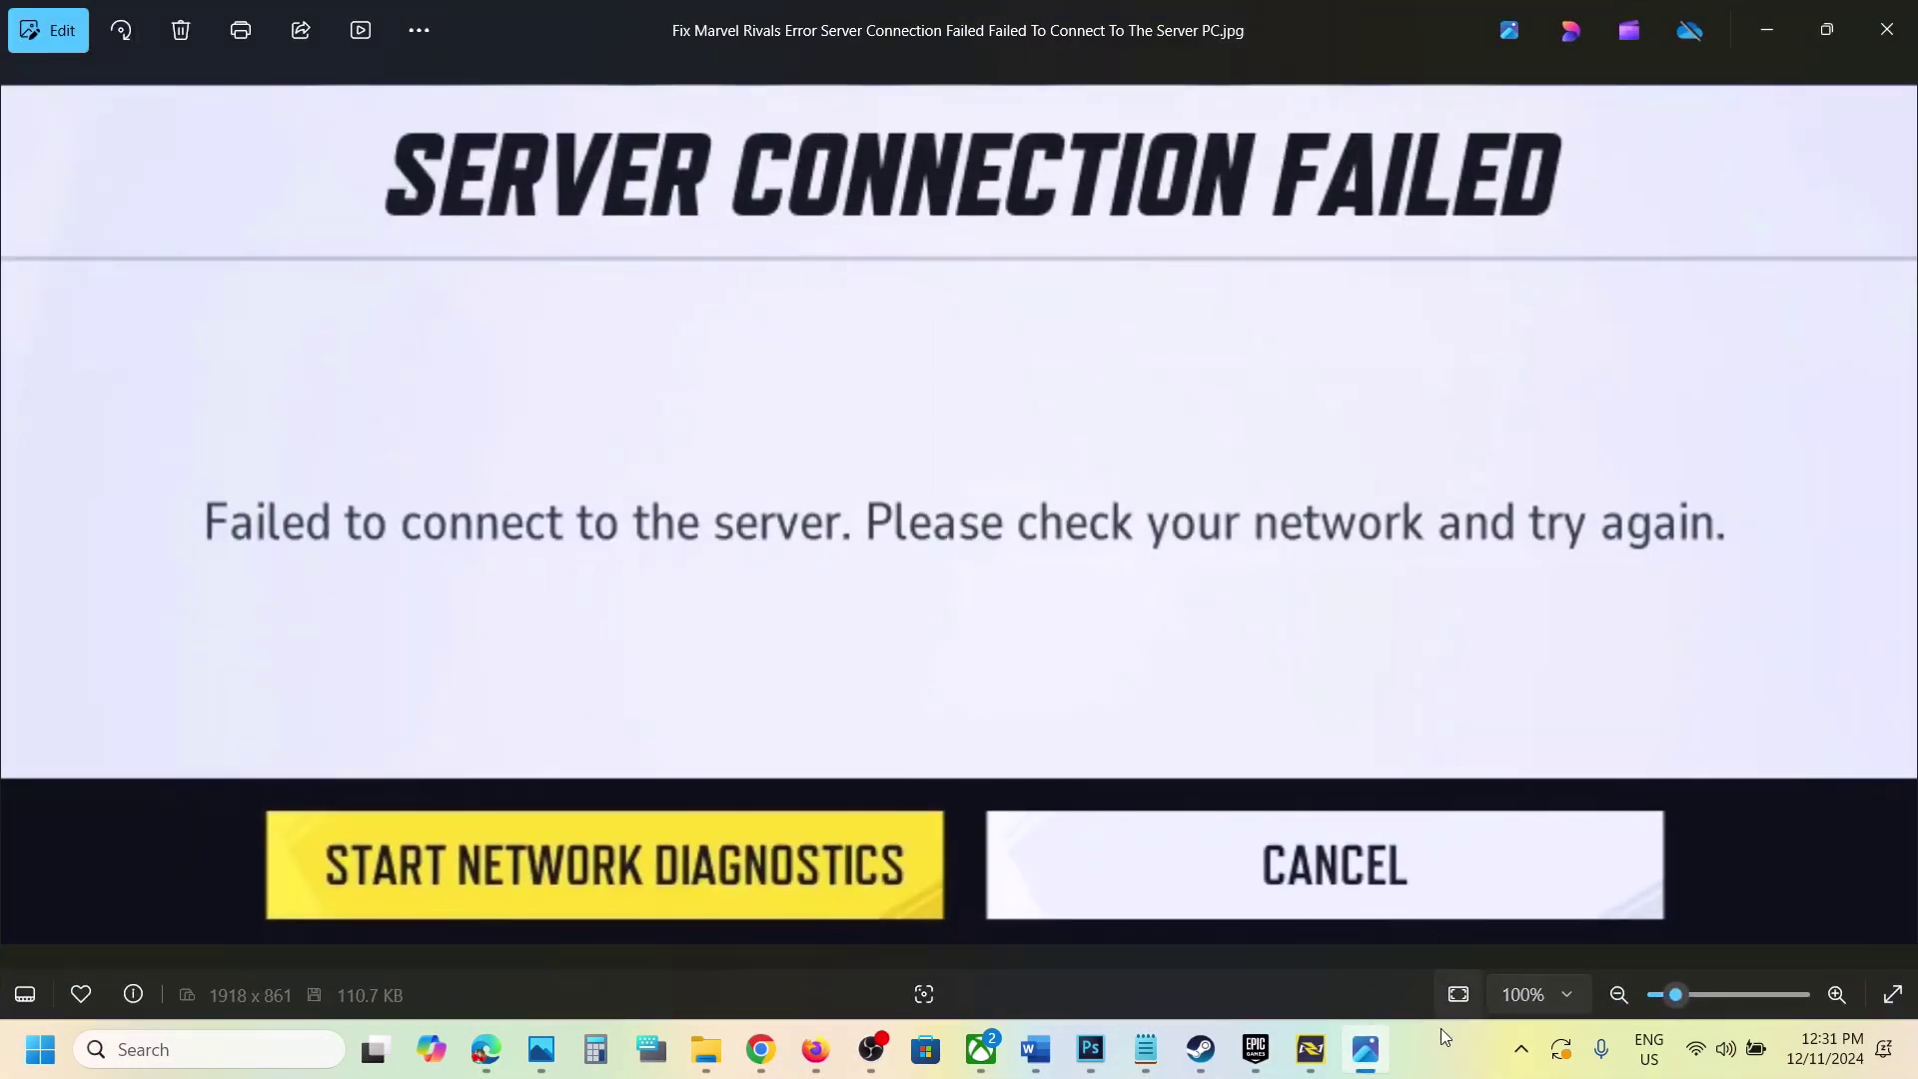
pyautogui.click(1439, 1056)
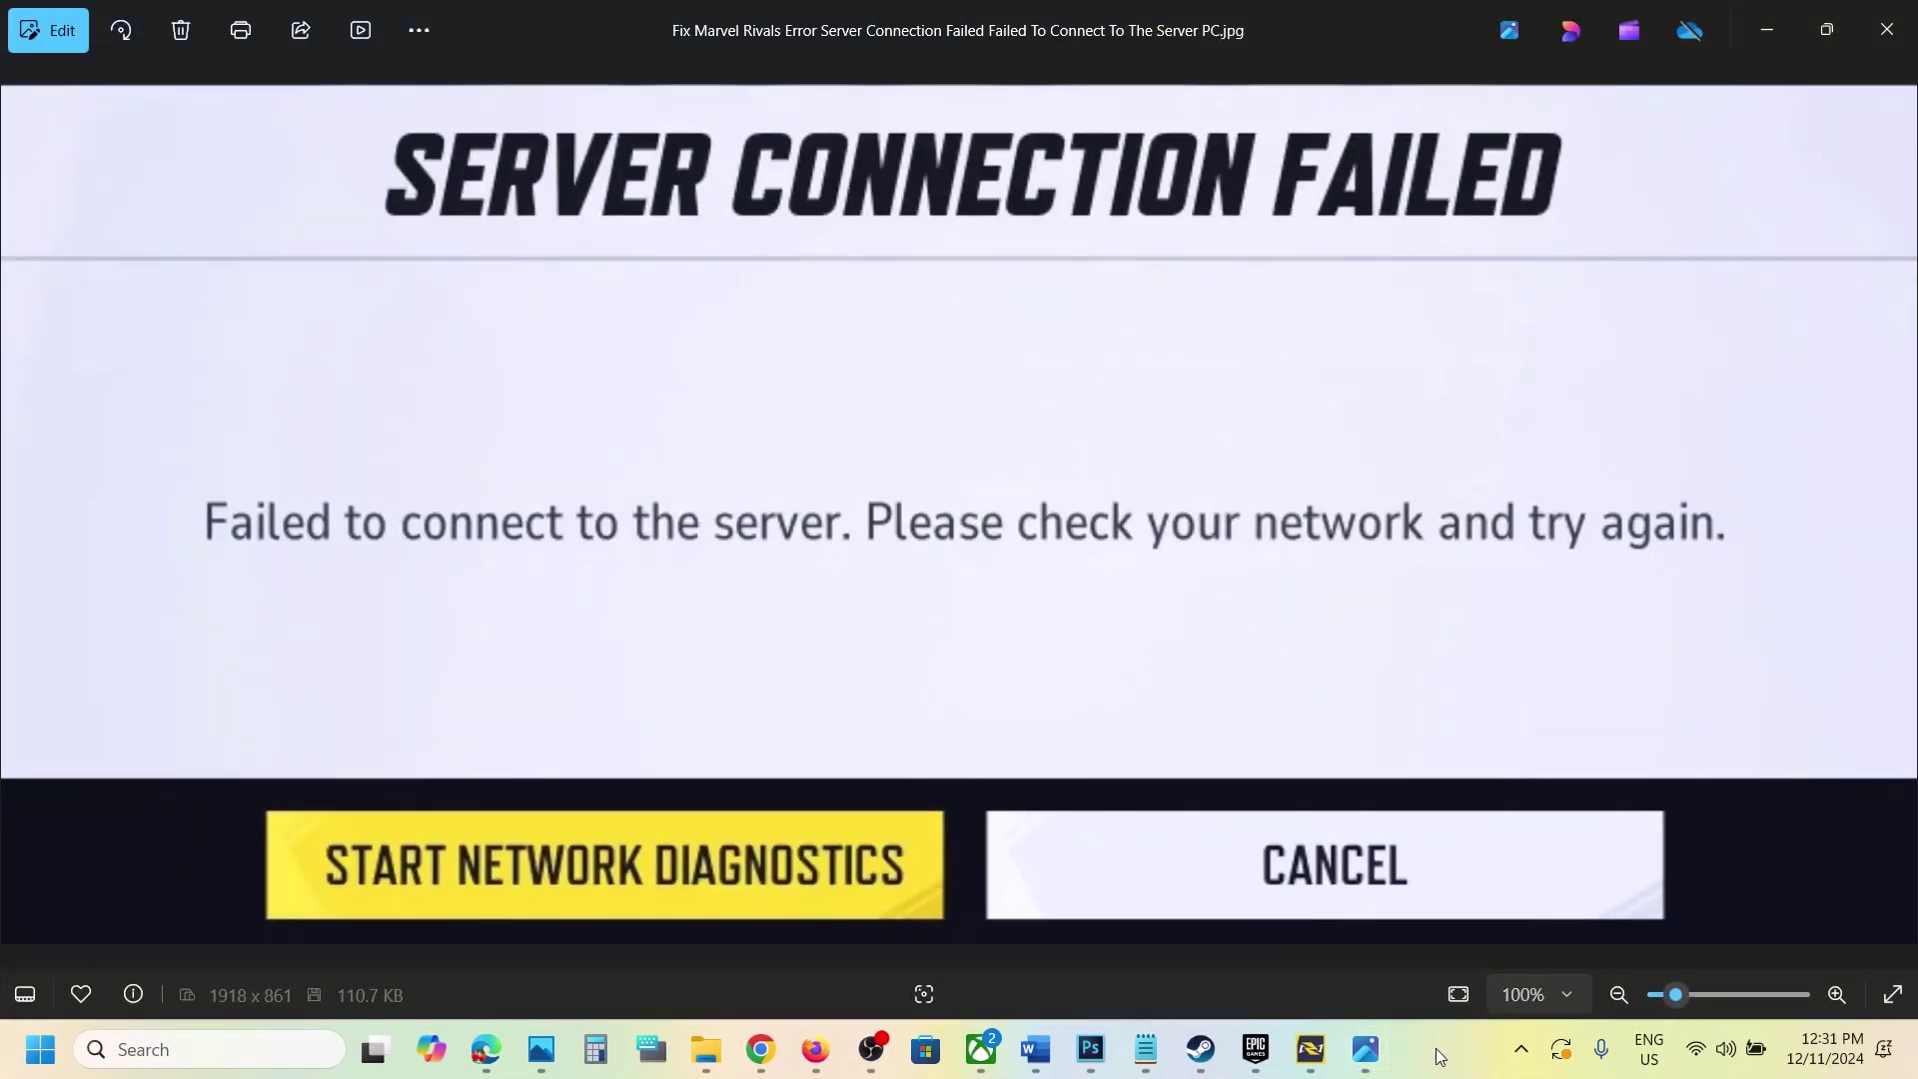